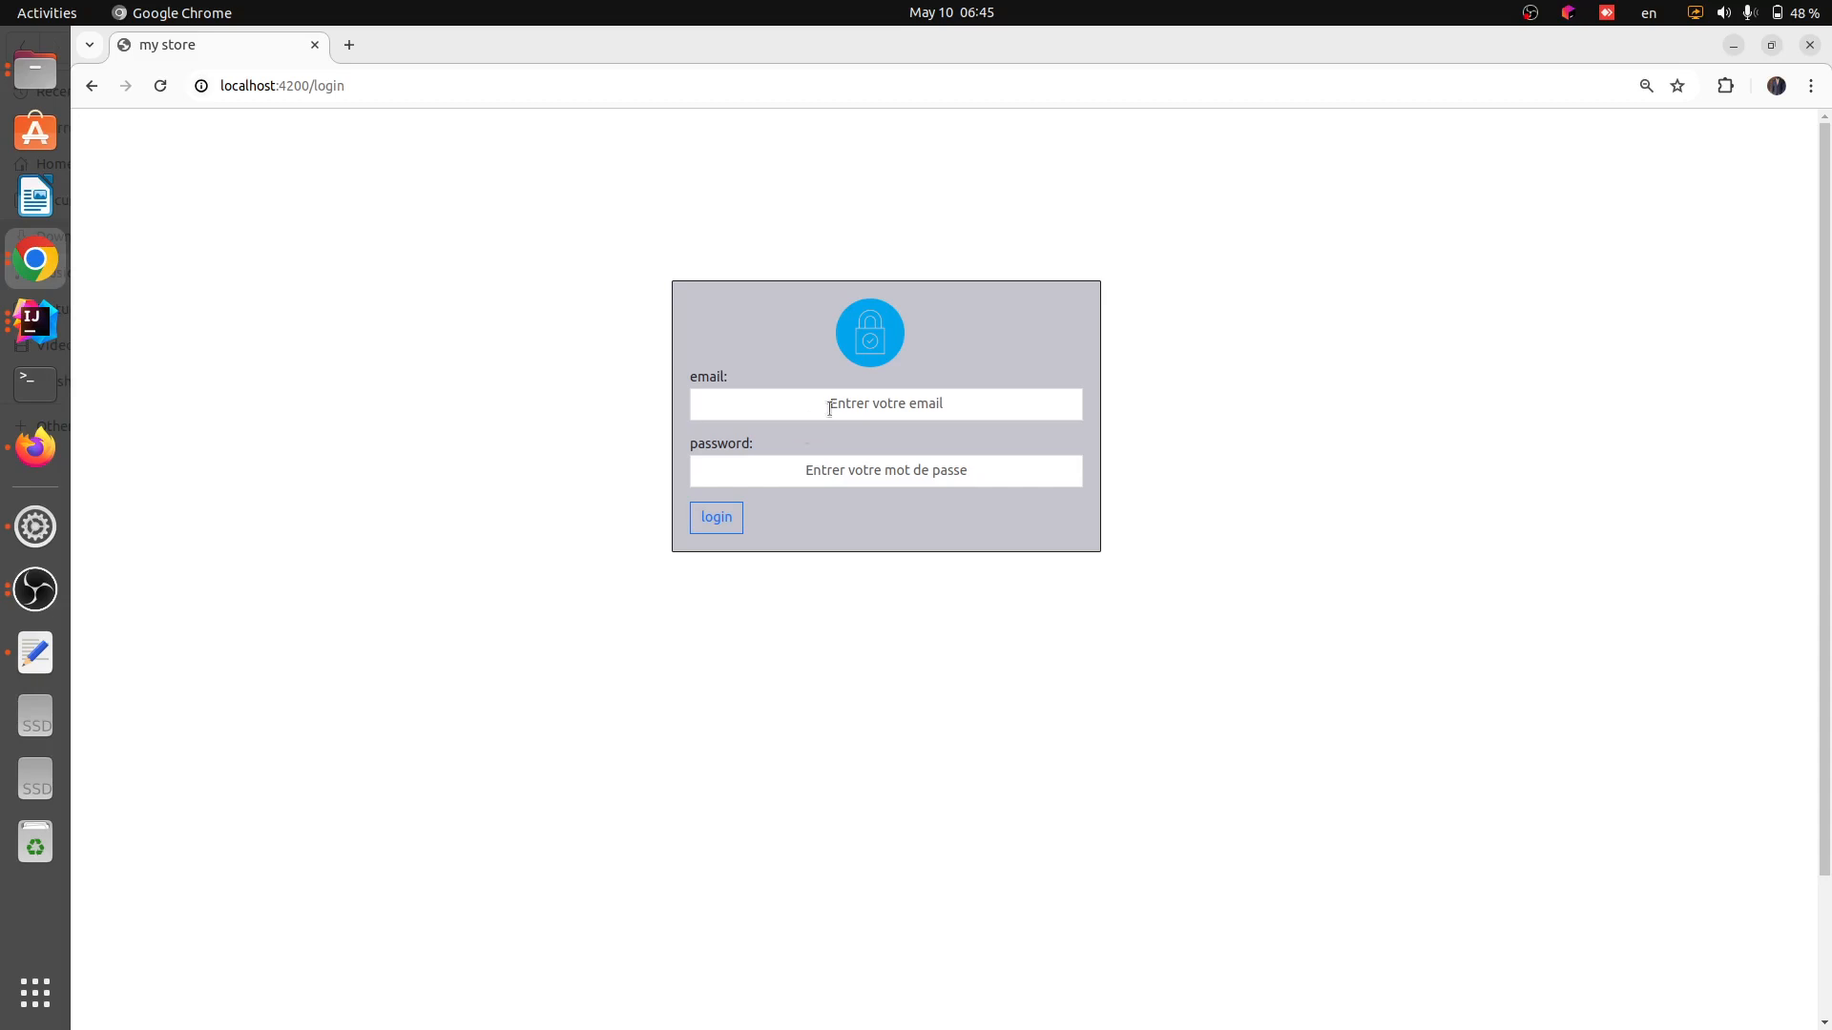
Log in to the store app with the user's e-mail address and the account password
click(860, 395)
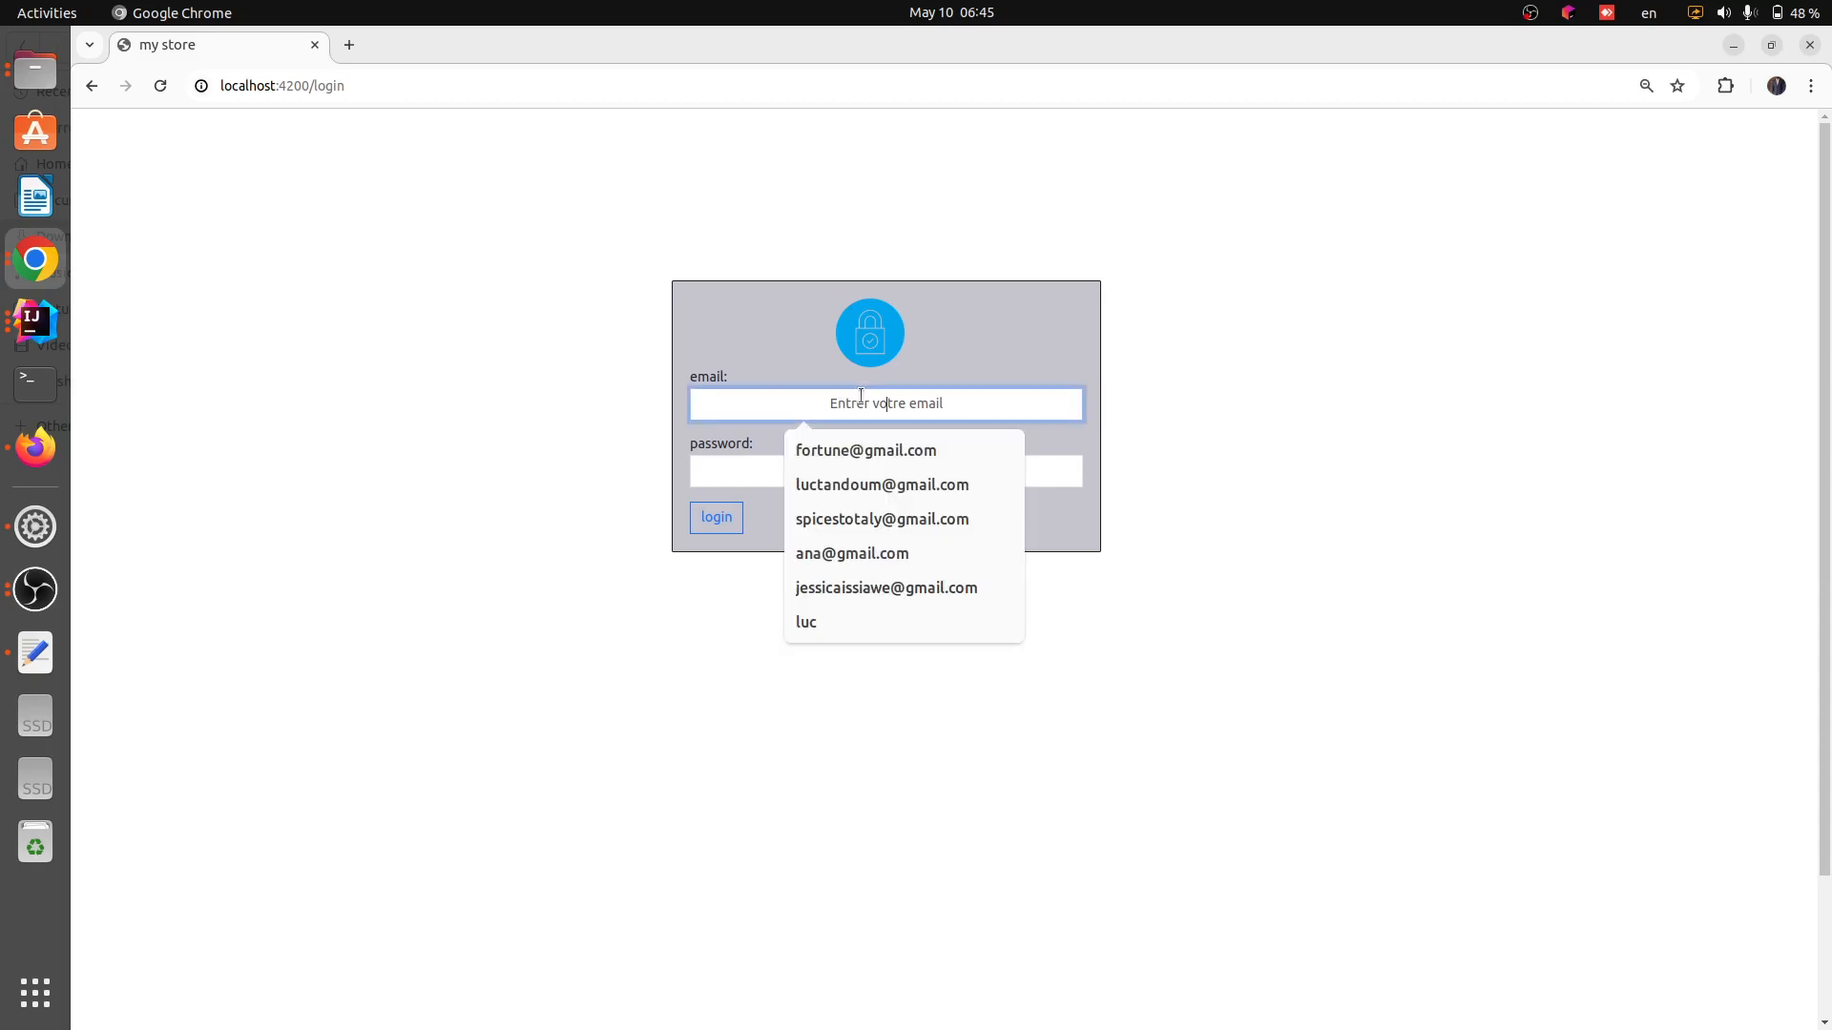
text(am)
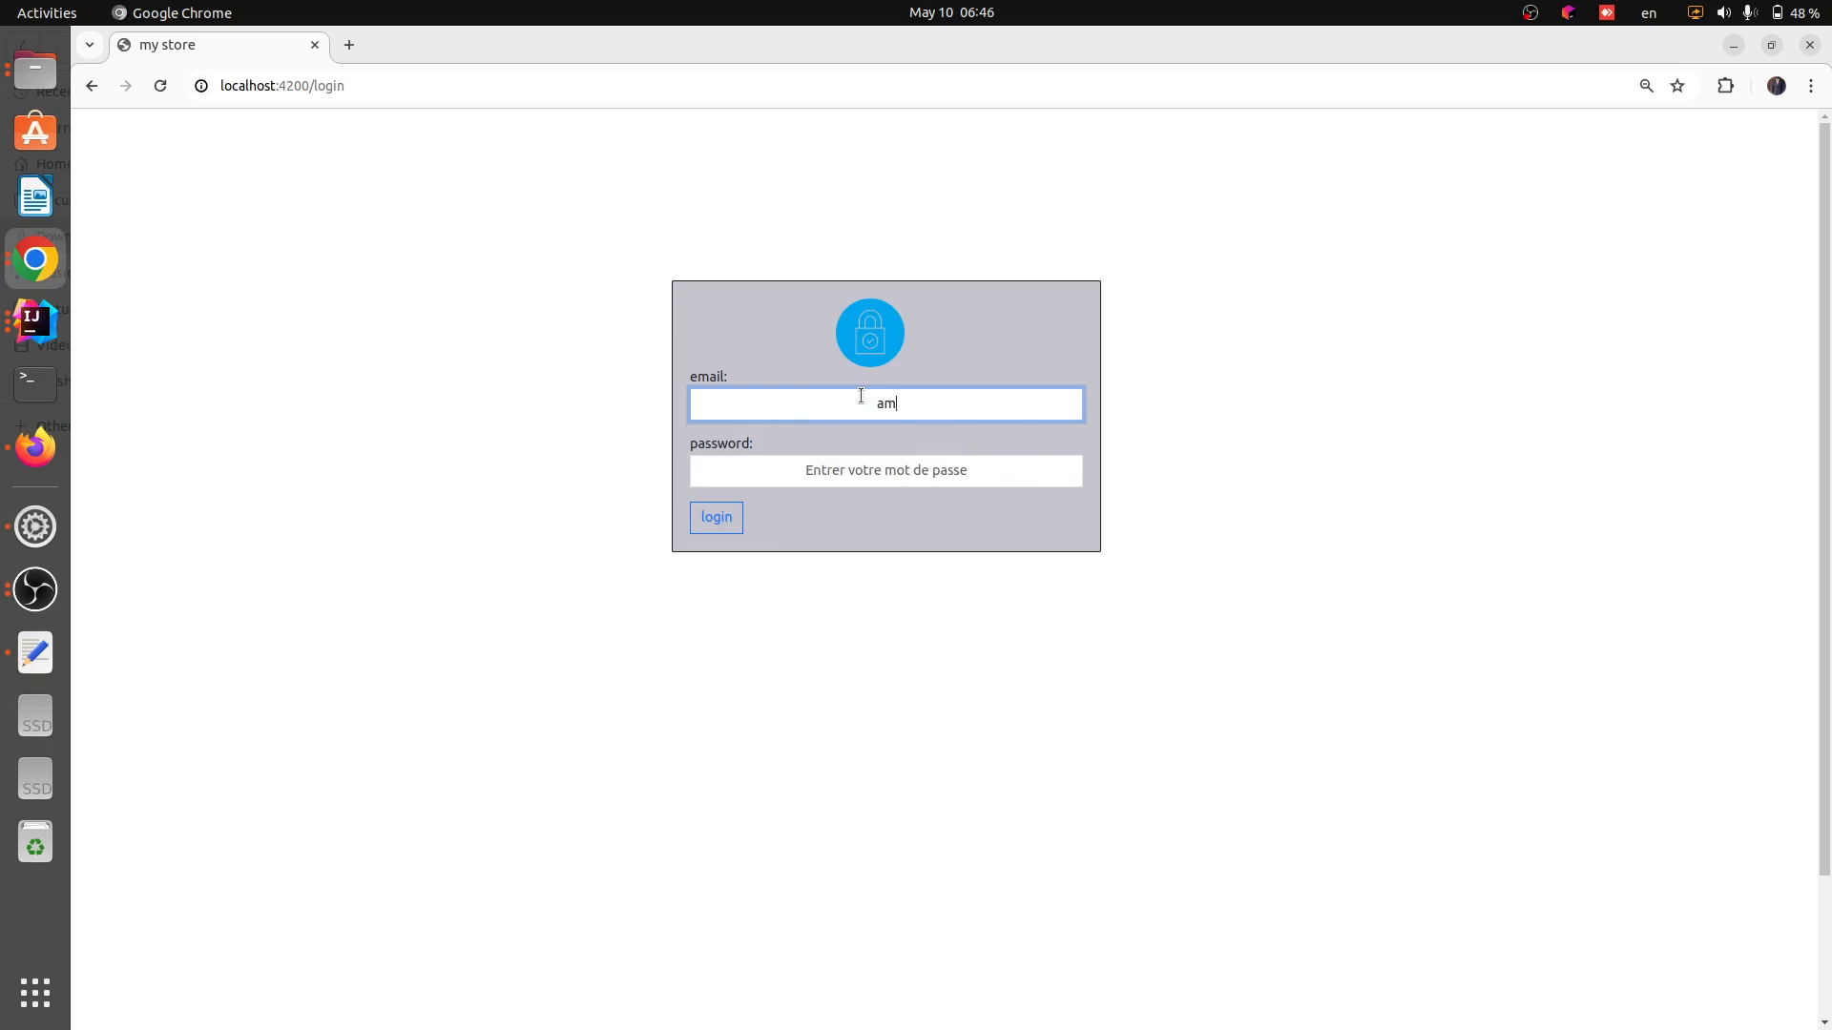
key(BackSpace)
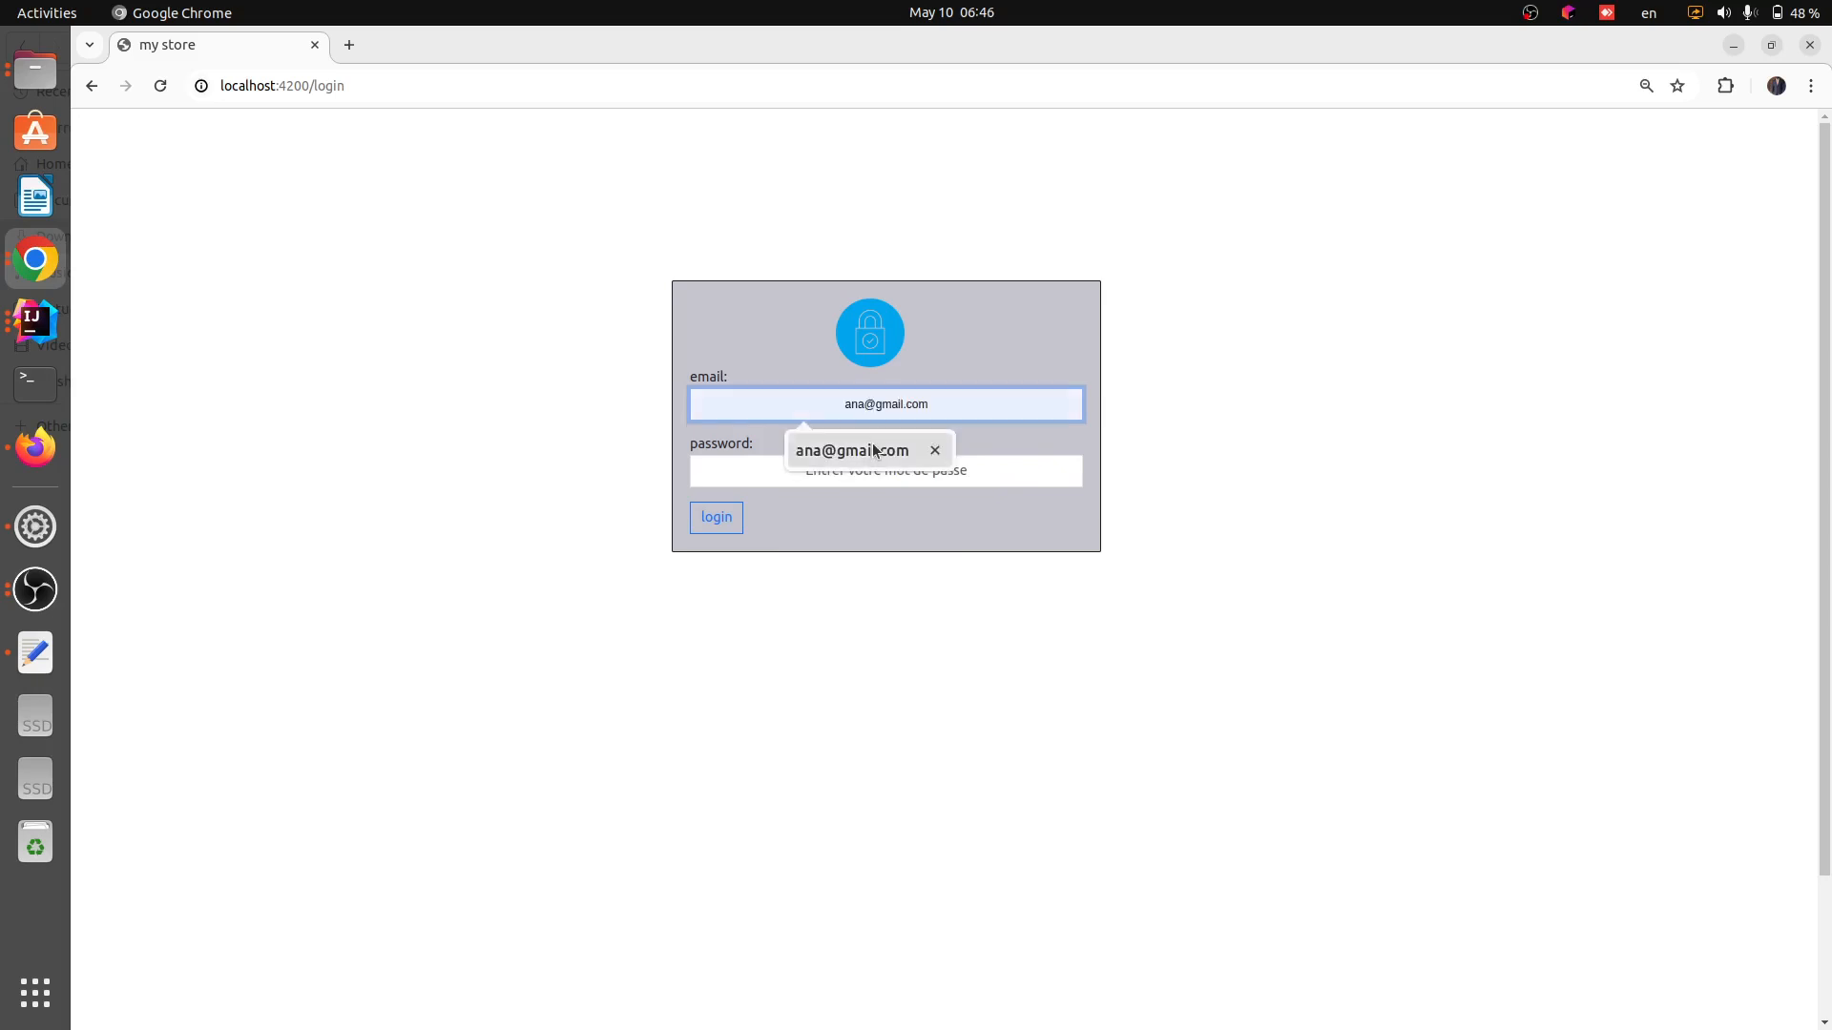
click(873, 451)
click(866, 464)
text(123)
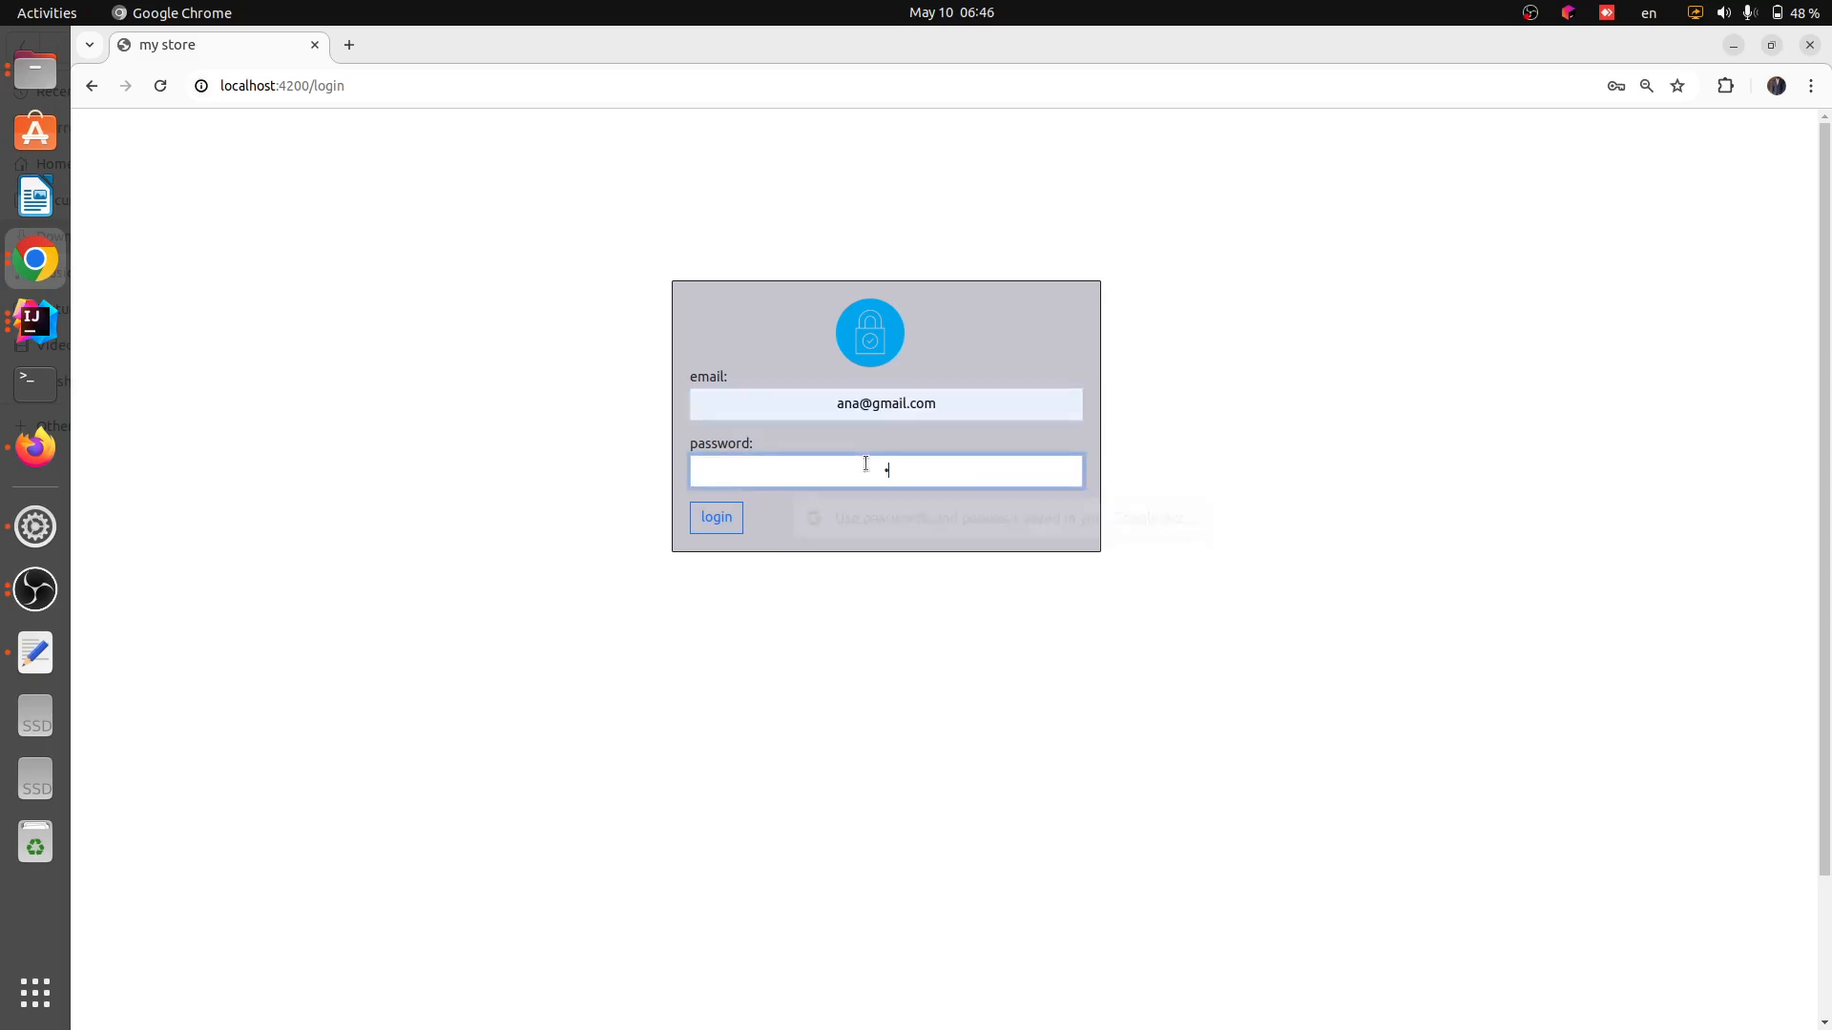
text(456)
click(719, 524)
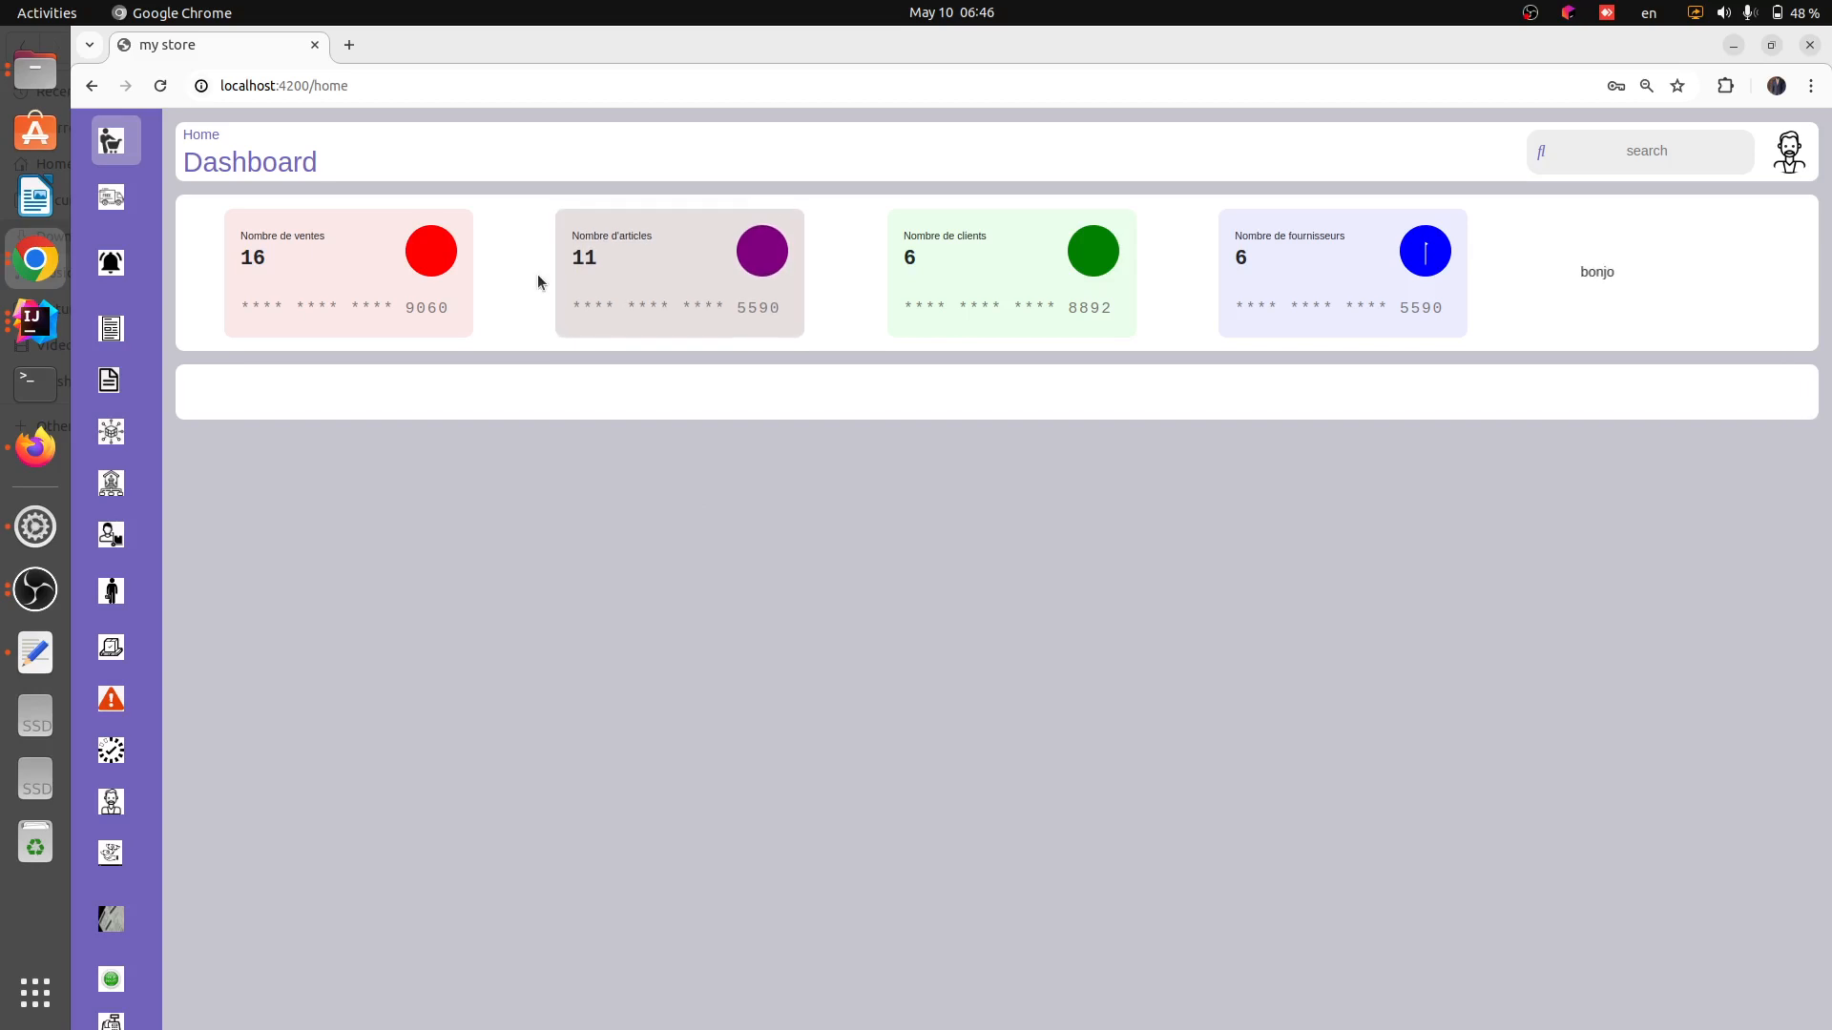
Open the client orders list and review the order rows
mouse_move(111, 196)
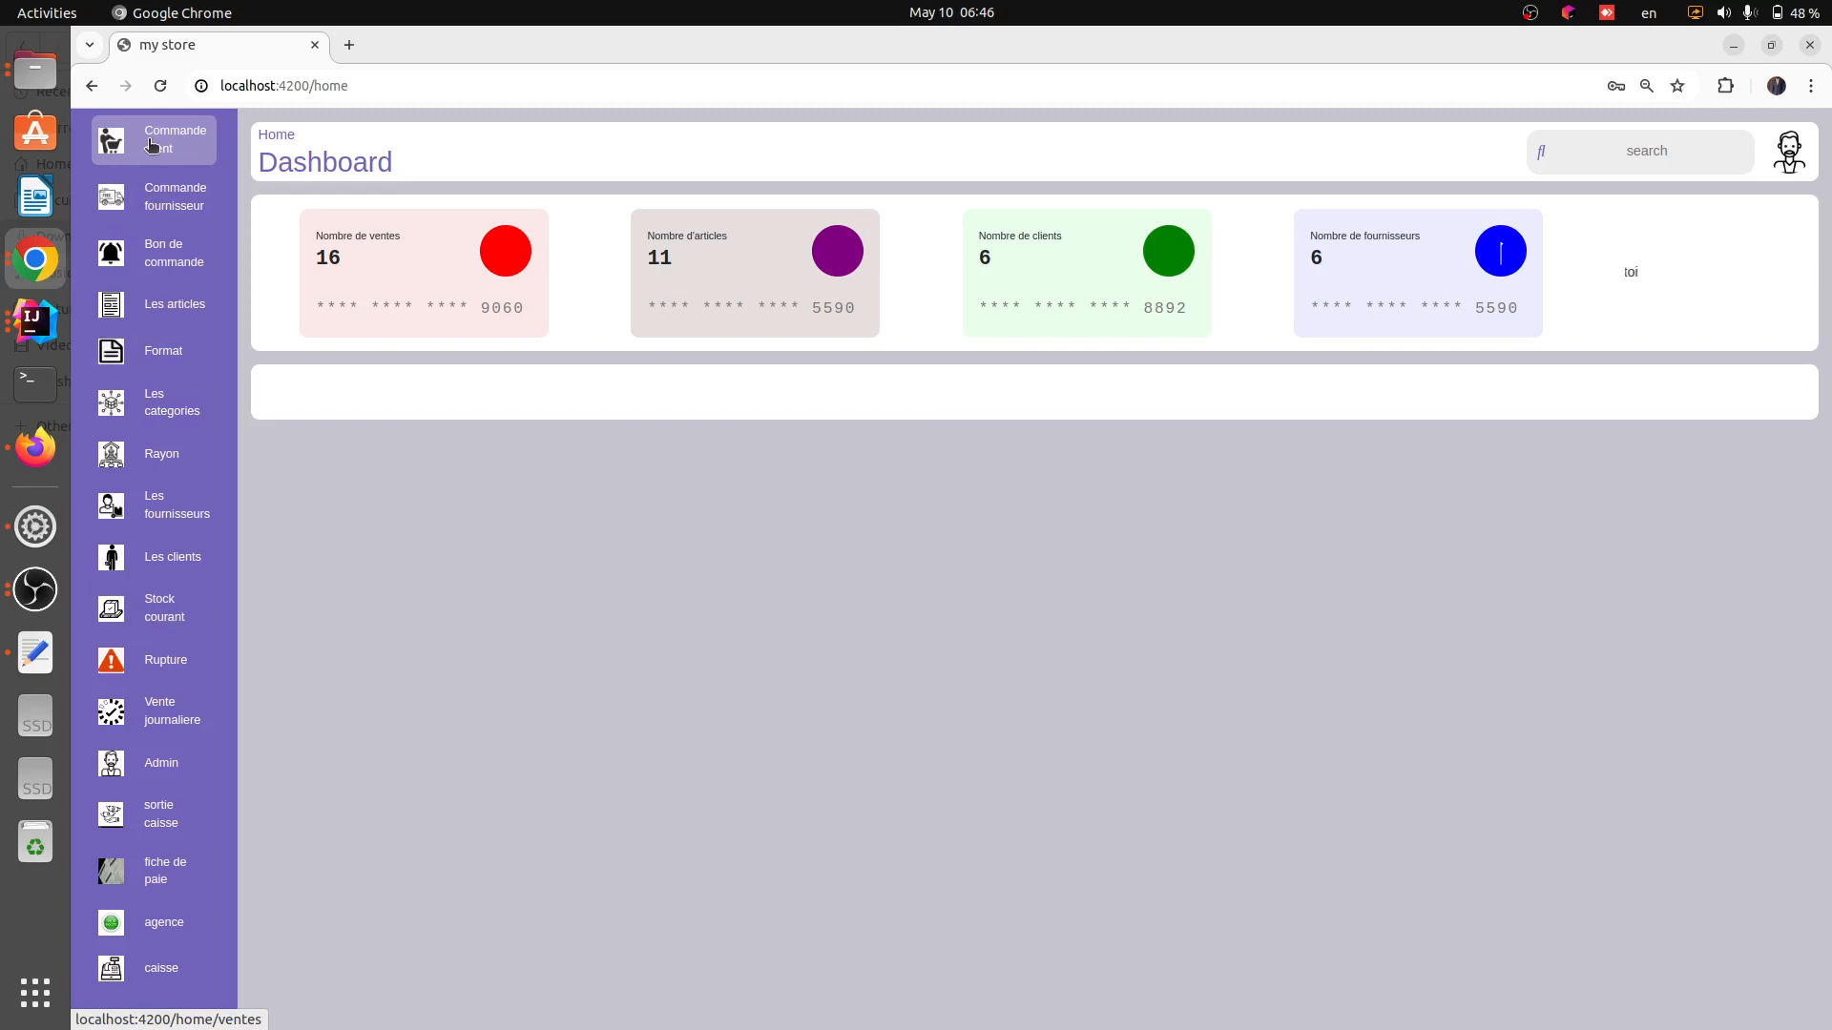
click(149, 145)
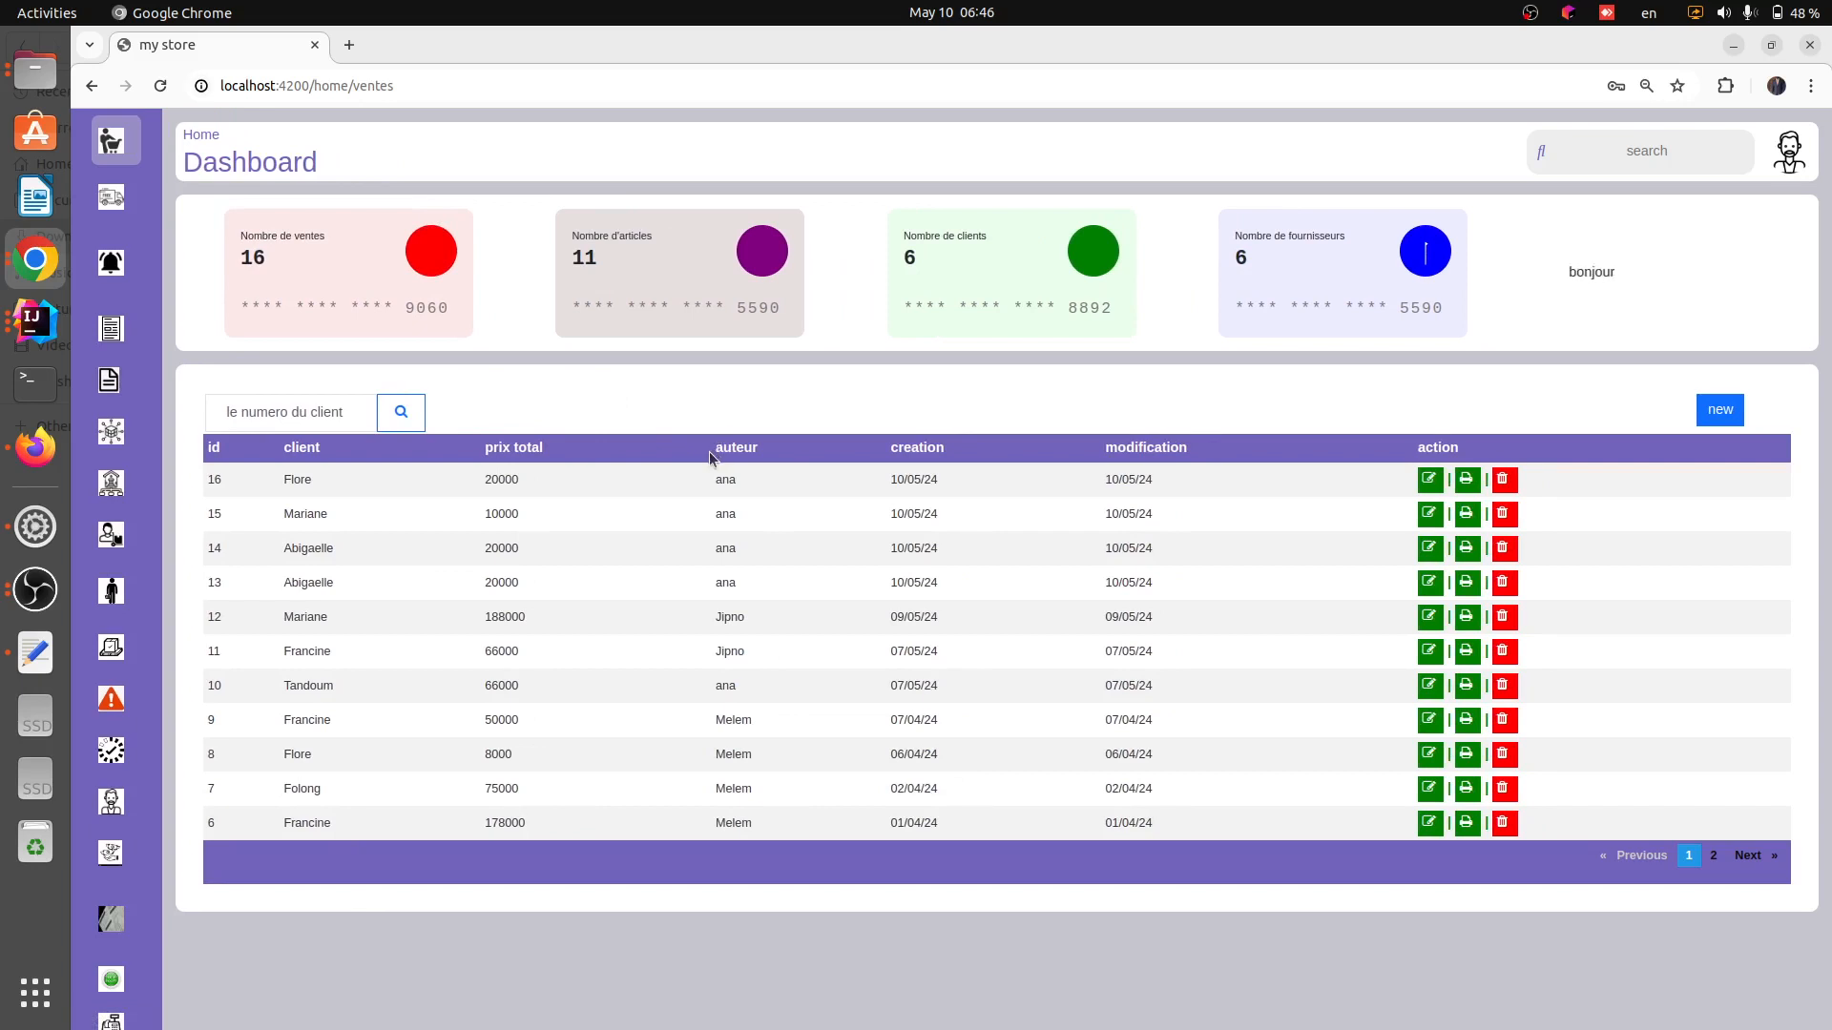
drag(710, 451, 763, 450)
drag(284, 447, 334, 451)
drag(714, 447, 763, 439)
click(727, 618)
drag(274, 616, 1200, 621)
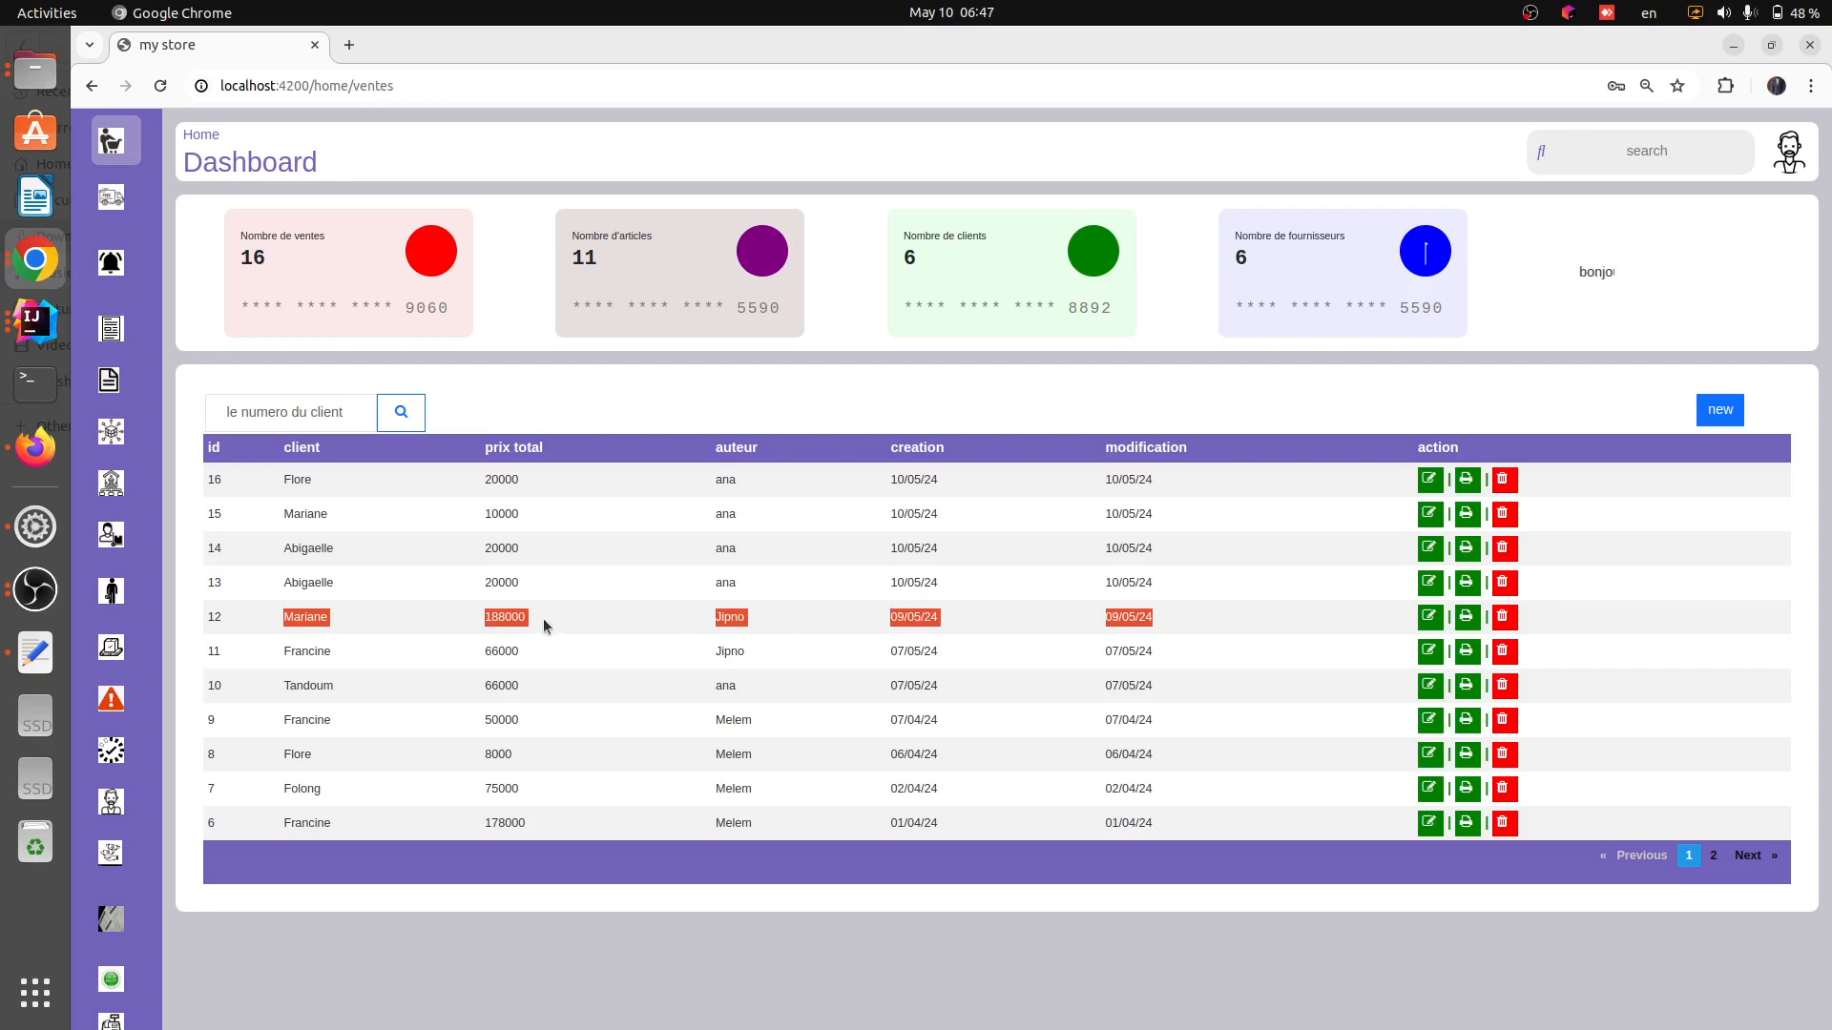
click(477, 622)
double_click(492, 620)
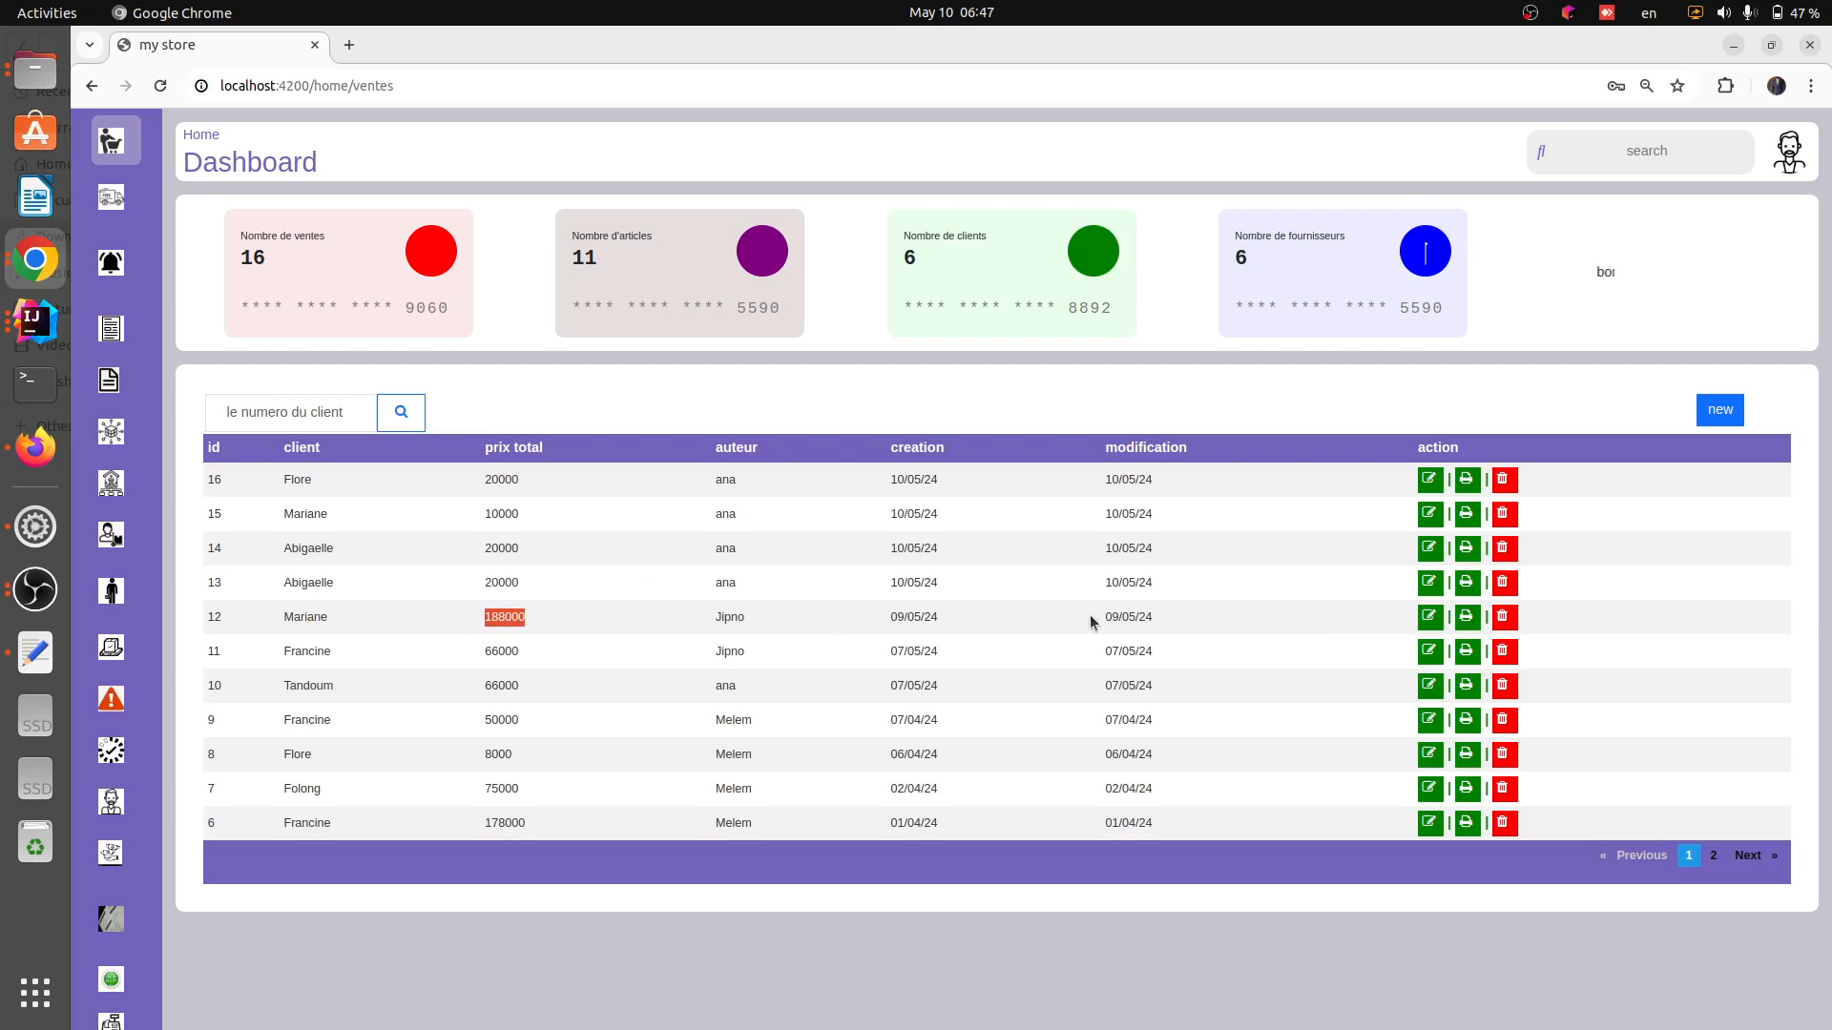
Open the edit form of Mariane's order 12, review its article lines, and cancel without changes
click(1430, 617)
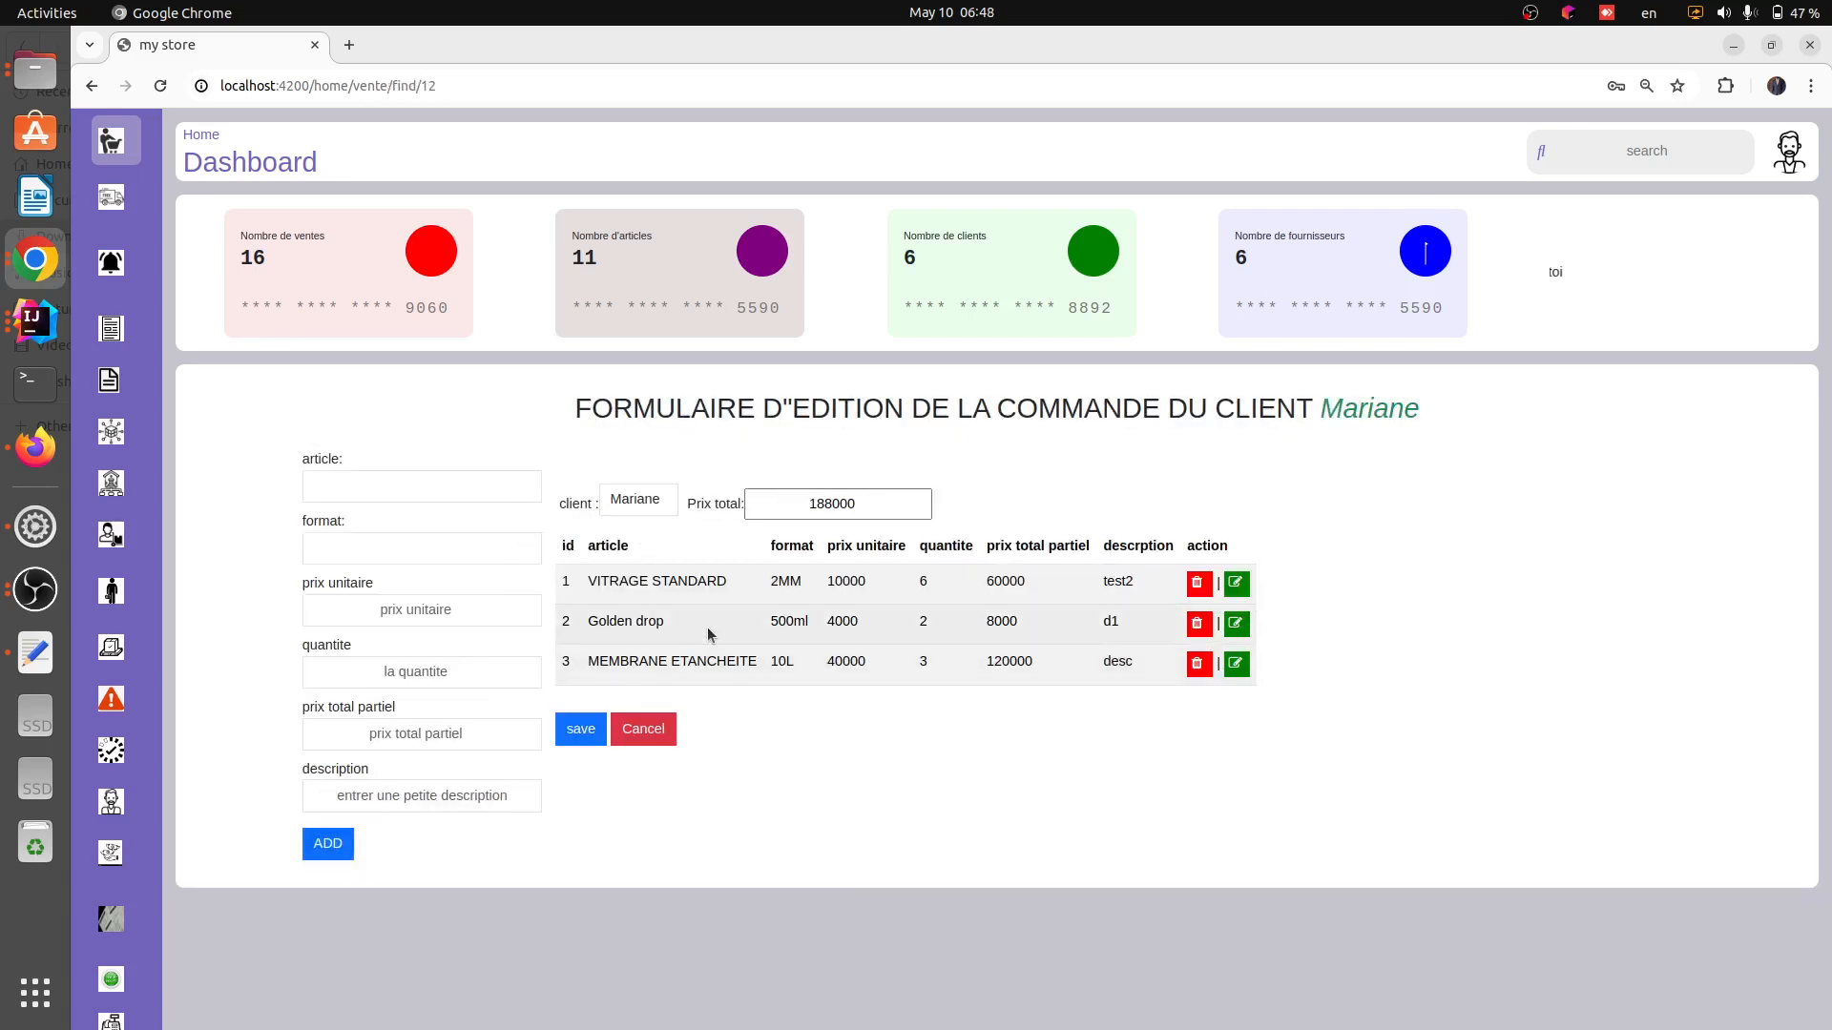
drag(585, 585, 1147, 585)
click(1147, 585)
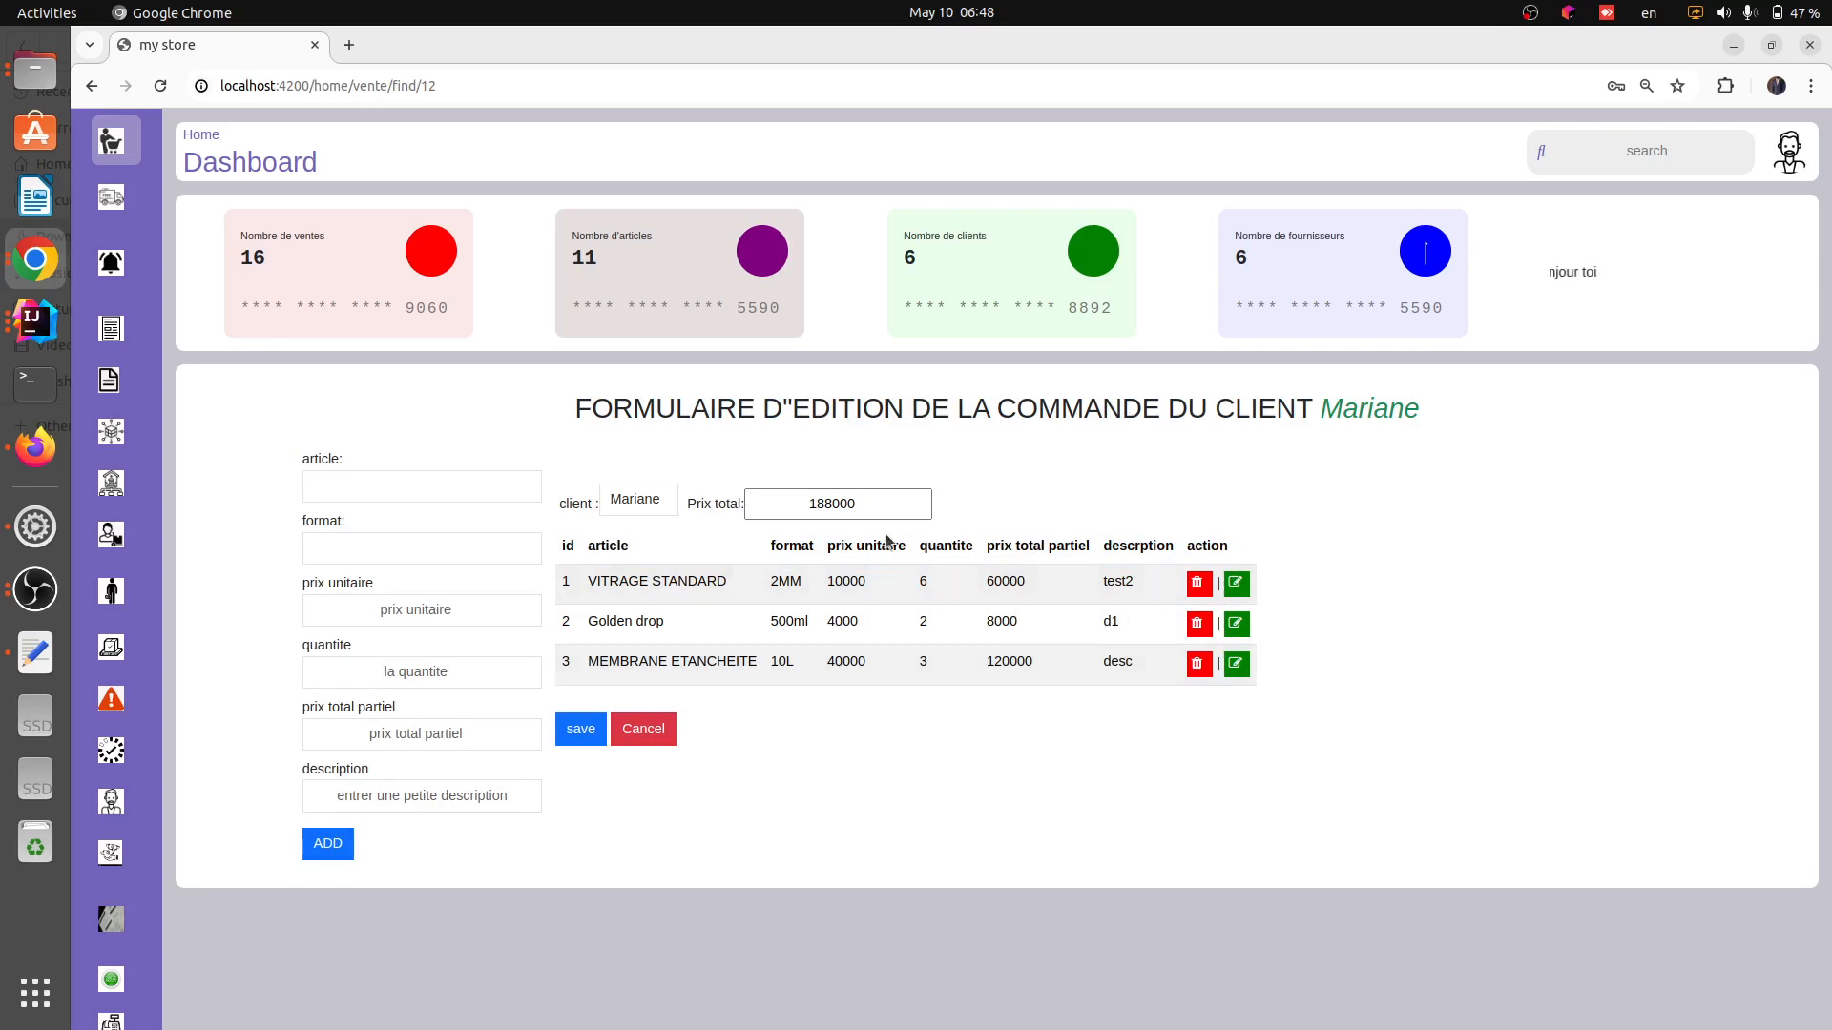
drag(868, 506, 792, 502)
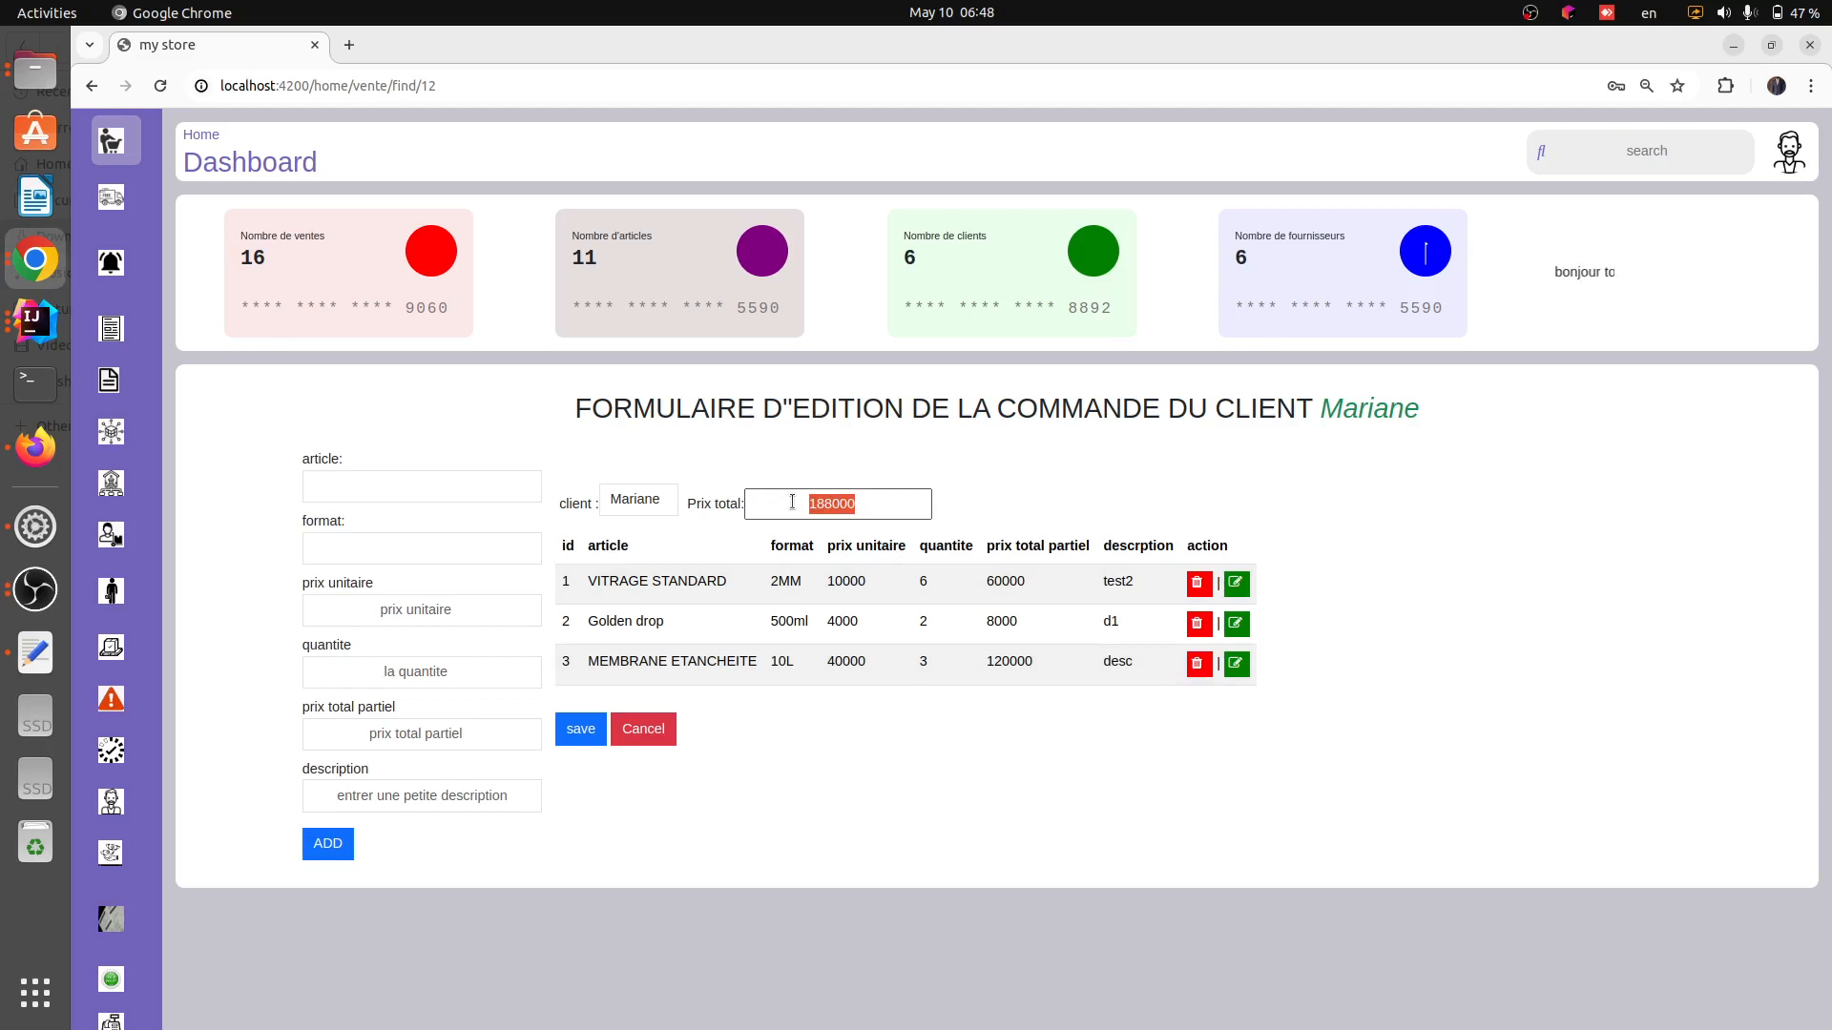
click(641, 729)
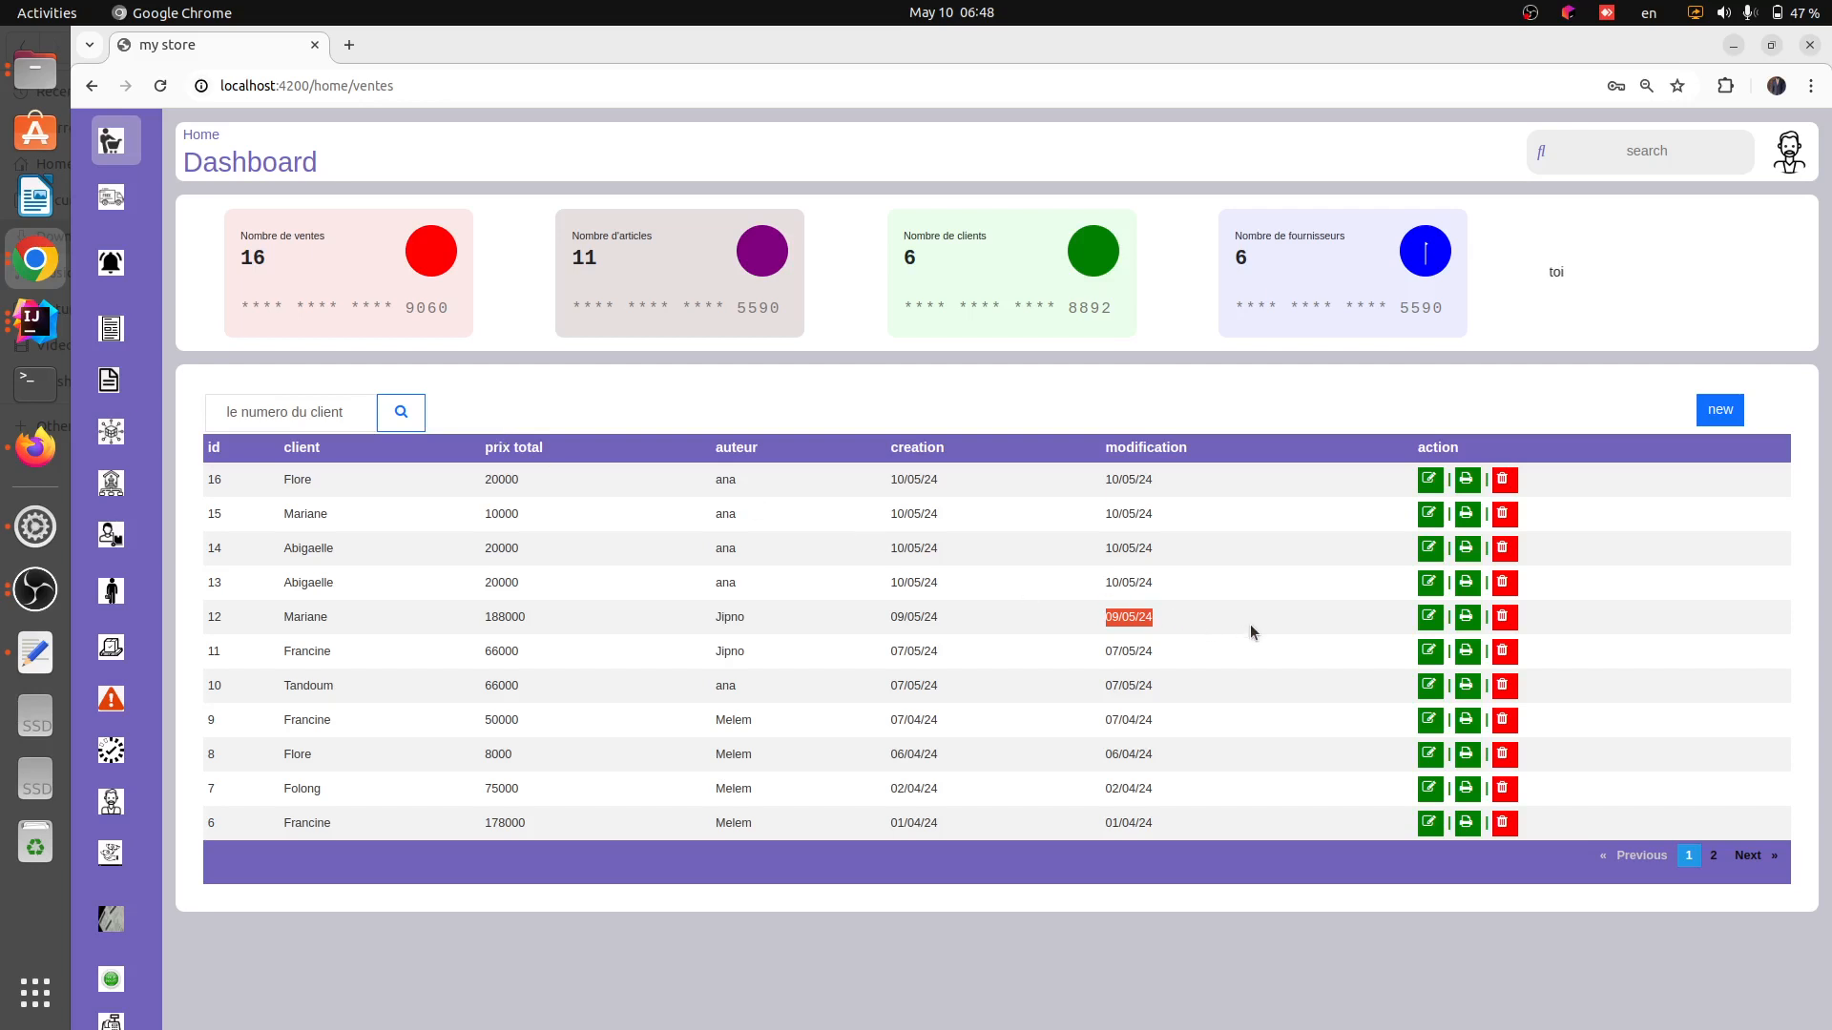
Print order 12 as a PDF and show the downloaded file in its folder
drag(882, 618, 992, 618)
drag(1160, 610, 1253, 616)
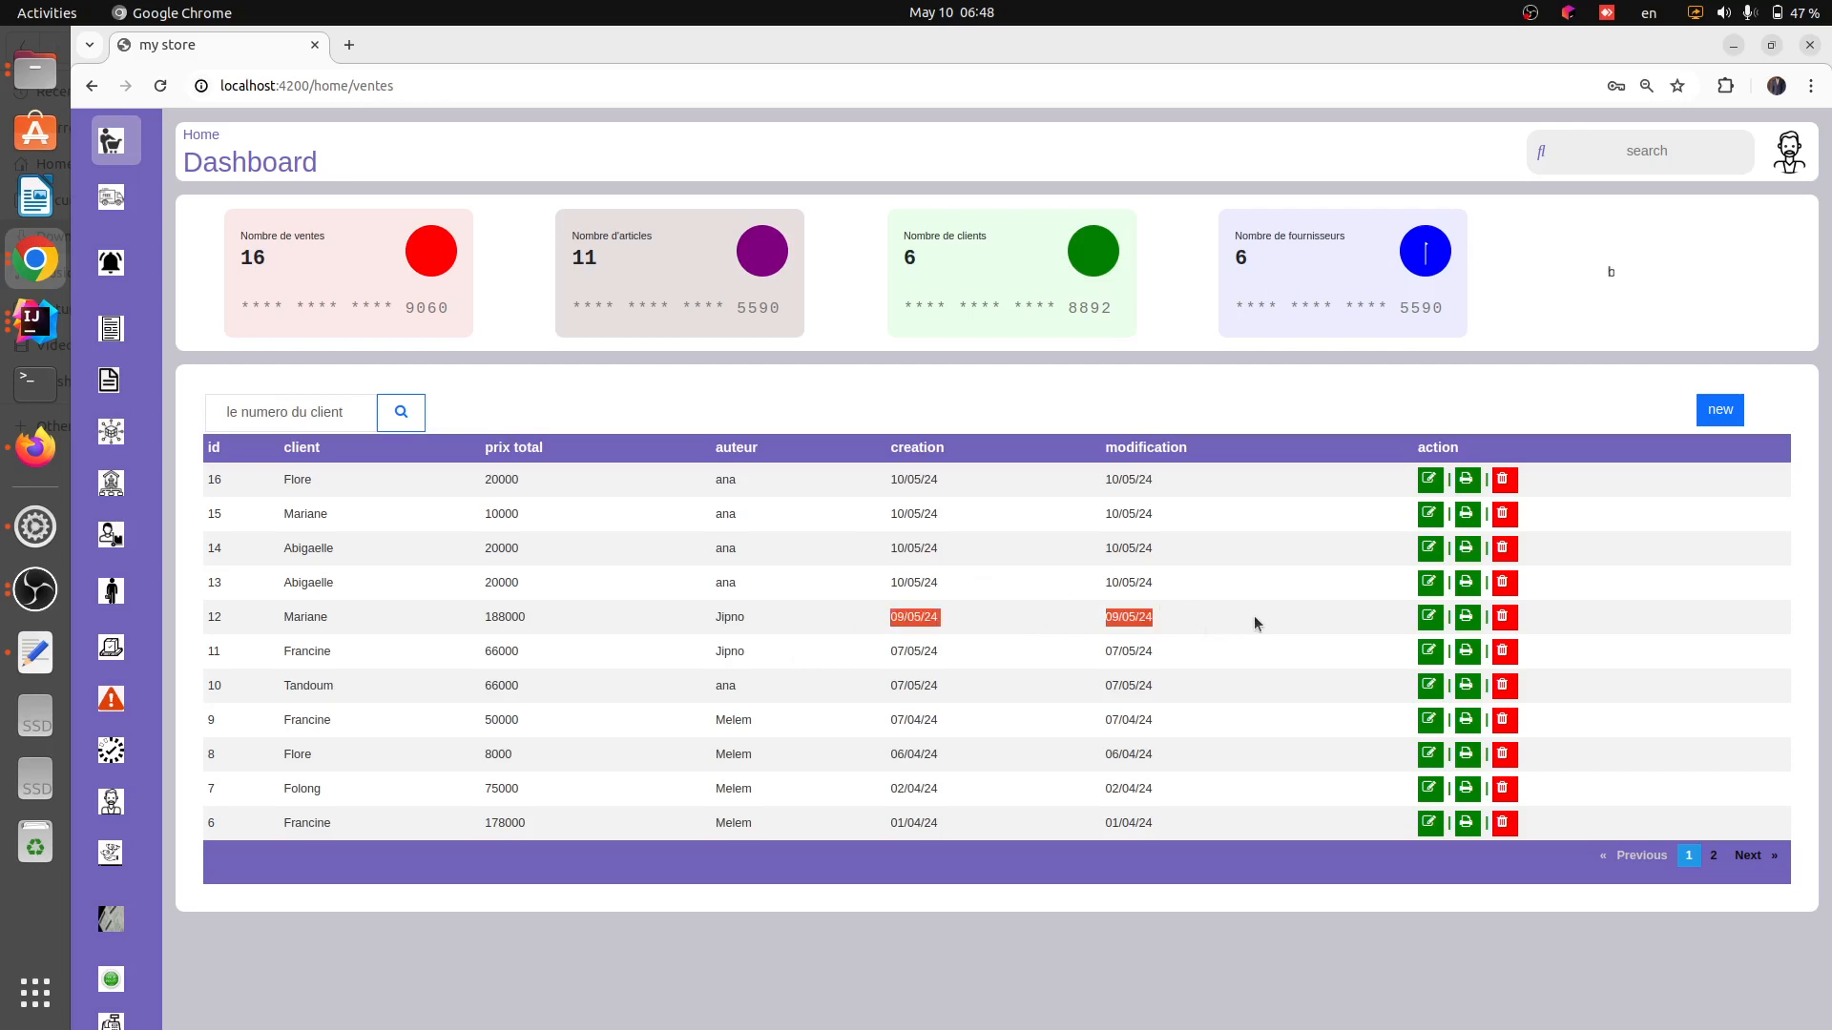
click(1466, 617)
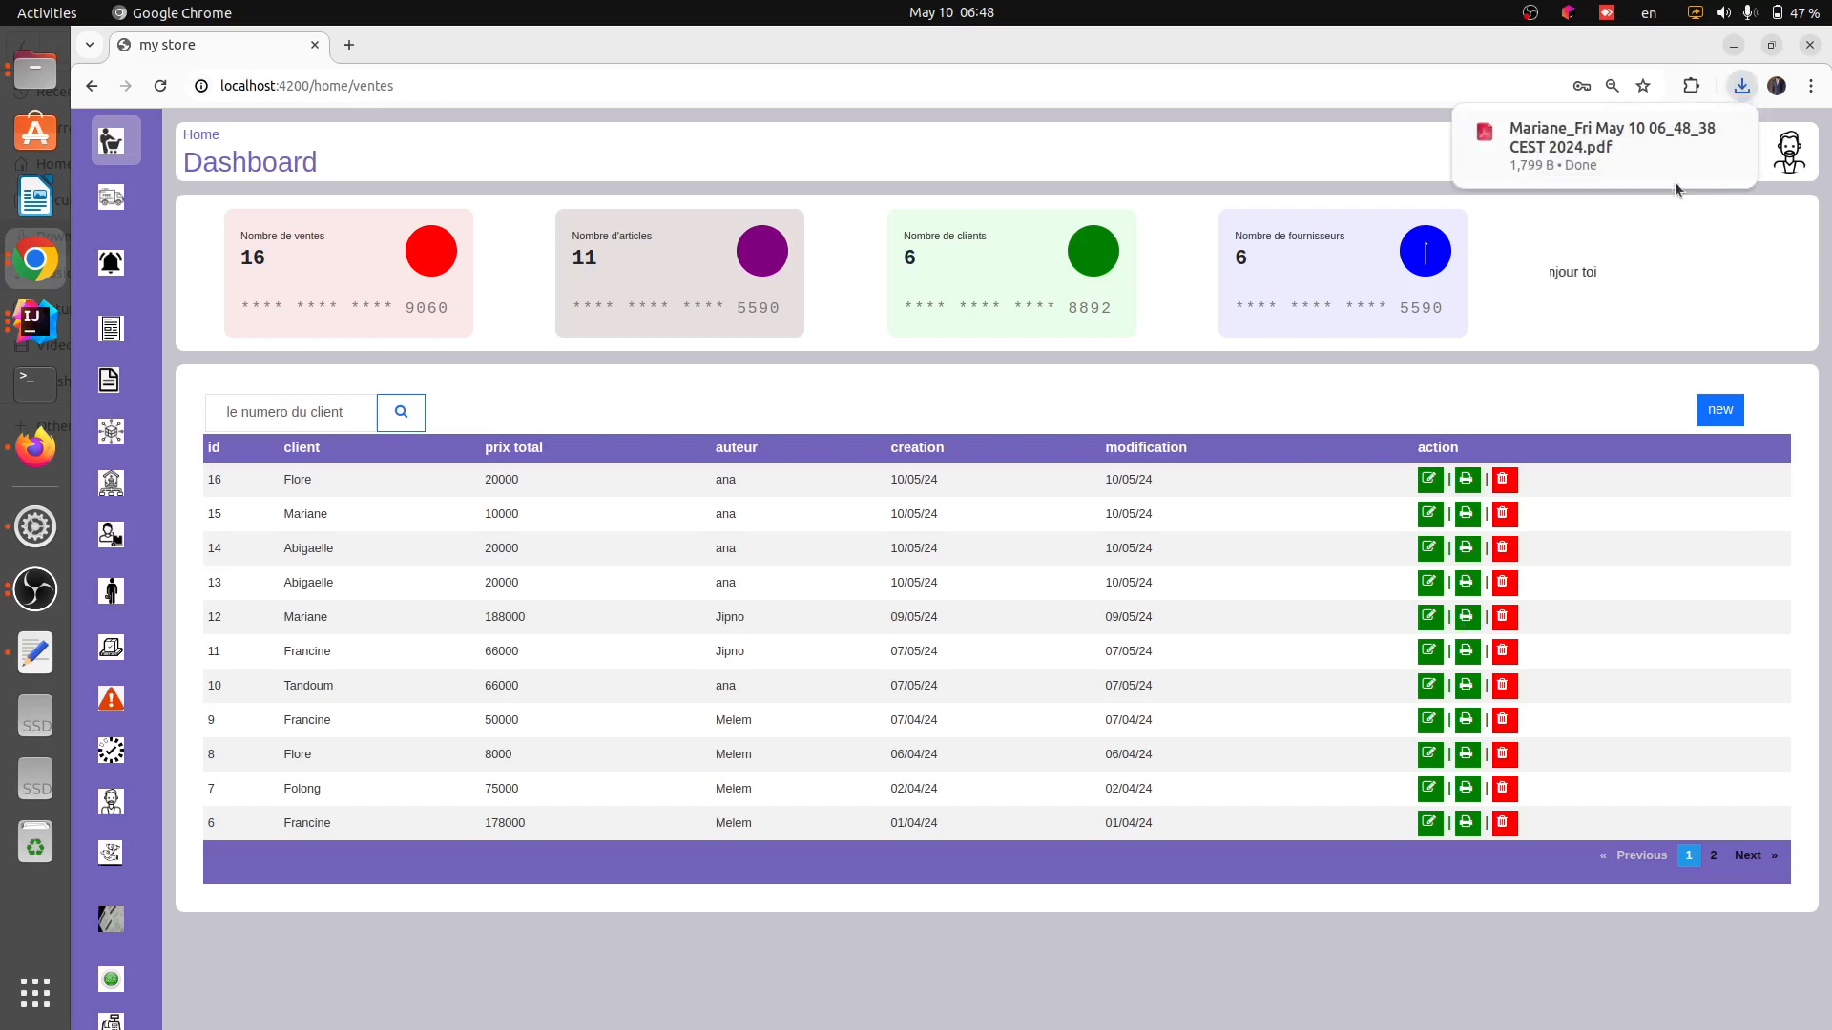
mouse_move(1668, 163)
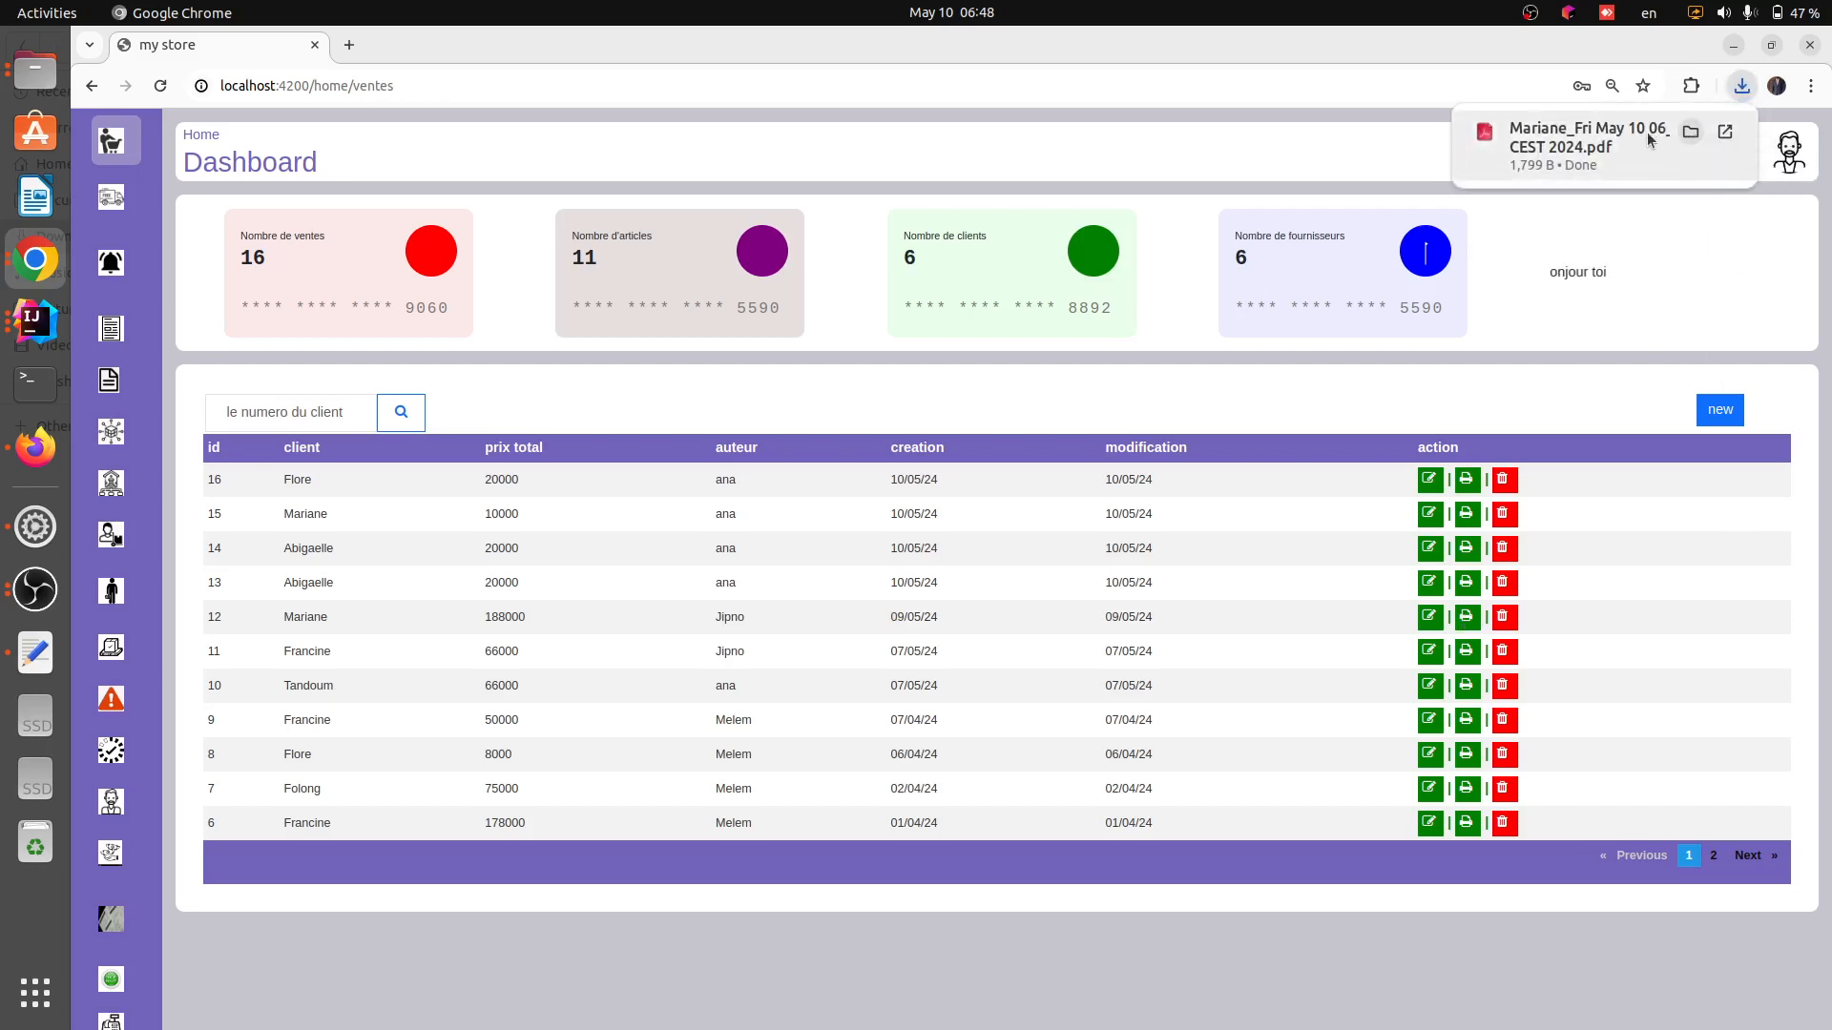
click(1687, 132)
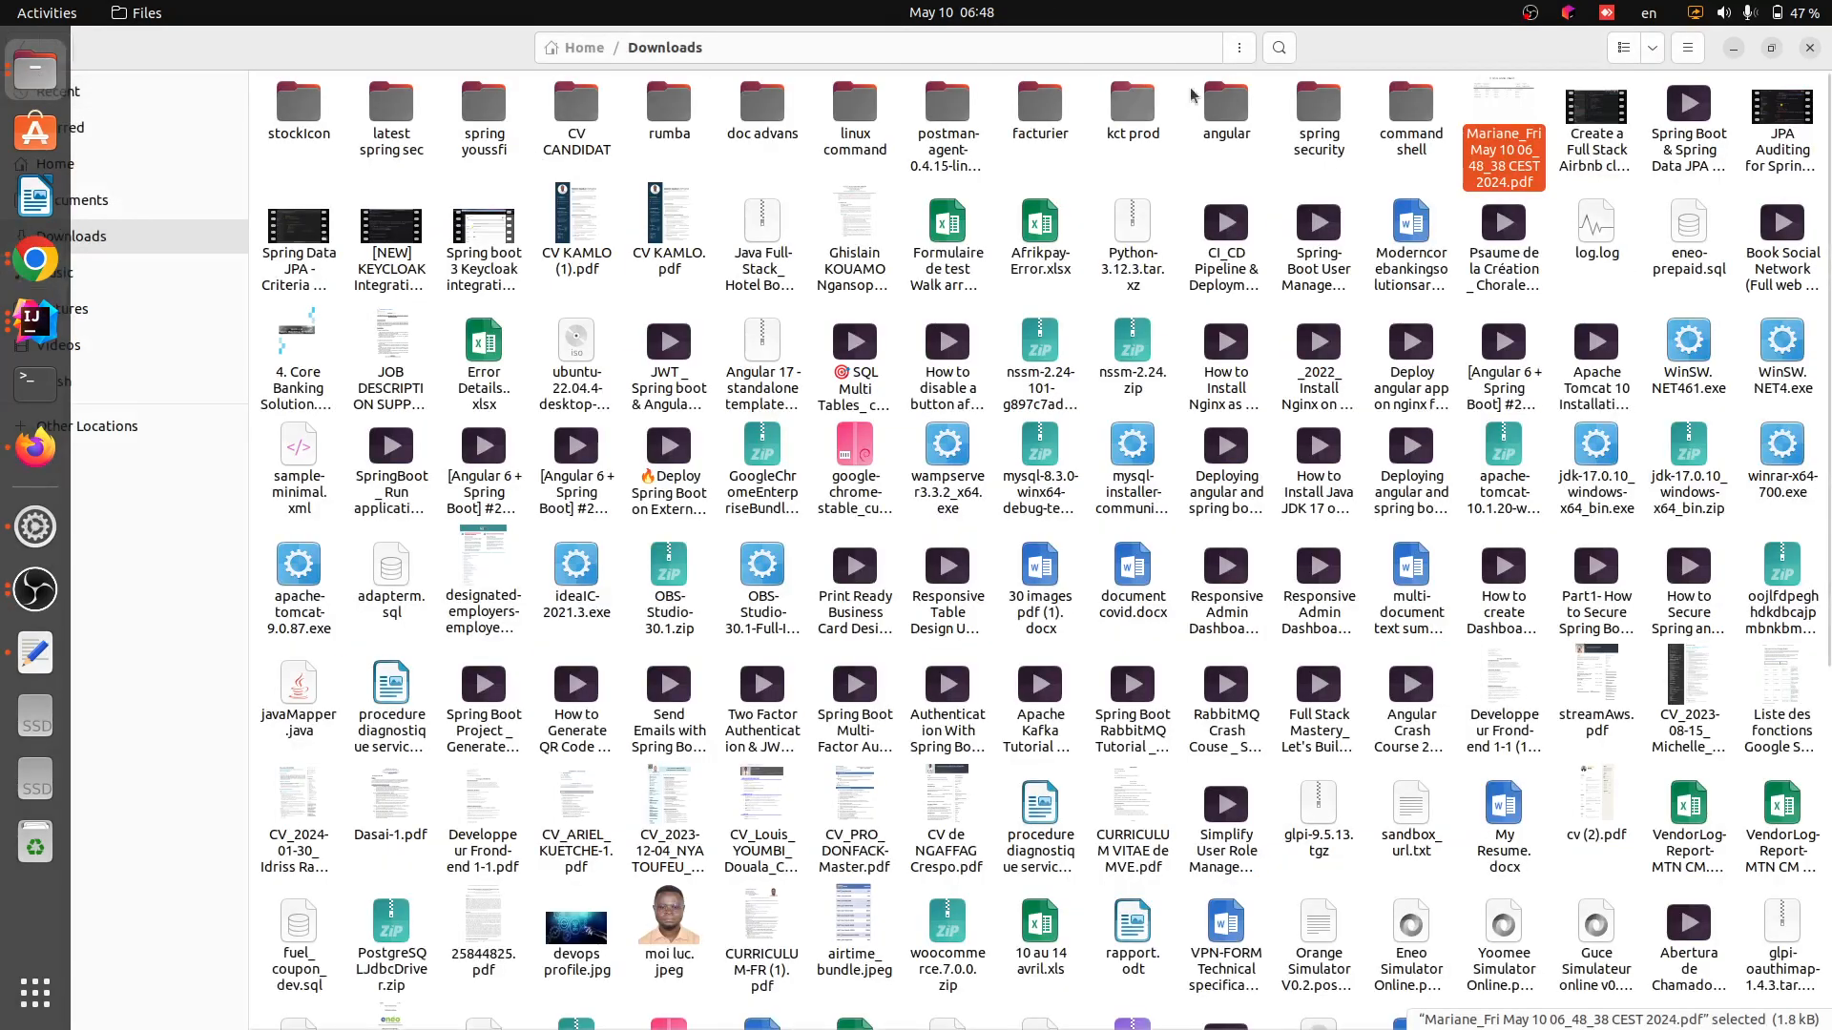
Open the downloaded order PDF, examine the client order receipt, and return to the browser
double_click(1498, 136)
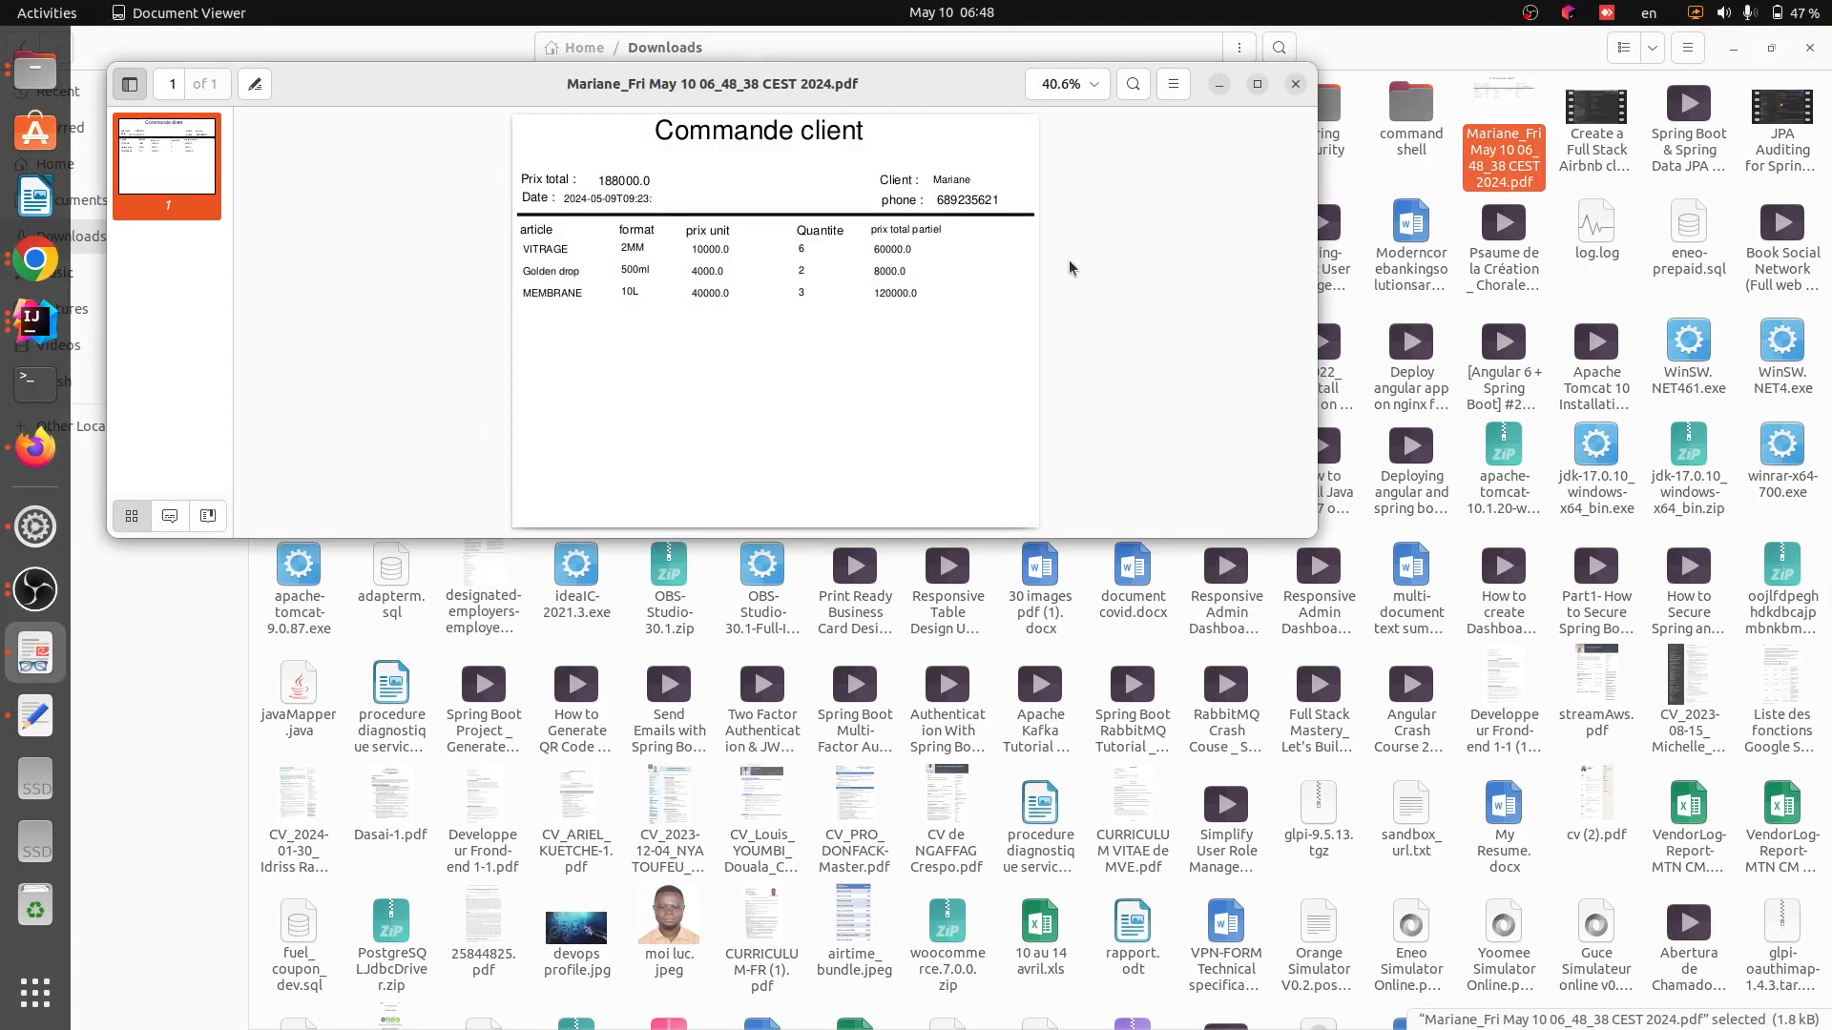
drag(599, 184, 636, 167)
drag(520, 250, 928, 307)
click(930, 305)
double_click(618, 180)
click(896, 178)
double_click(896, 177)
double_click(943, 180)
double_click(982, 202)
click(61, 272)
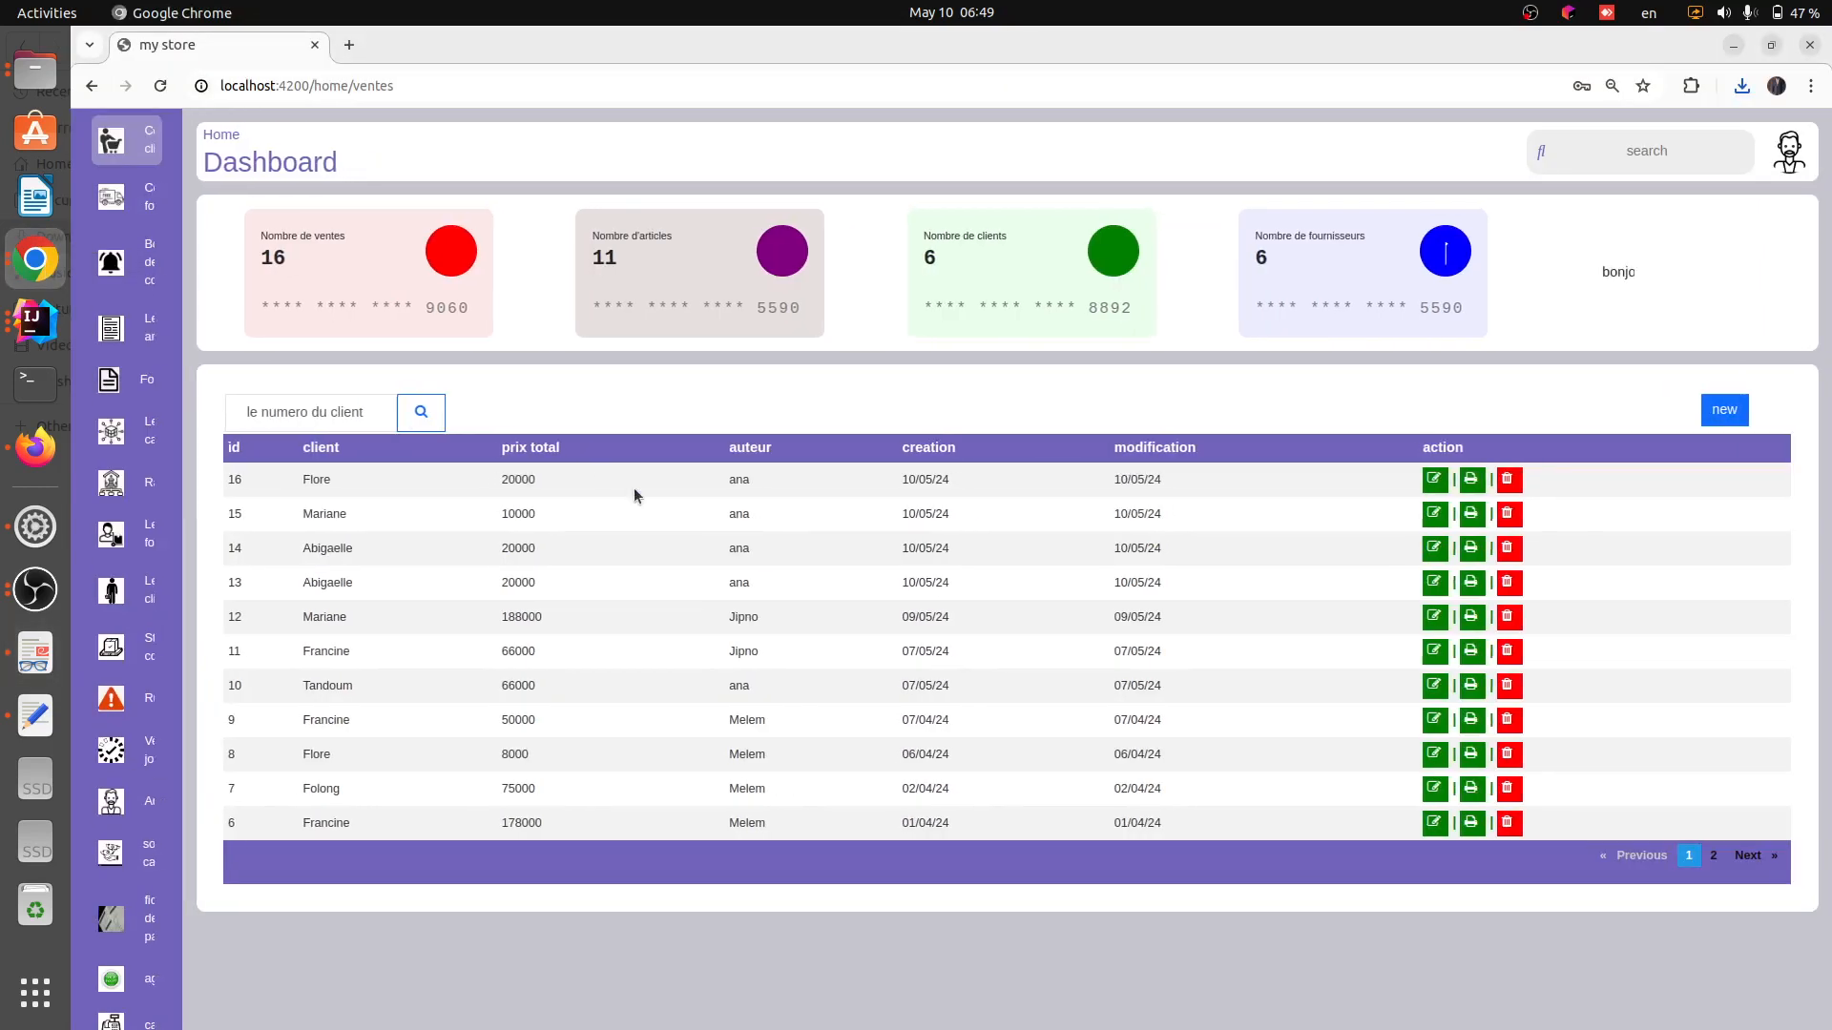
Open the supplier orders list and review its rows
drag(630, 456, 688, 550)
click(688, 550)
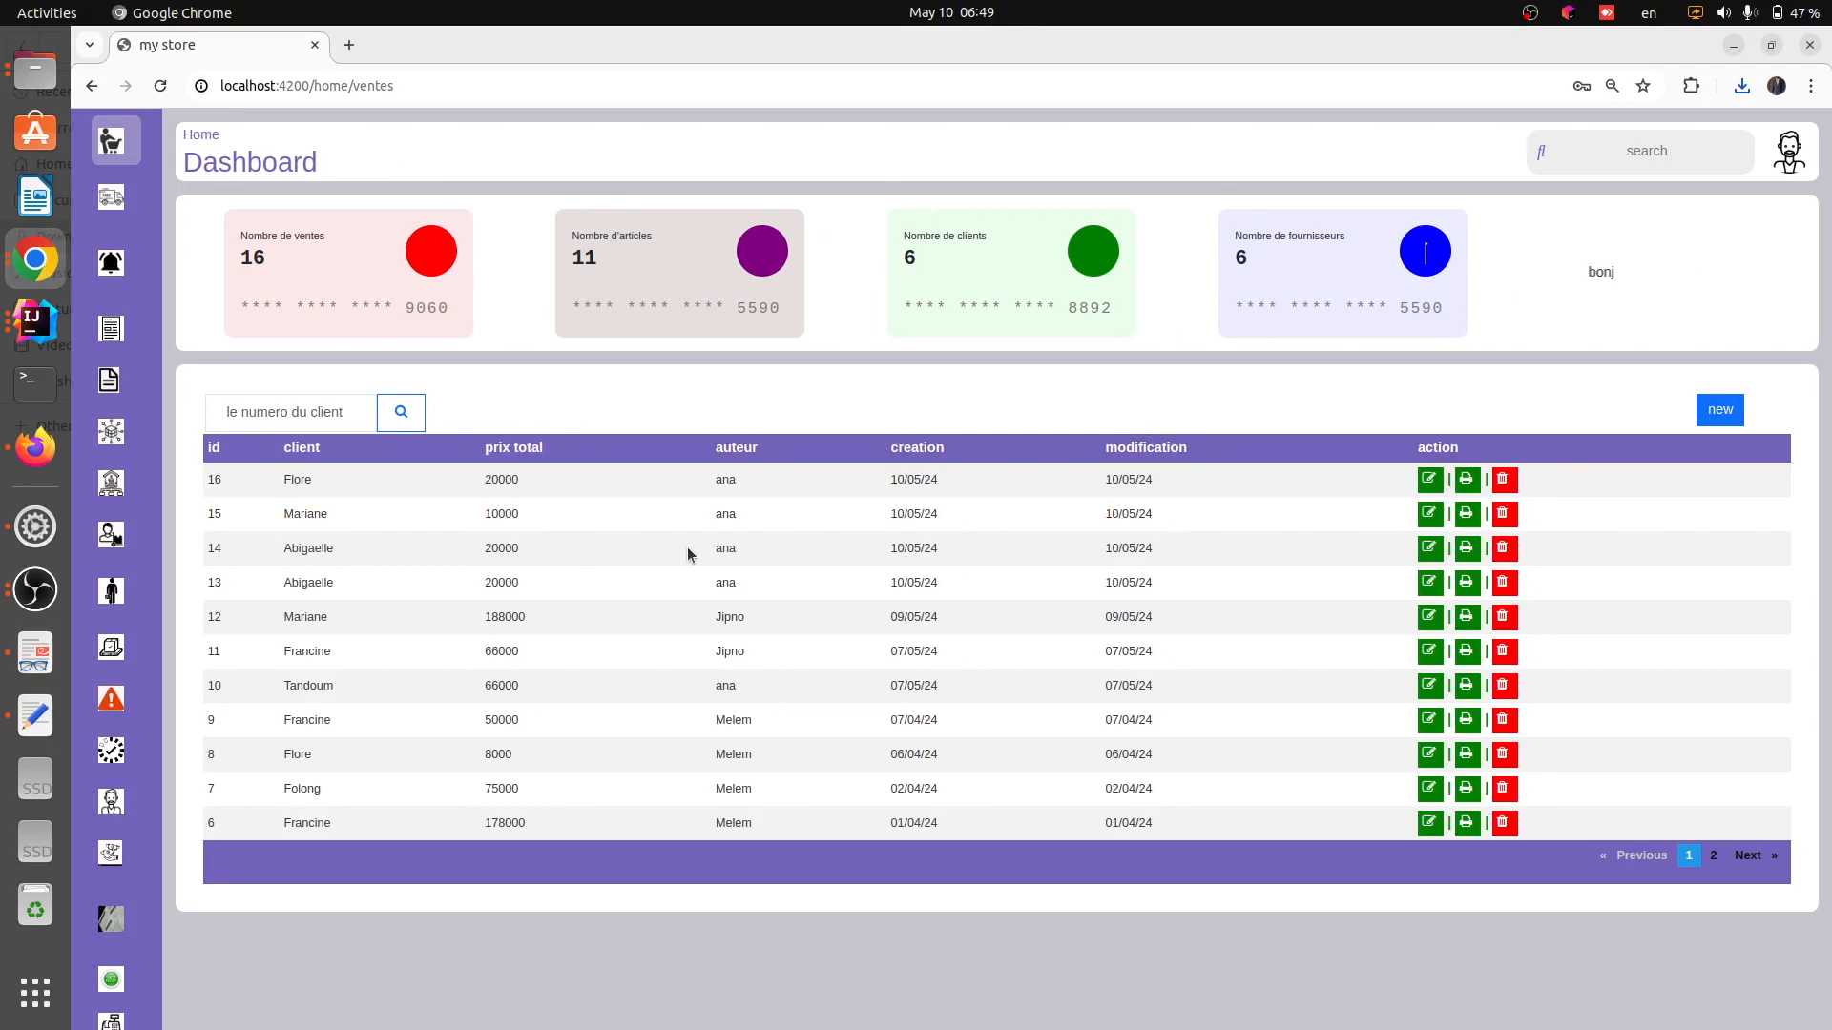
mouse_move(146, 268)
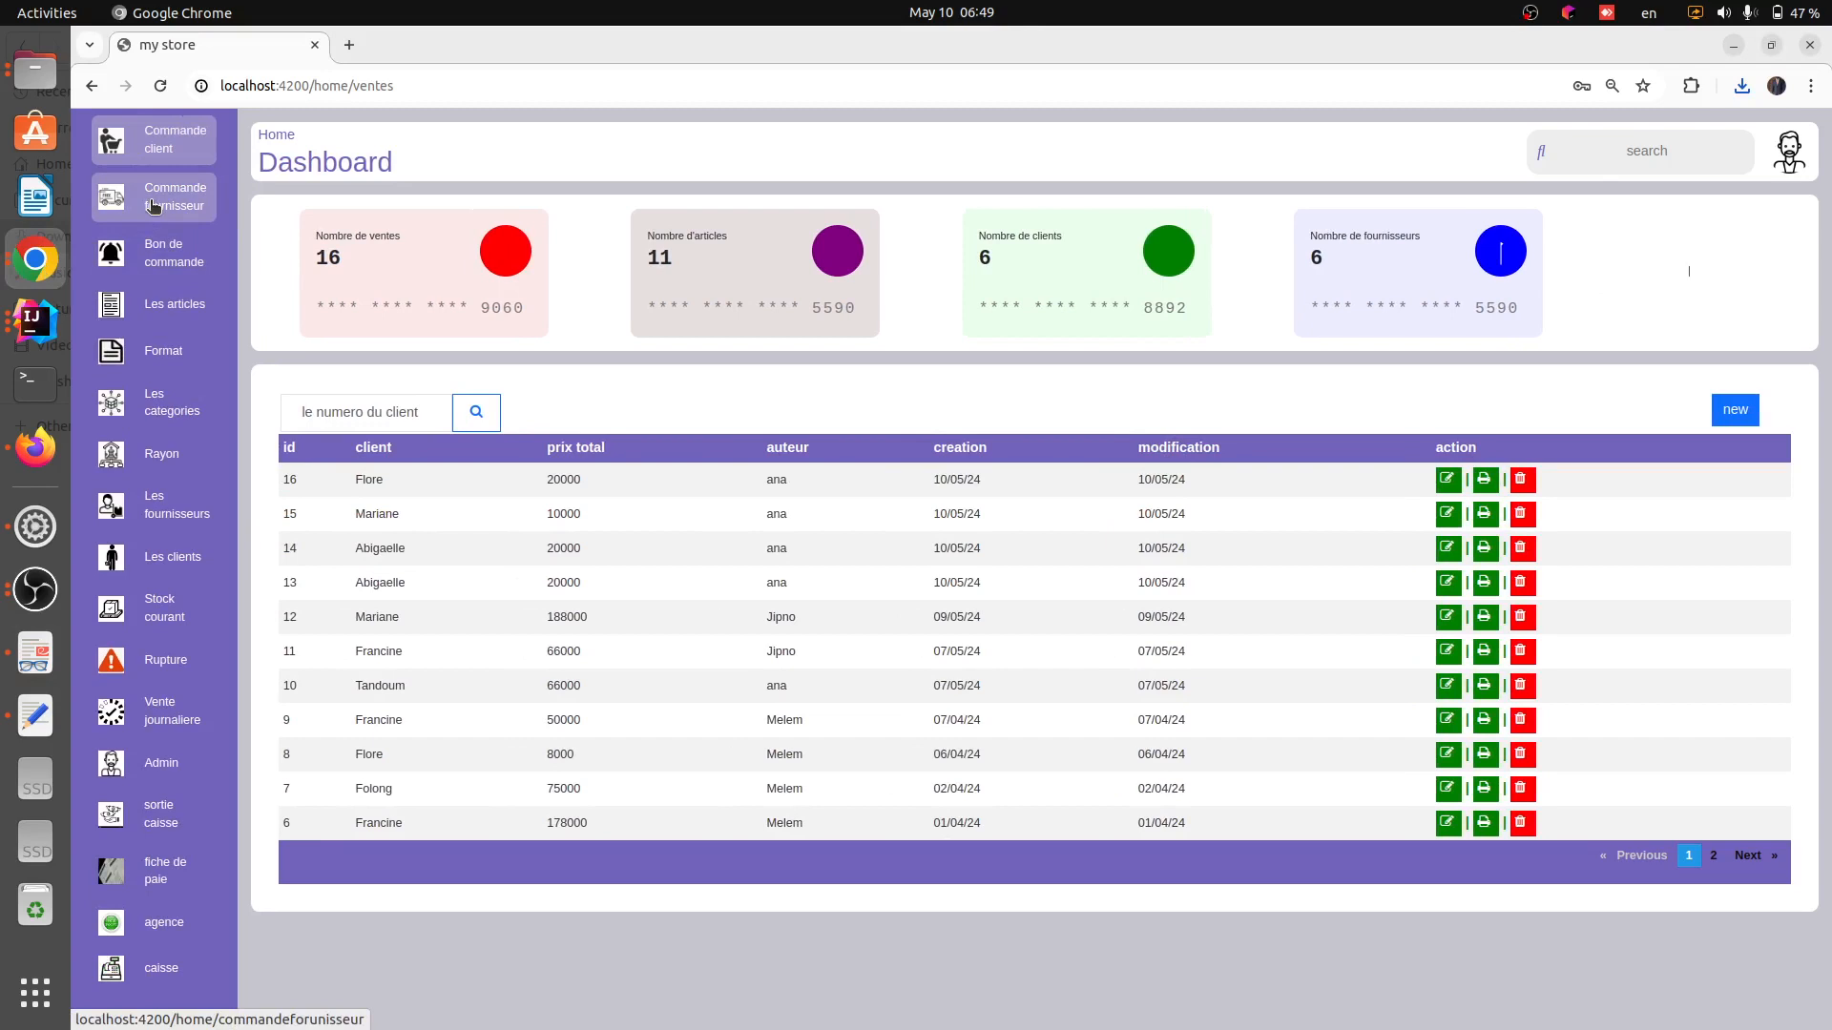
click(153, 206)
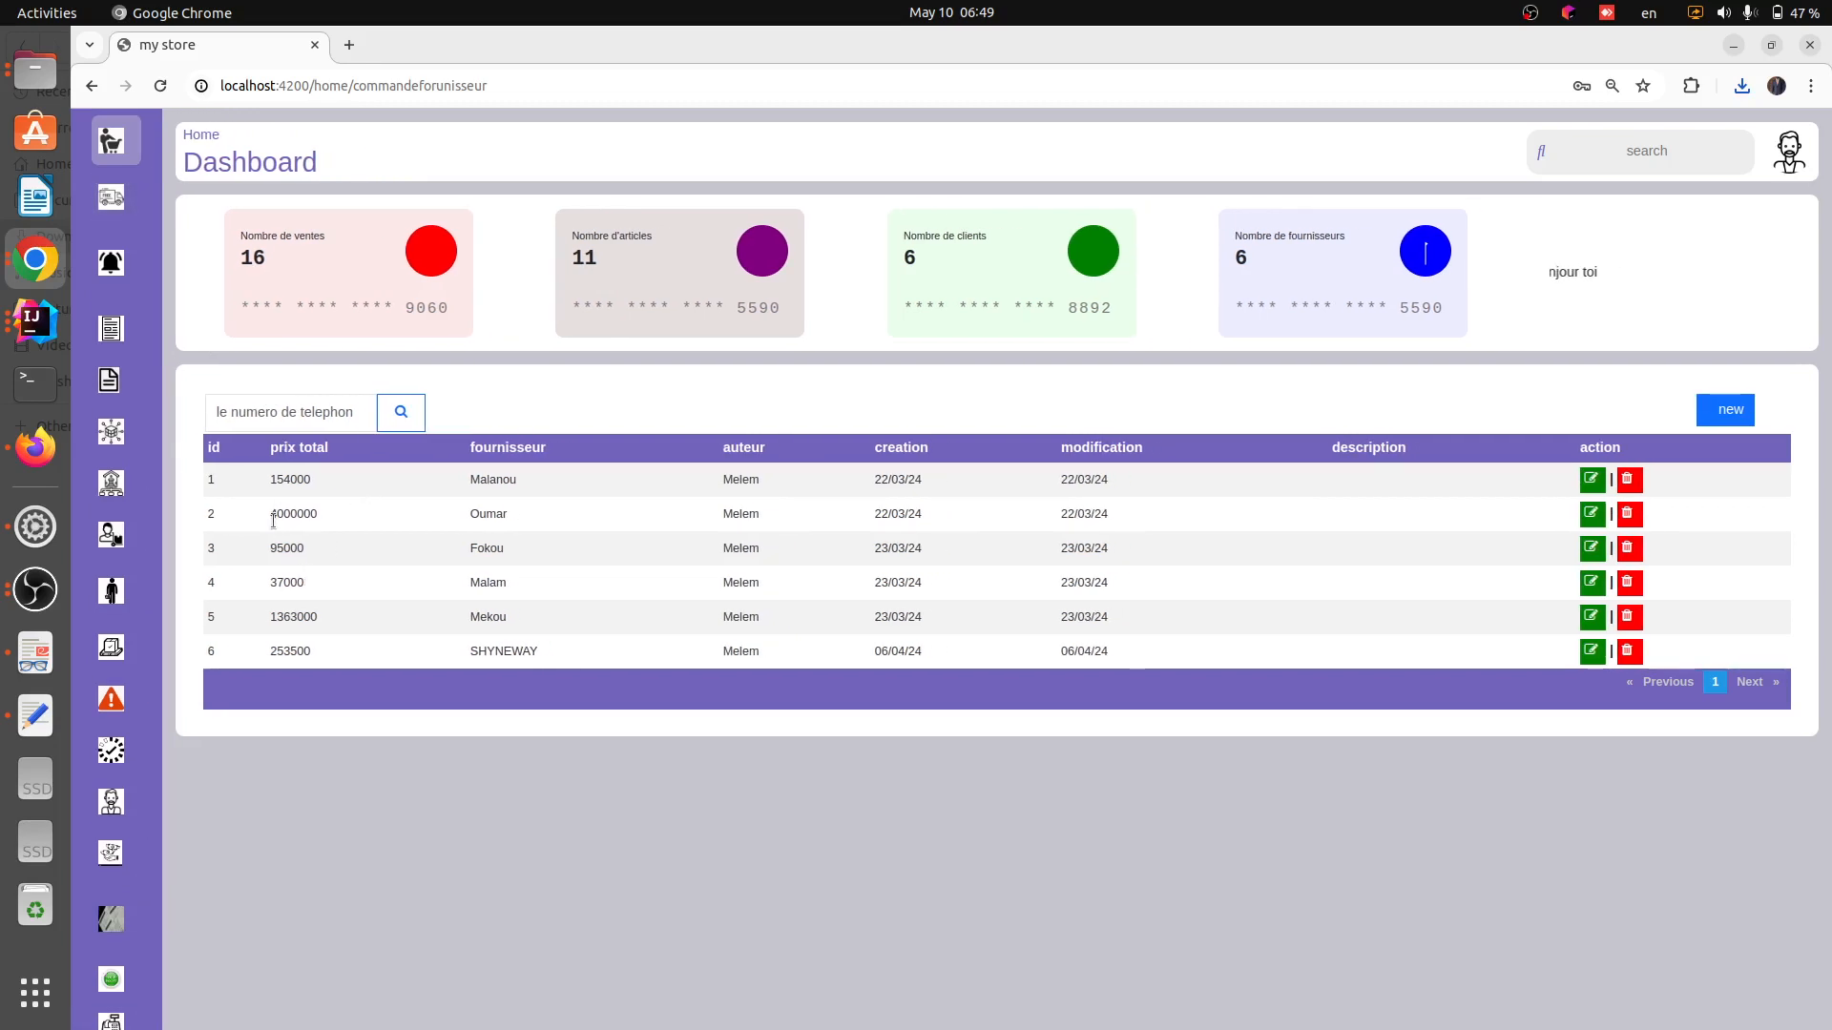
drag(251, 508, 353, 518)
drag(463, 518, 1192, 516)
click(1594, 515)
Open a new purchase order form and view the article choices without selecting one
mouse_move(132, 181)
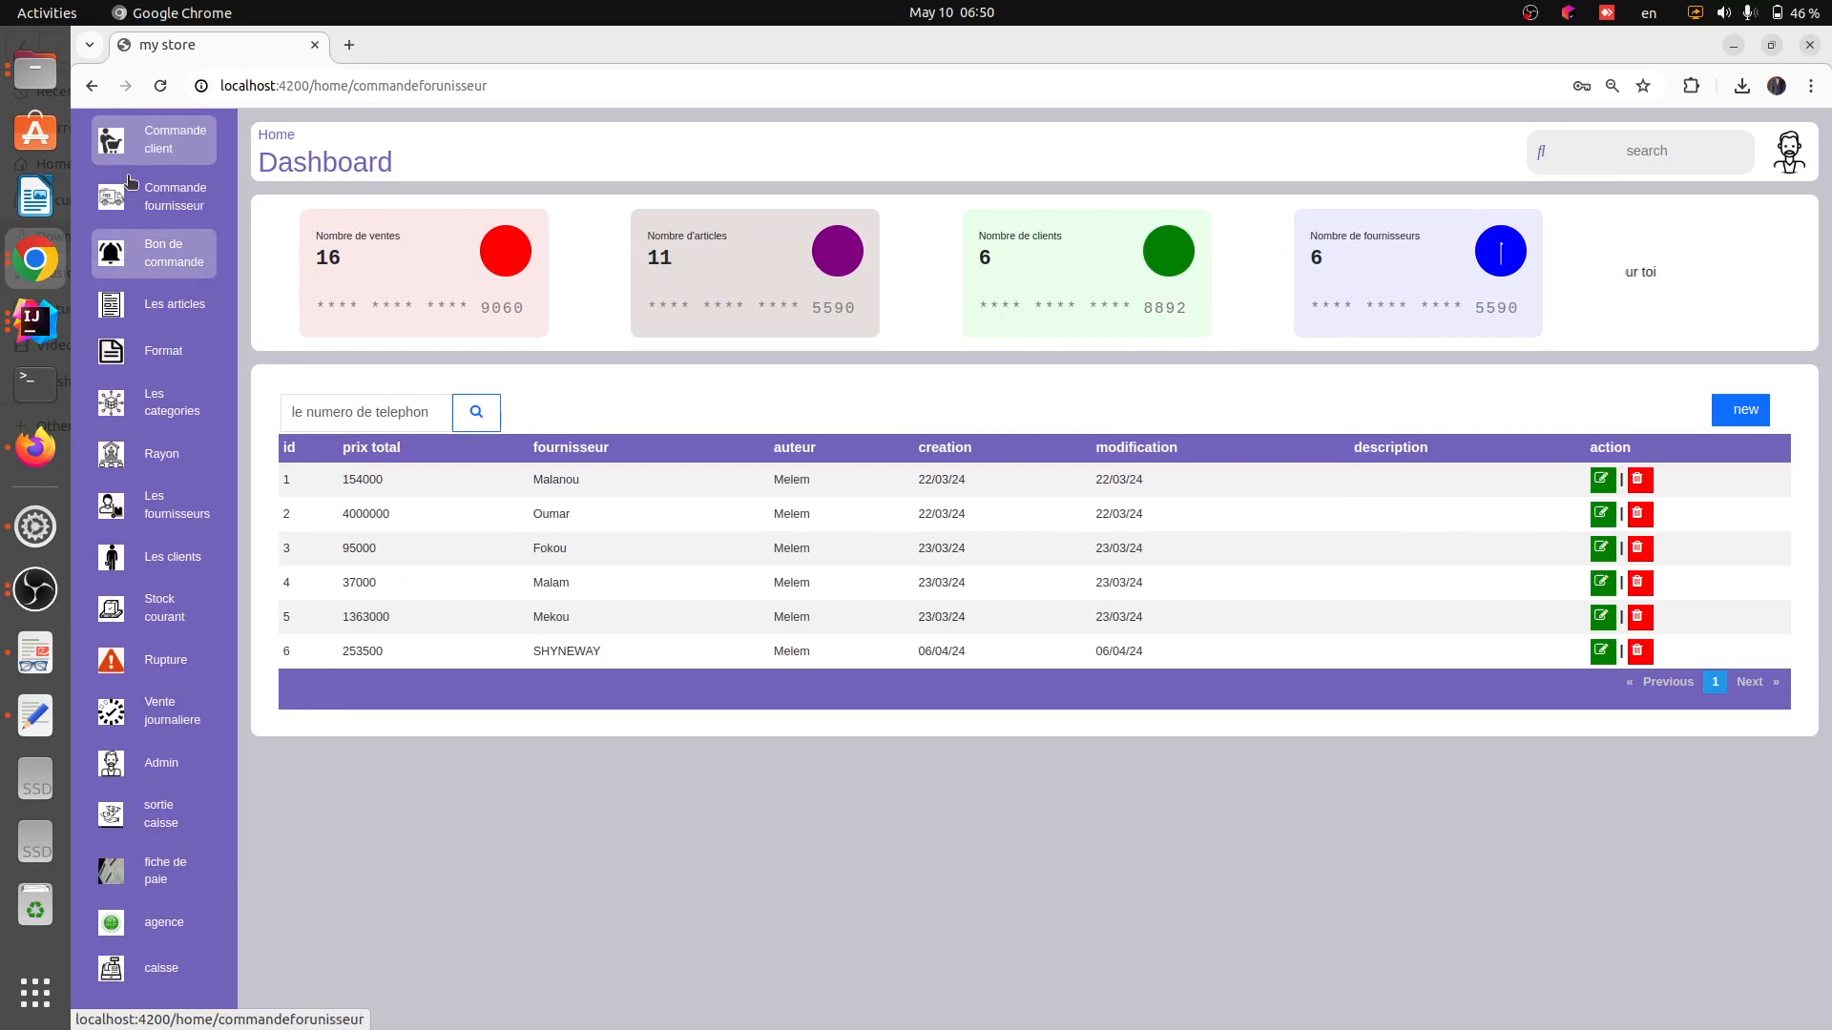
click(164, 270)
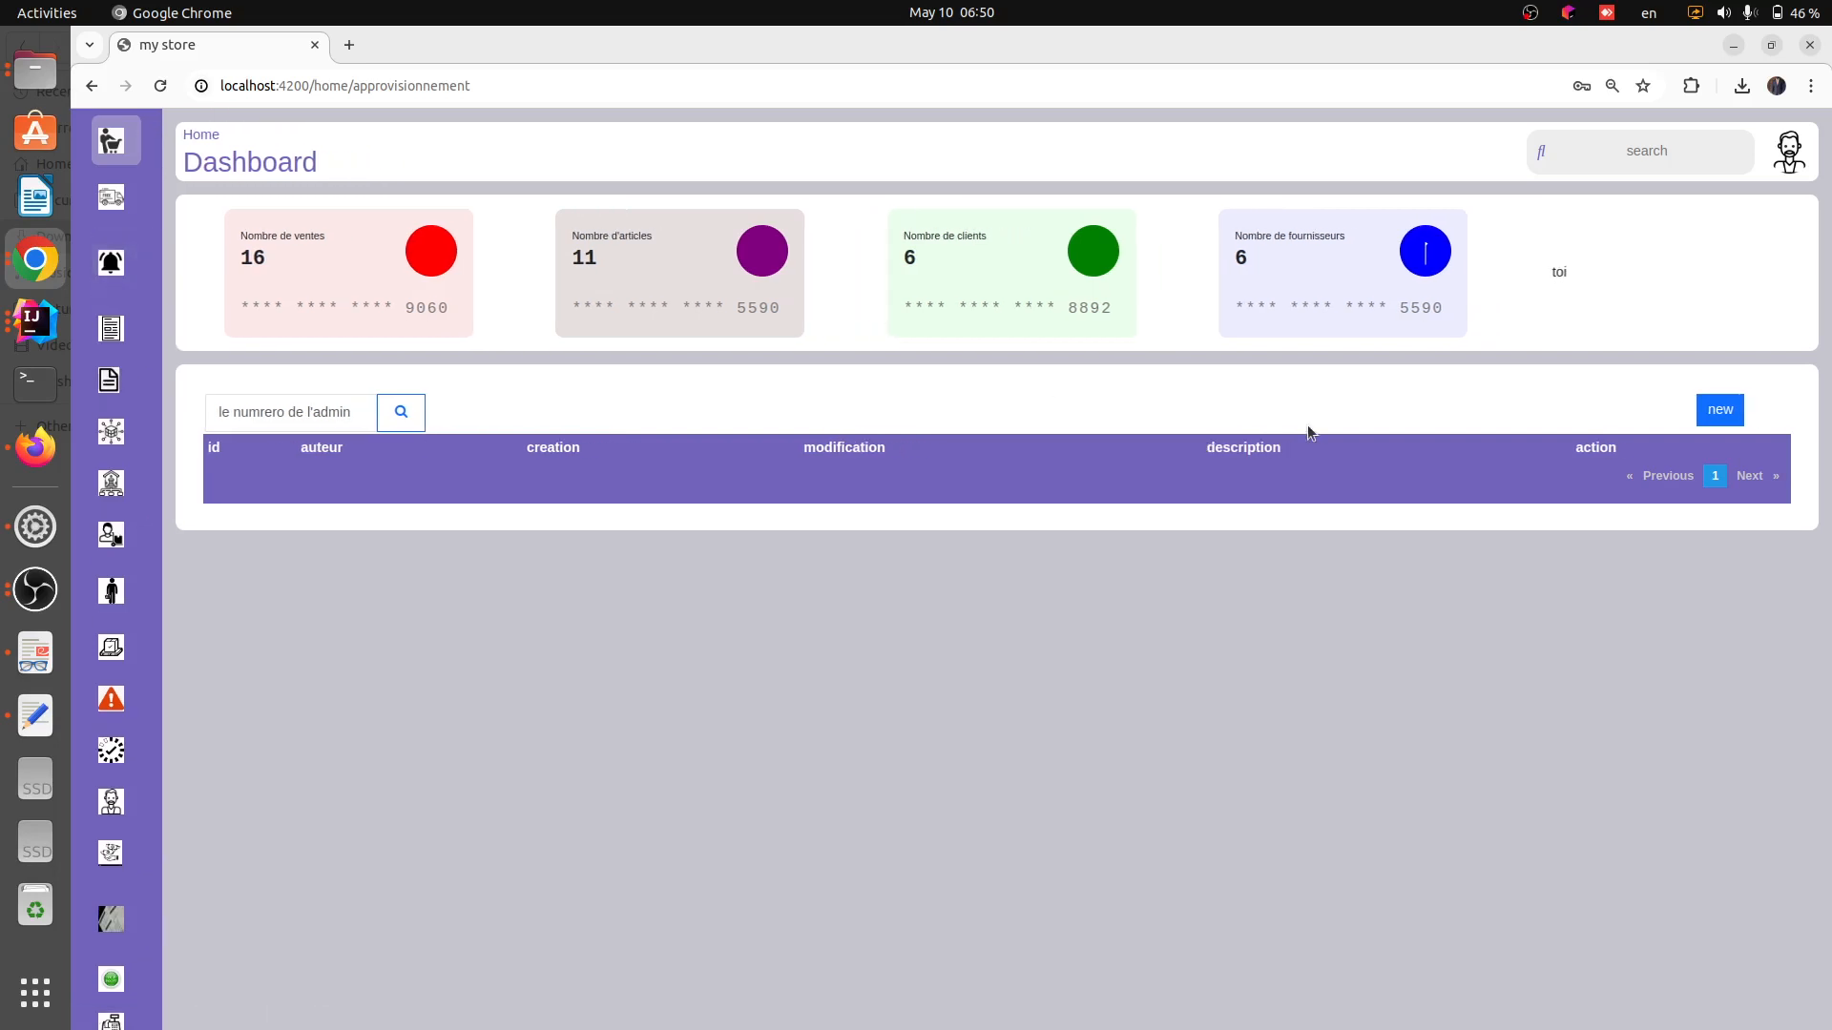
click(1712, 412)
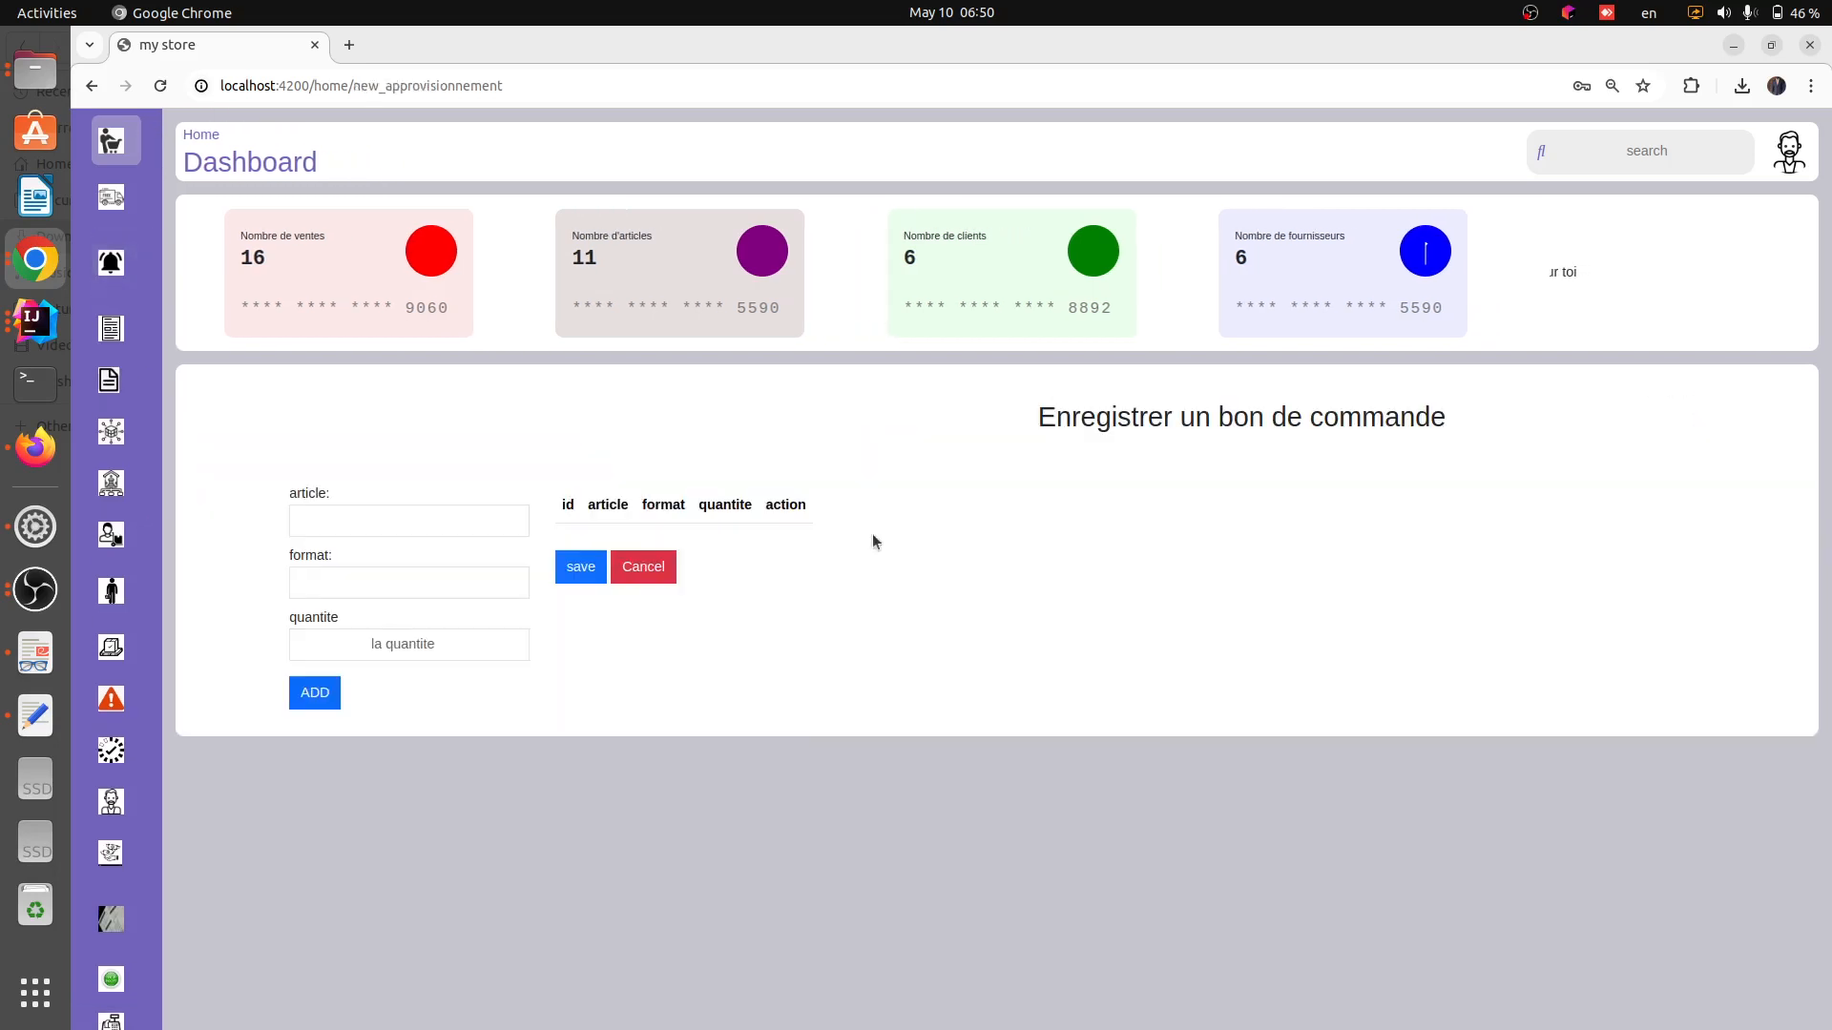
click(399, 522)
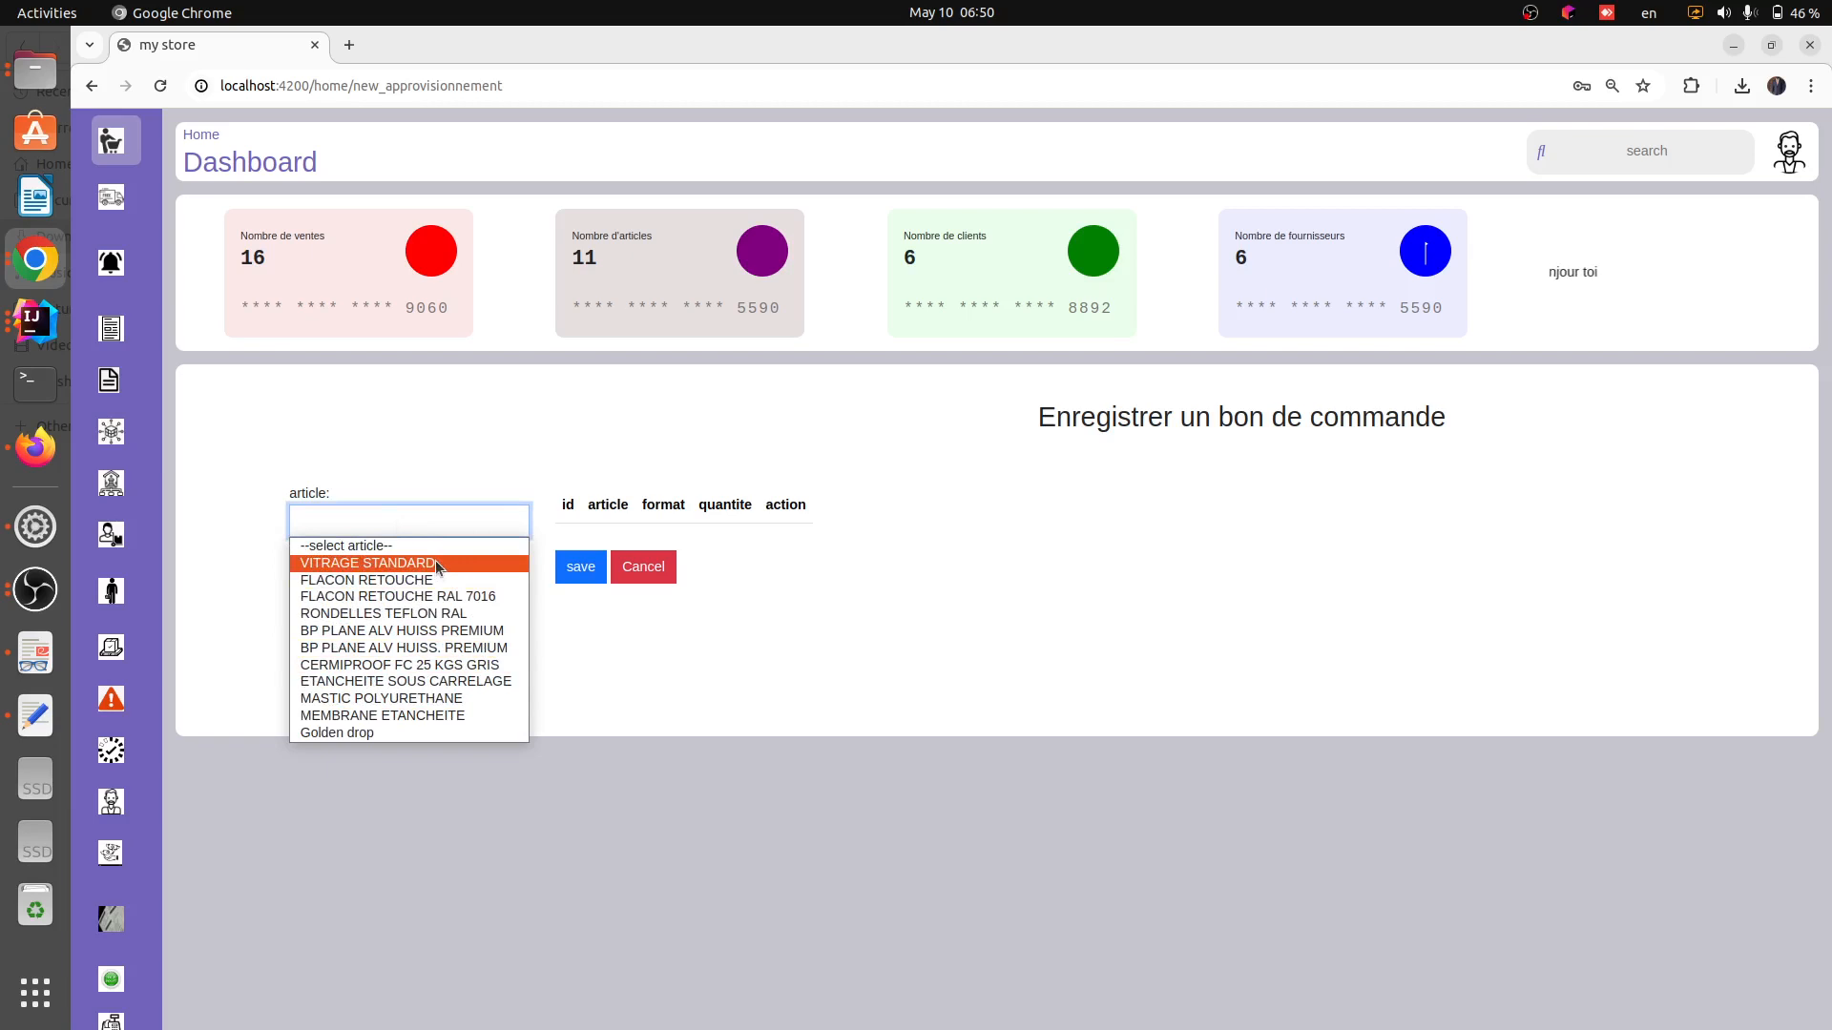
click(626, 644)
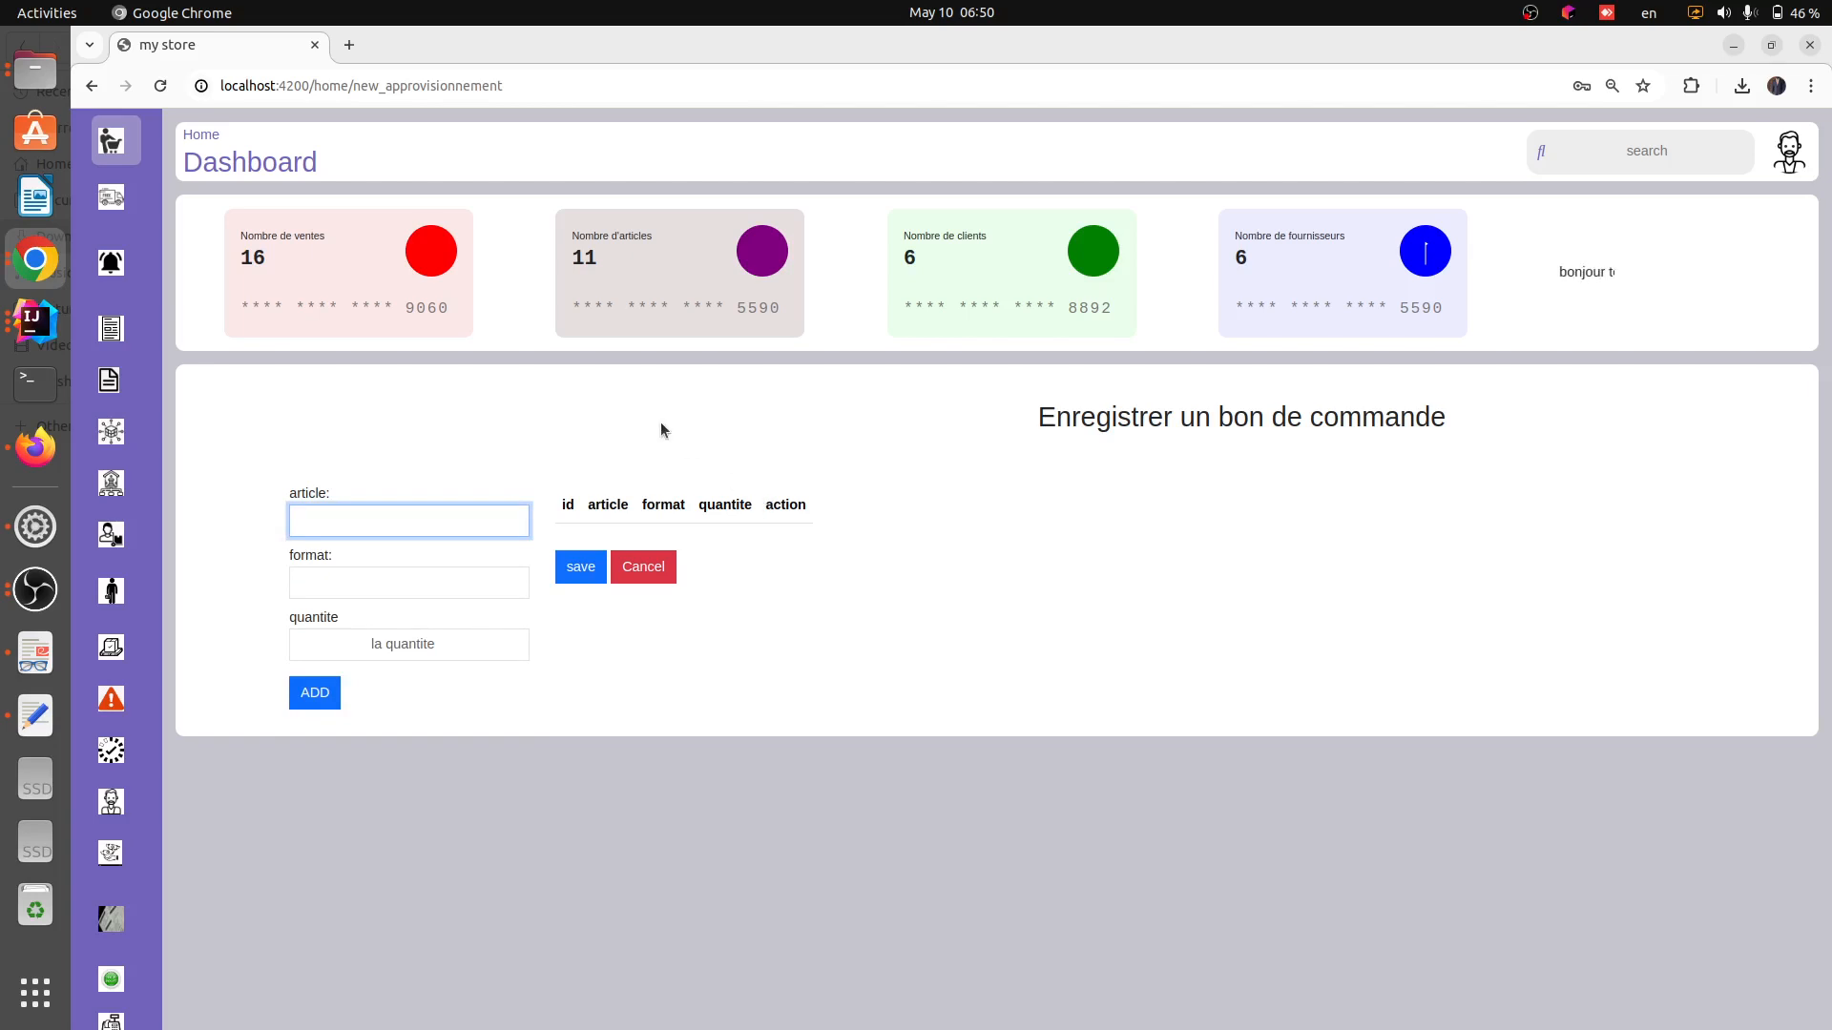
Browse the articles, formats, categories, rayons, suppliers, clients and current stock pages
mouse_move(119, 255)
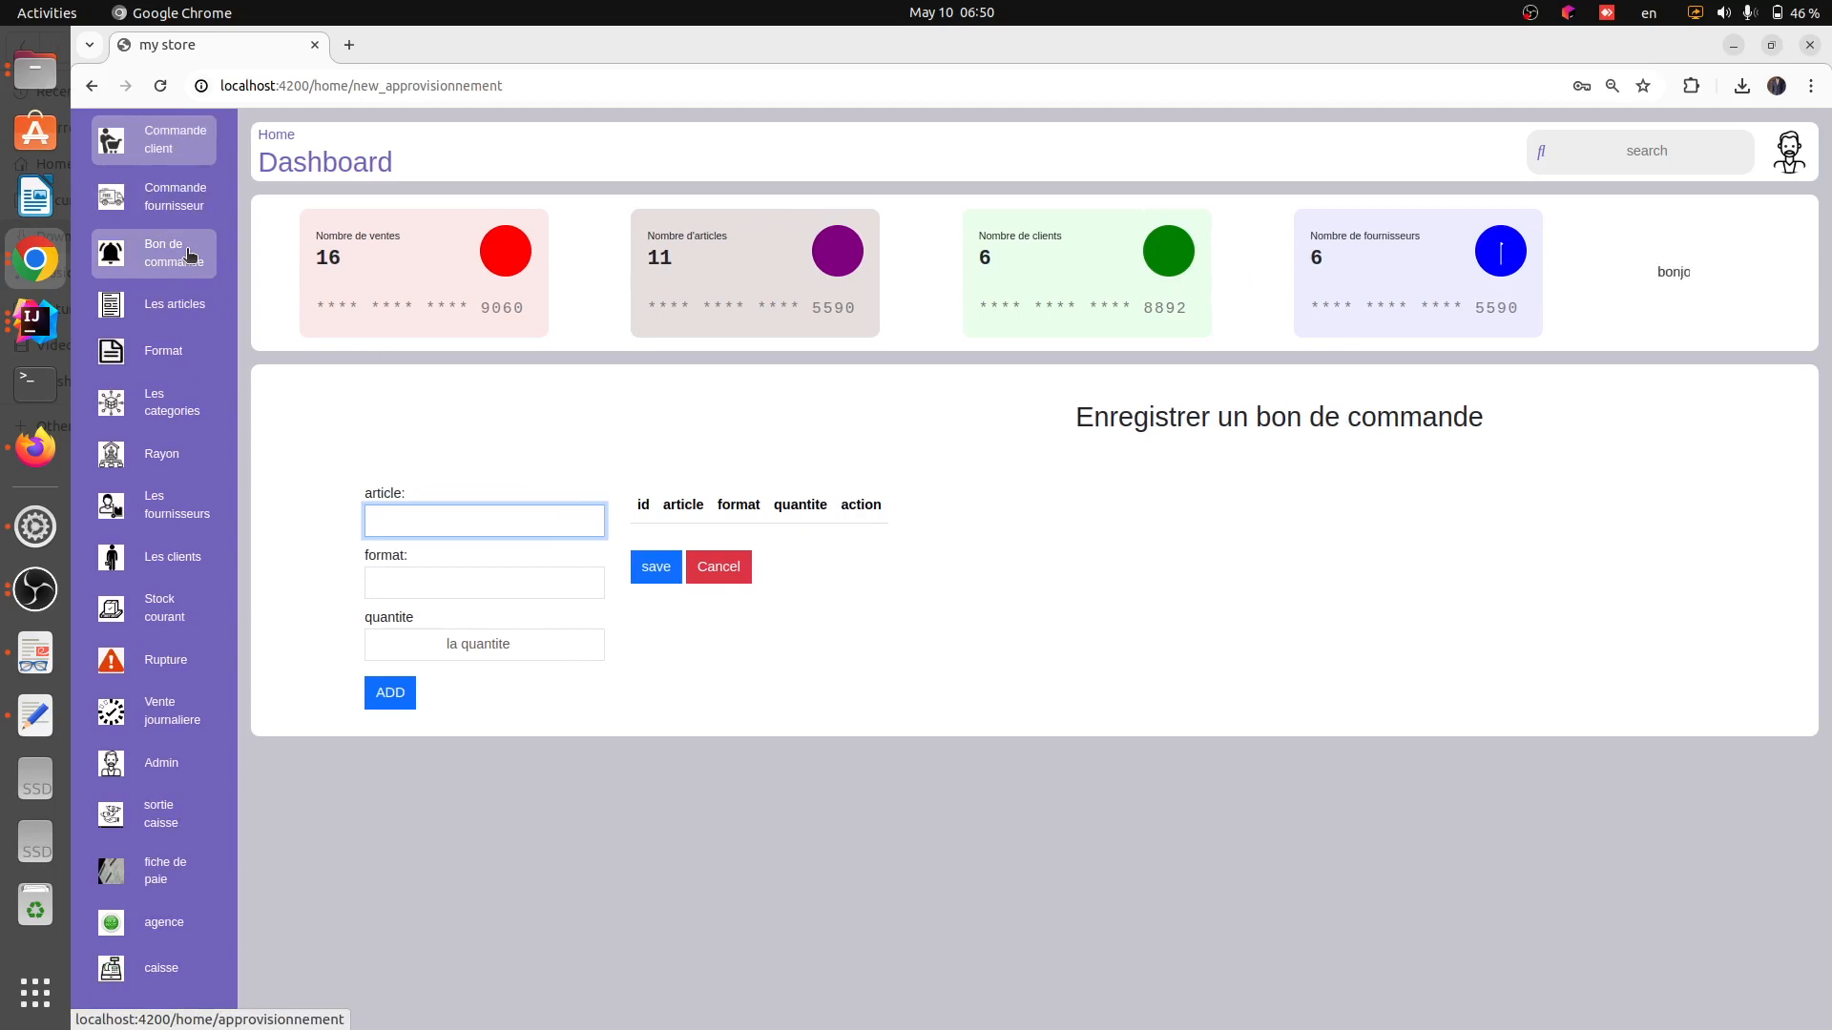
click(164, 313)
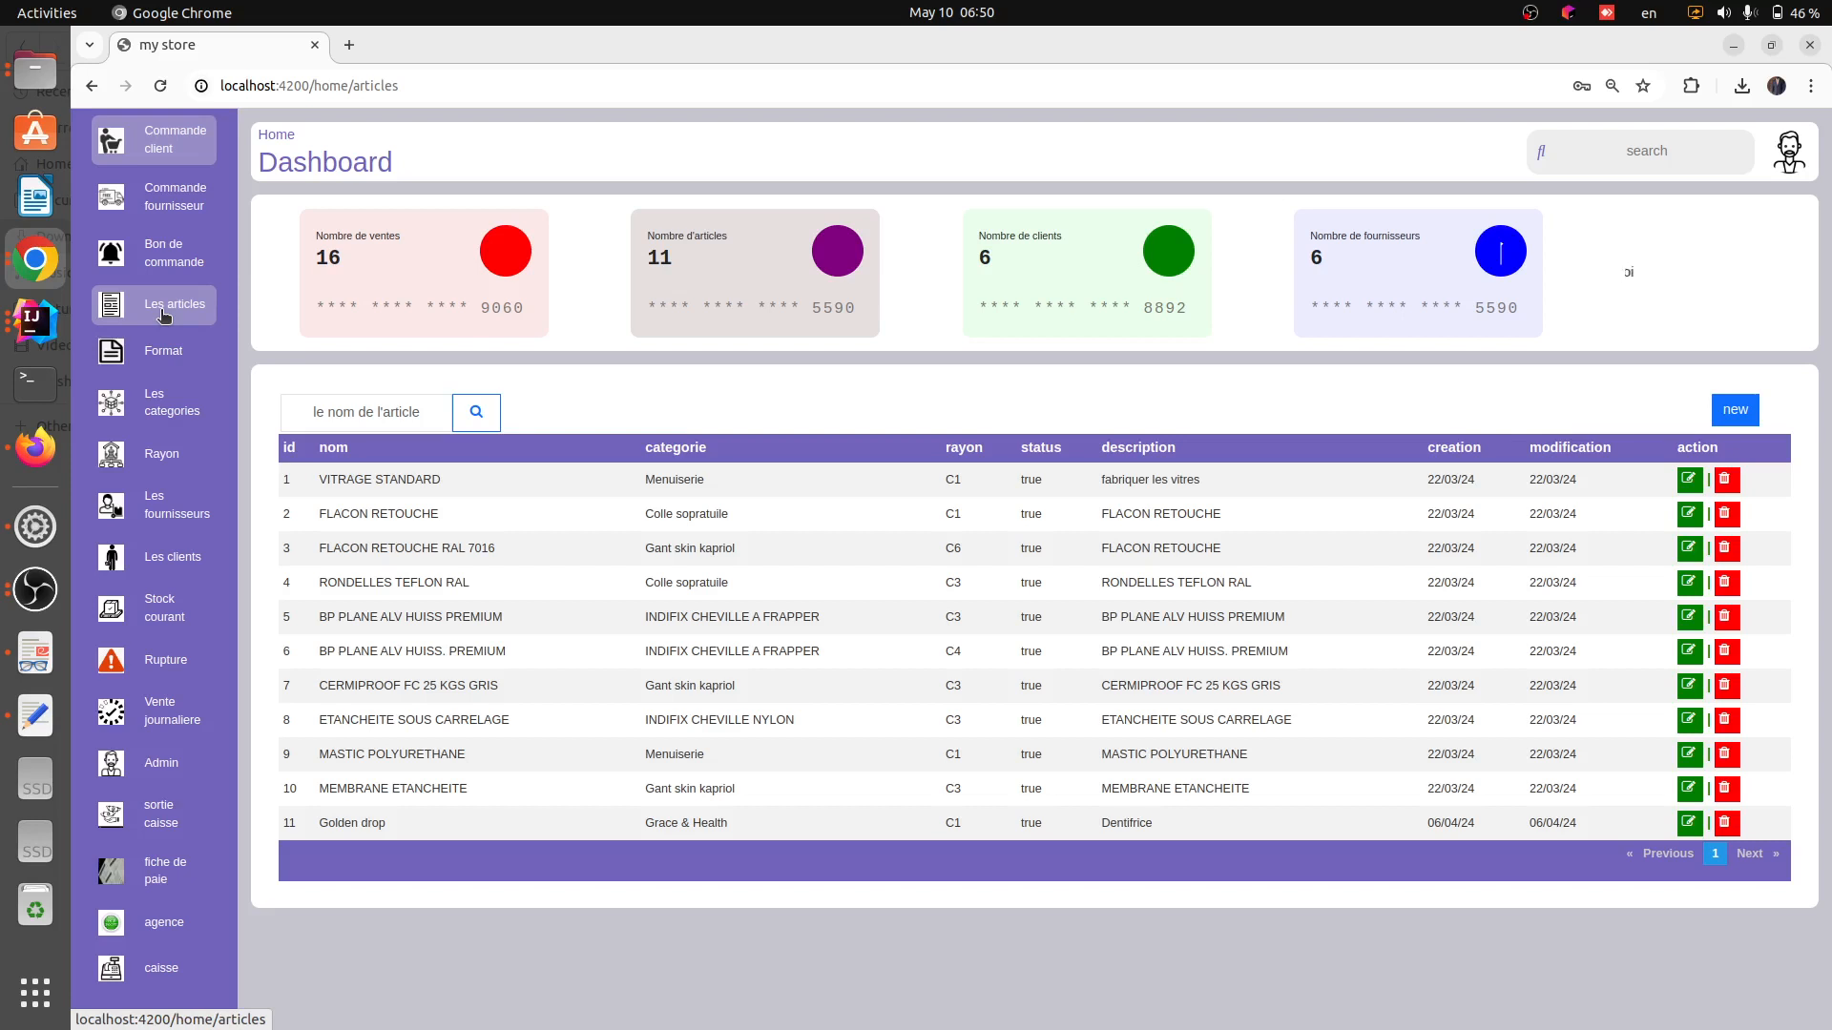
click(164, 358)
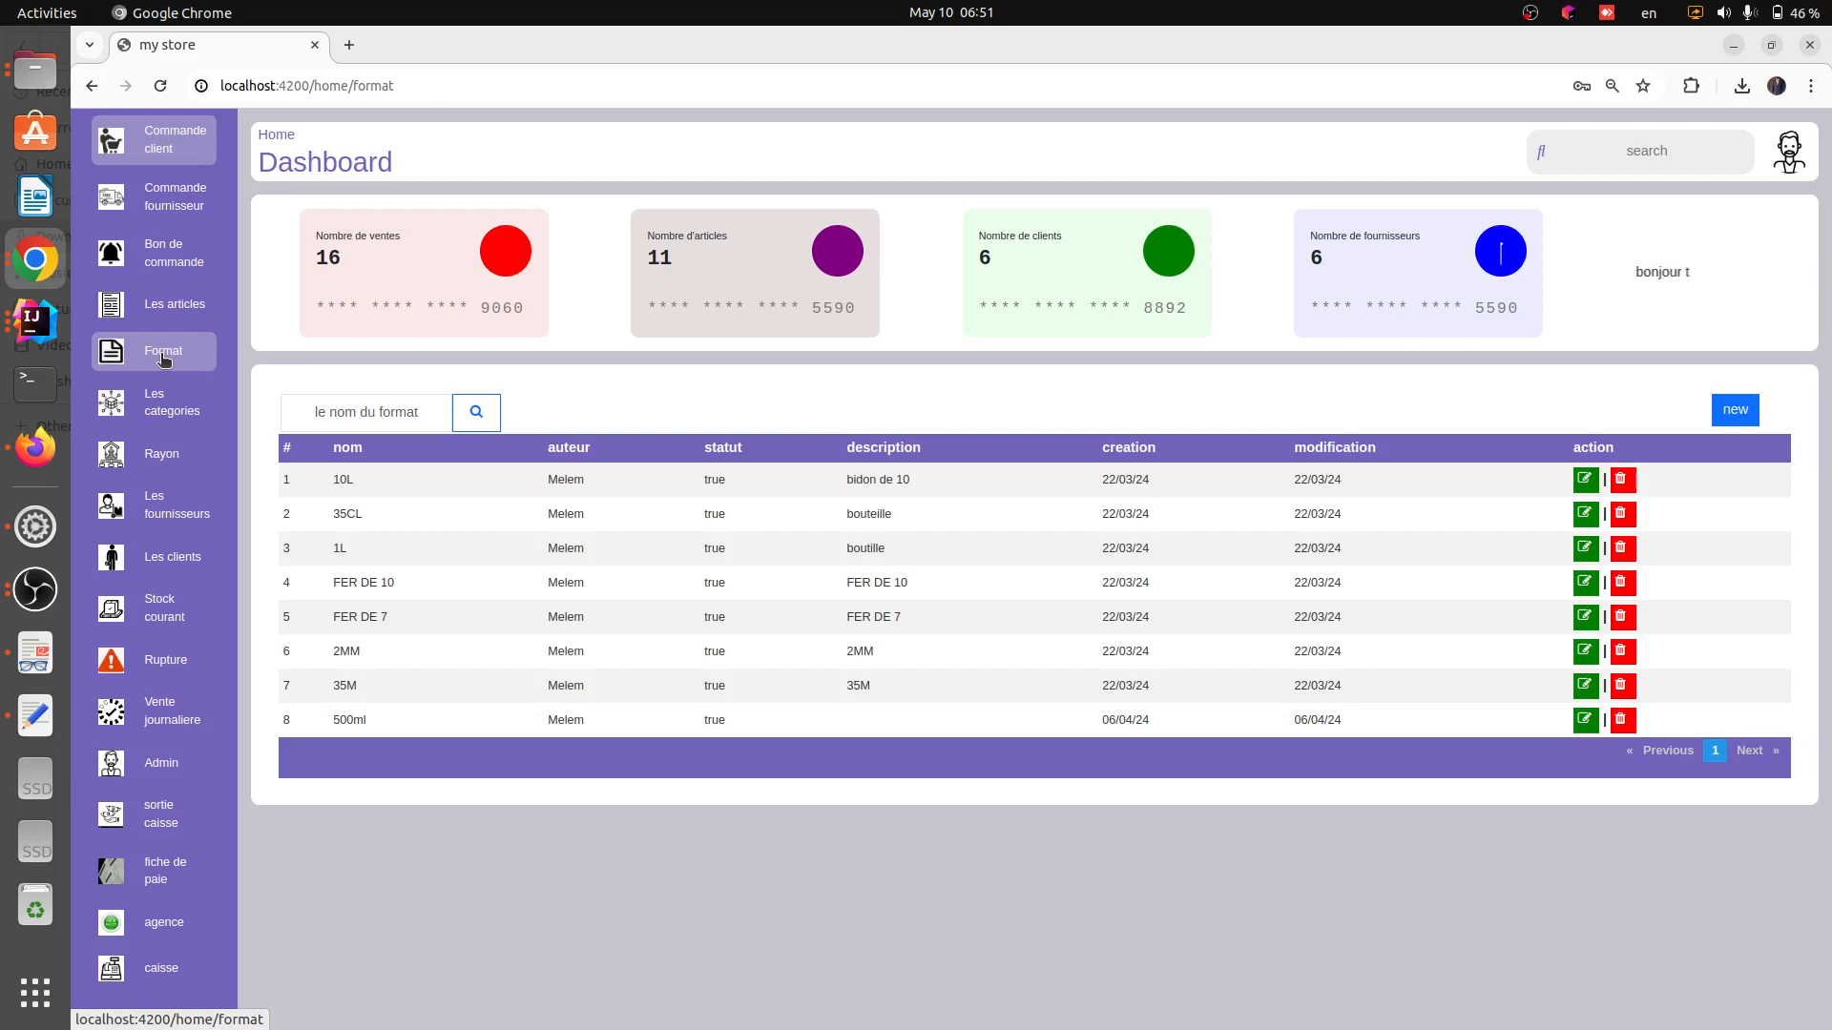
click(172, 406)
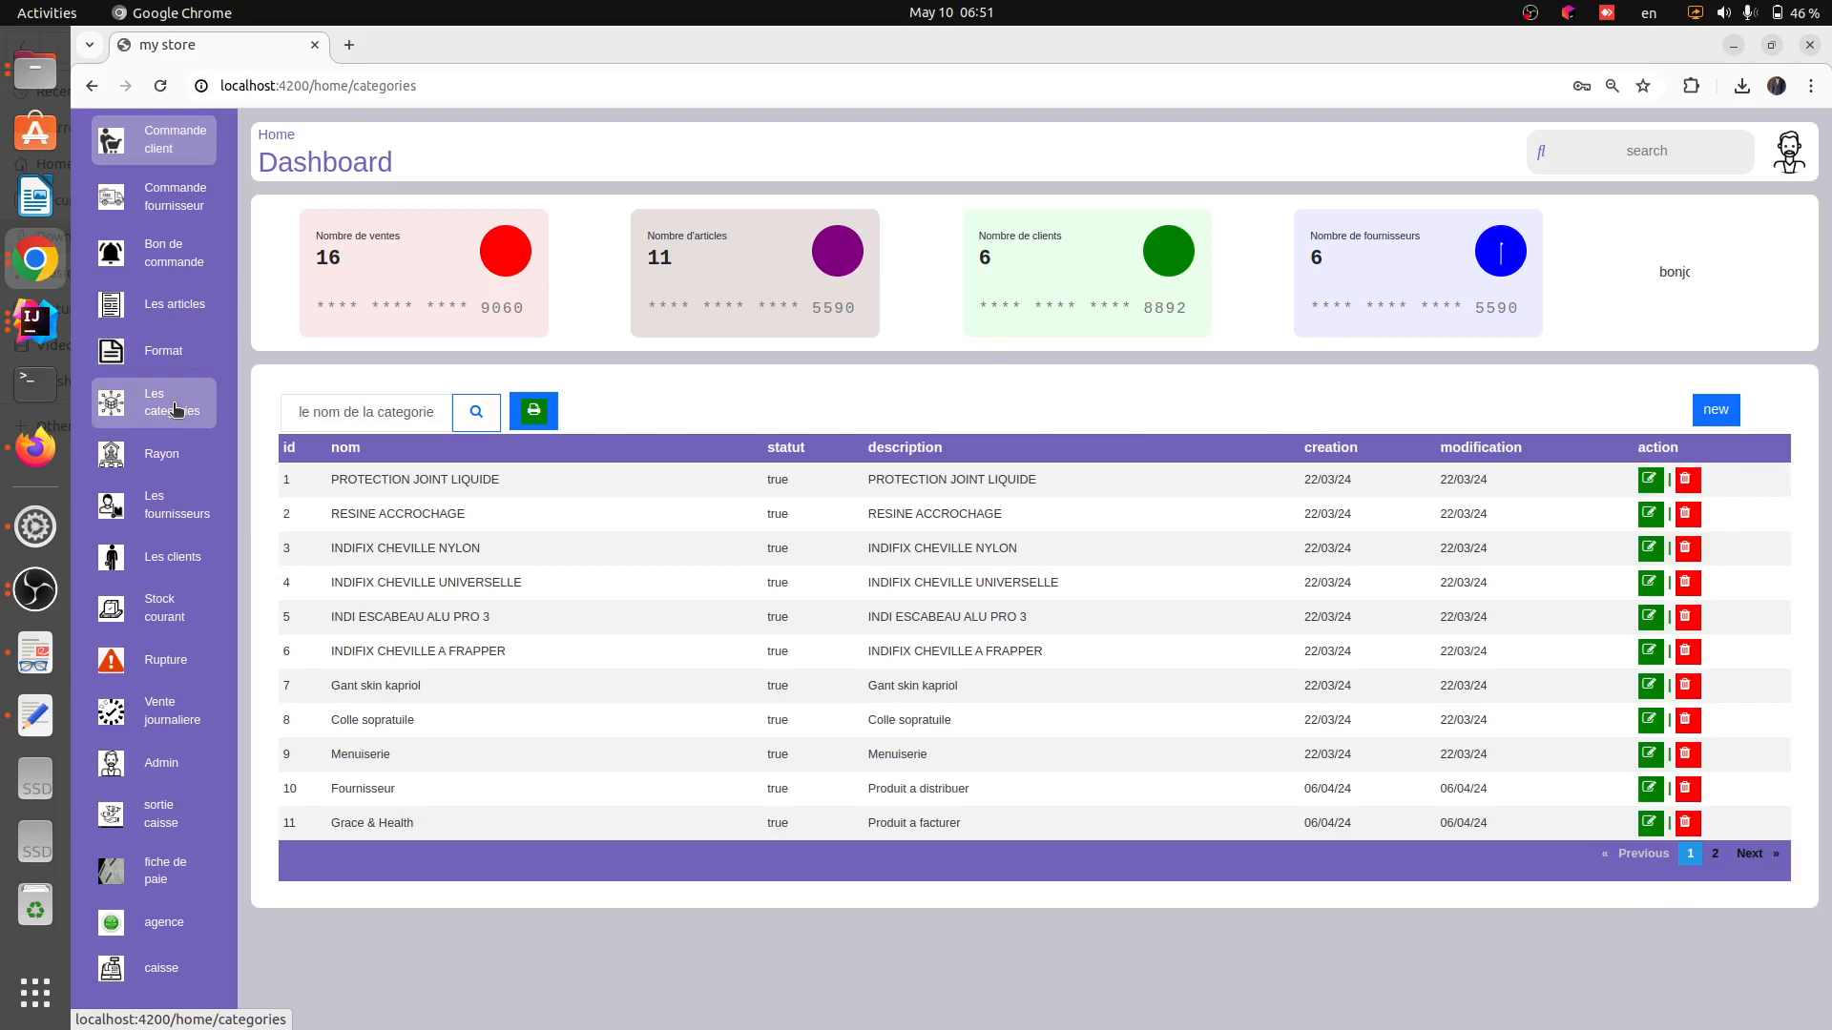
click(164, 456)
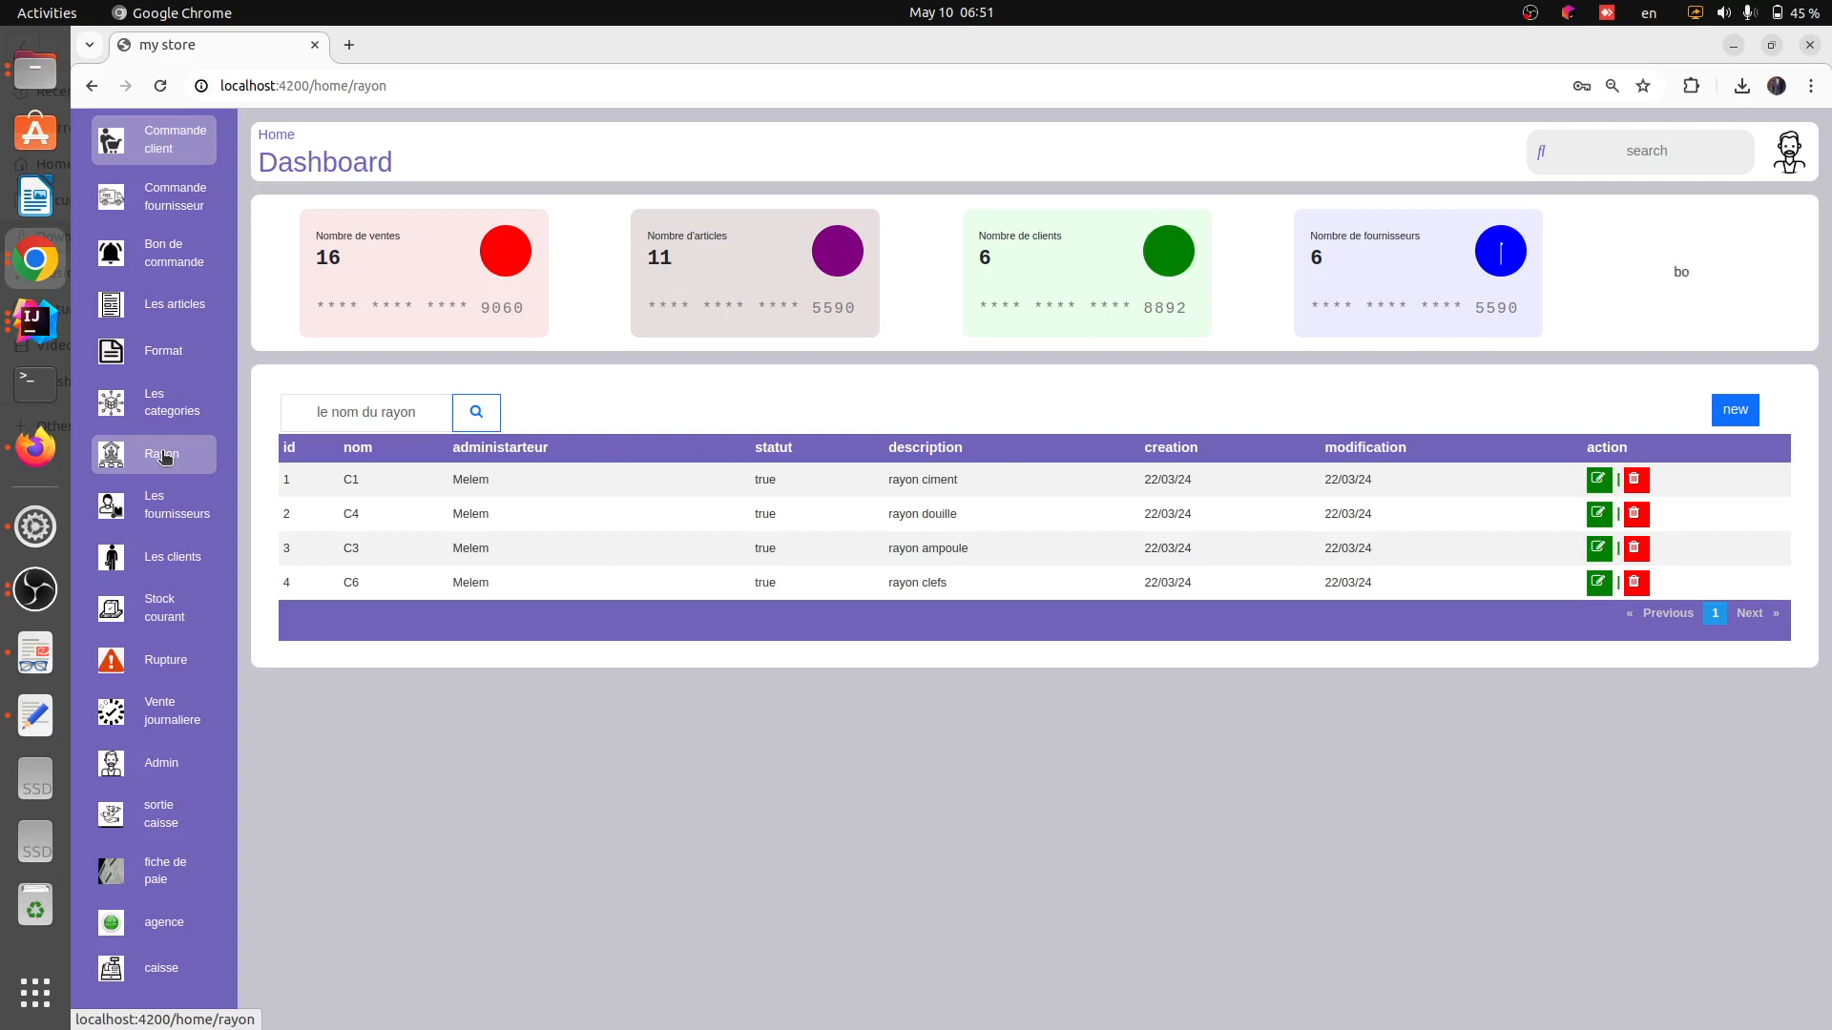
click(173, 514)
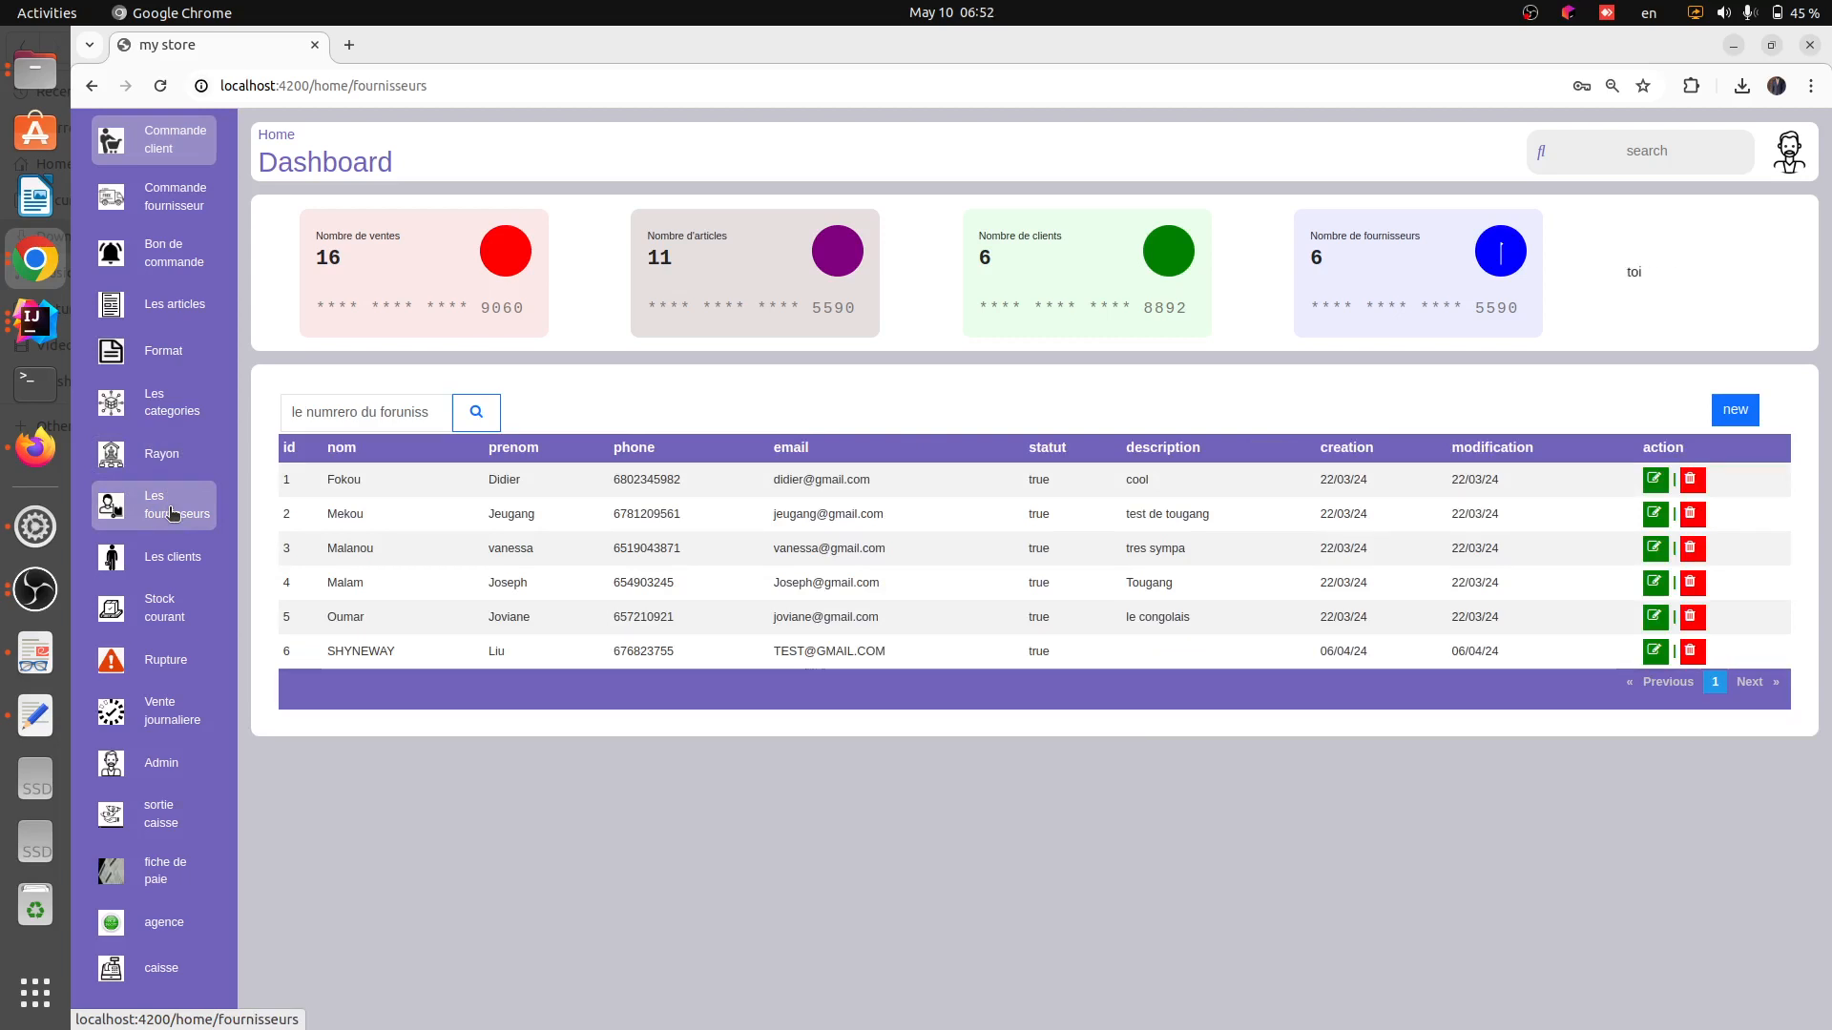
click(166, 557)
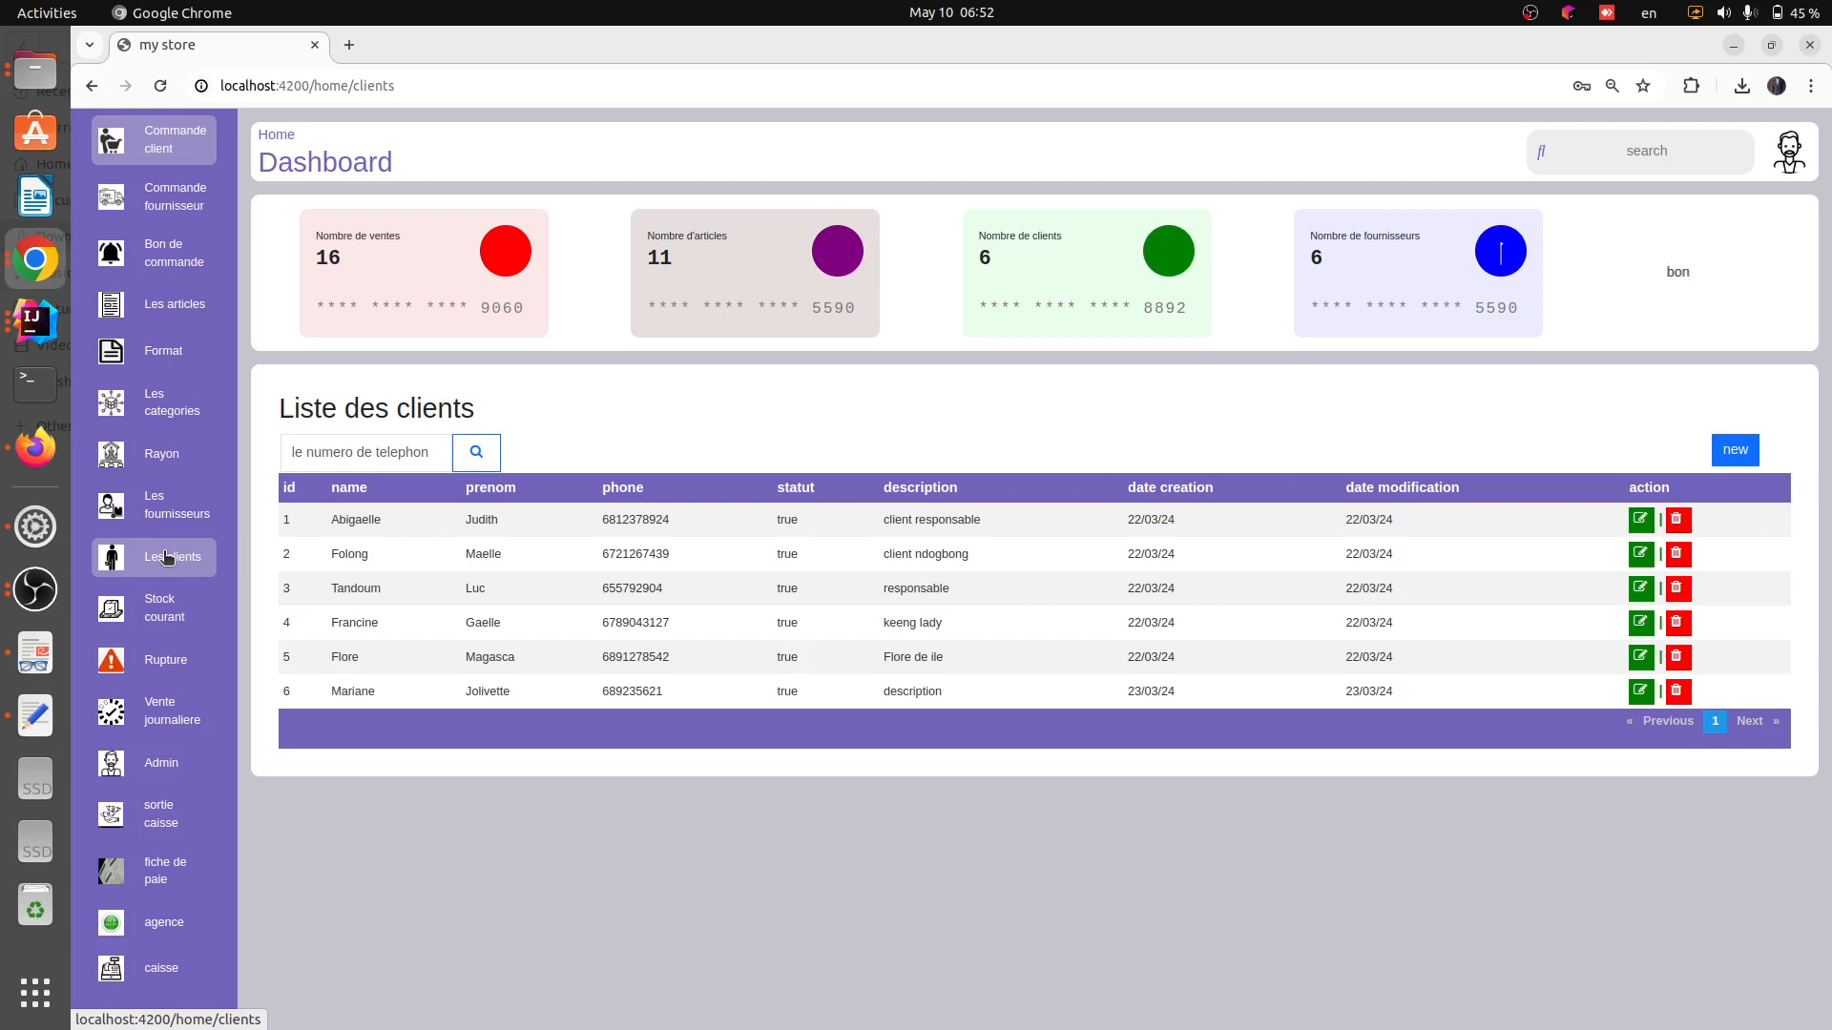
click(181, 614)
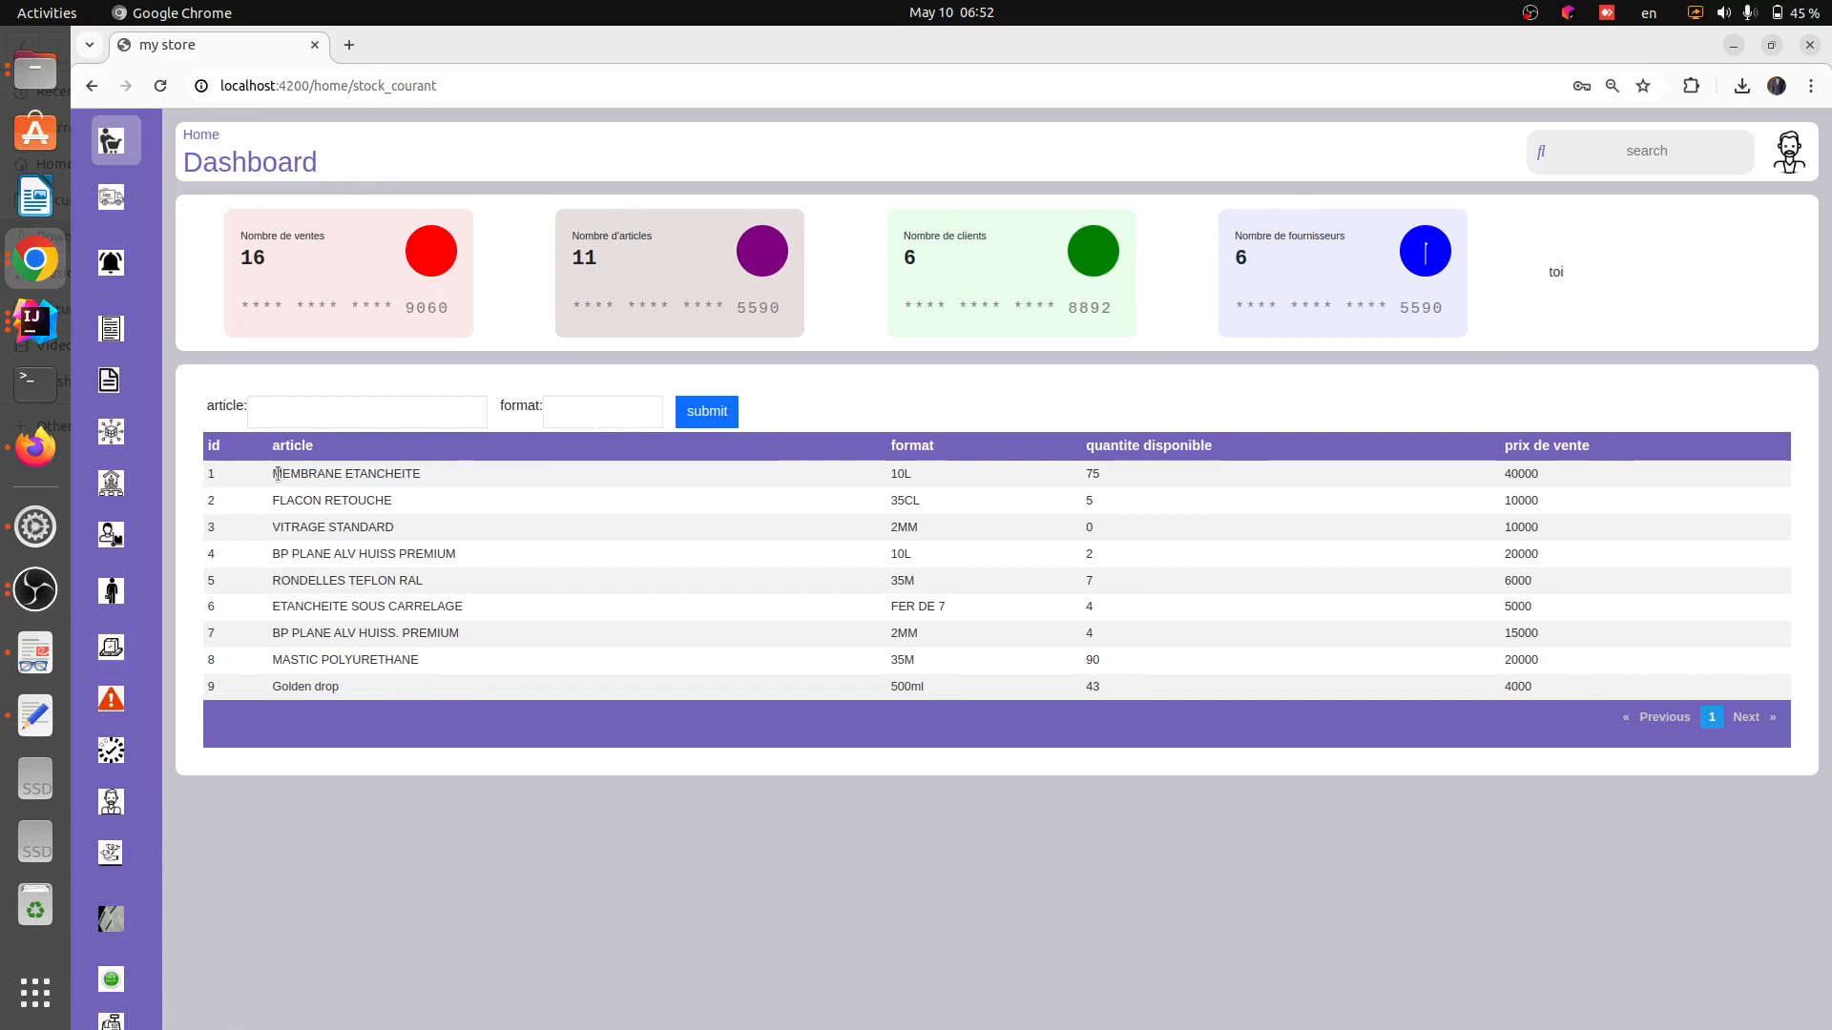
drag(277, 474, 433, 468)
click(495, 465)
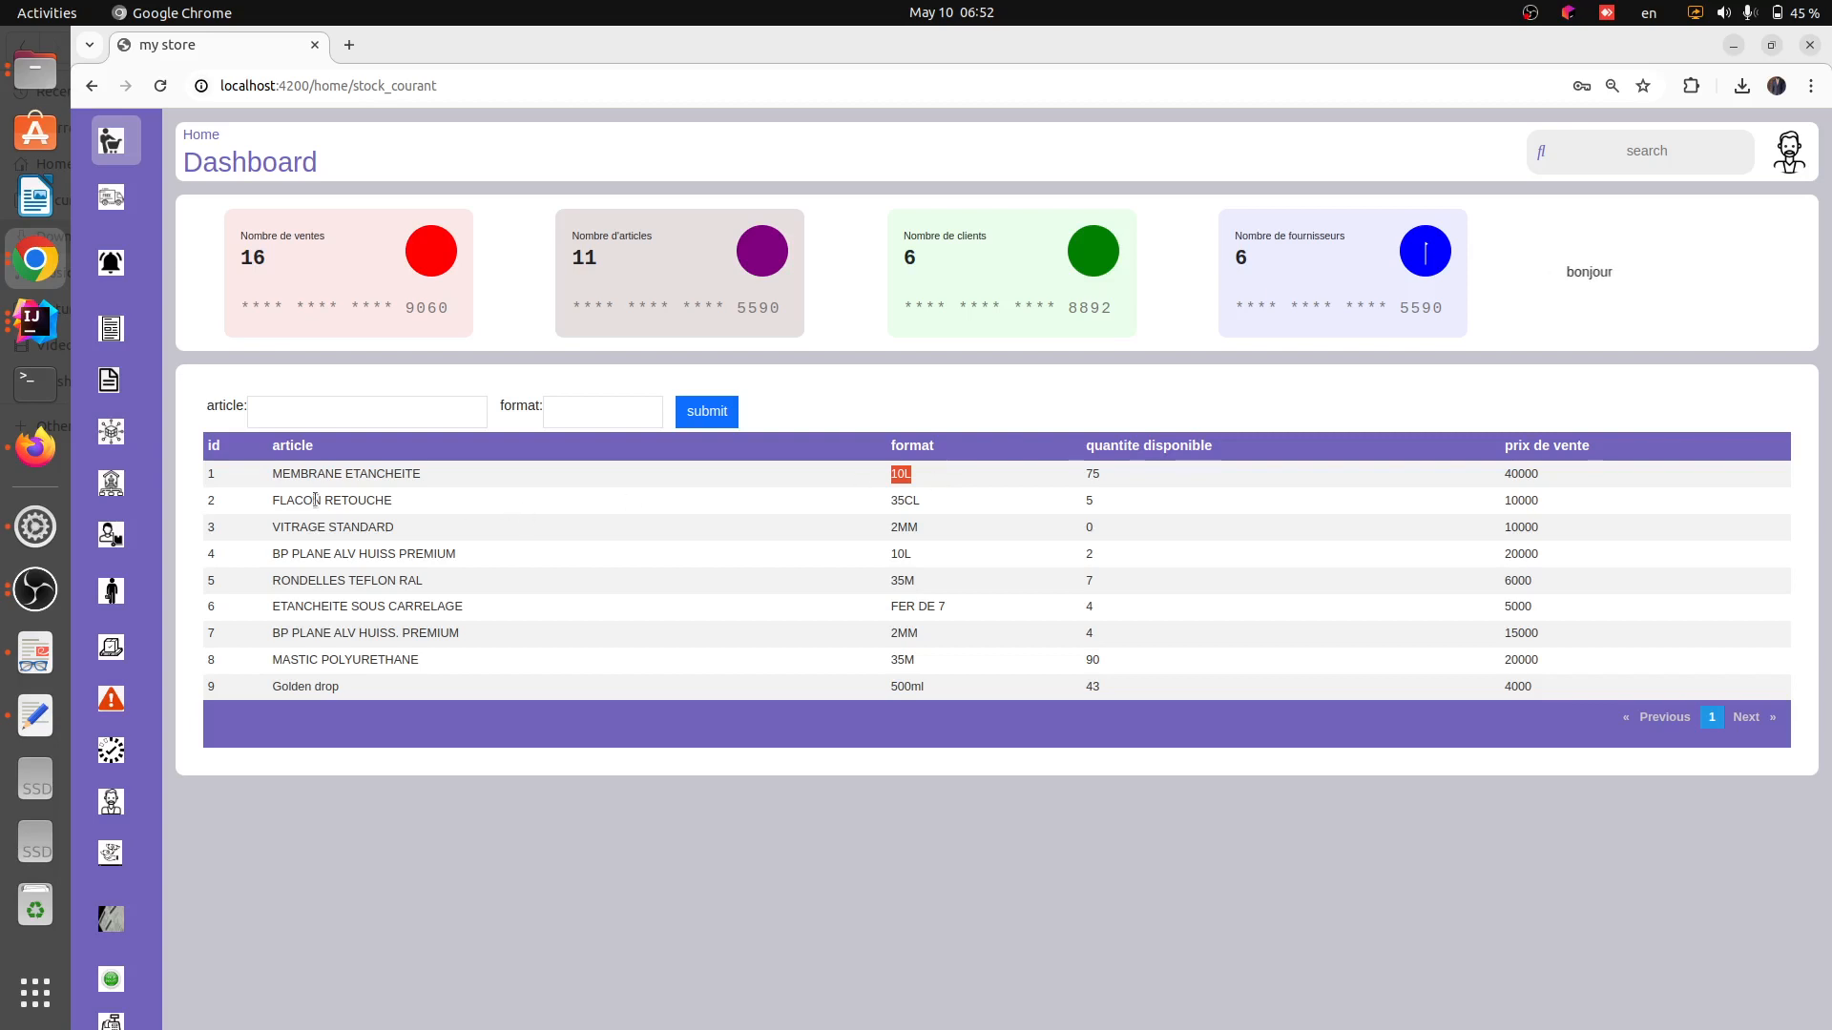
Examine the first current-stock row's article, format, available quantity and sale price
drag(260, 477, 438, 473)
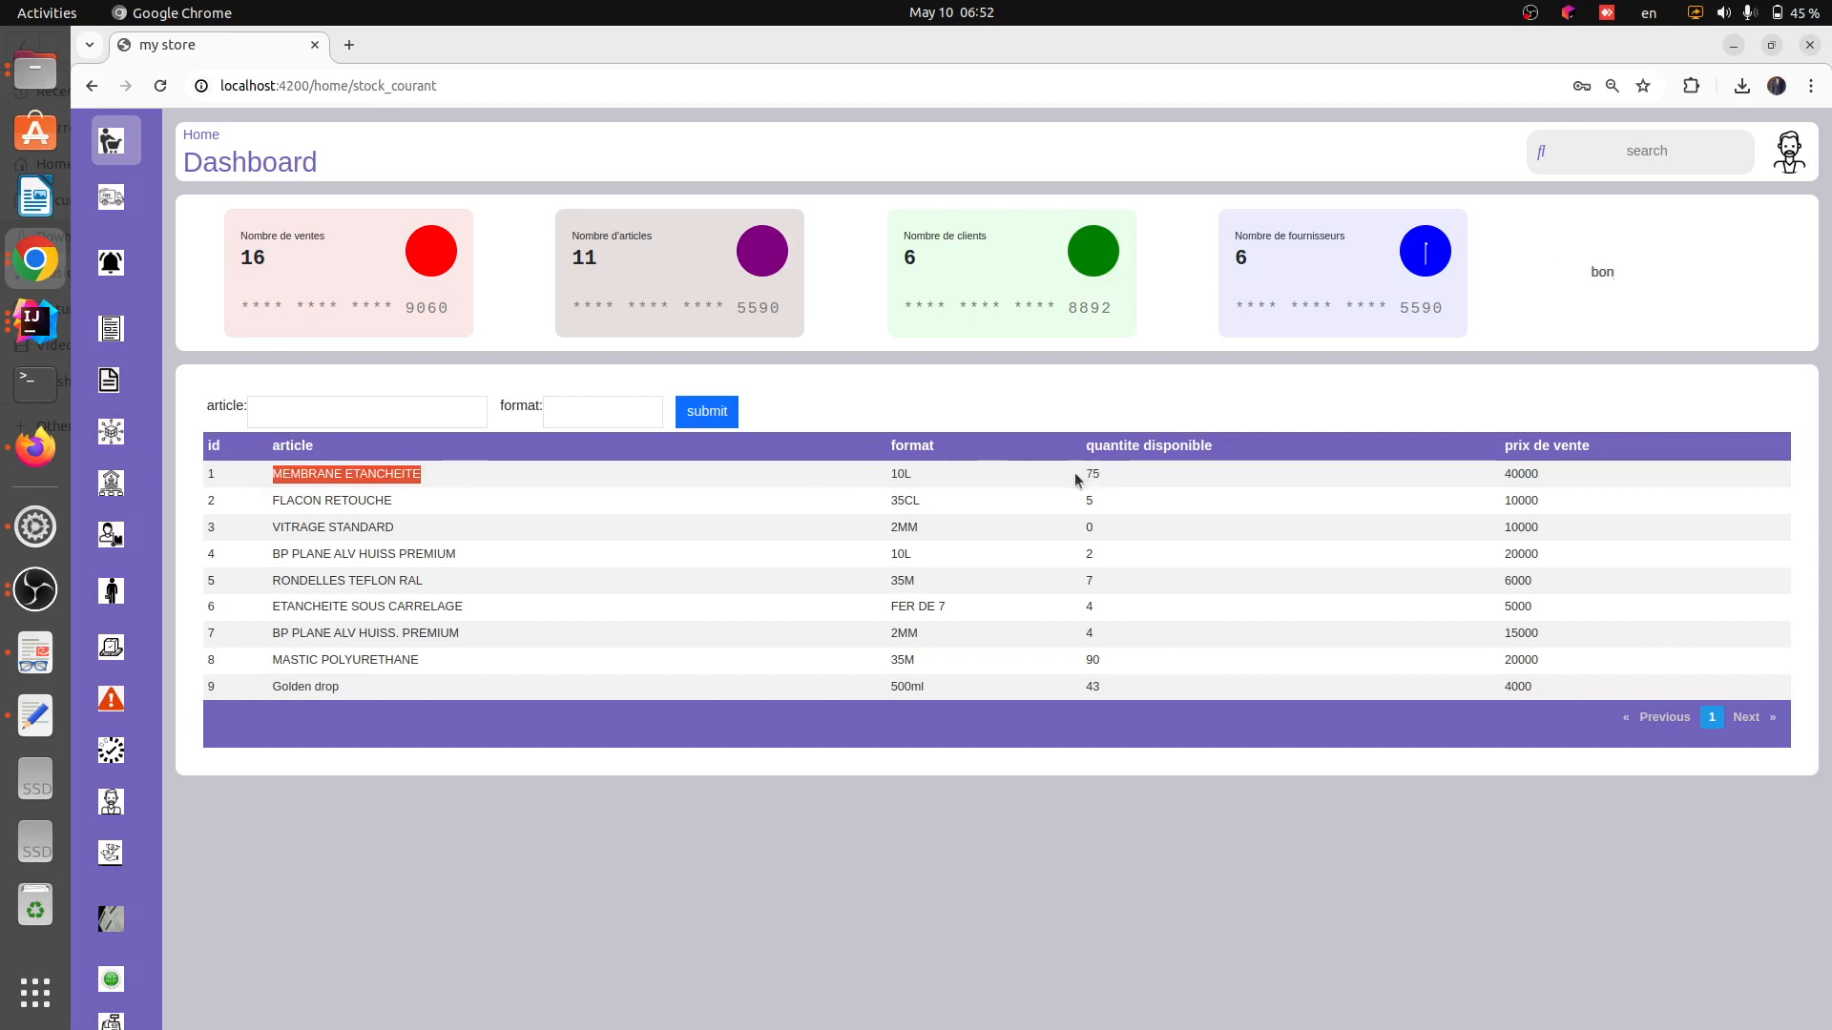
drag(1074, 472, 1135, 468)
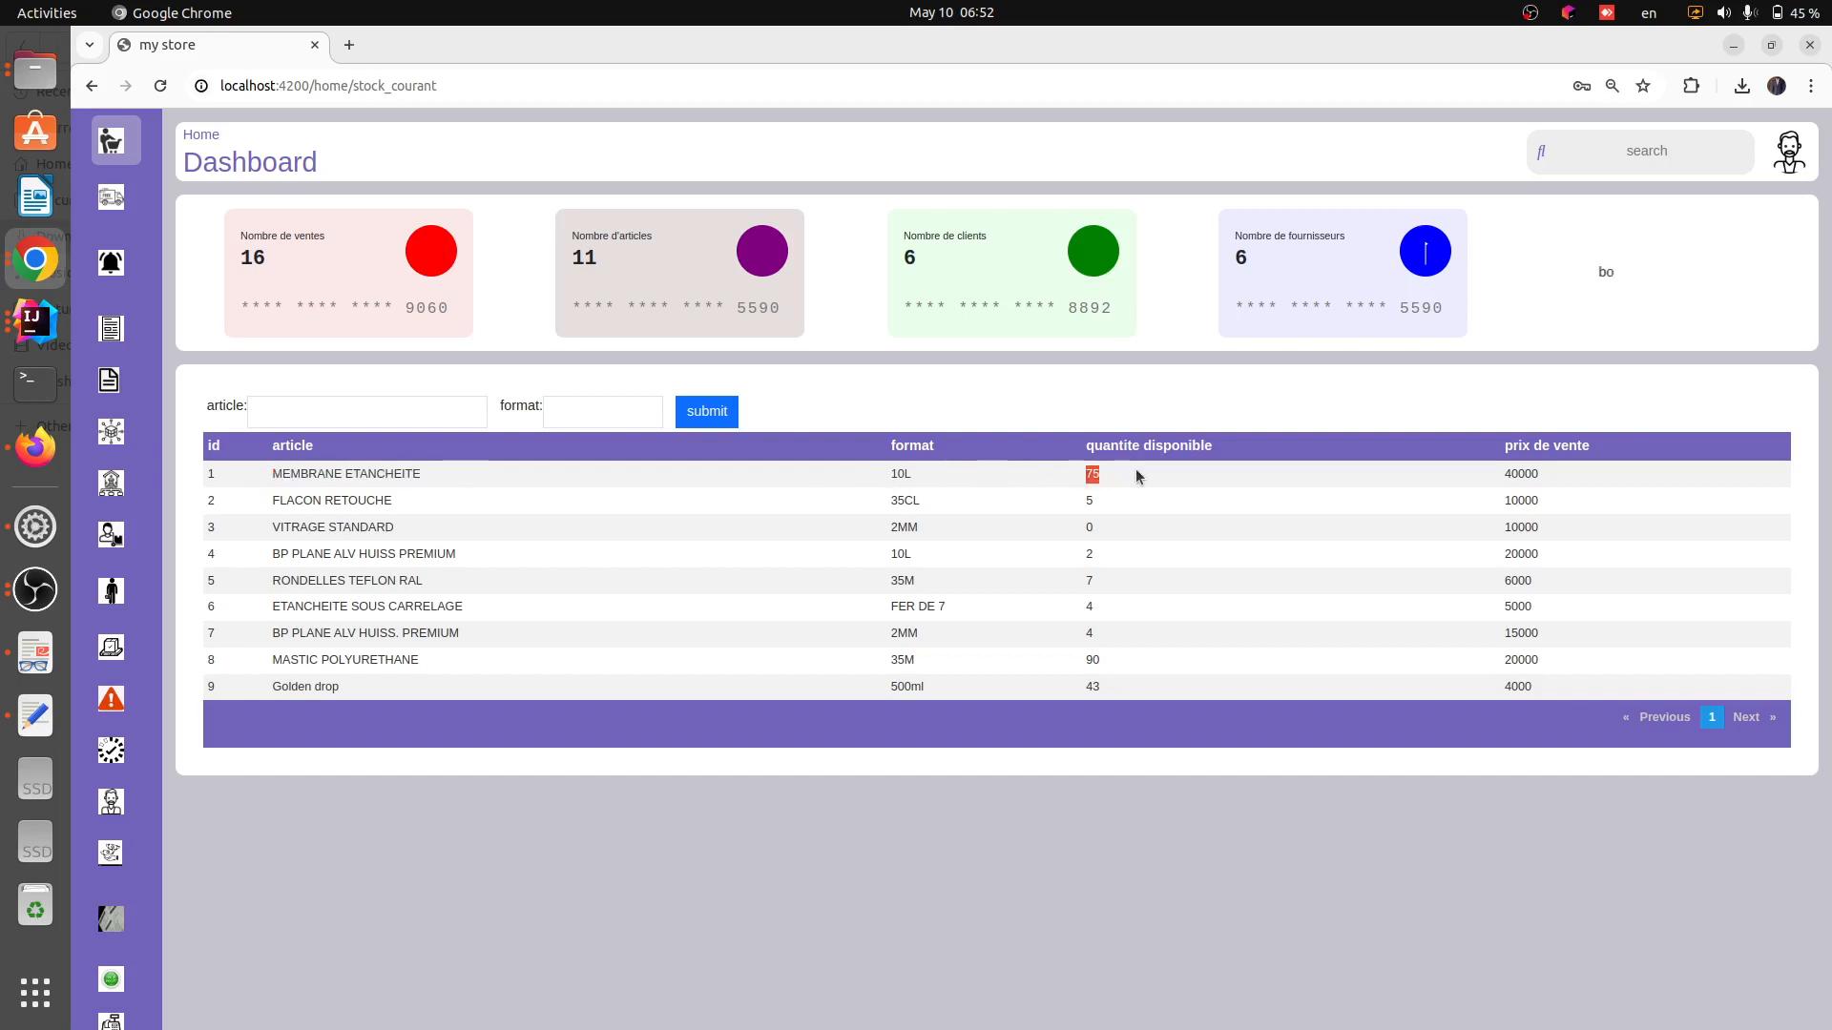
click(1080, 473)
drag(1080, 472, 1119, 474)
drag(1502, 474, 1550, 480)
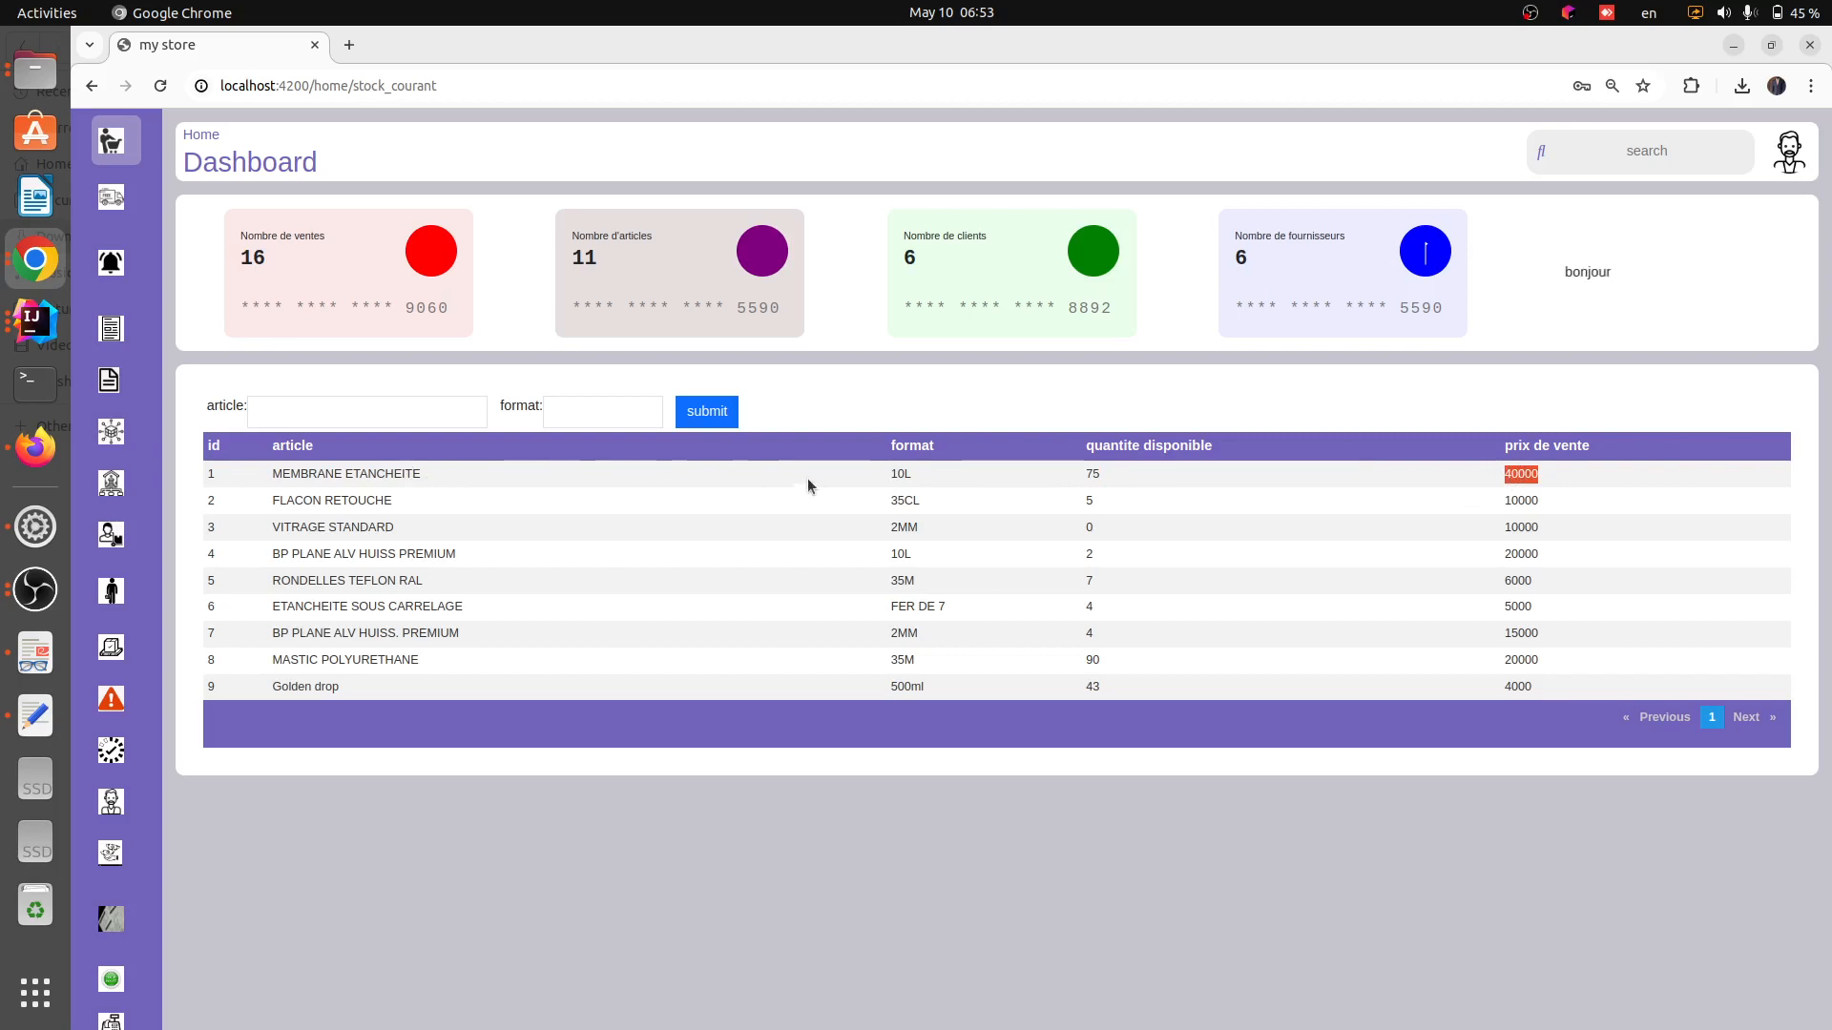
double_click(902, 471)
drag(1494, 471, 1551, 466)
Filter the current stock by article MEMBRANE ETANCHEITE and format 10L
click(409, 414)
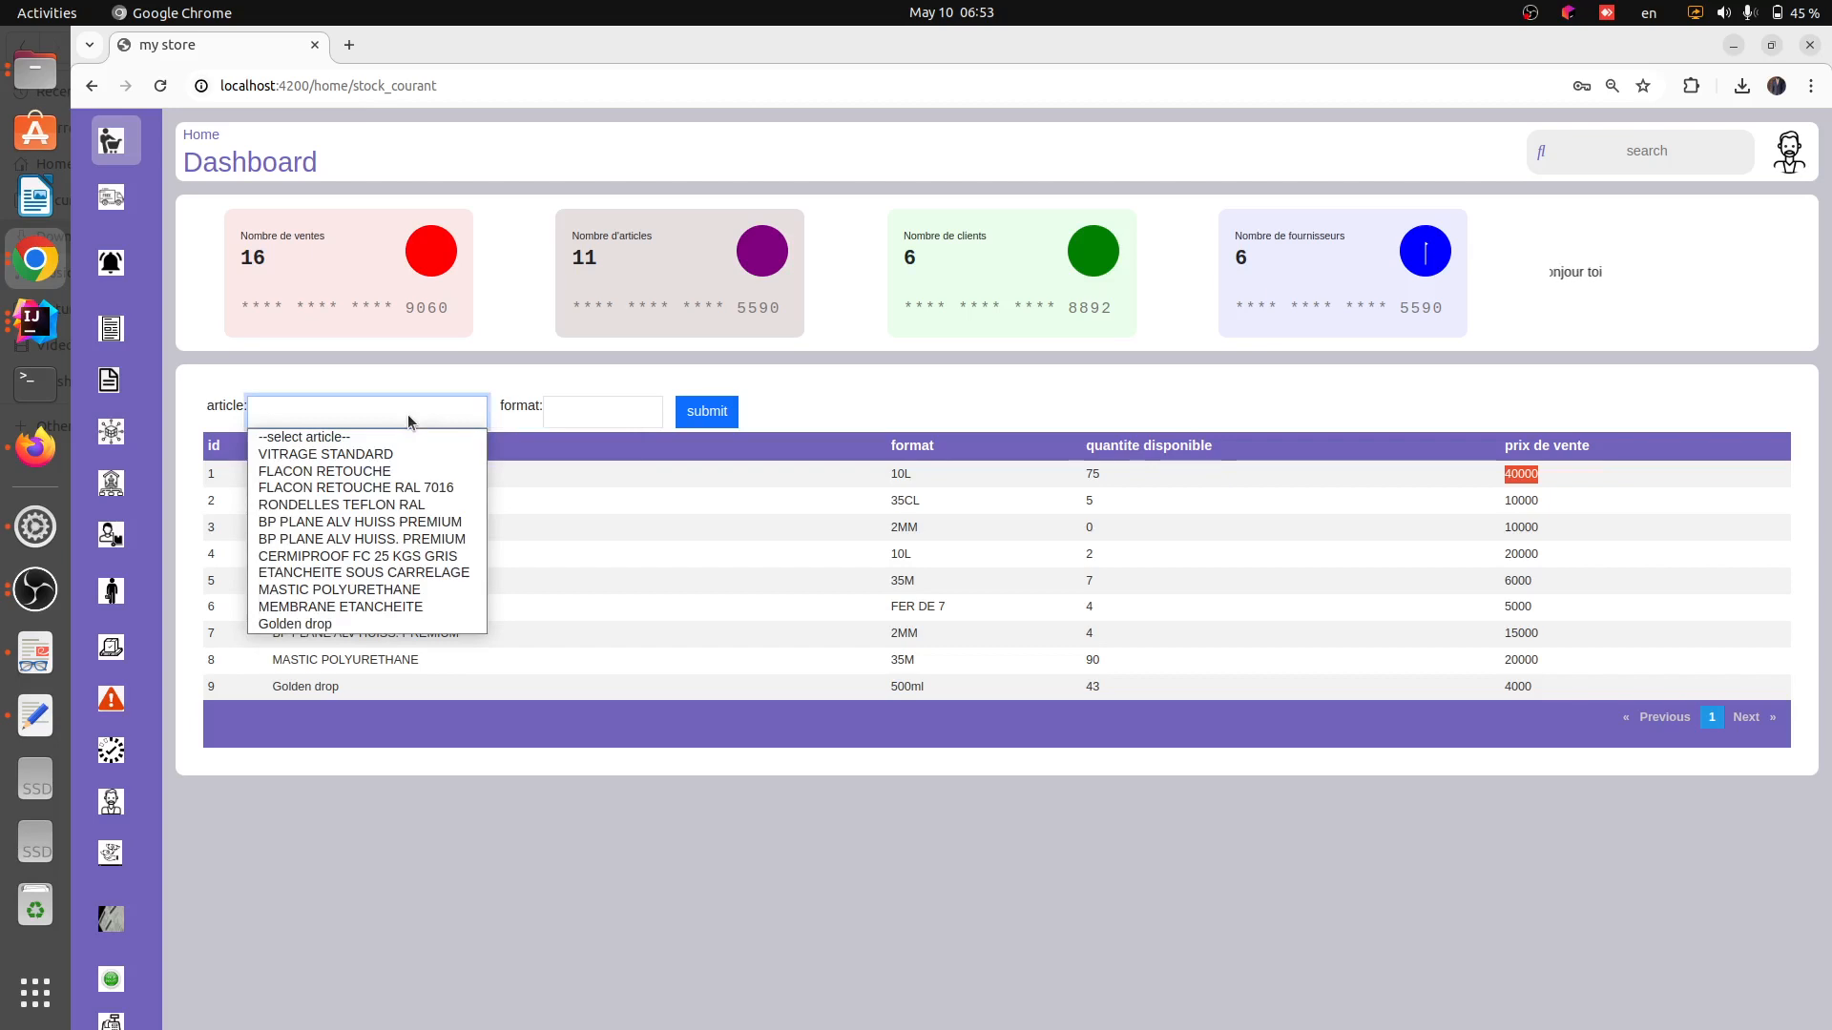
click(408, 414)
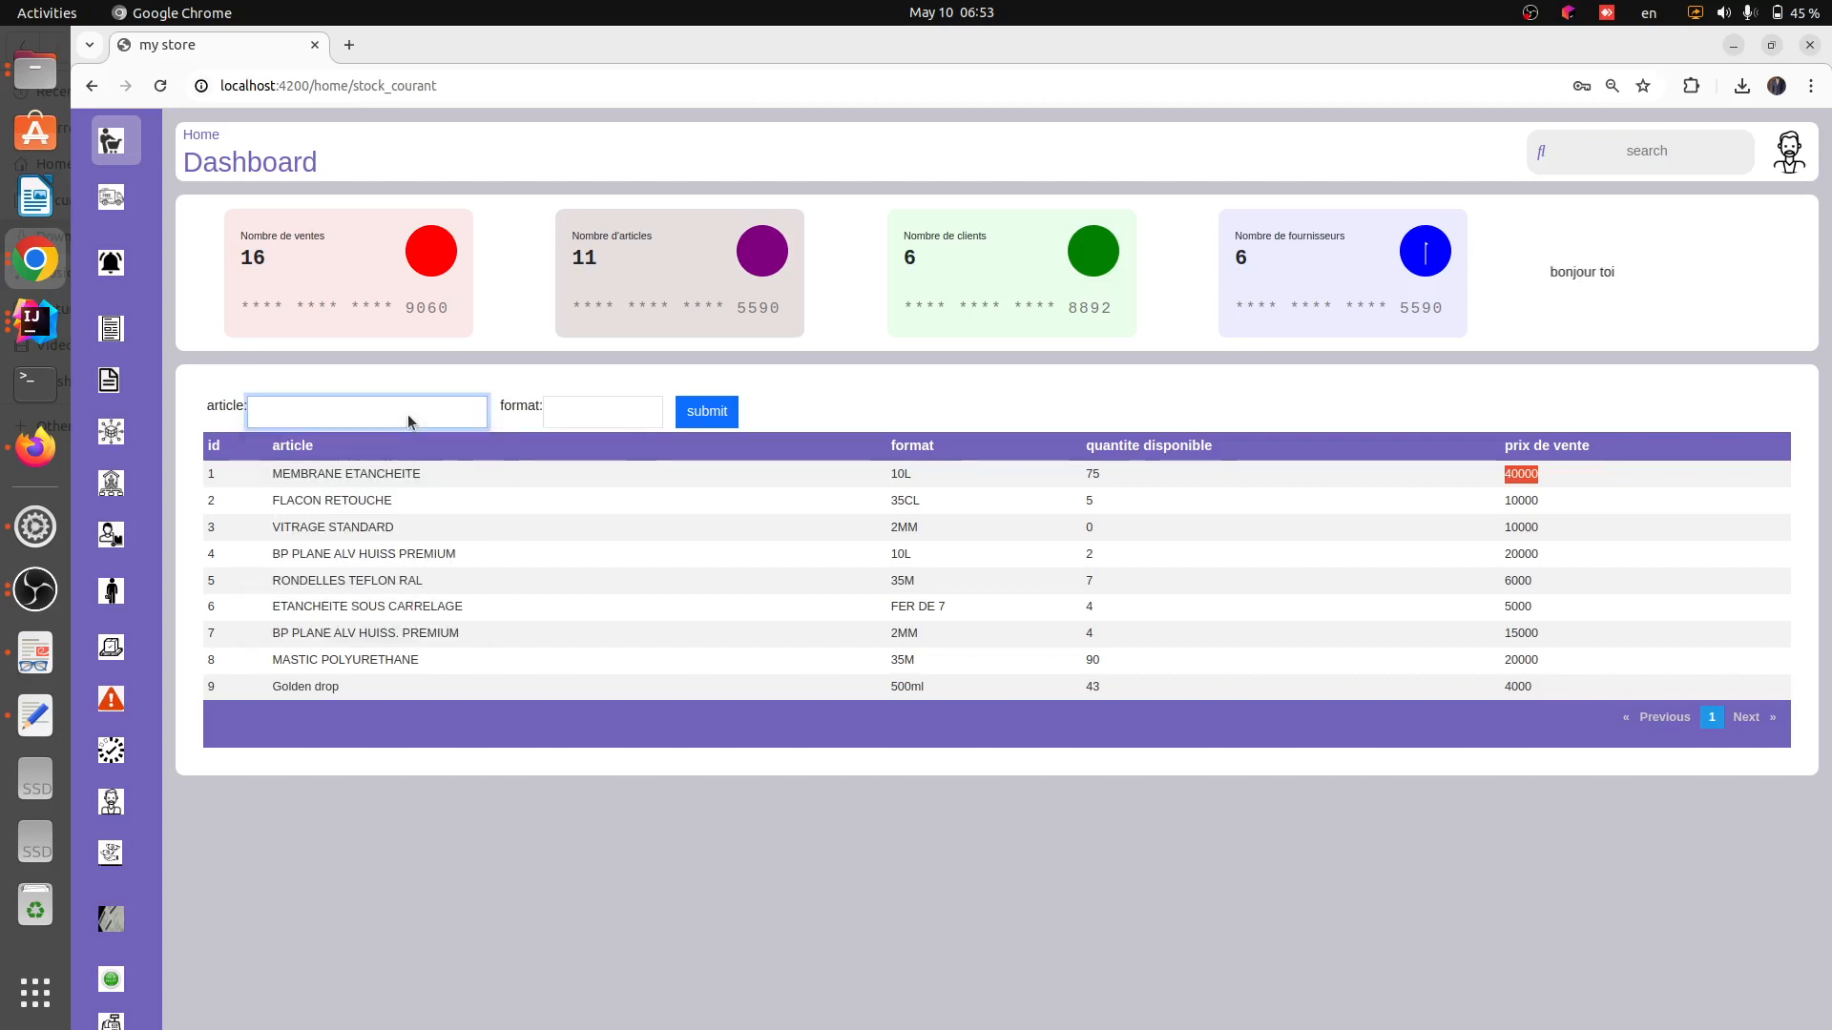
click(271, 477)
click(401, 410)
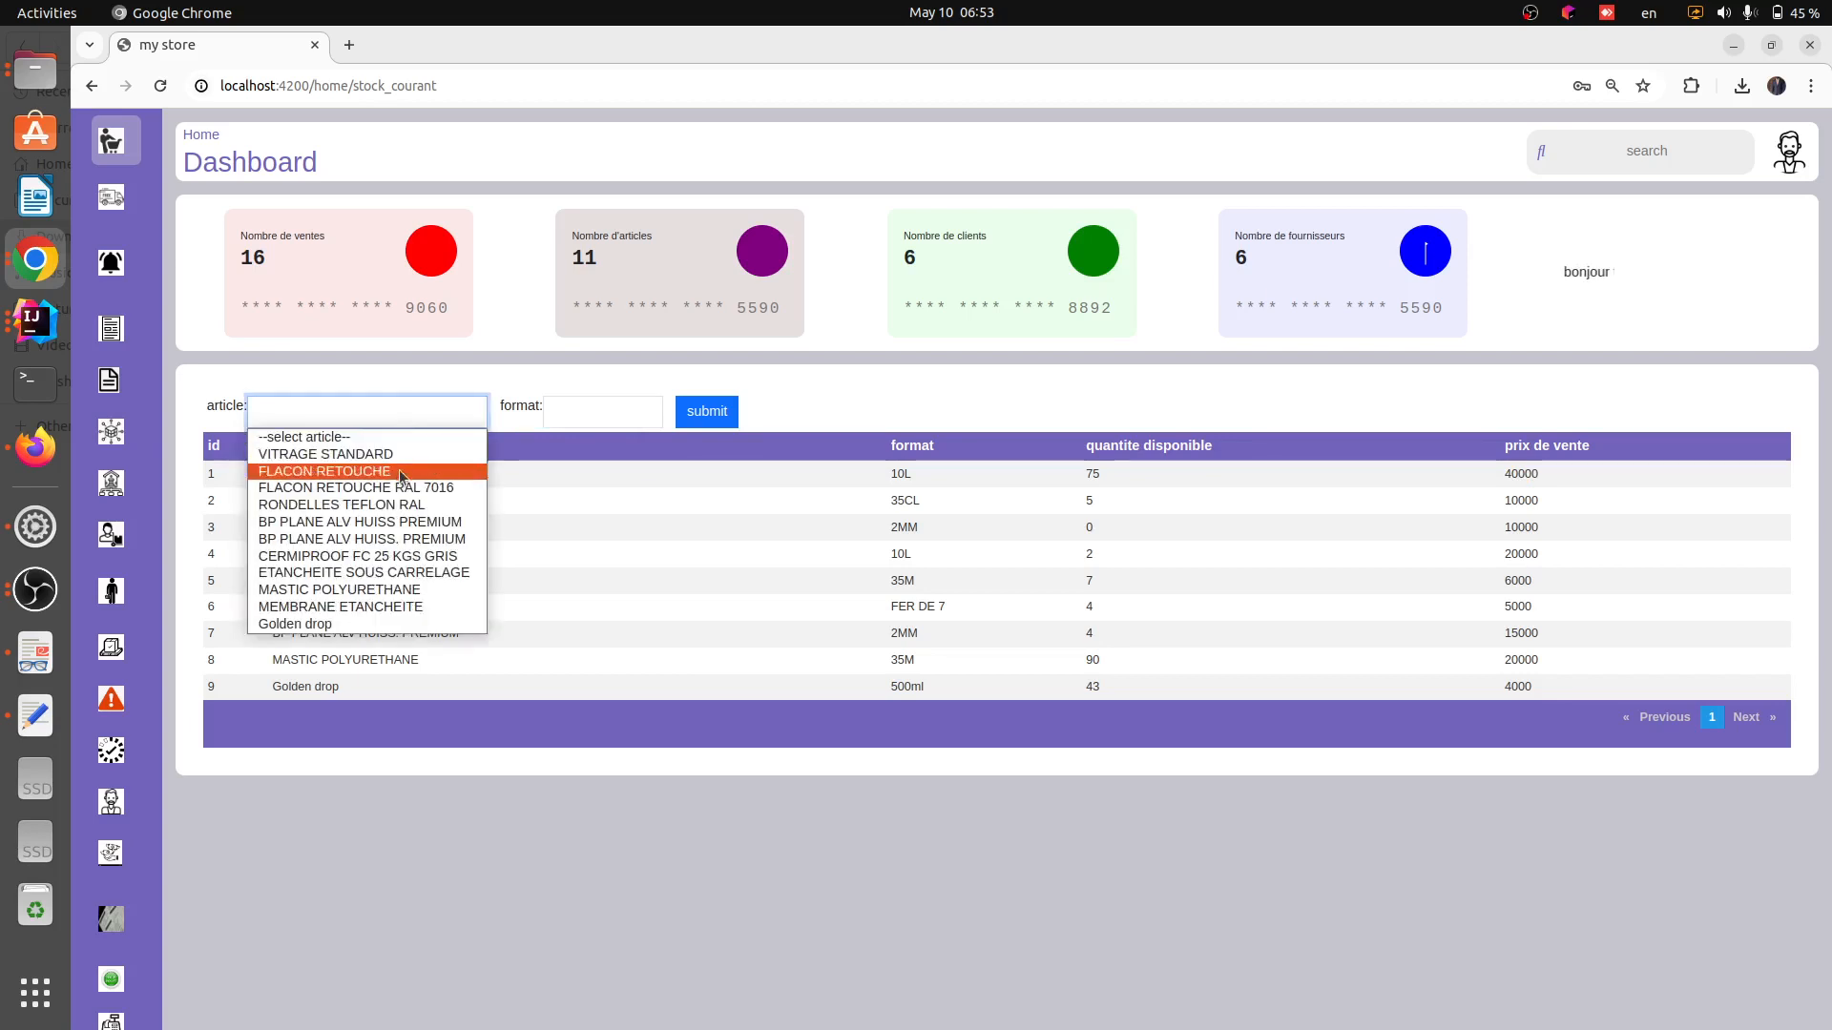
click(405, 606)
click(605, 418)
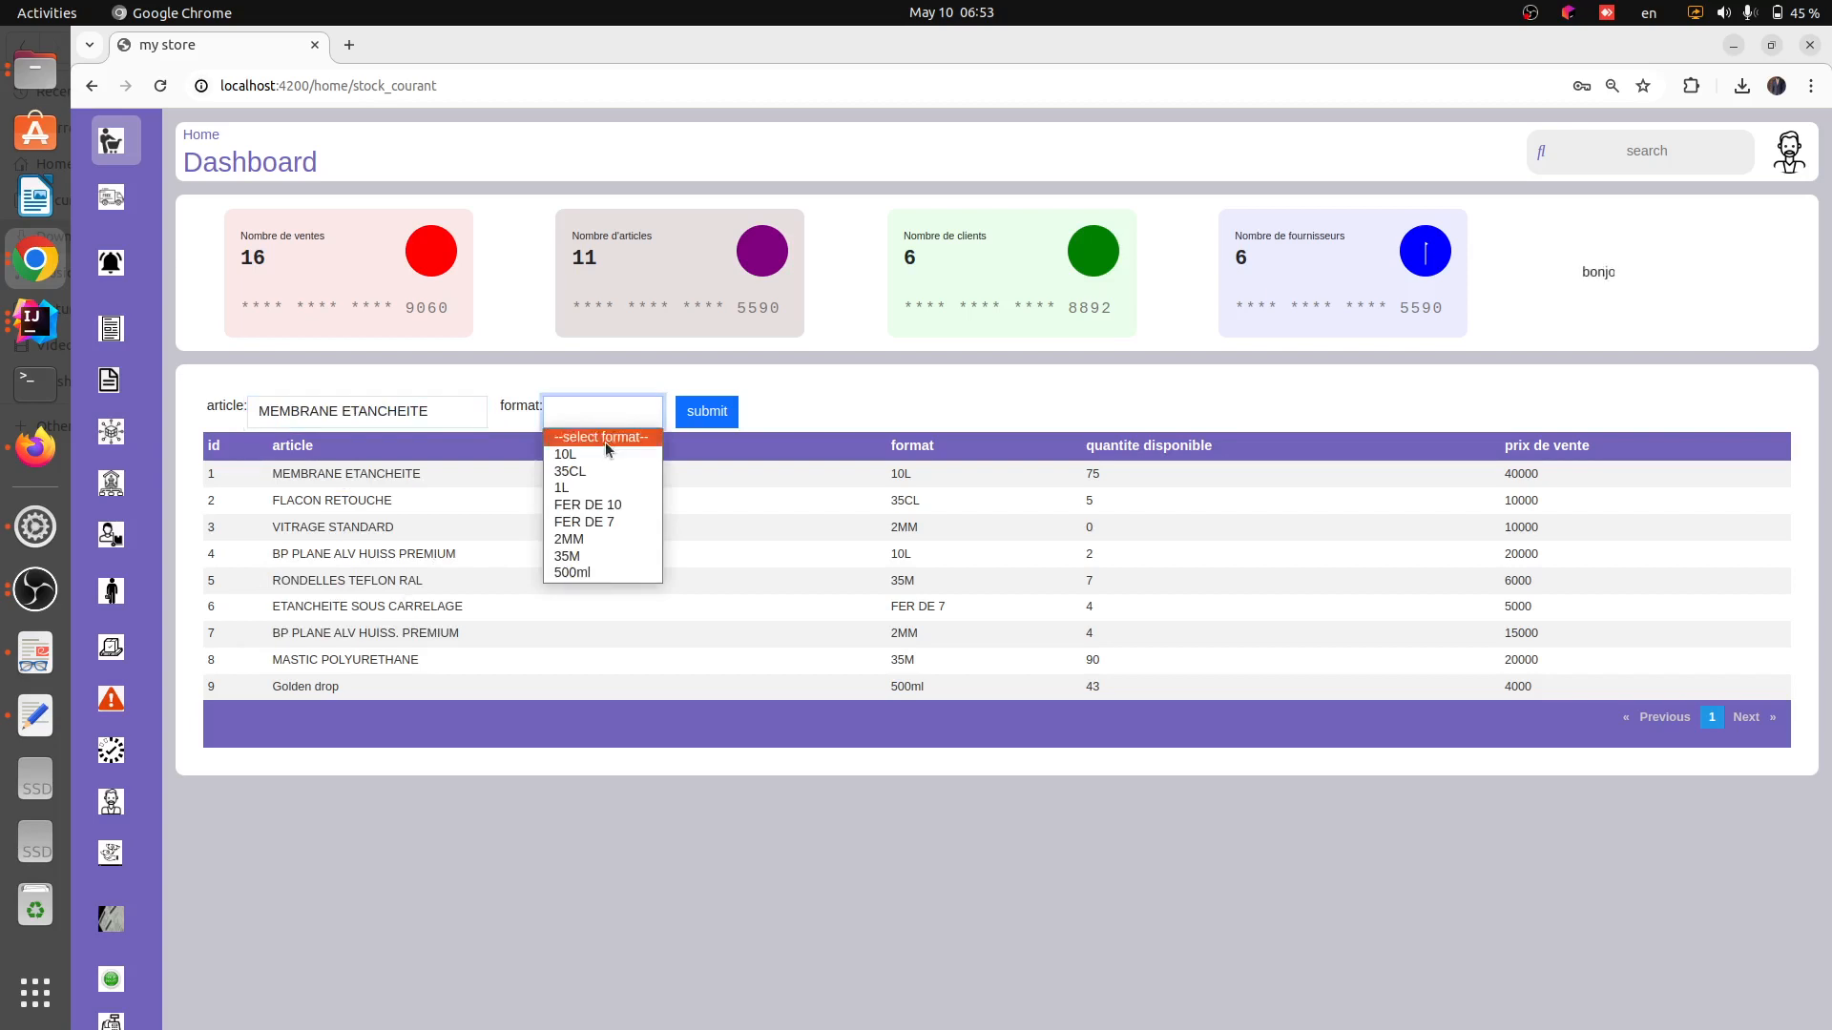
click(604, 449)
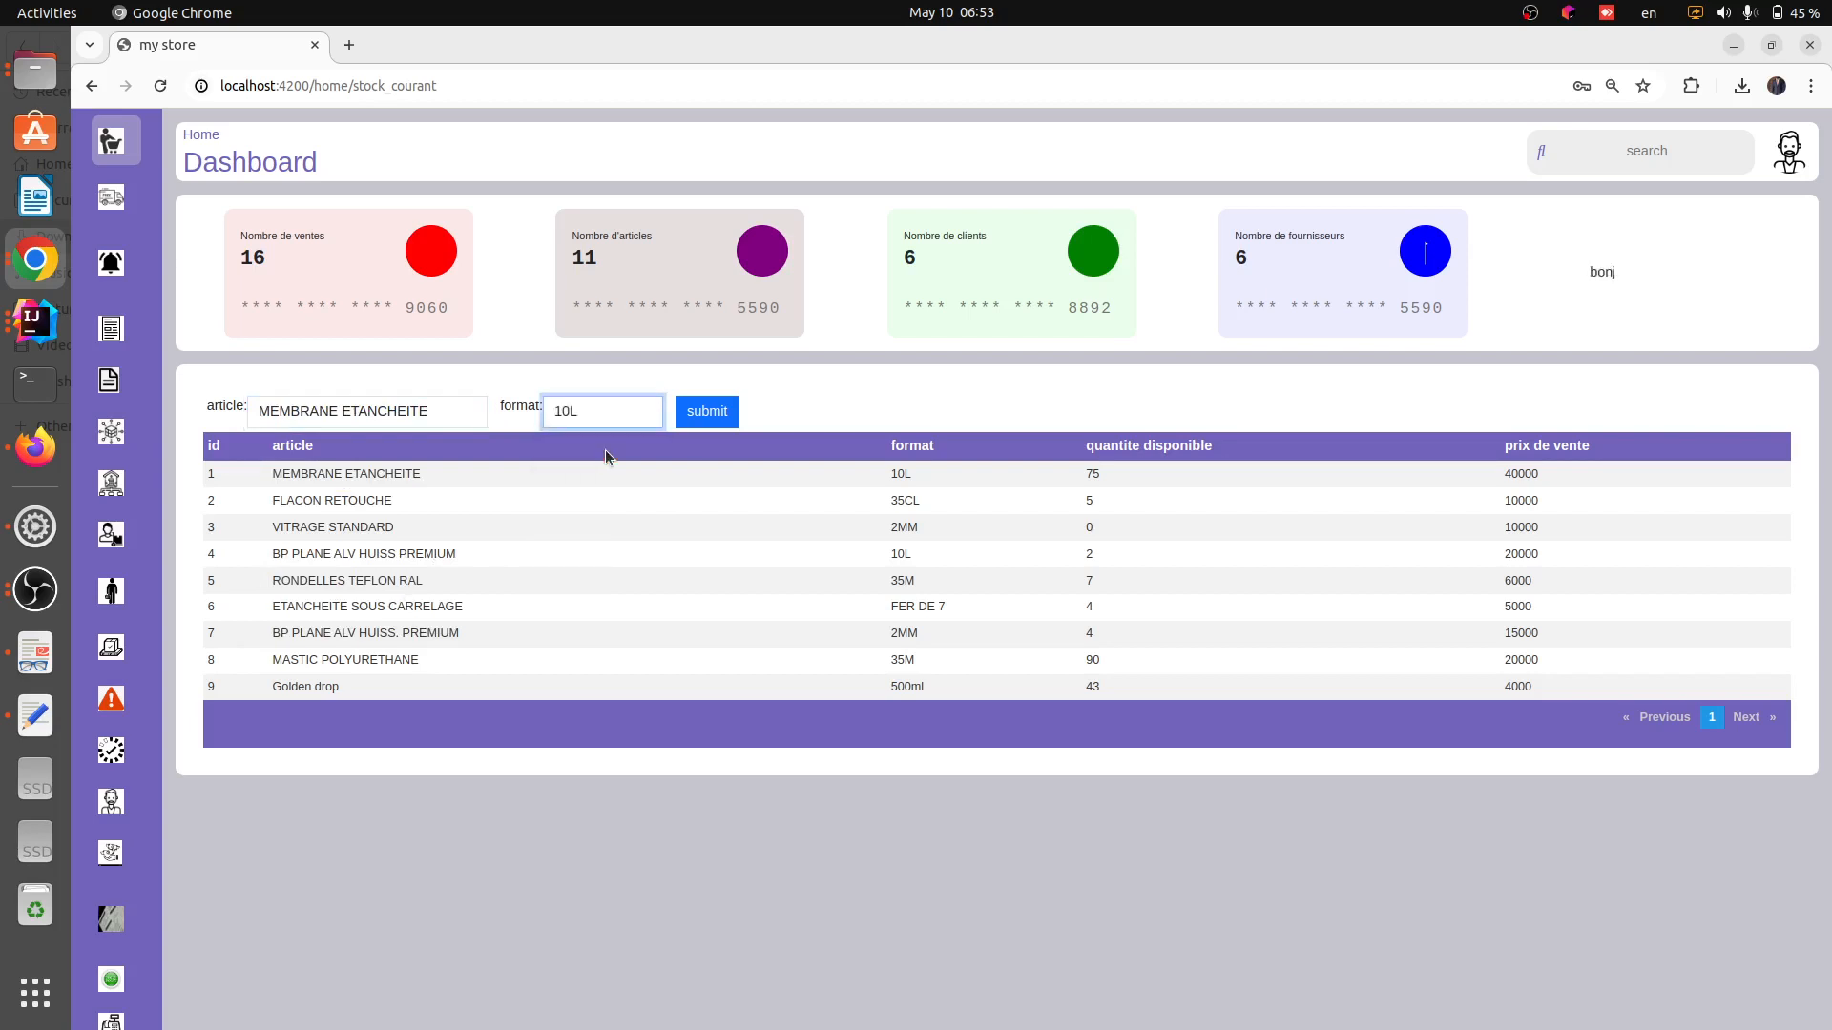
click(705, 417)
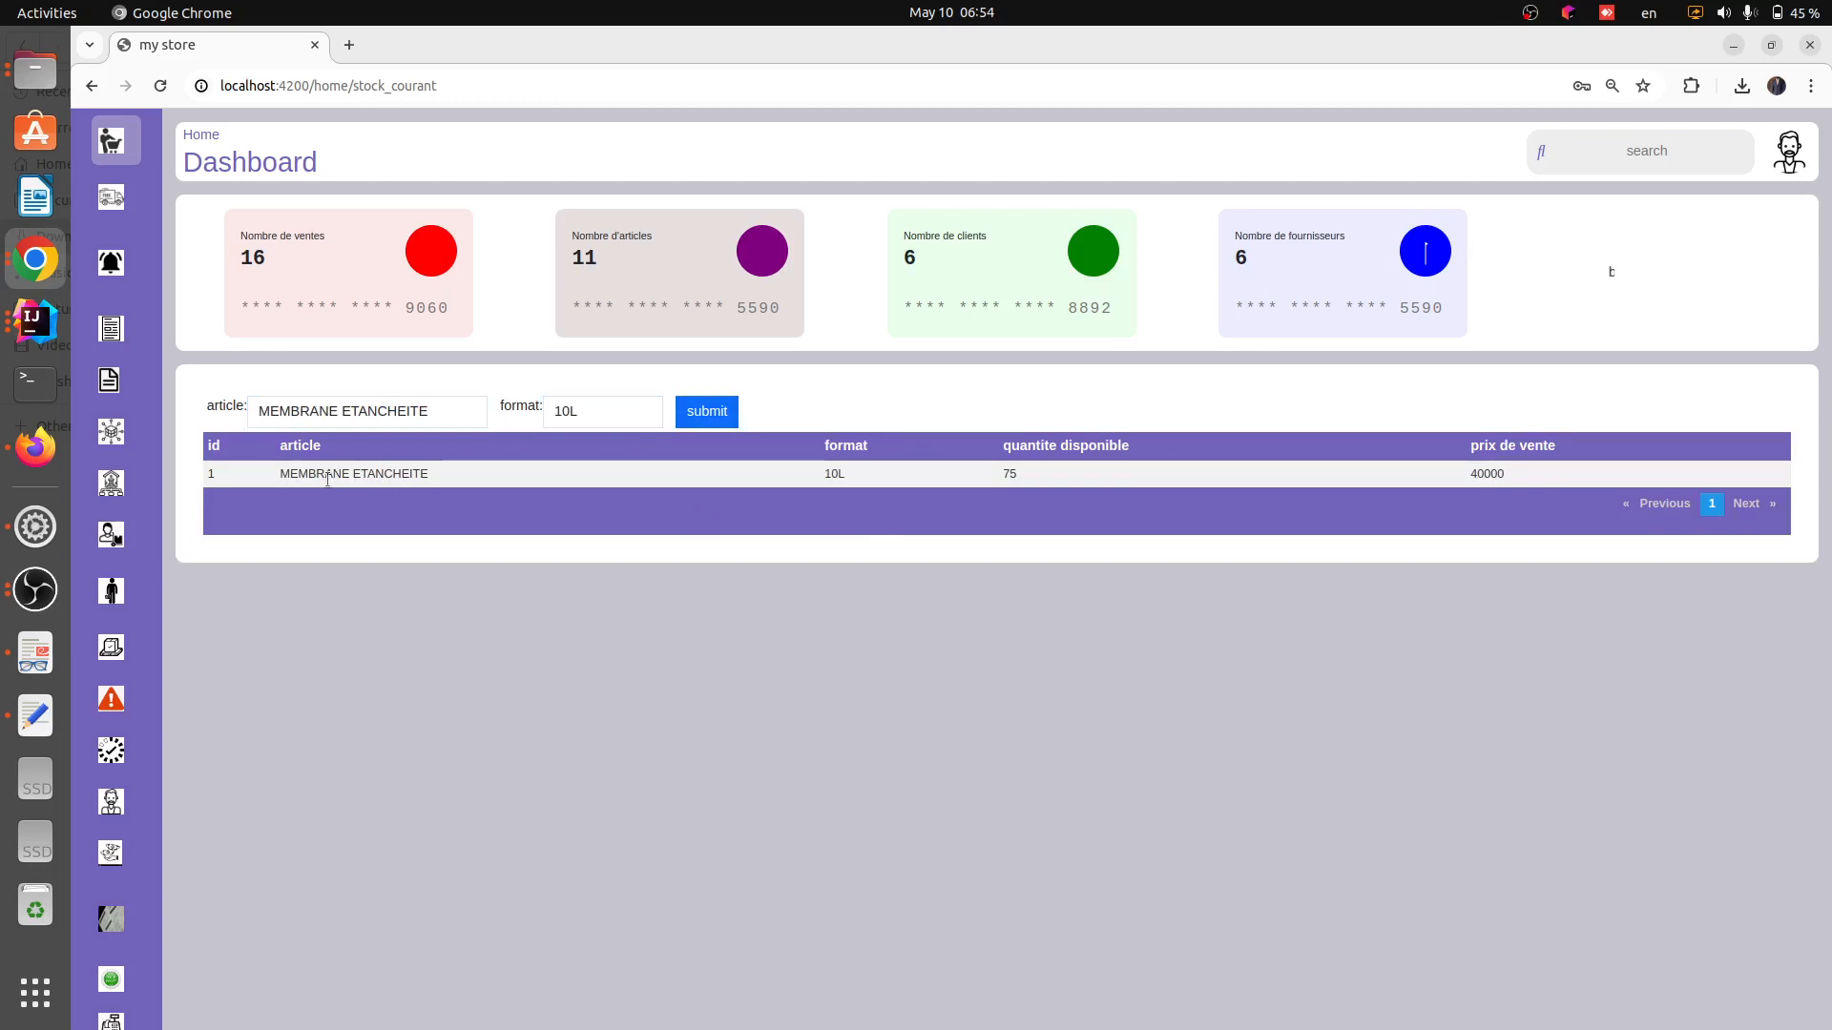
Try filtering the stock for MEMBRANE ETANCHEITE with format FER DE 10
drag(261, 479, 849, 477)
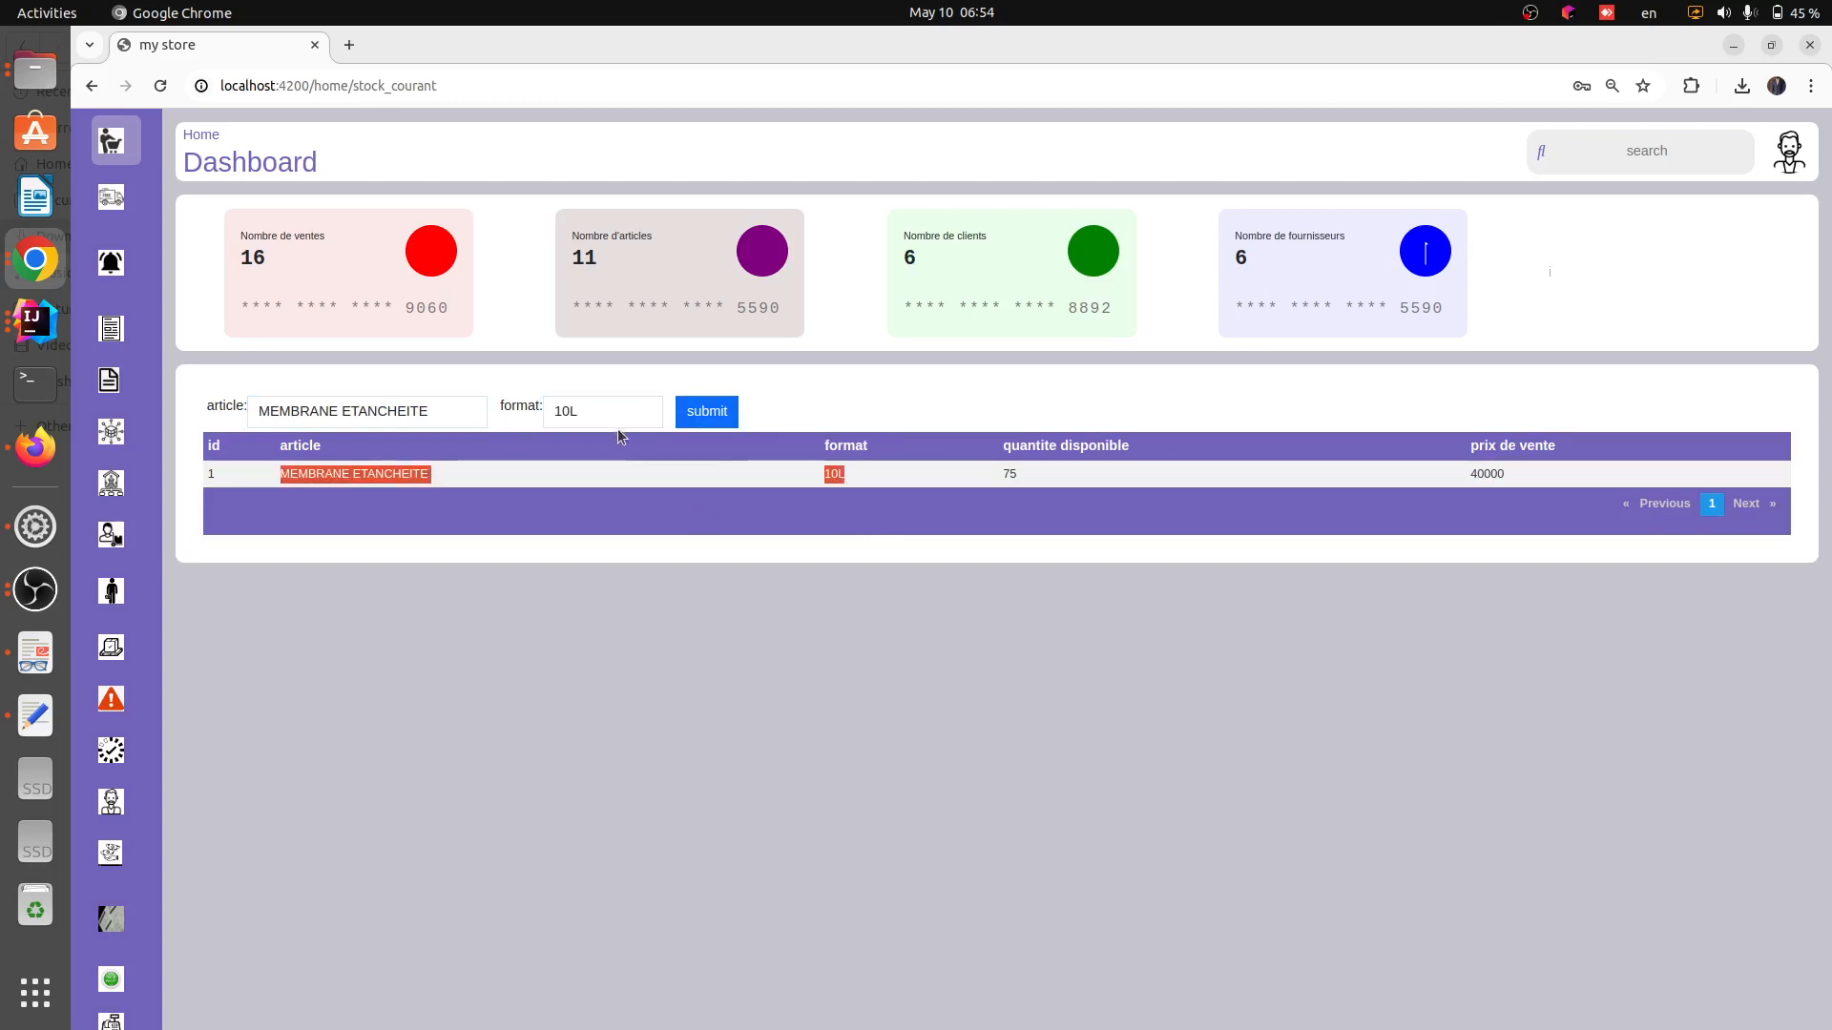
click(615, 404)
click(616, 500)
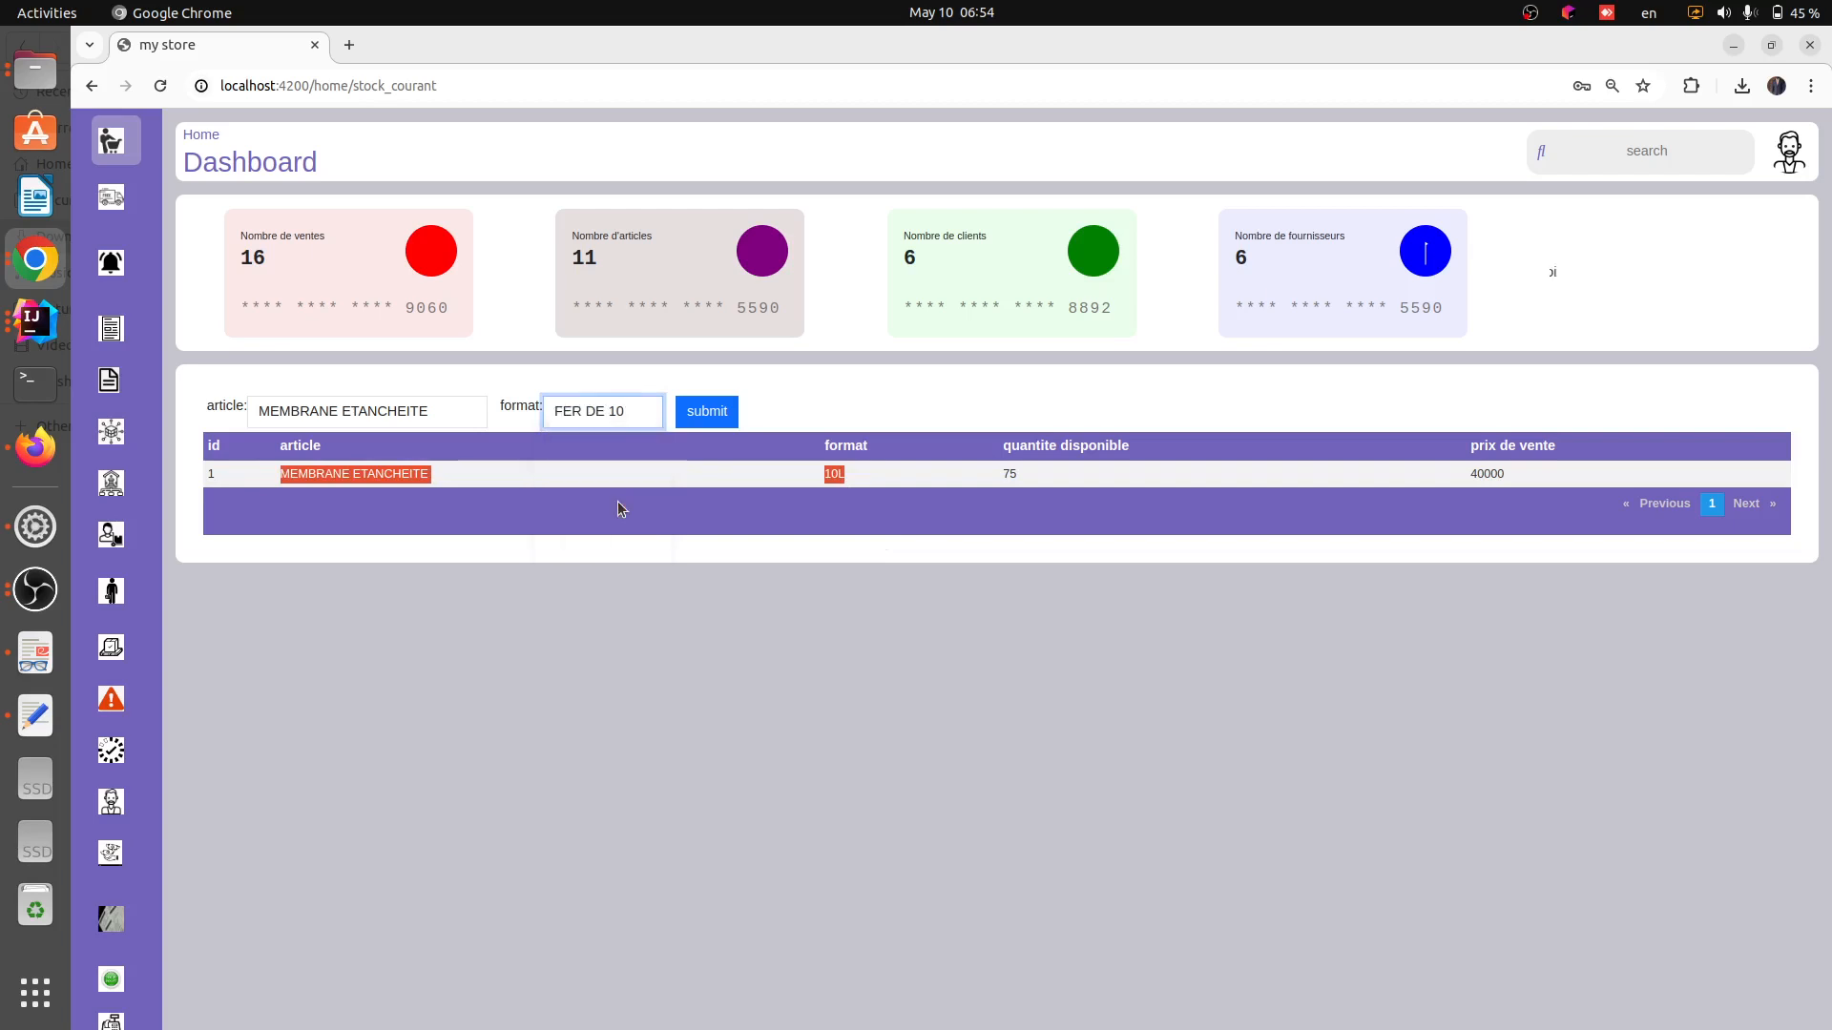
click(787, 403)
click(707, 422)
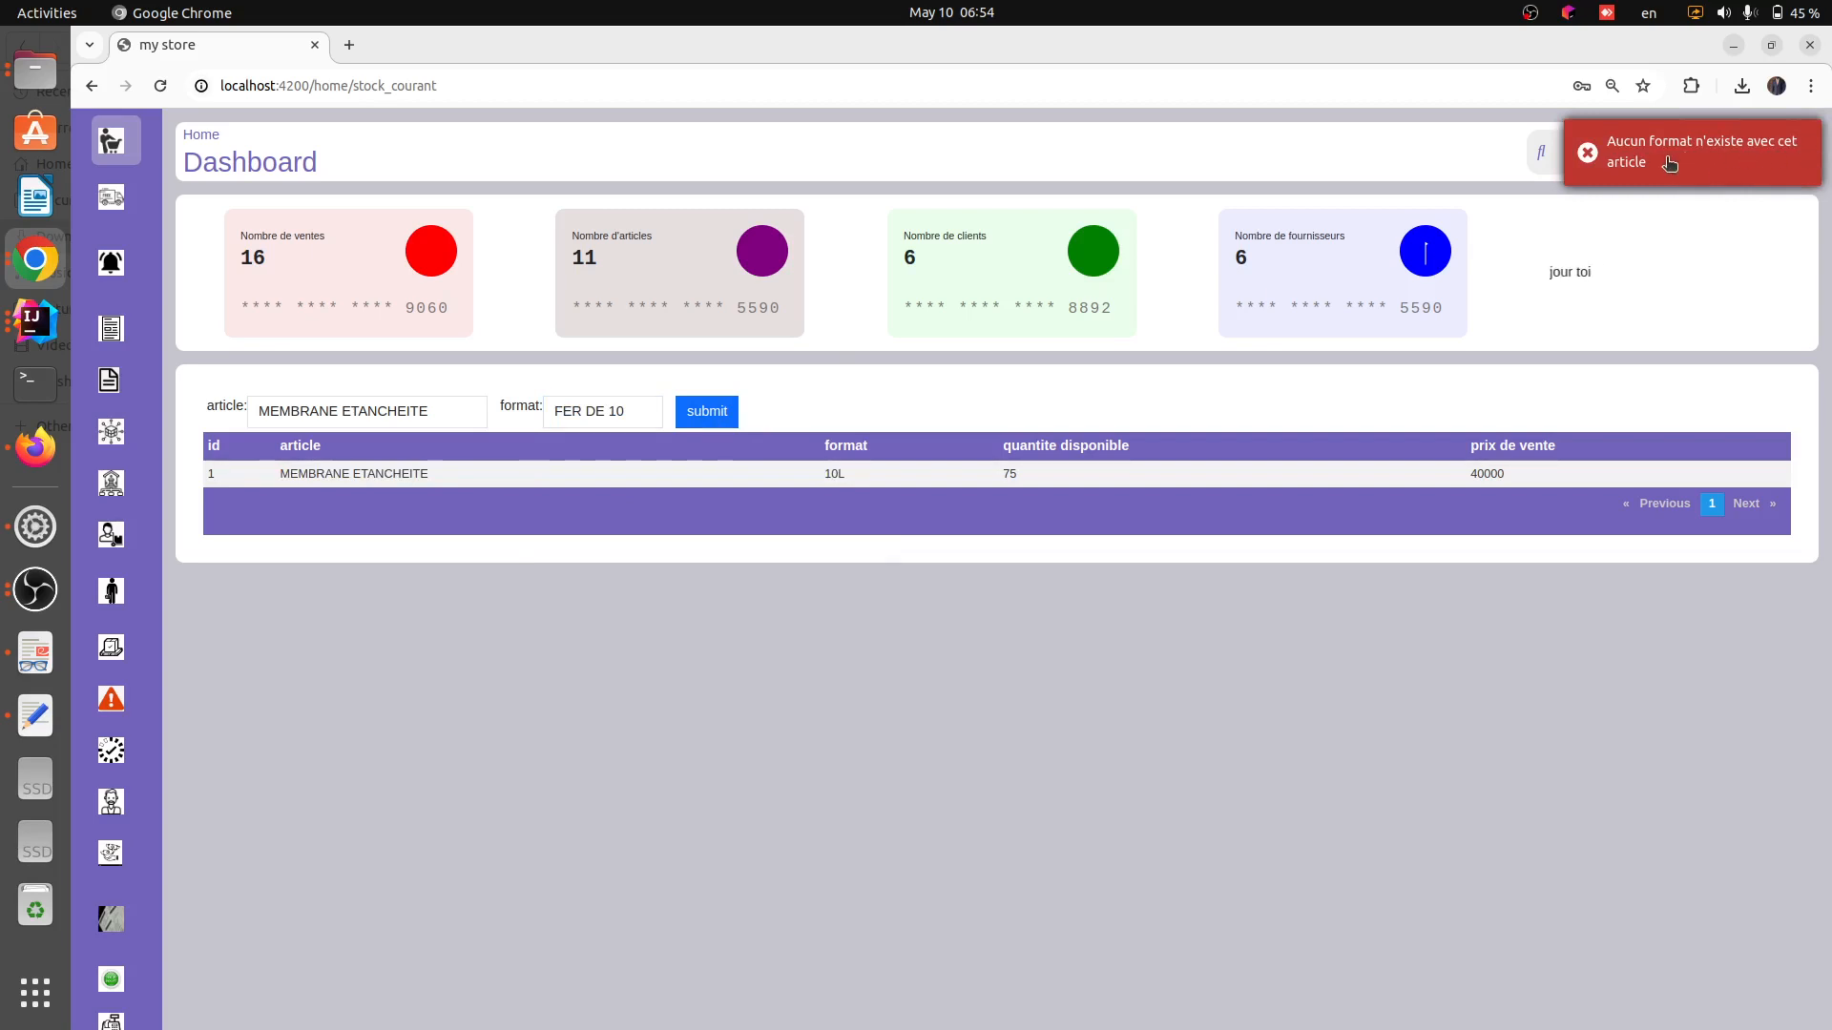
click(437, 410)
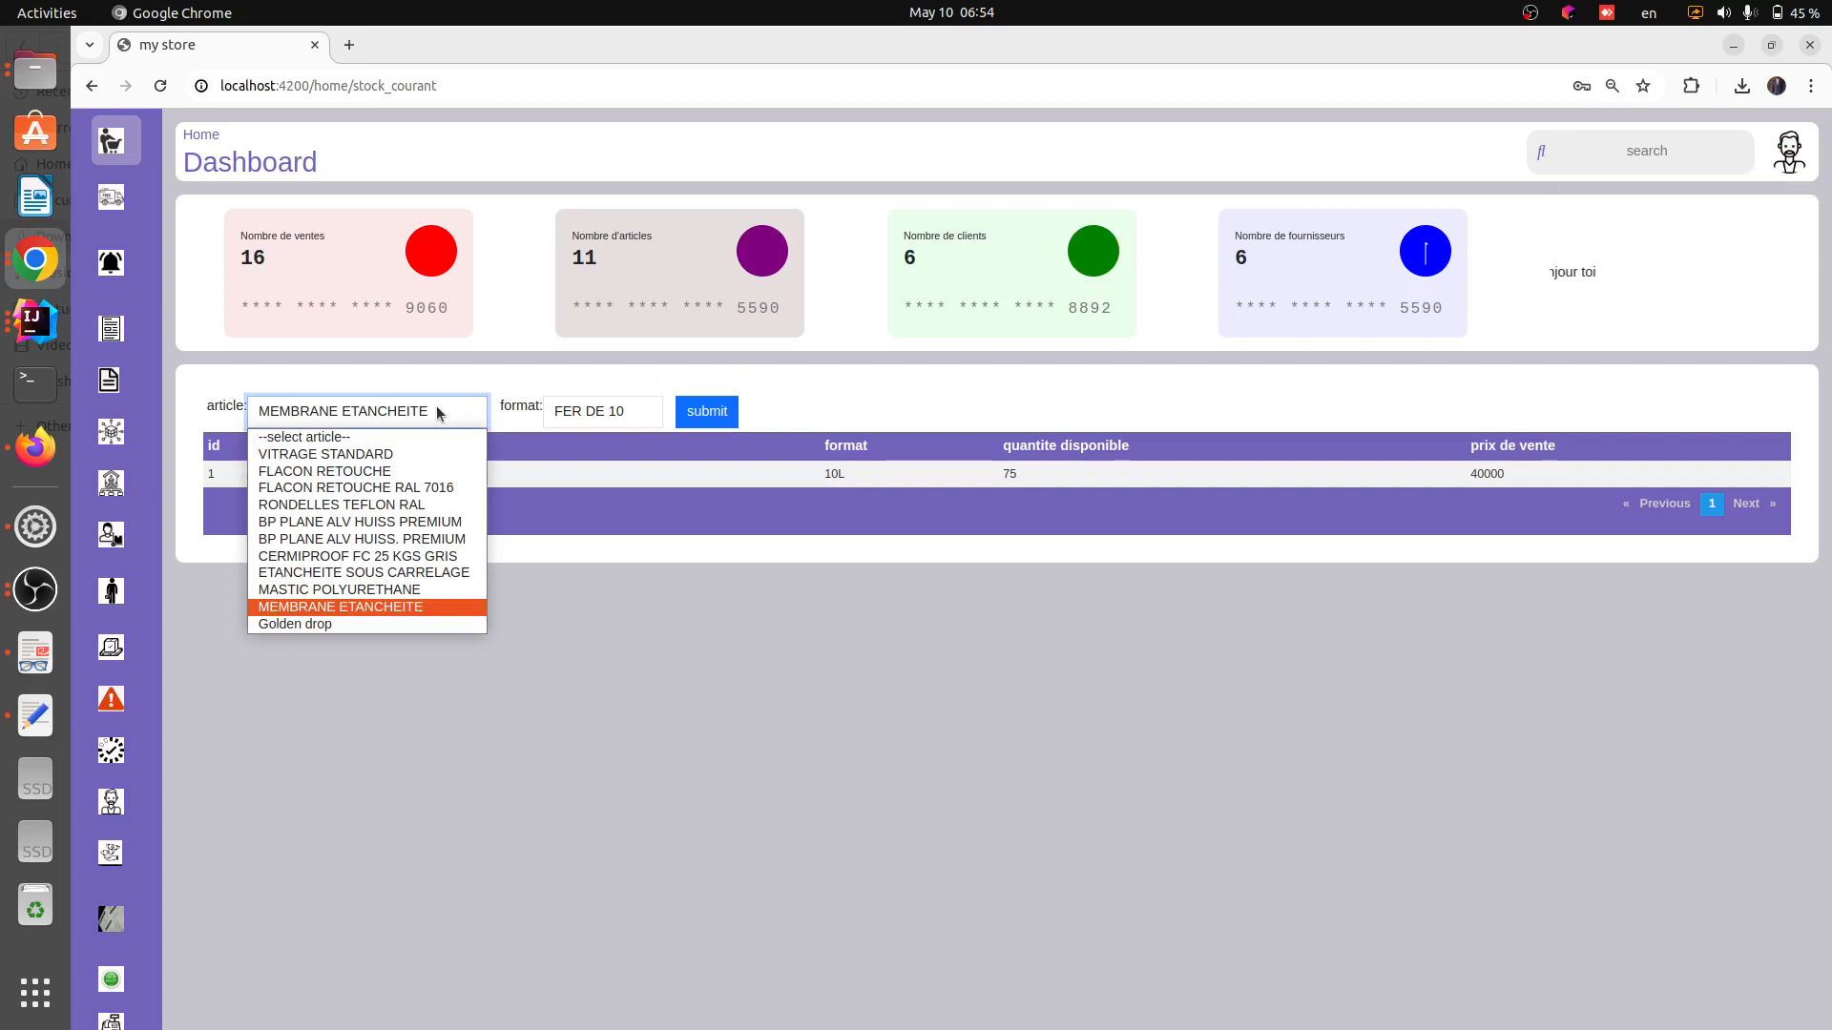
click(528, 655)
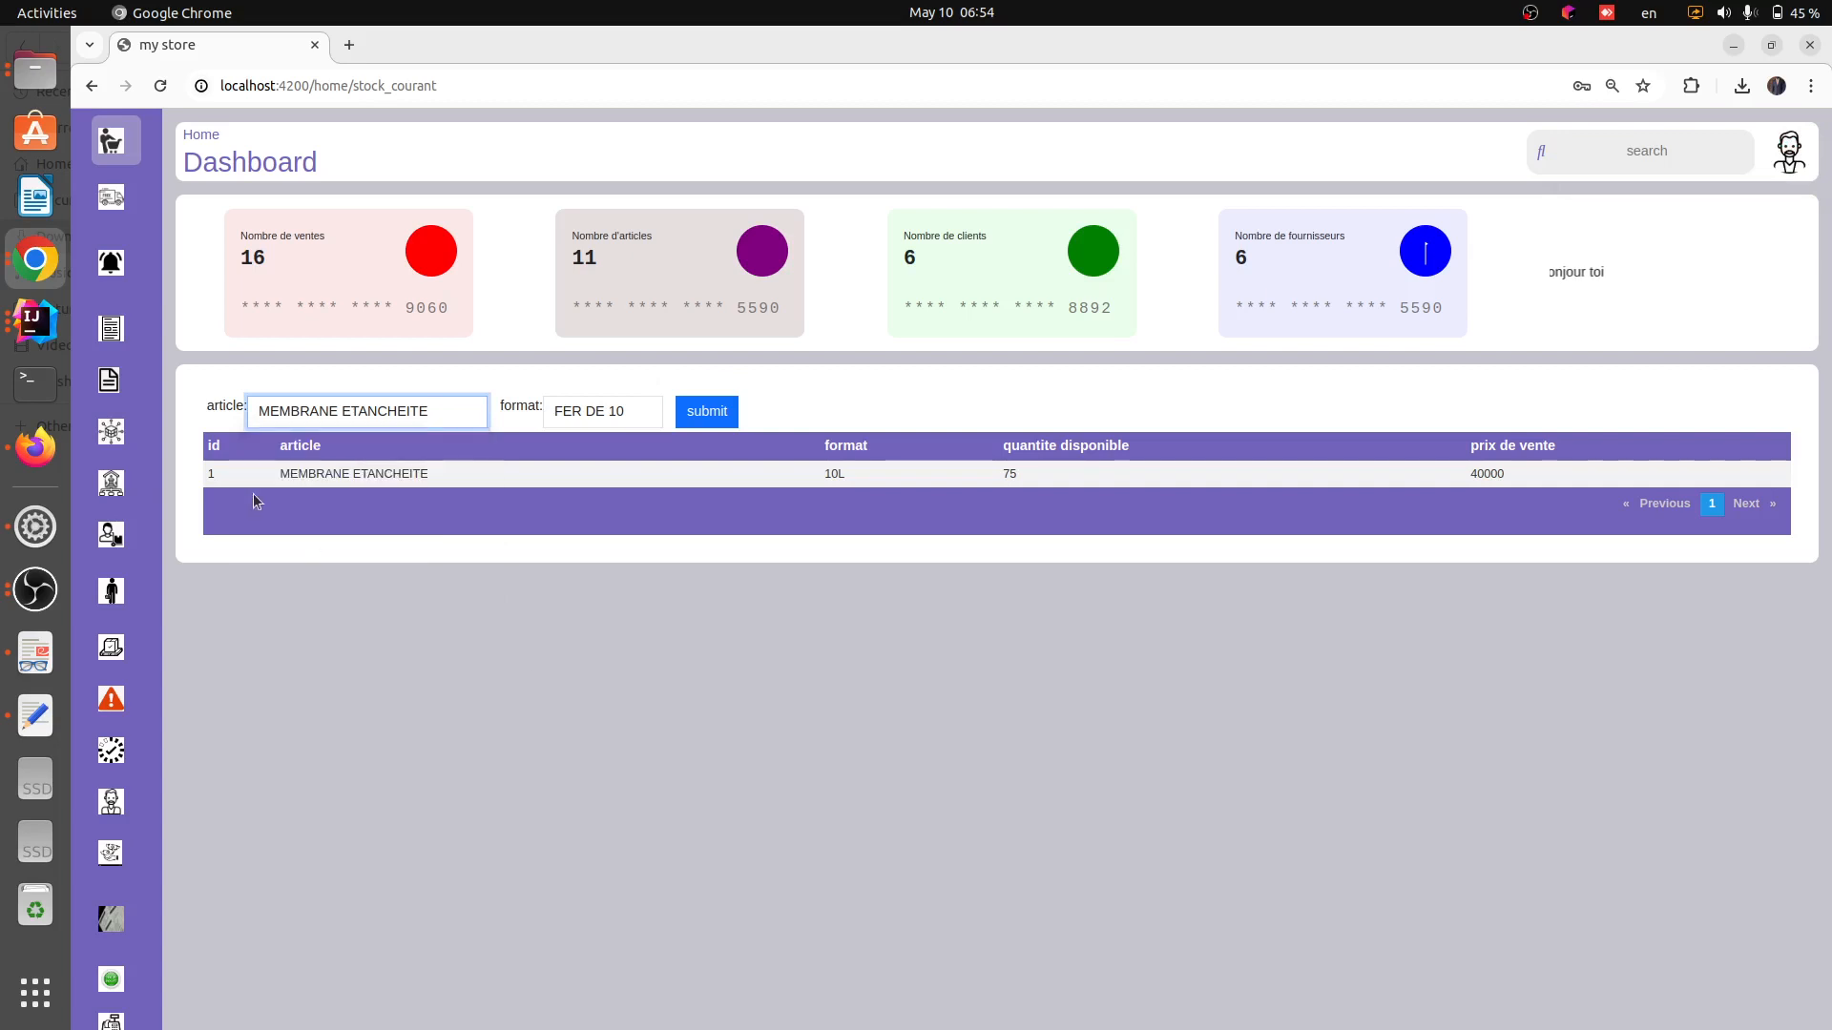
Open the Rupture page and review the out-of-stock article rows
mouse_move(168, 477)
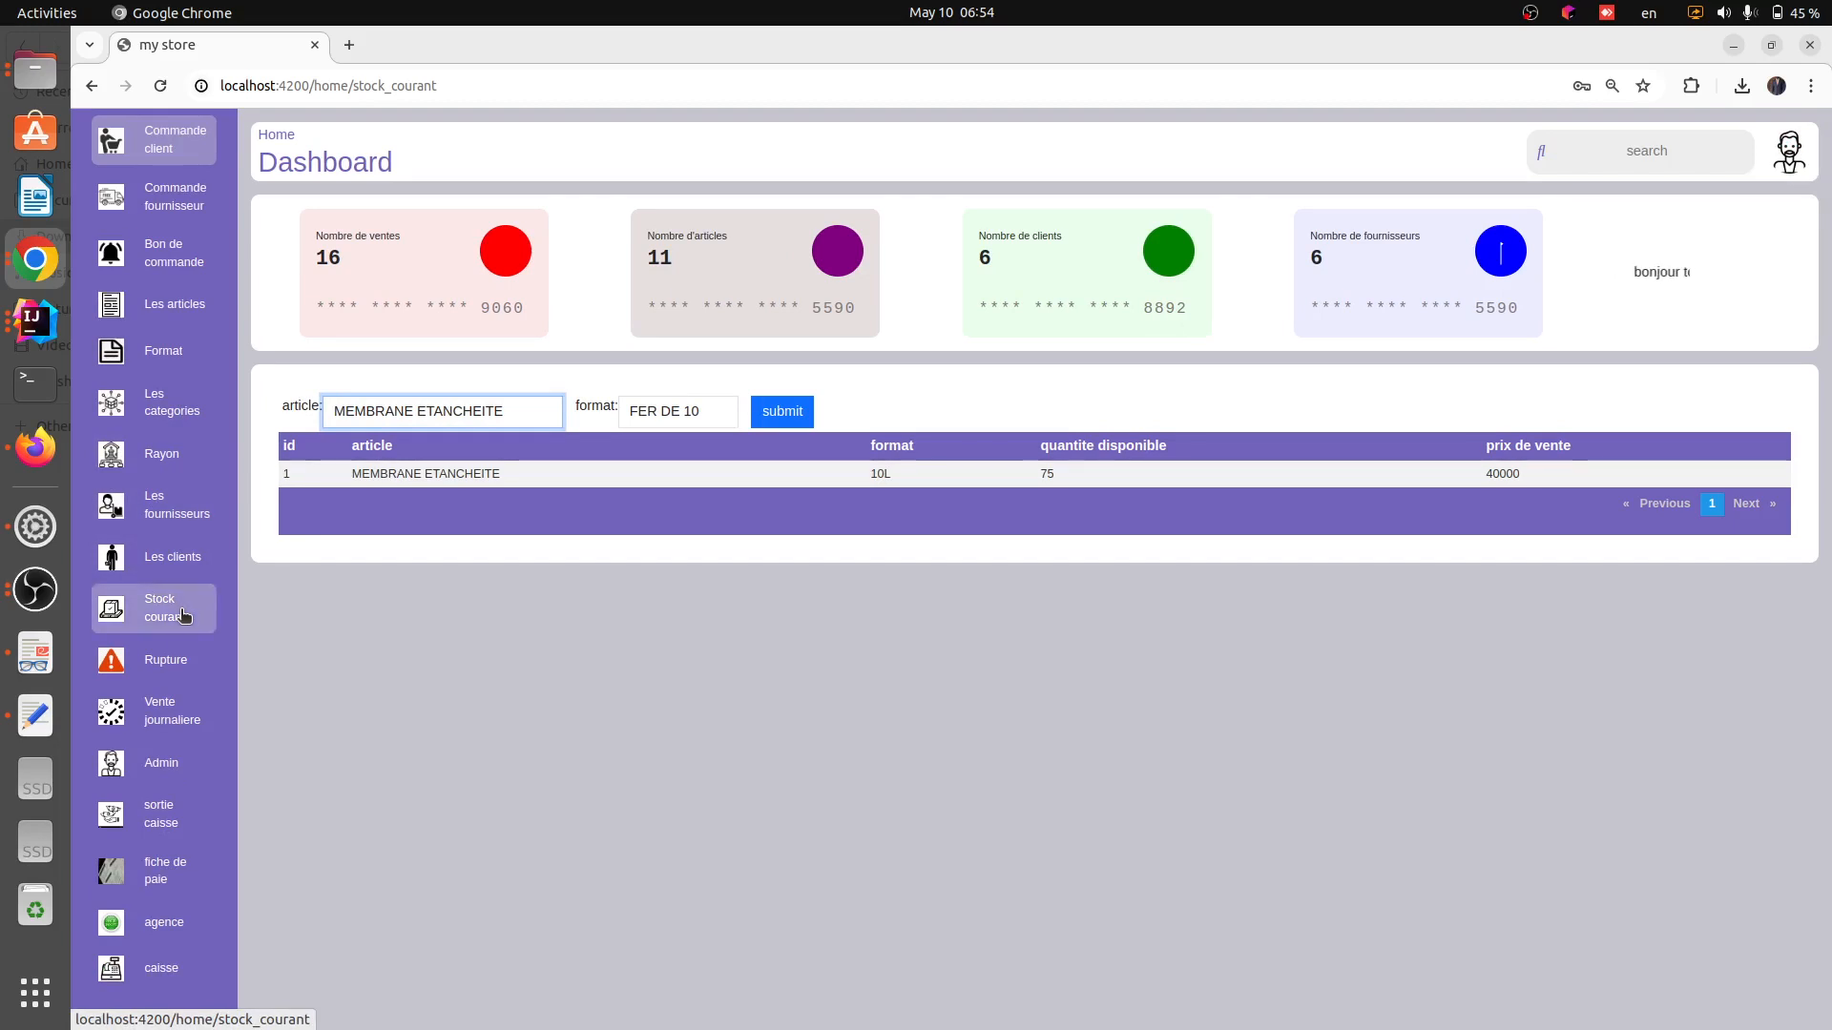
click(165, 662)
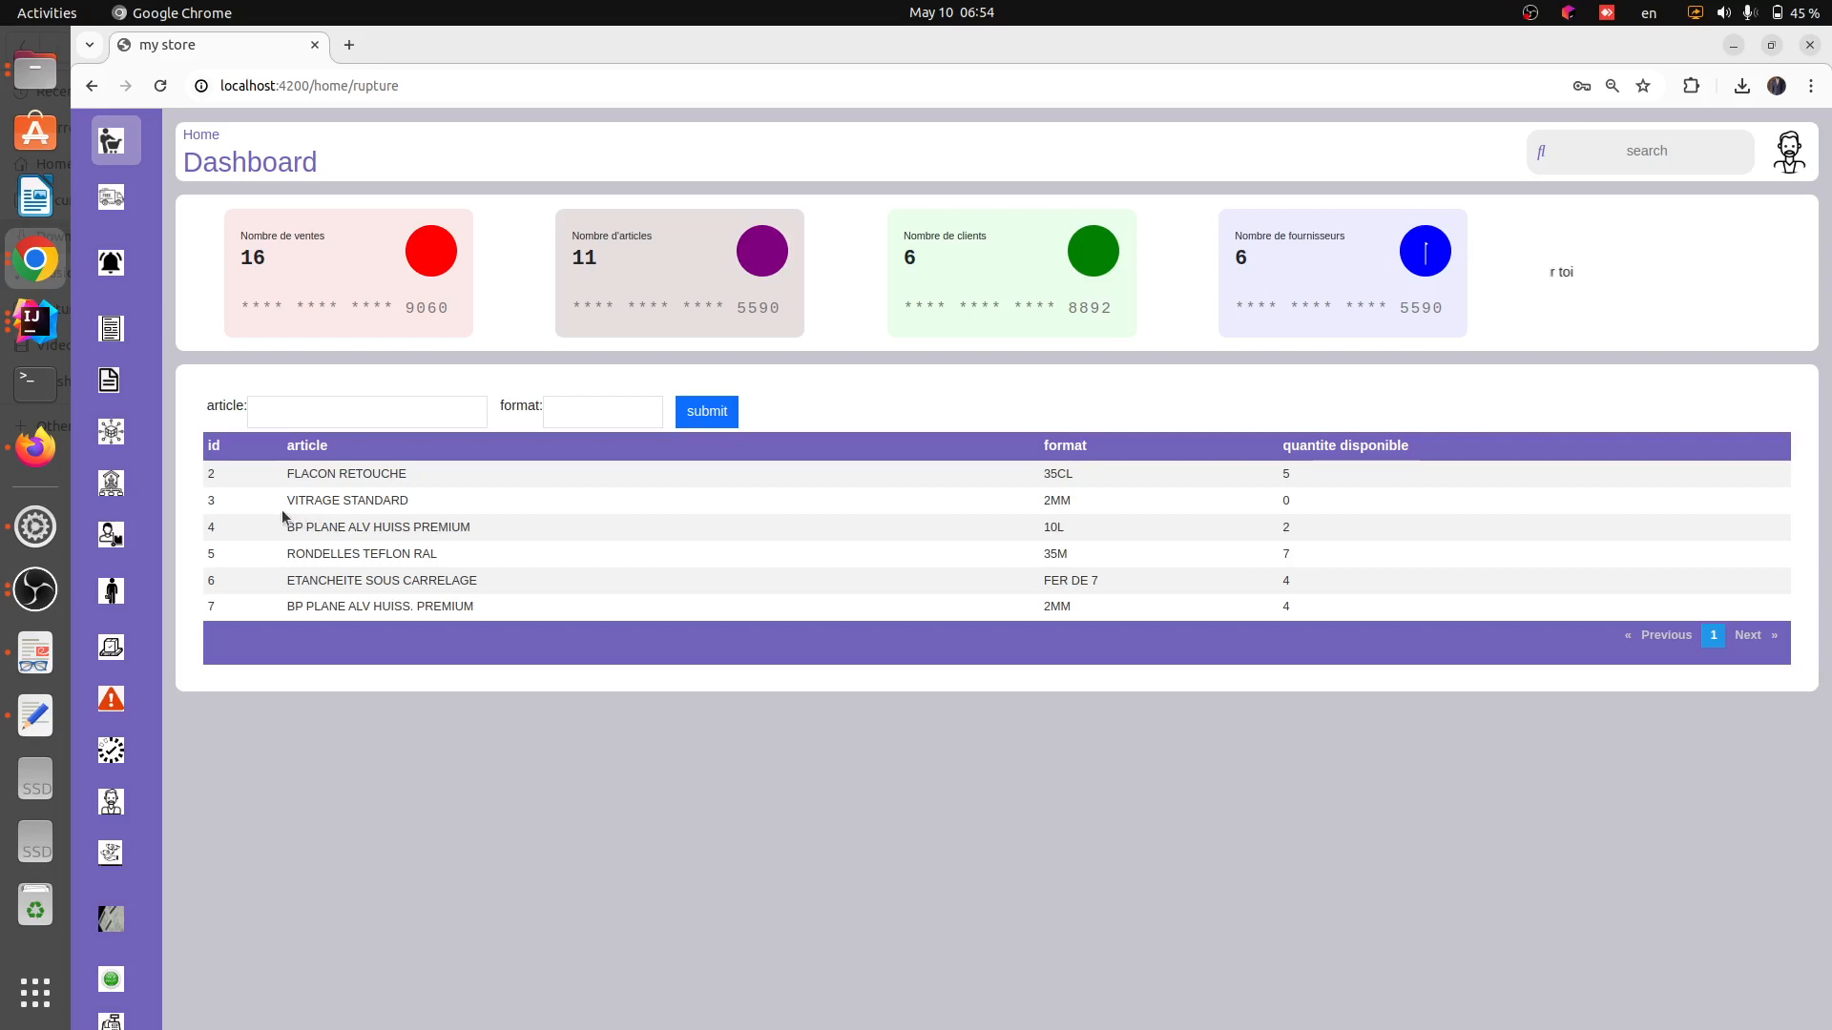
drag(277, 500, 542, 496)
drag(970, 512, 1313, 504)
Open the daily sales page and search for sales dated 09/05/2024
mouse_move(134, 558)
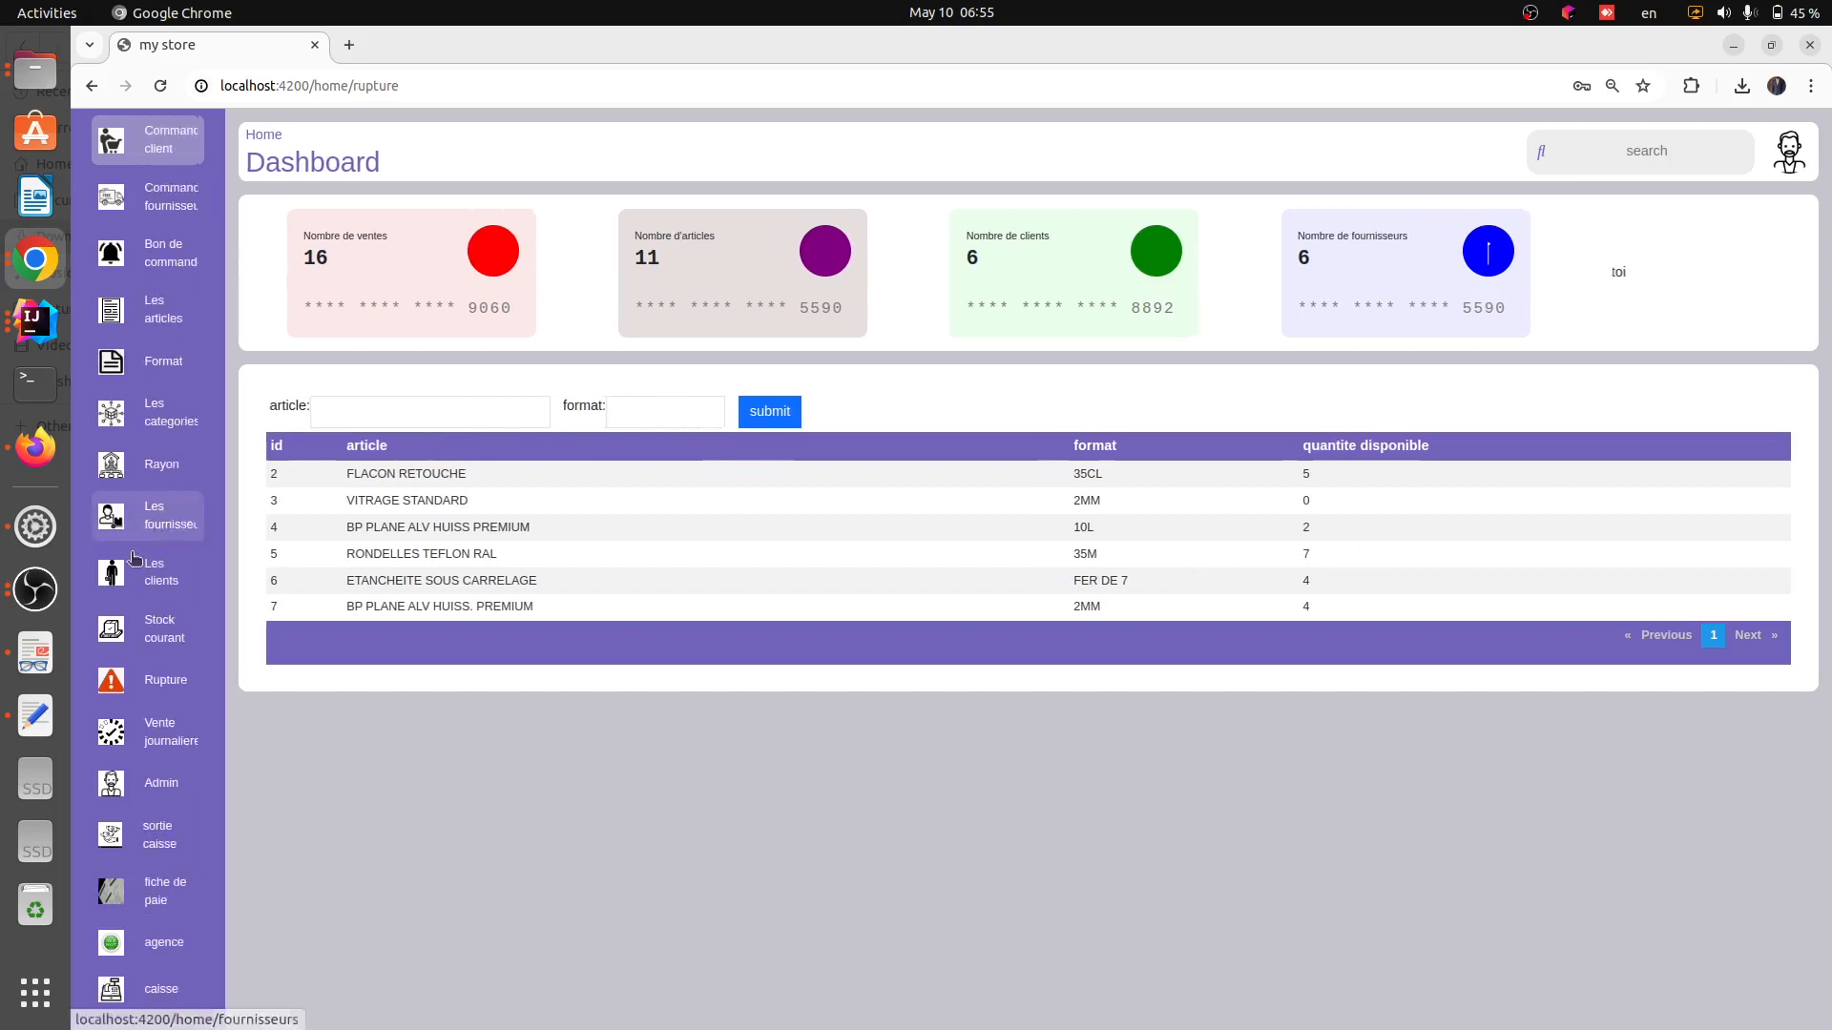
click(168, 725)
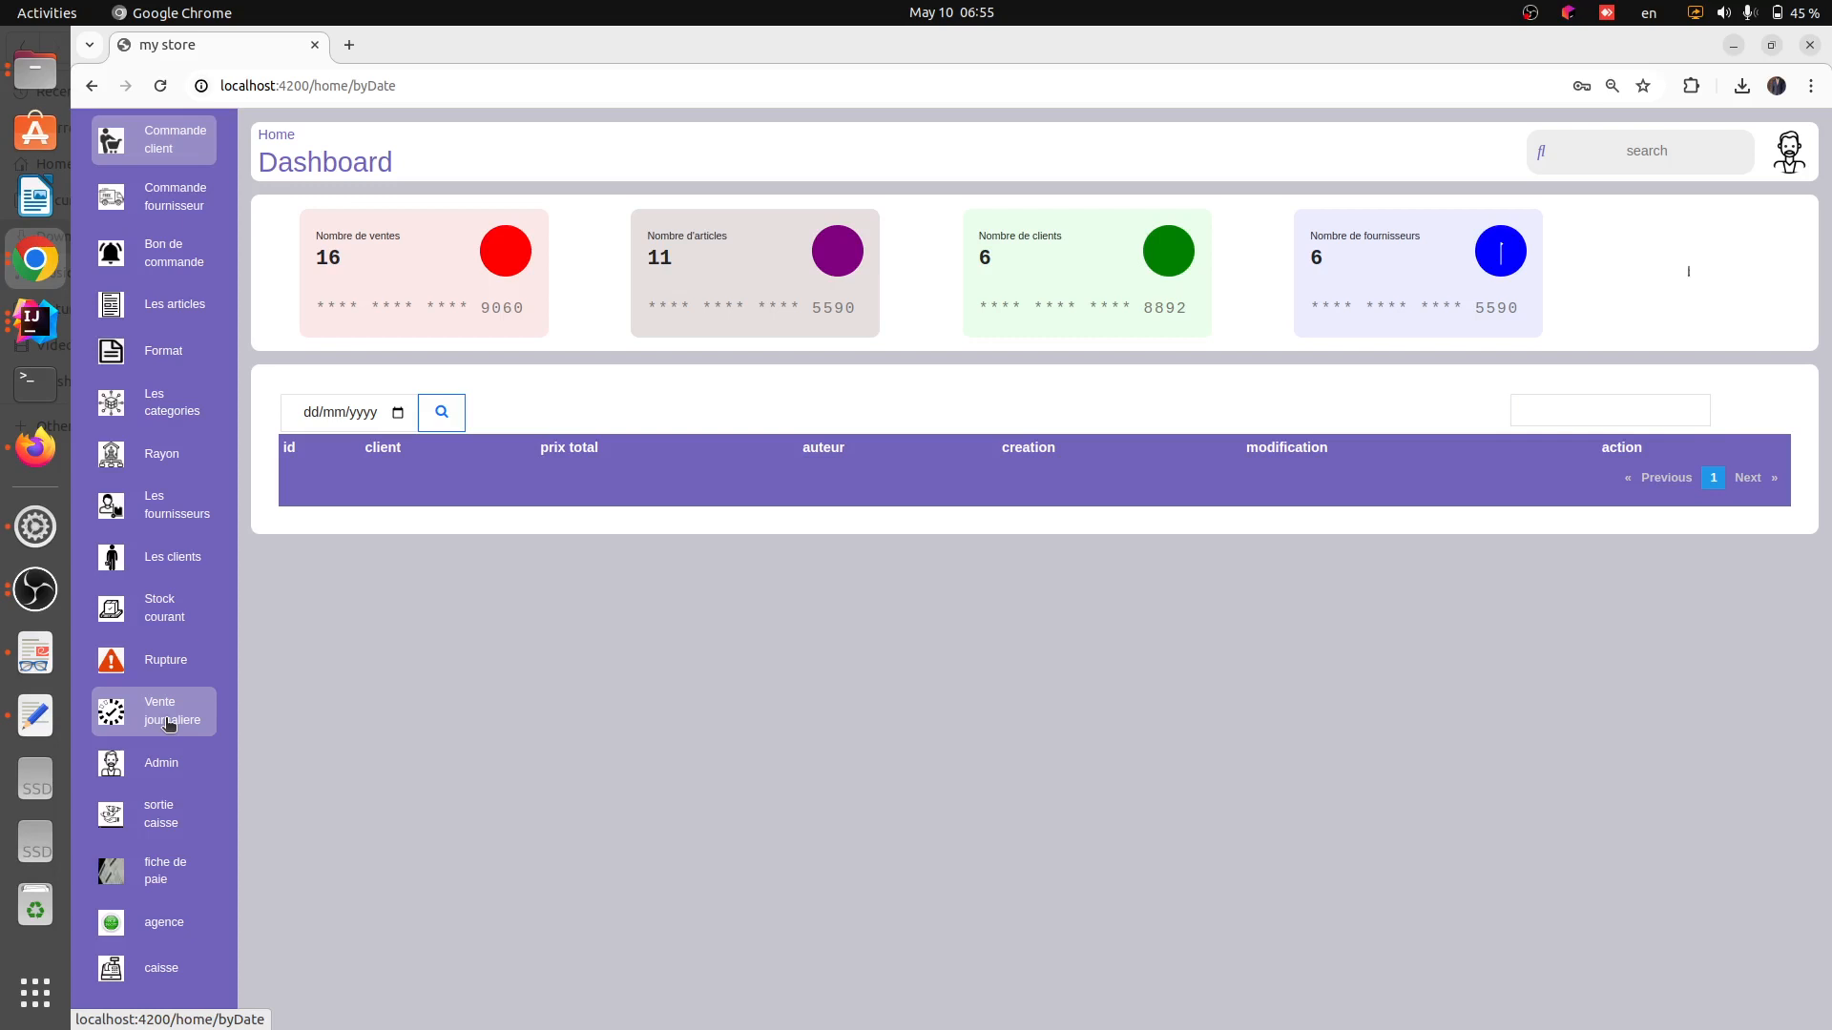
click(324, 413)
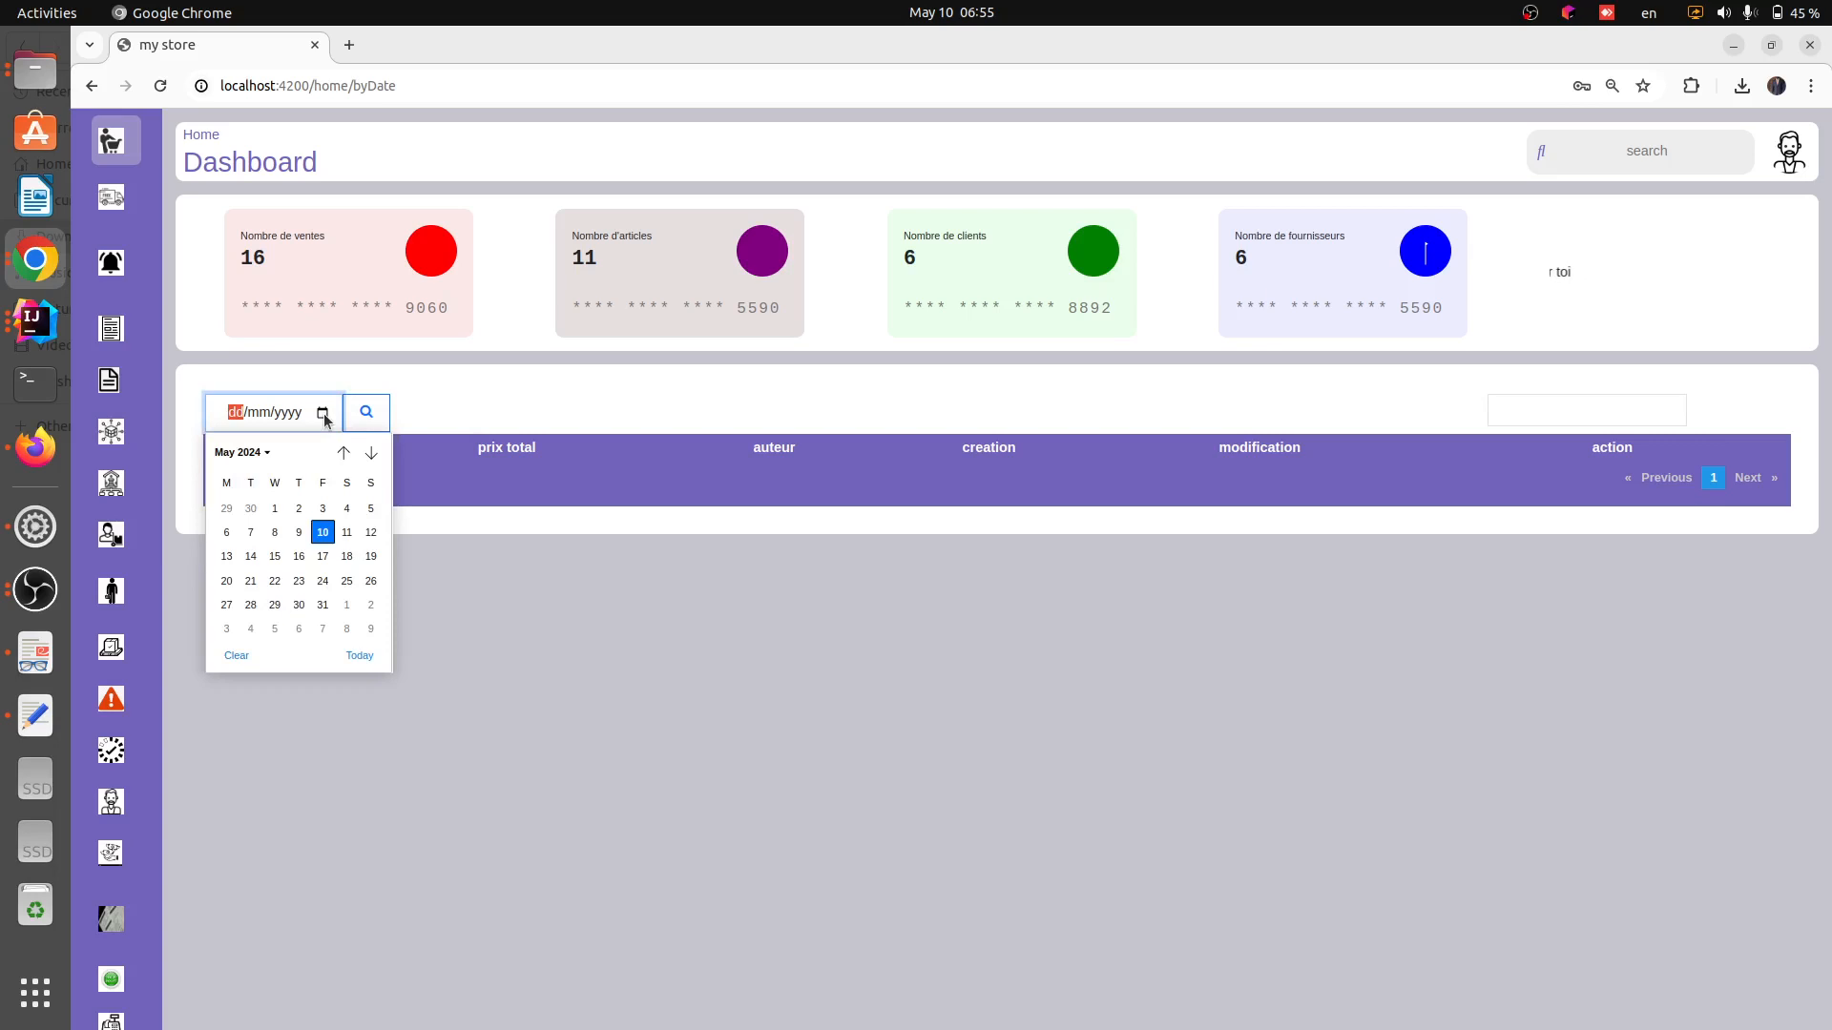
click(298, 535)
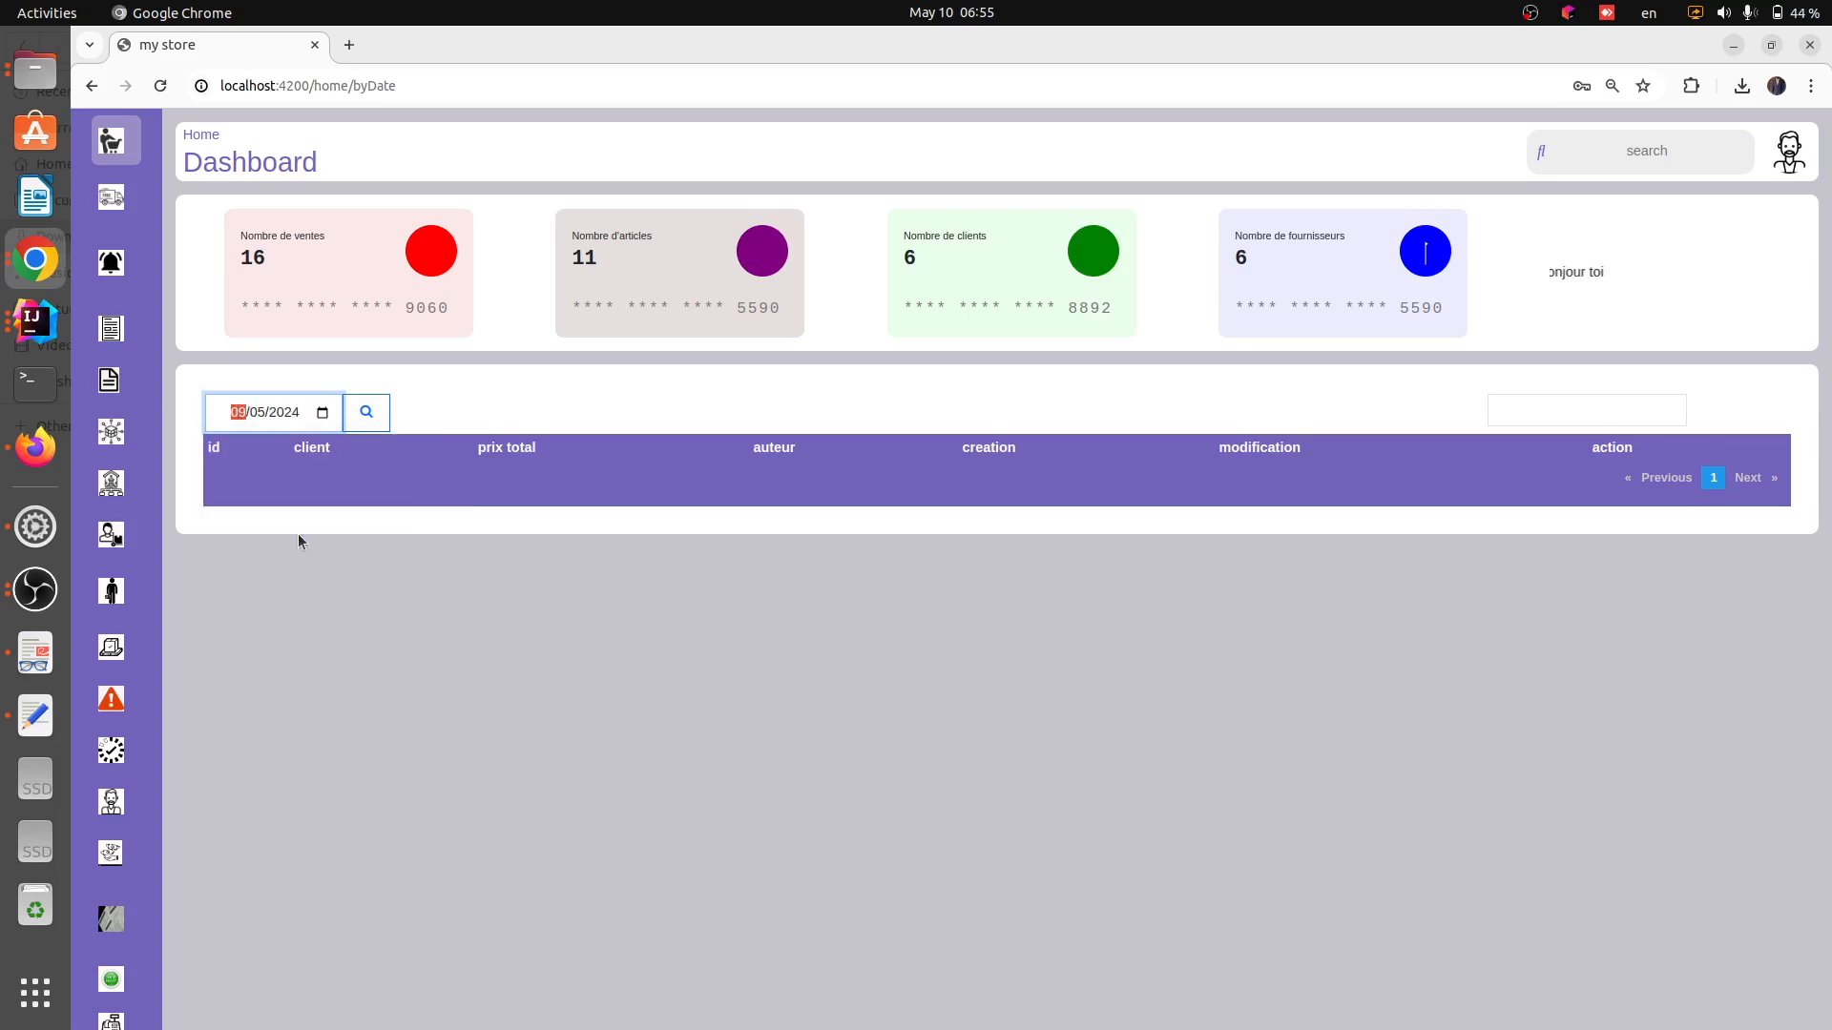
click(368, 414)
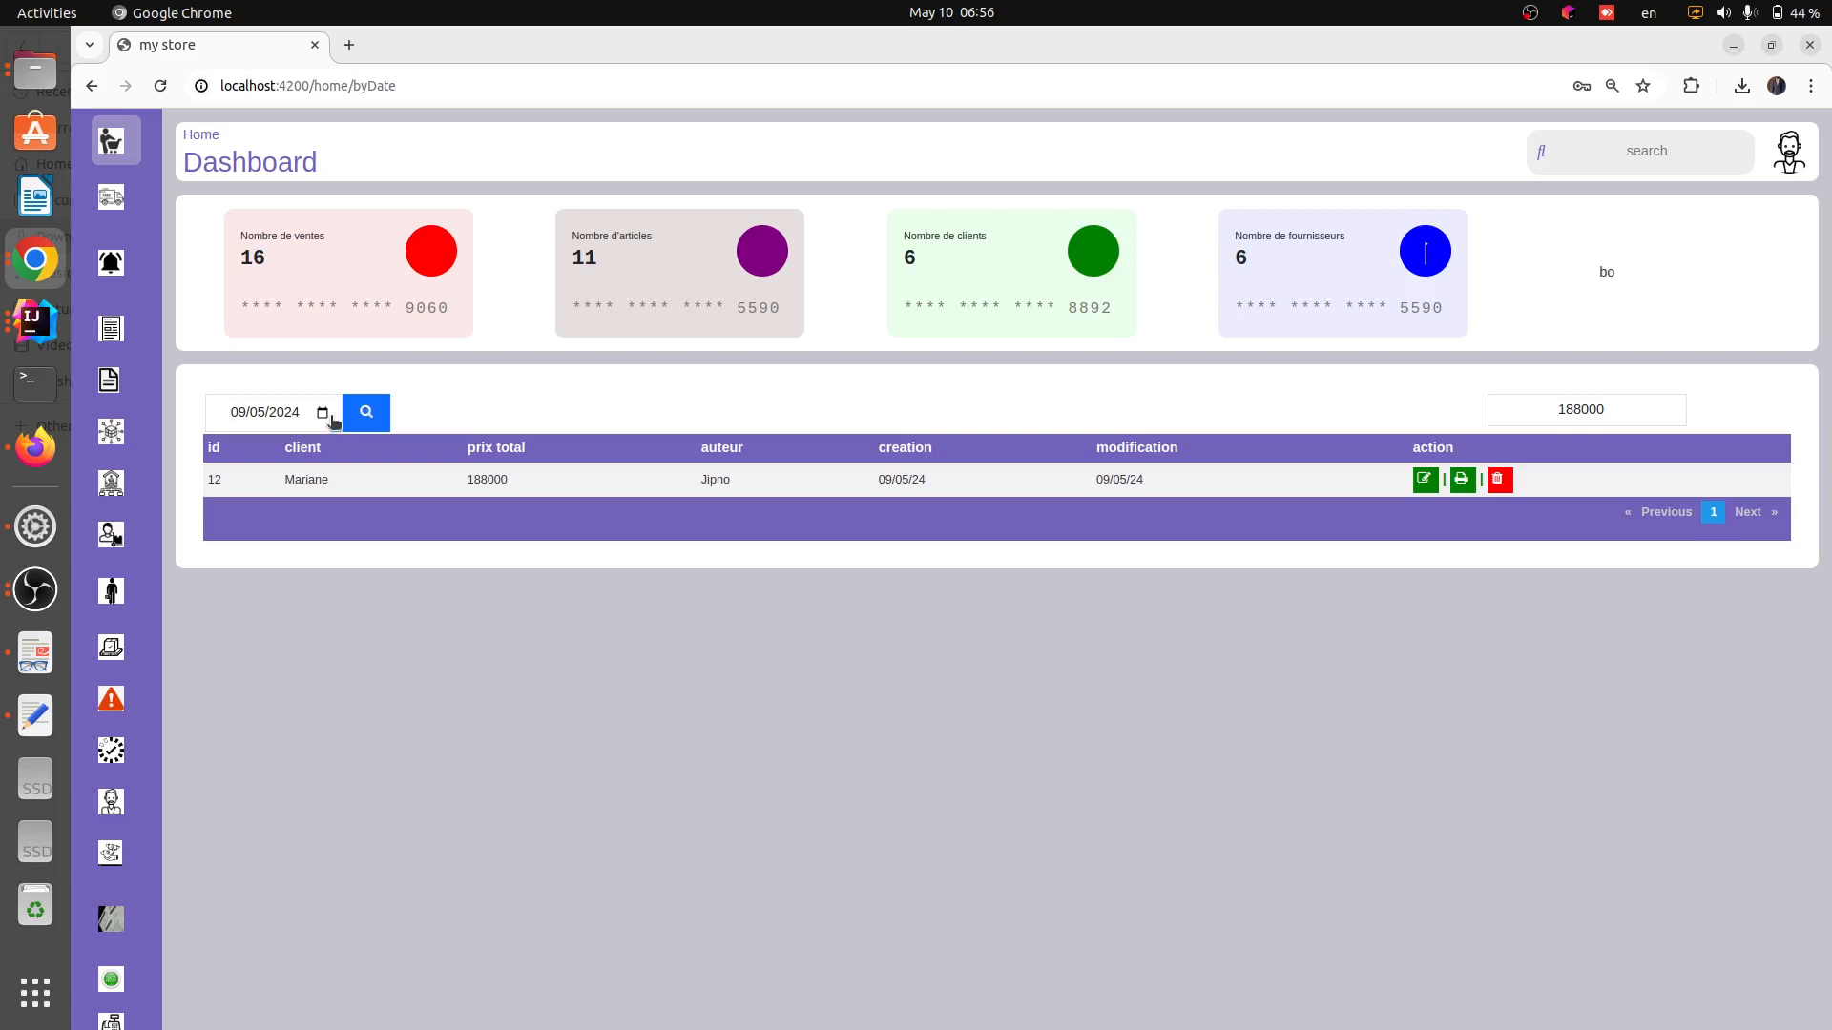
Open the client orders list and compare the rows dated 09/05/24 and 10/05/24
mouse_move(150, 197)
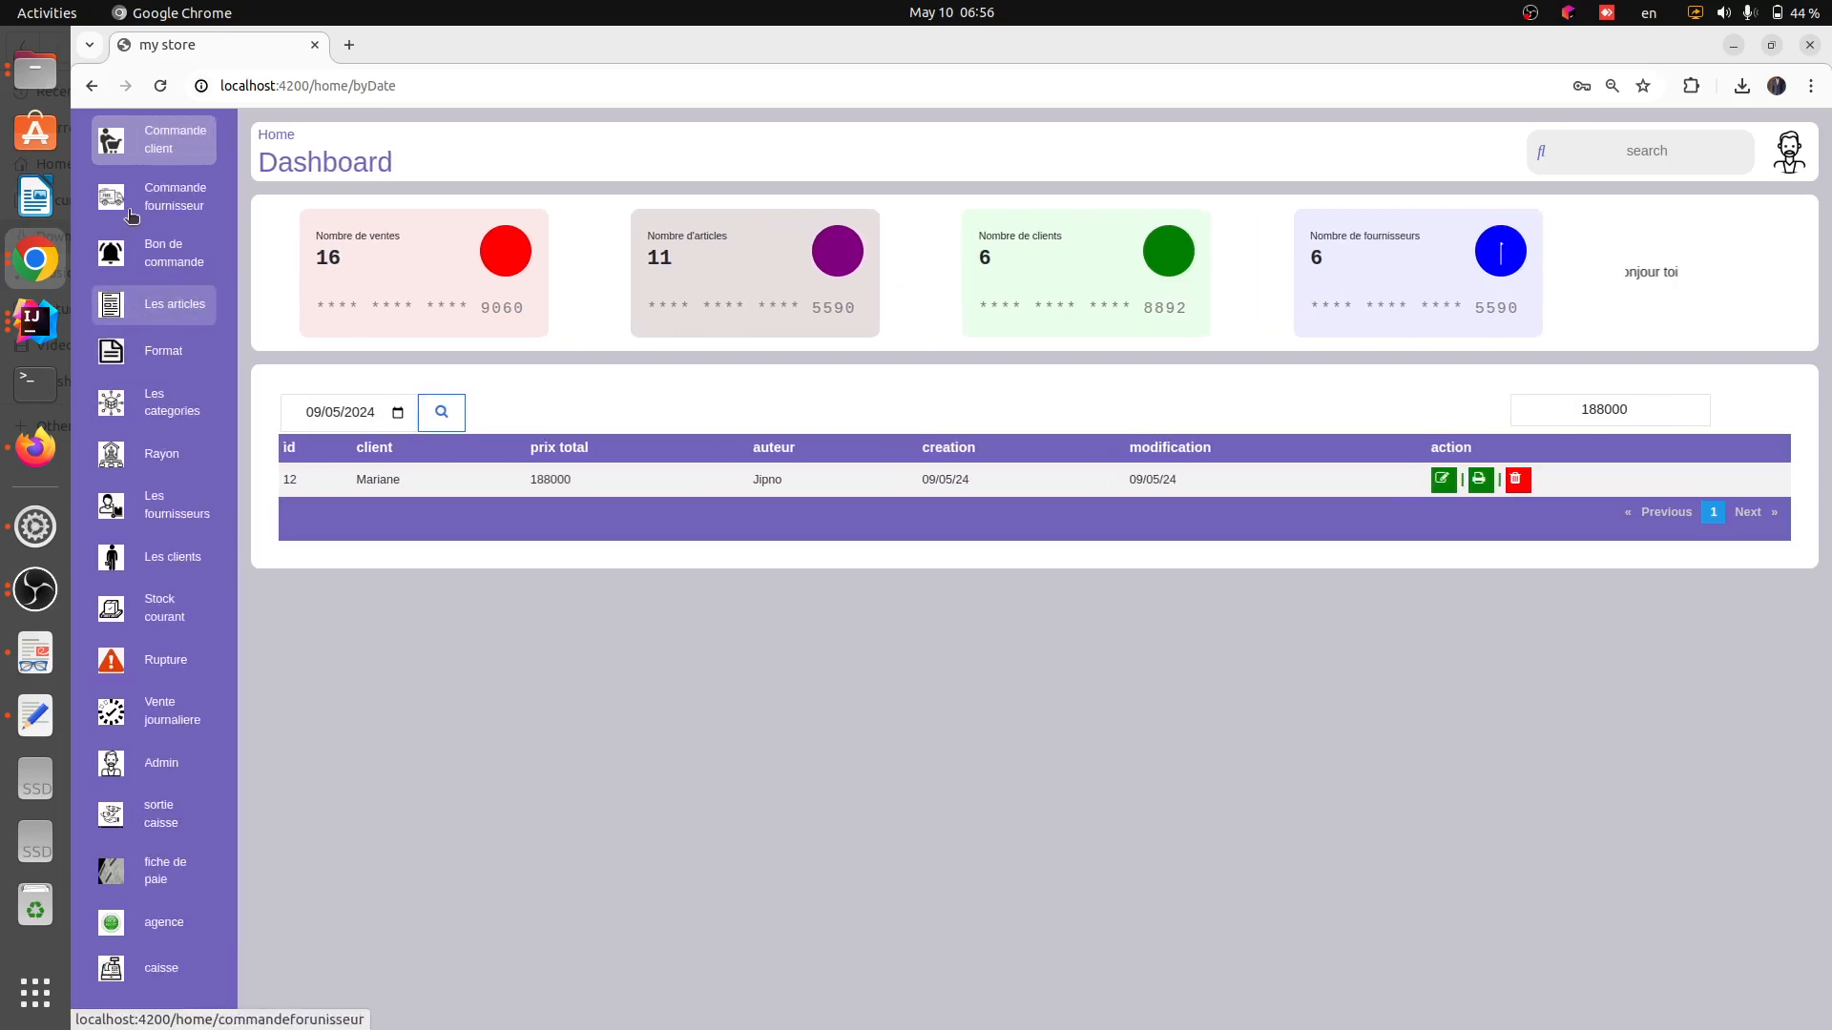
click(153, 140)
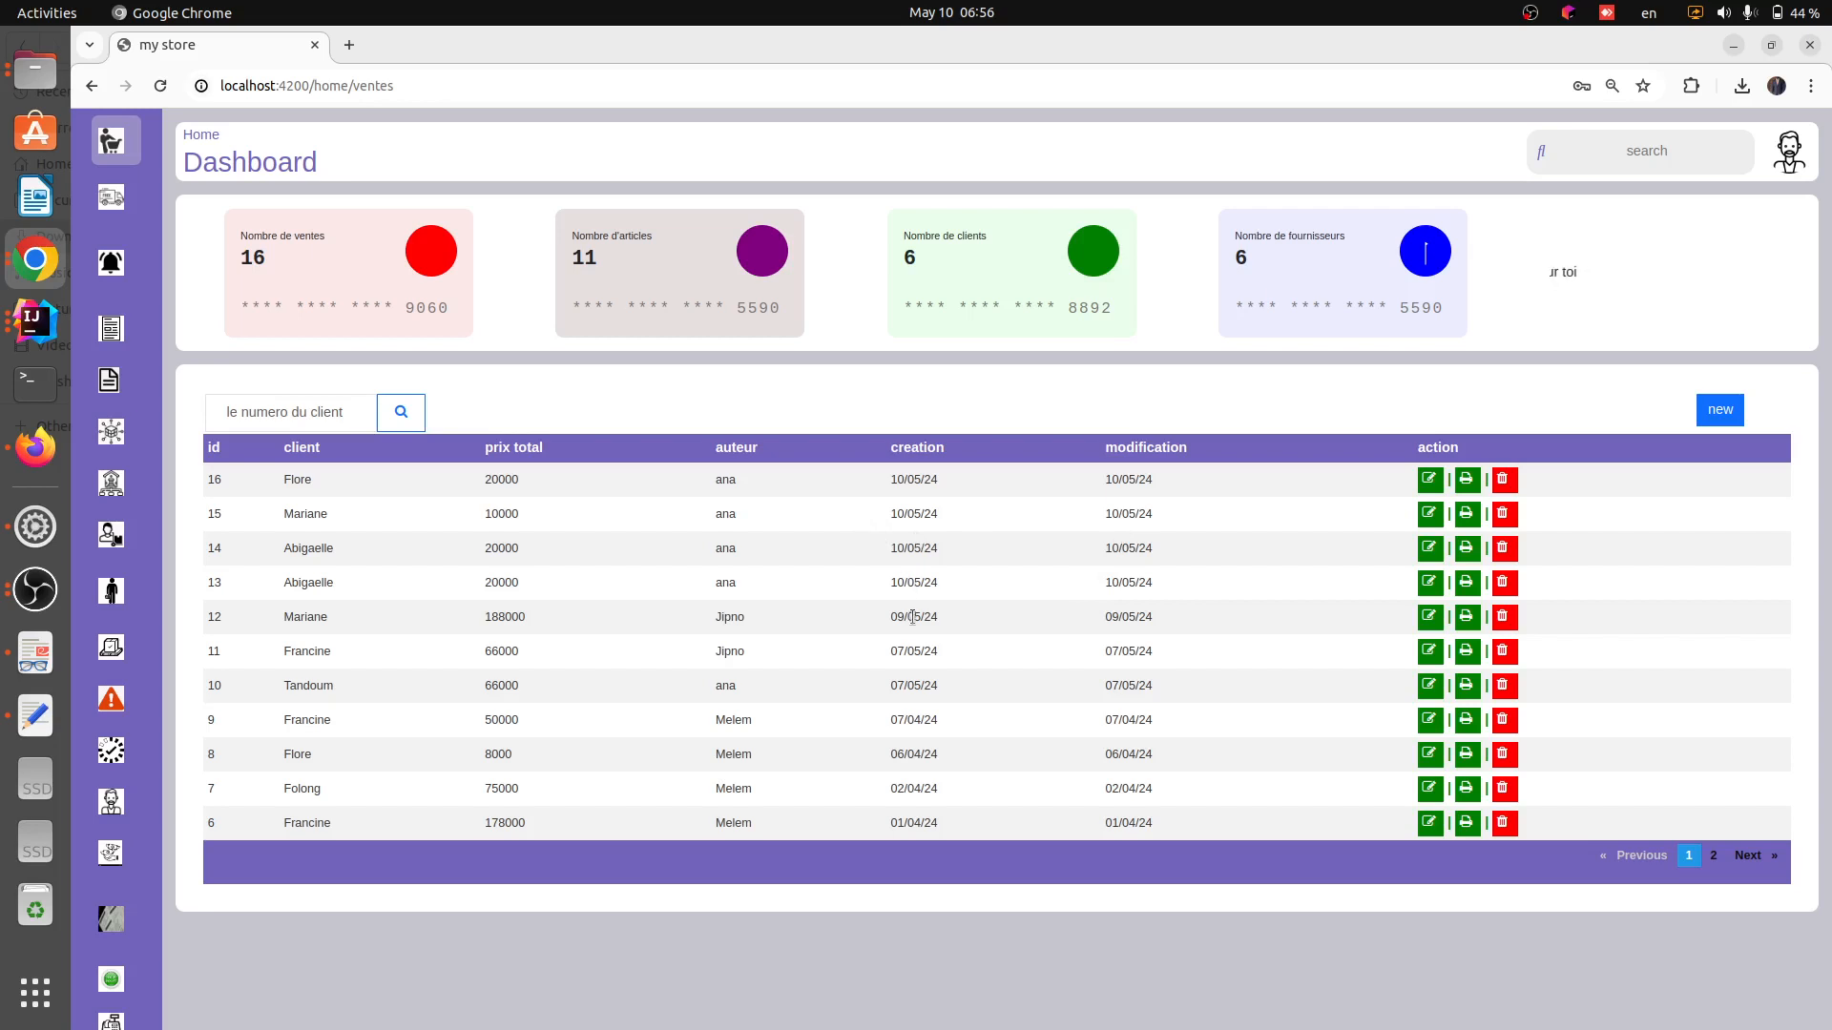
drag(276, 625, 1134, 625)
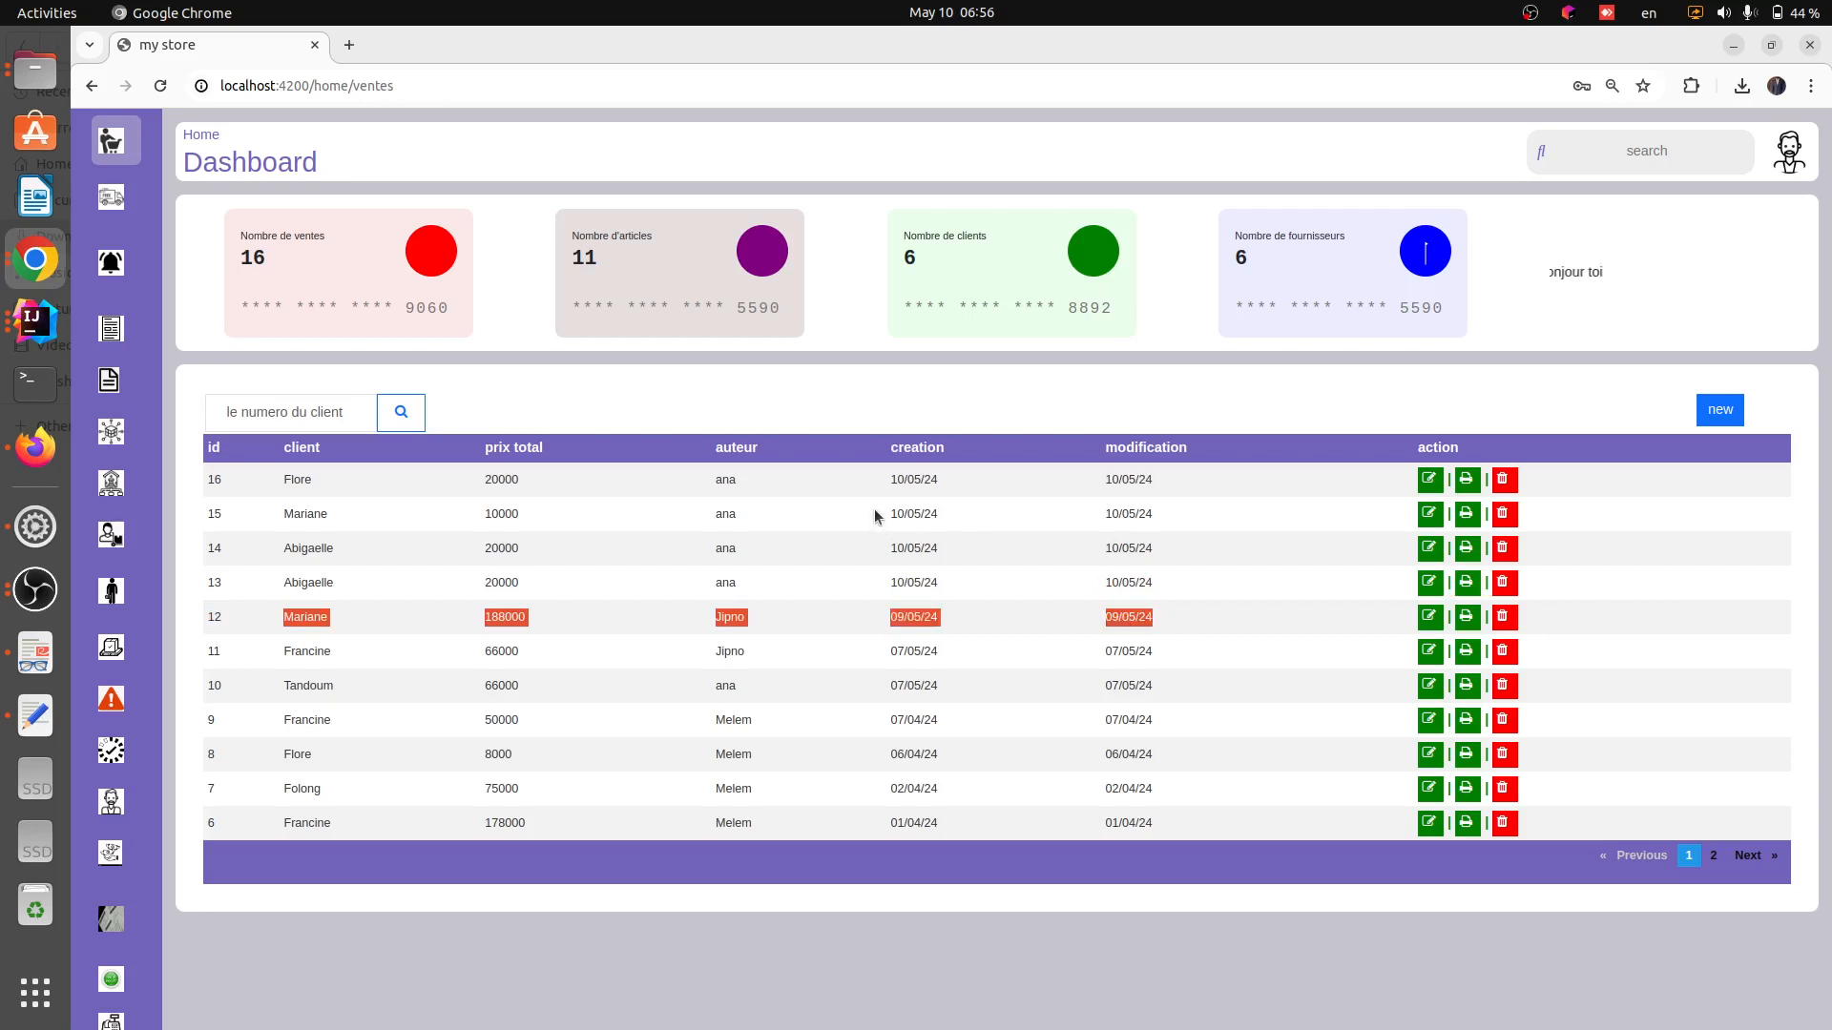
drag(874, 508, 983, 588)
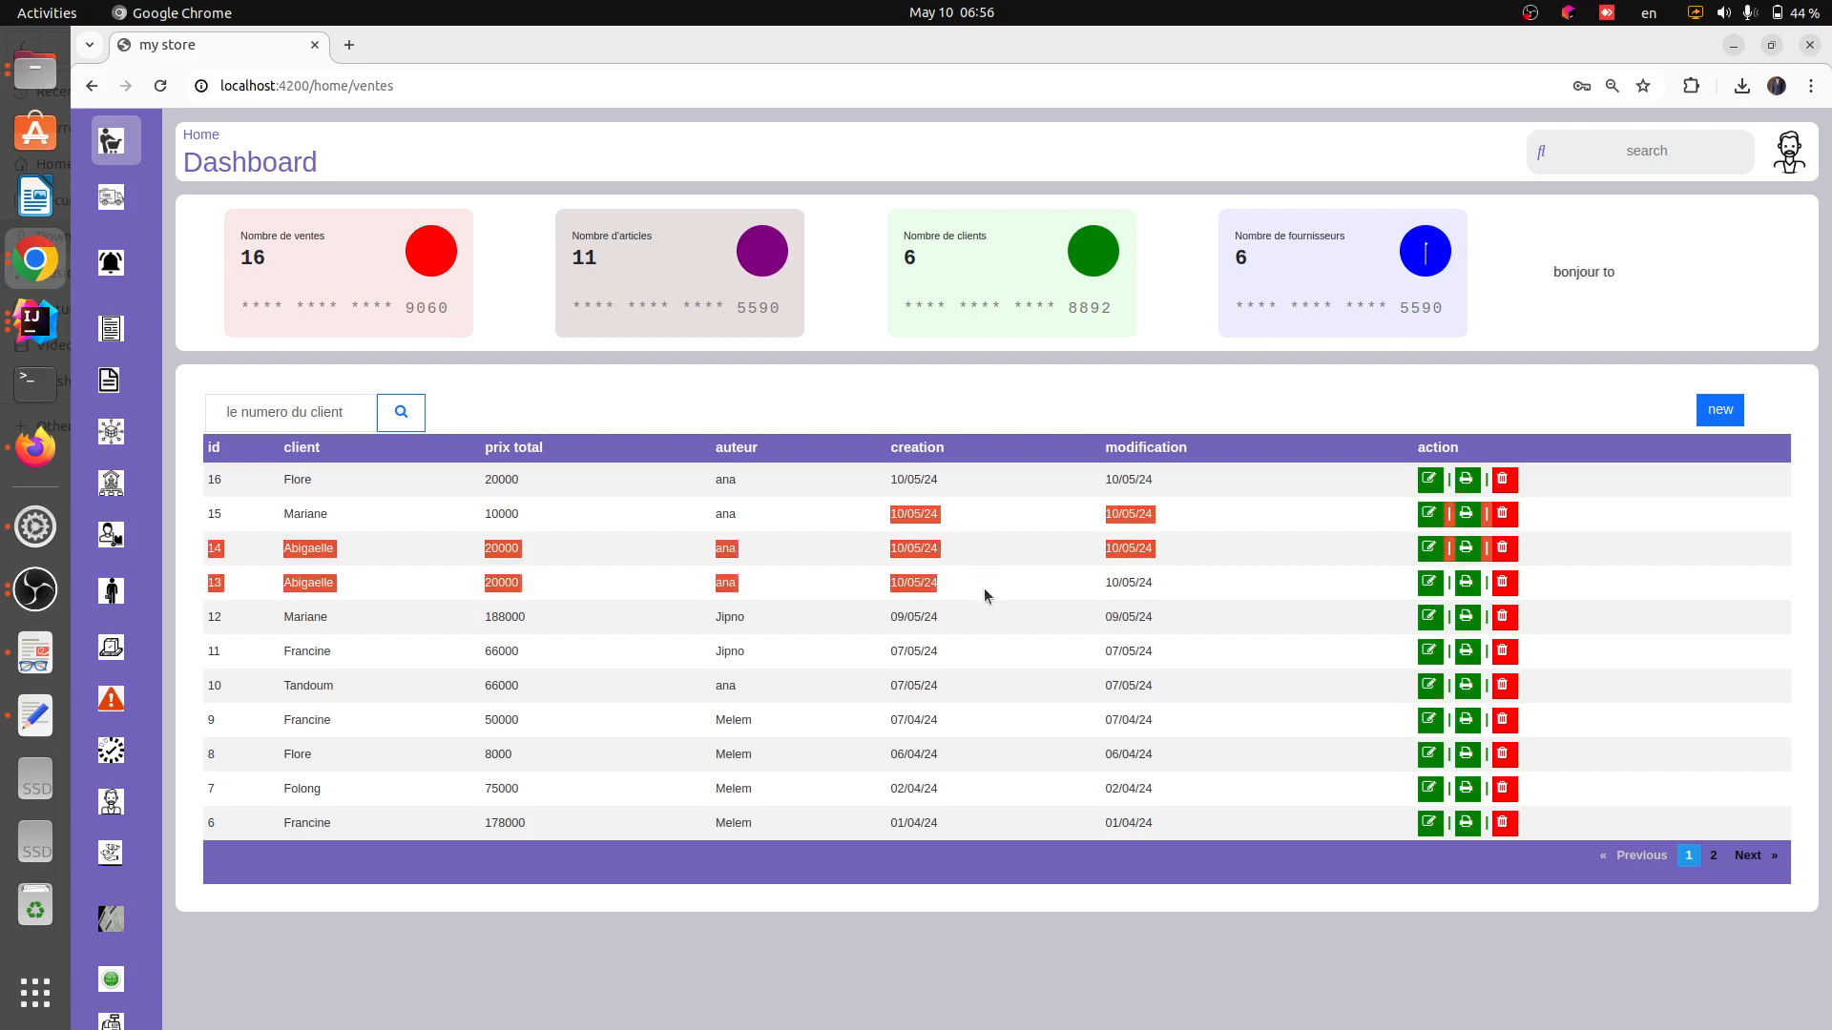
Open the daily sales page again and search for sales dated 10/05/2024
mouse_move(116, 527)
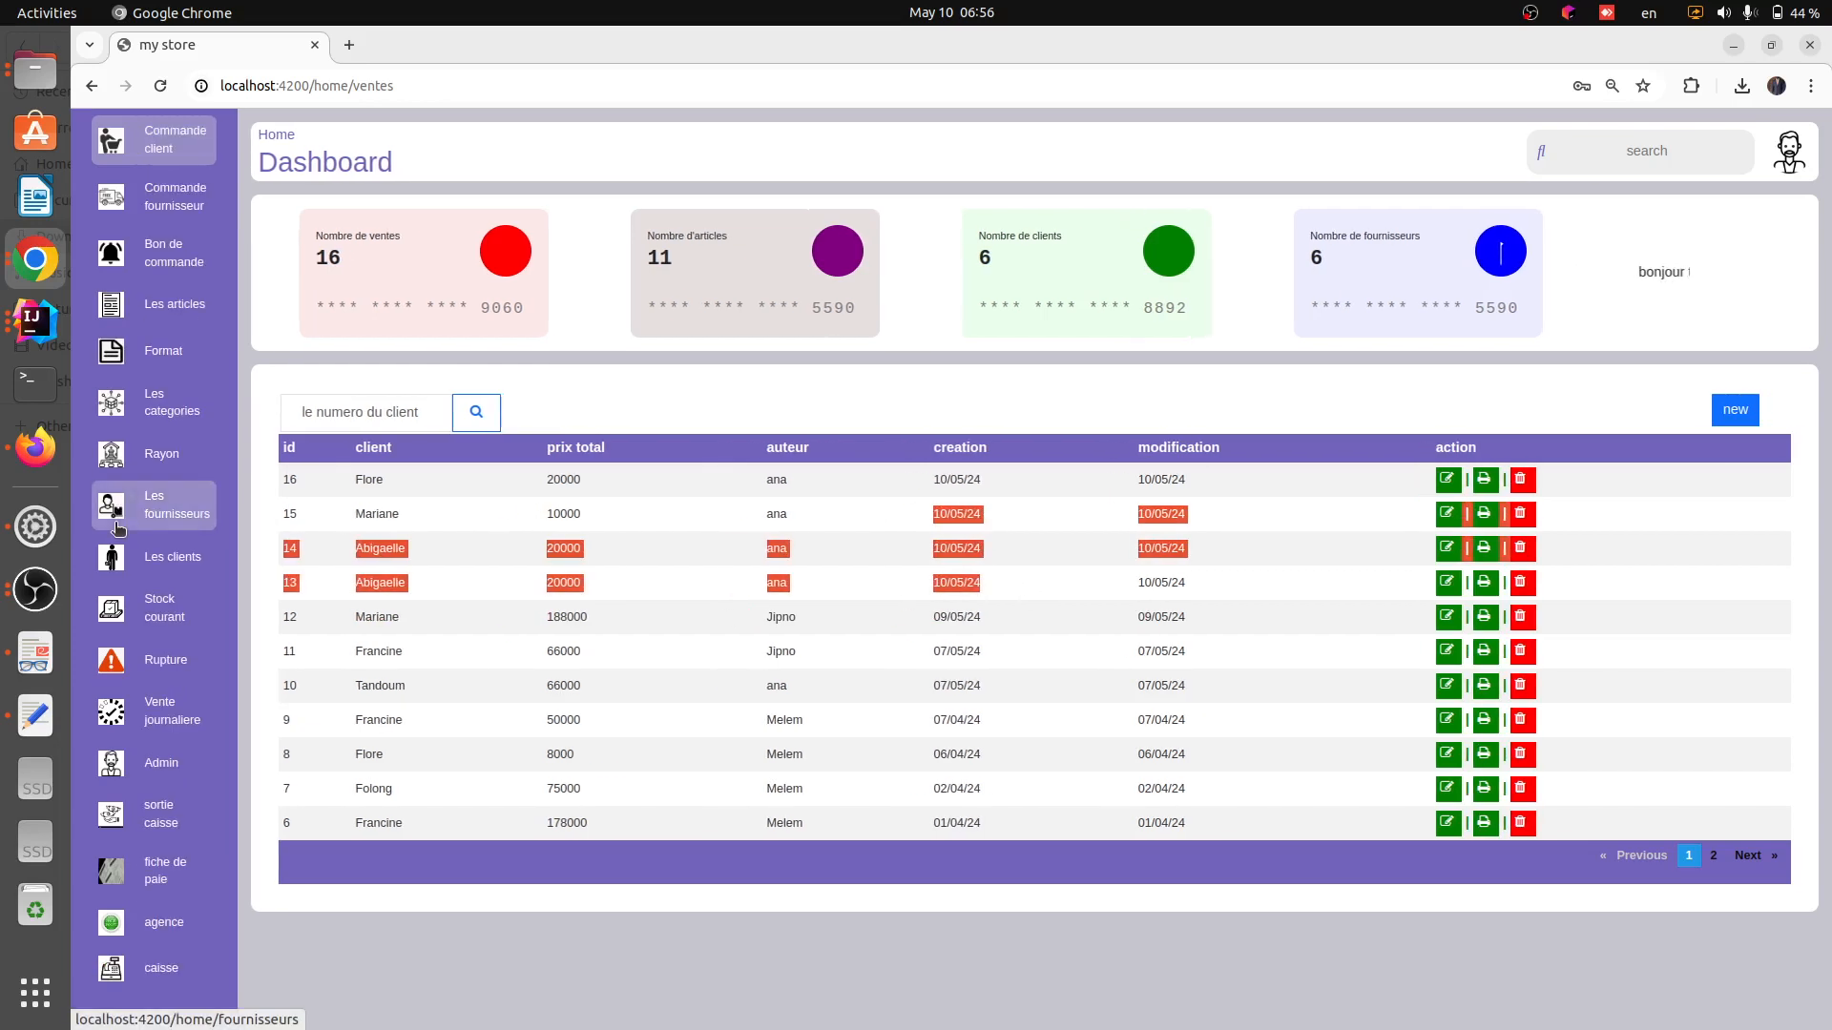
click(183, 725)
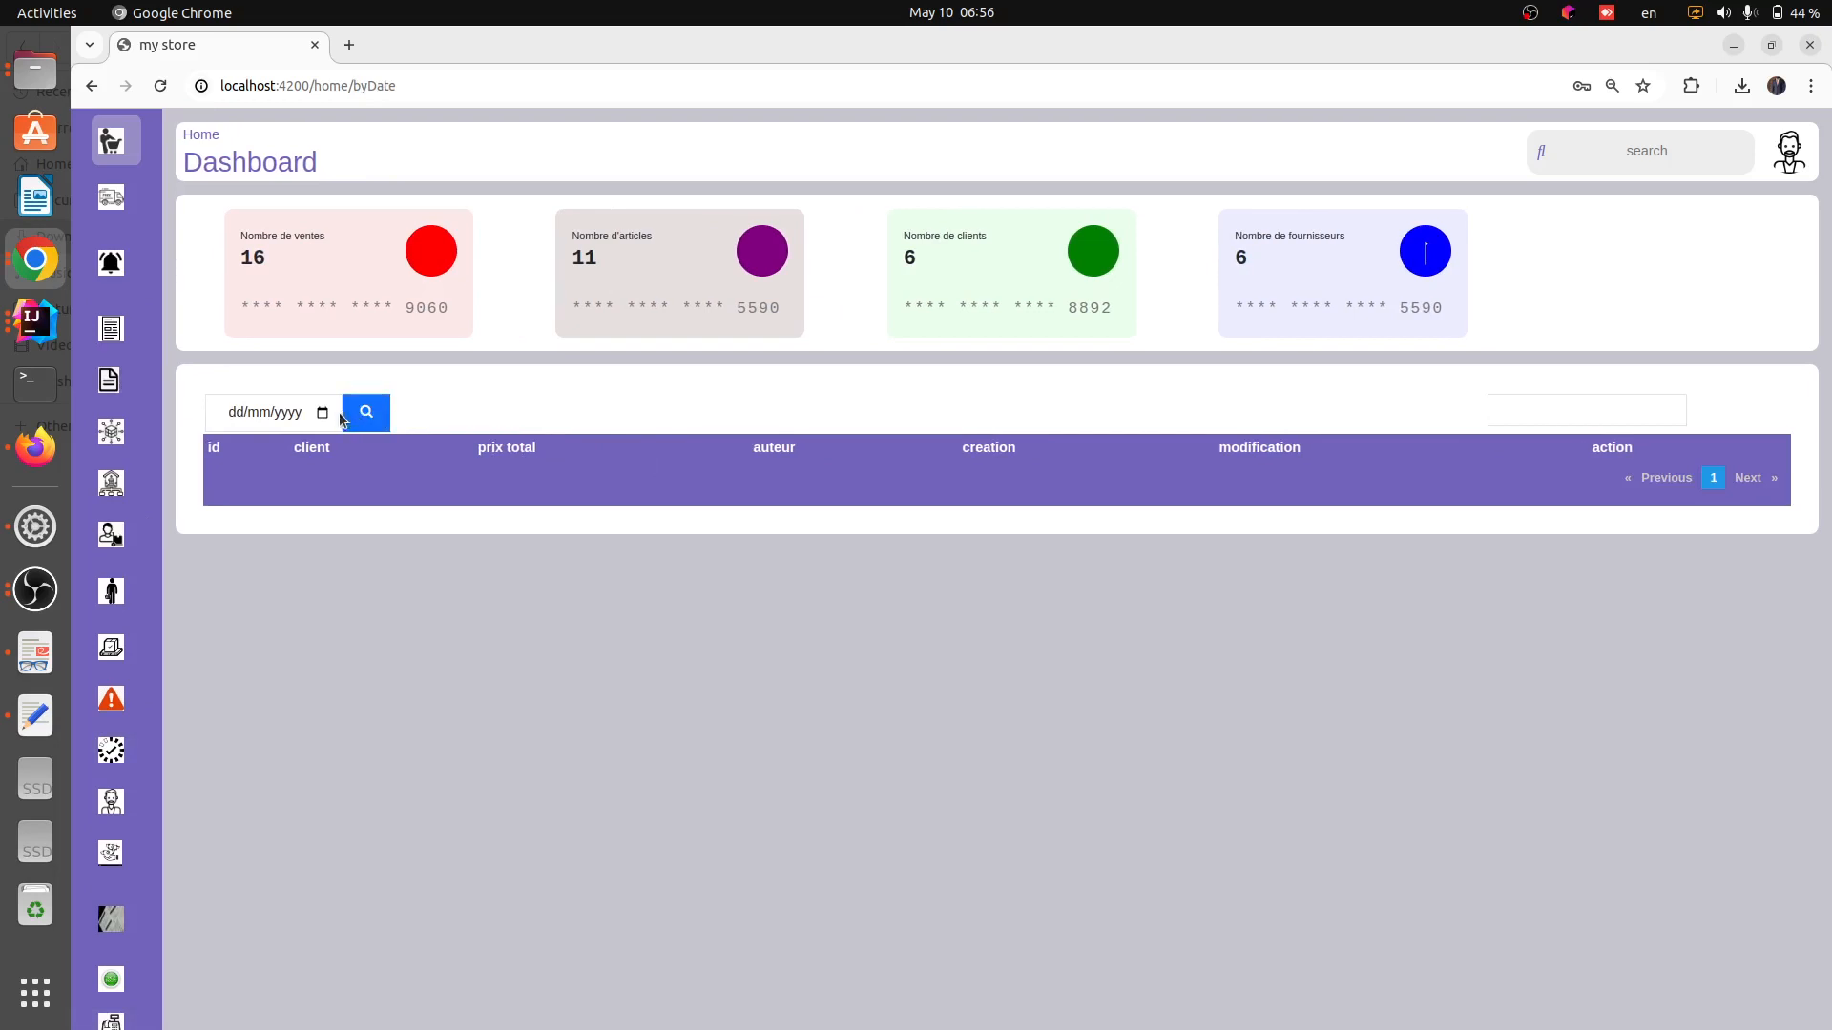
click(323, 412)
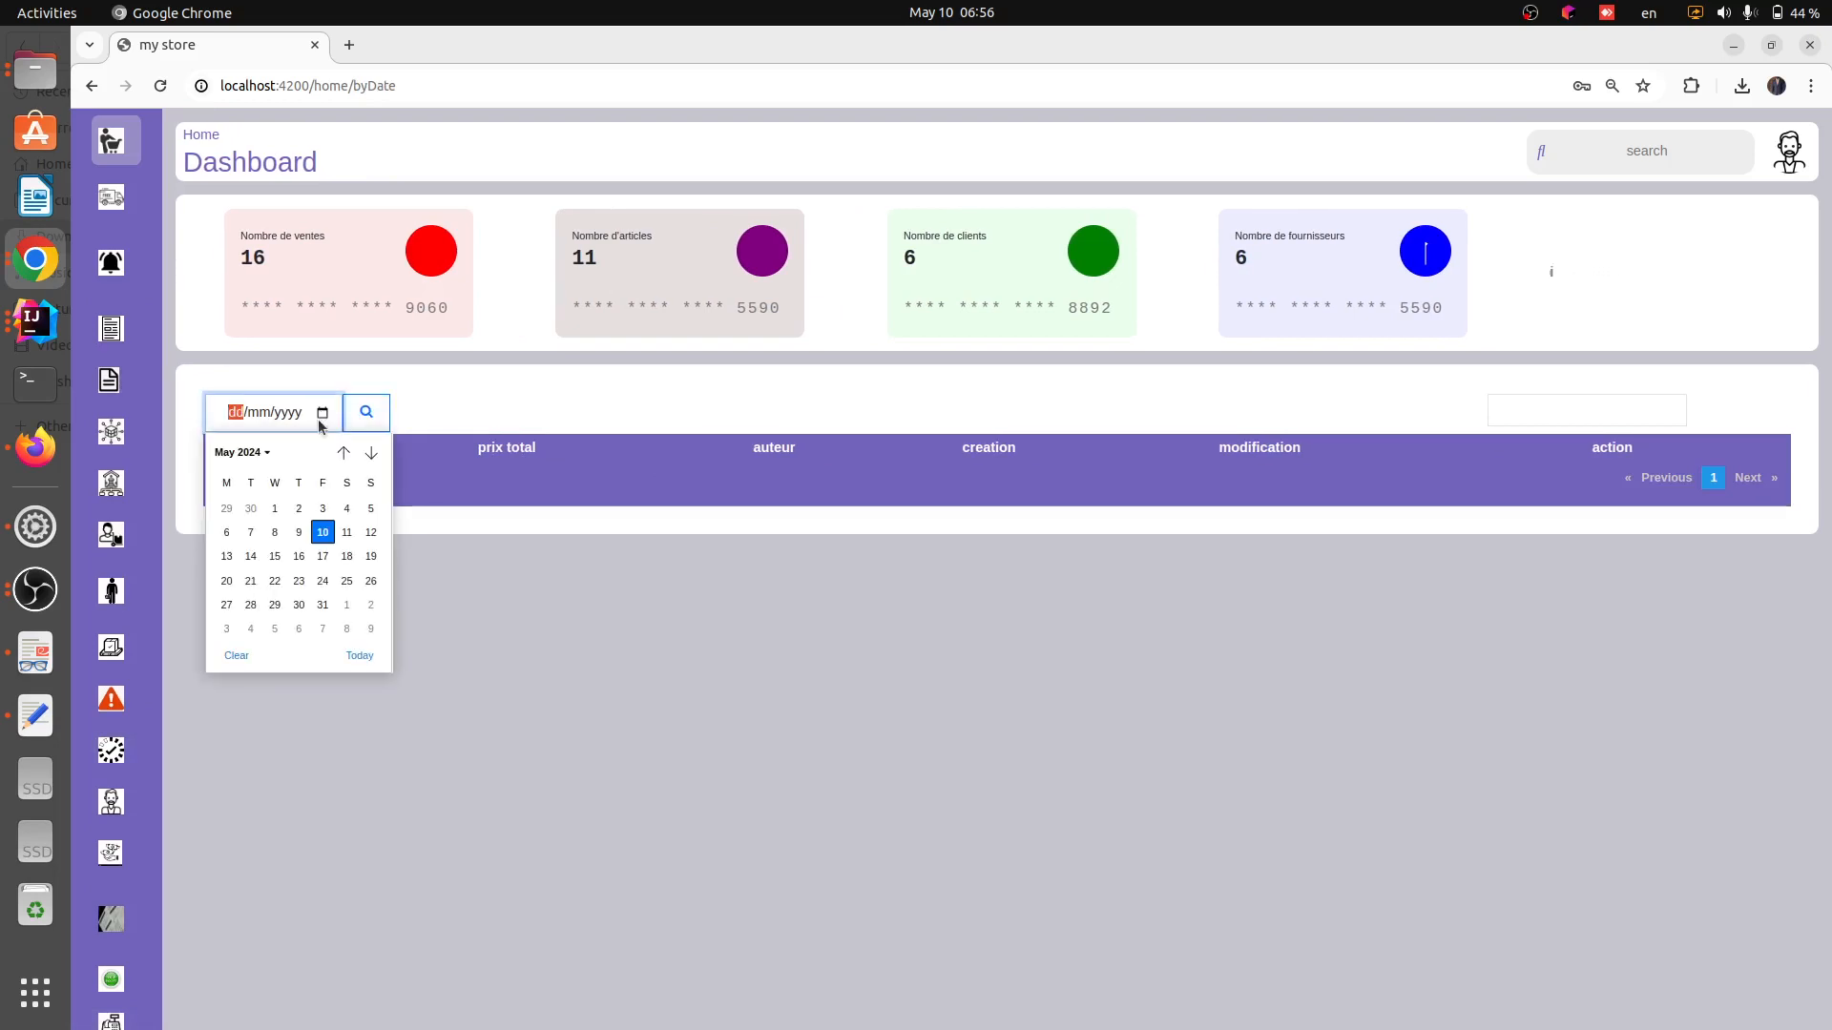
click(323, 534)
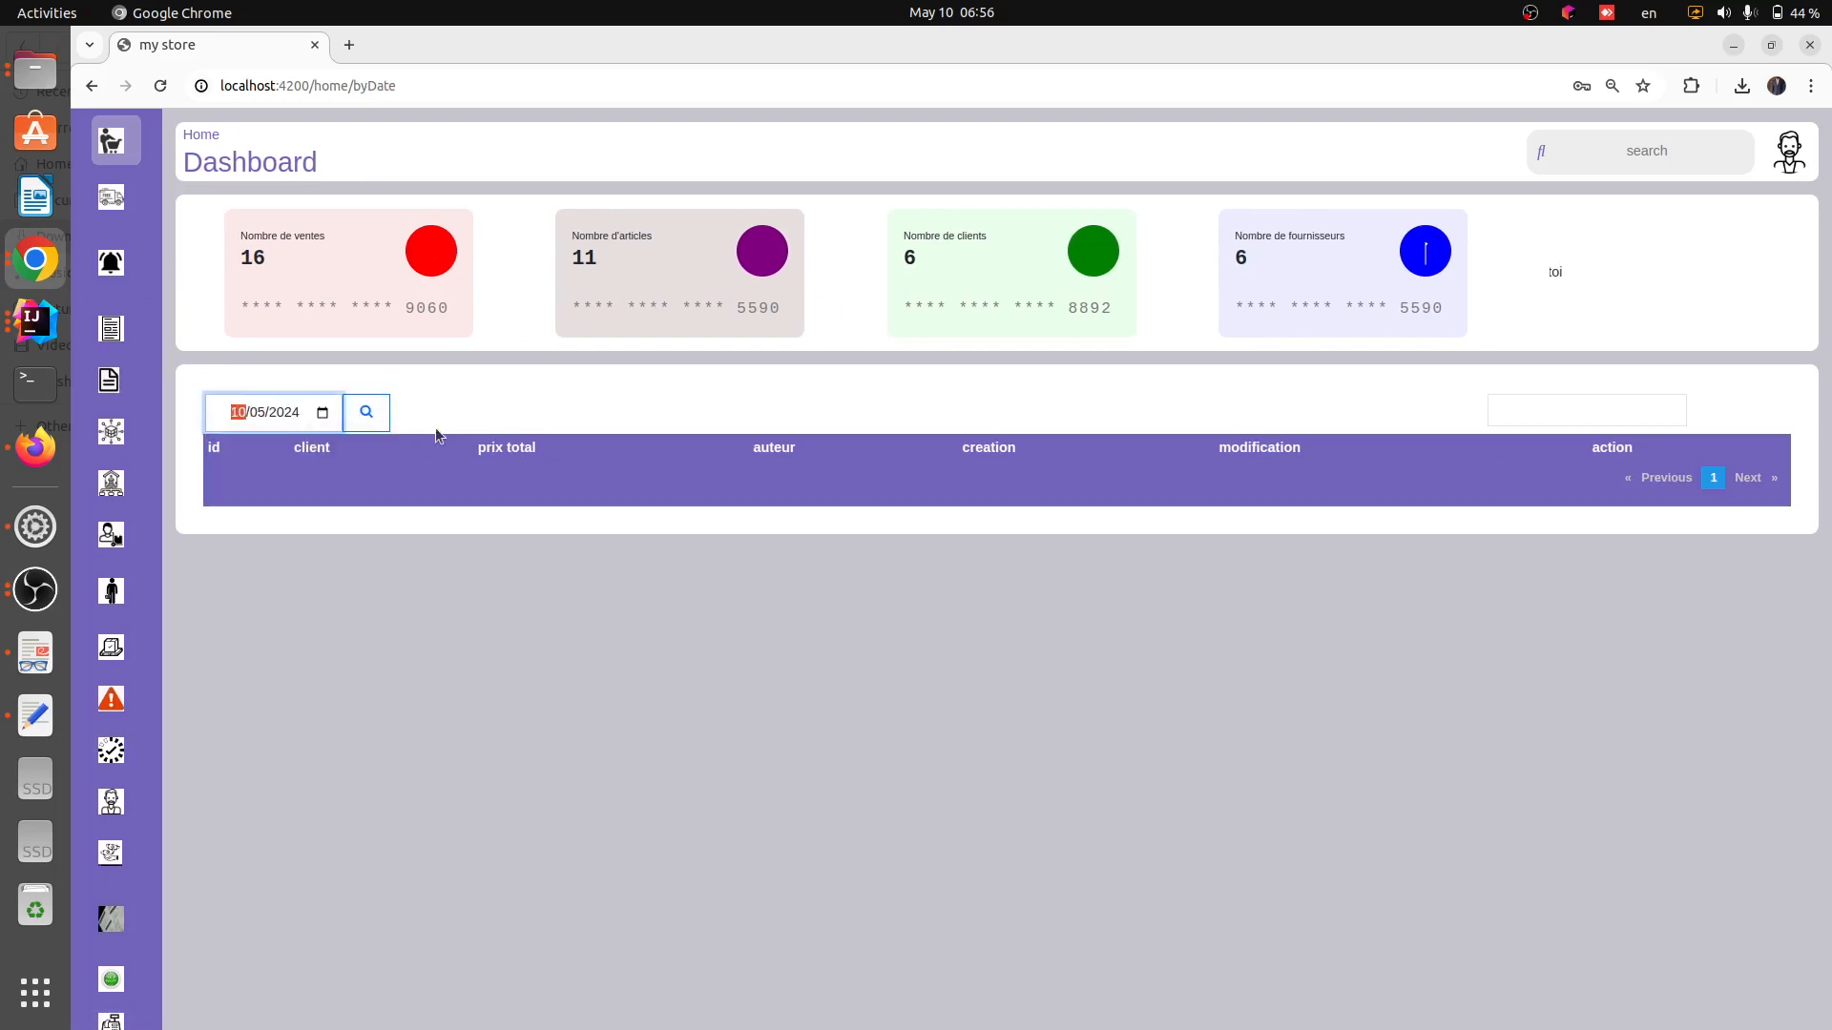
click(366, 412)
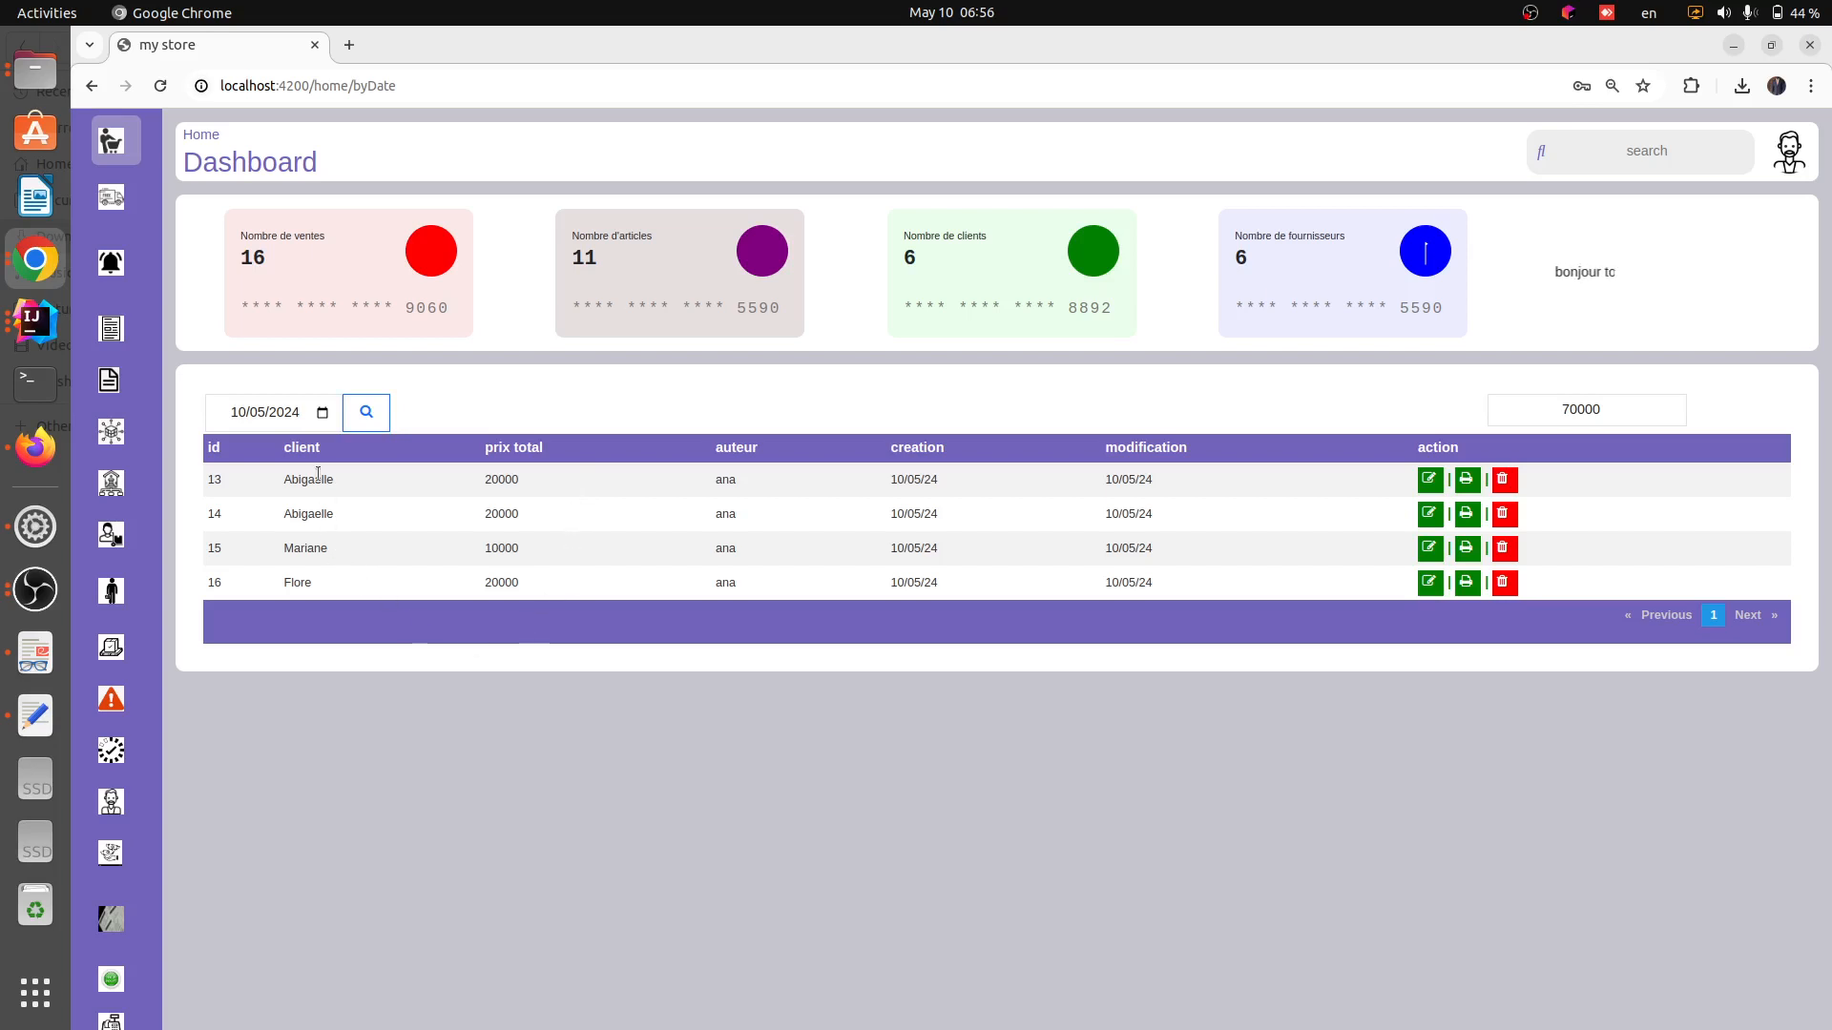
Compare the 10/05/24 client orders against the daily sales page and its total field
mouse_move(133, 305)
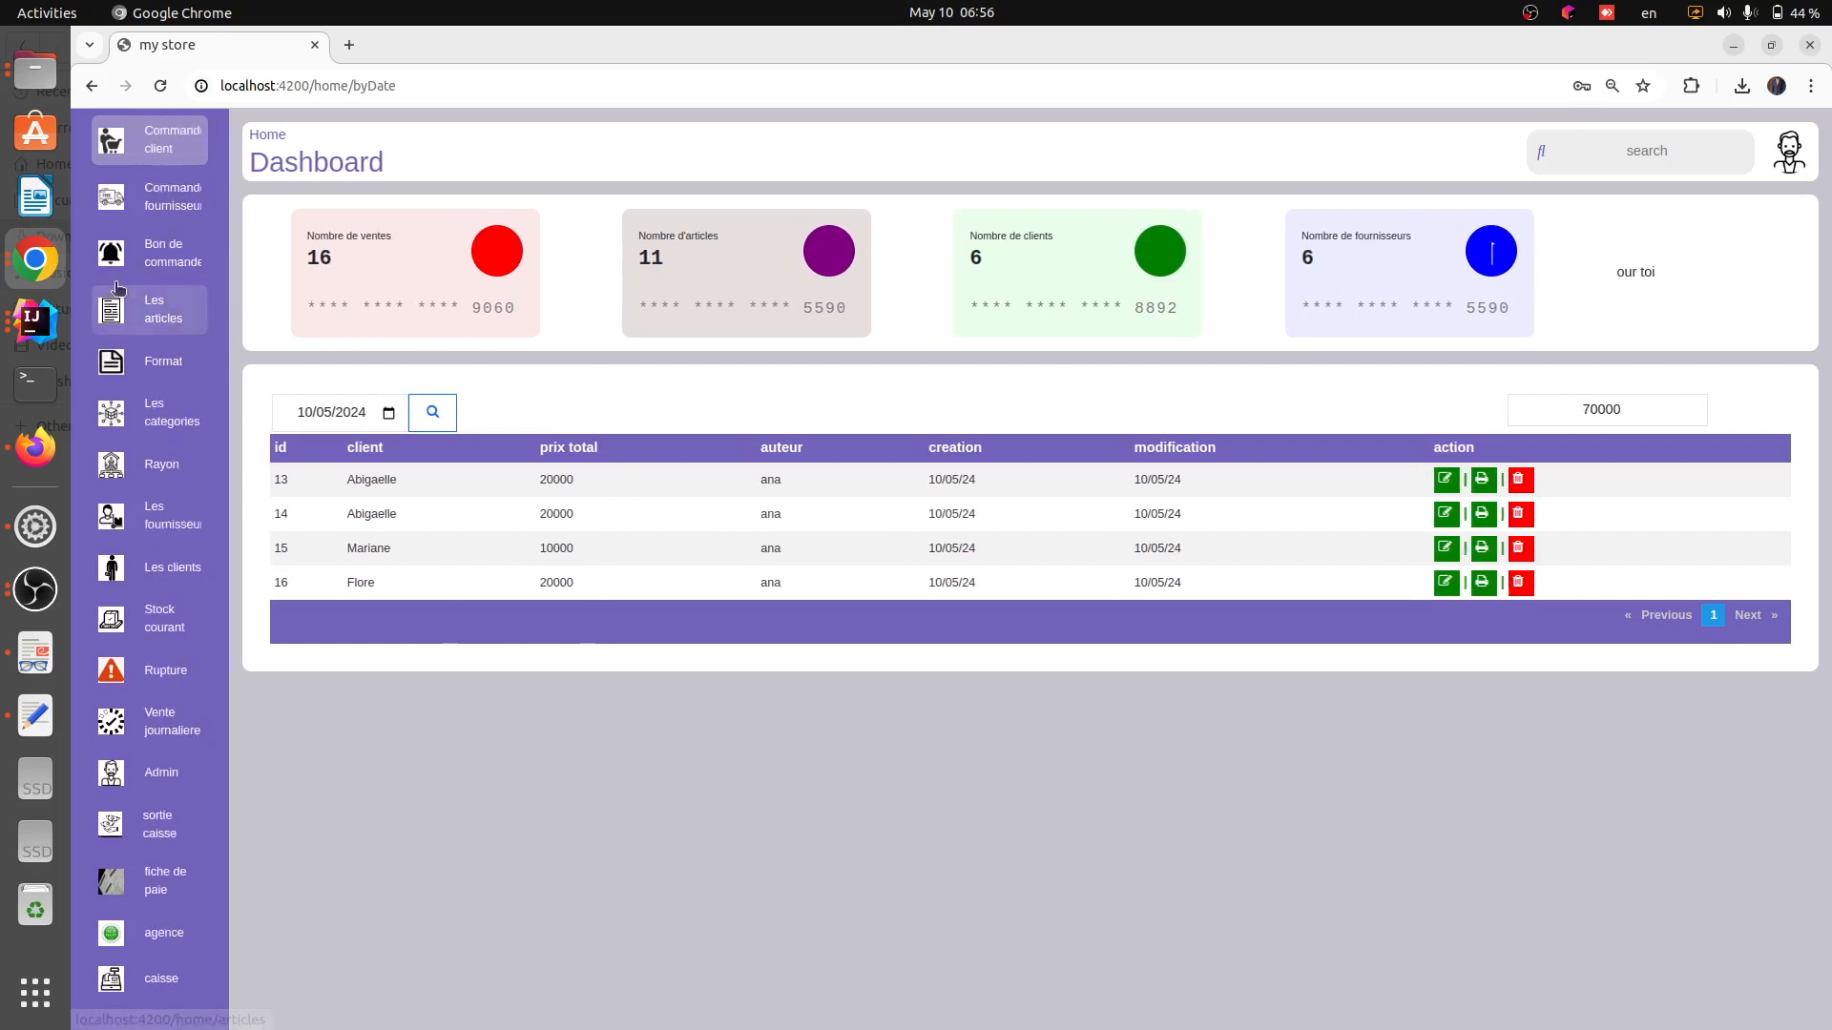
click(139, 150)
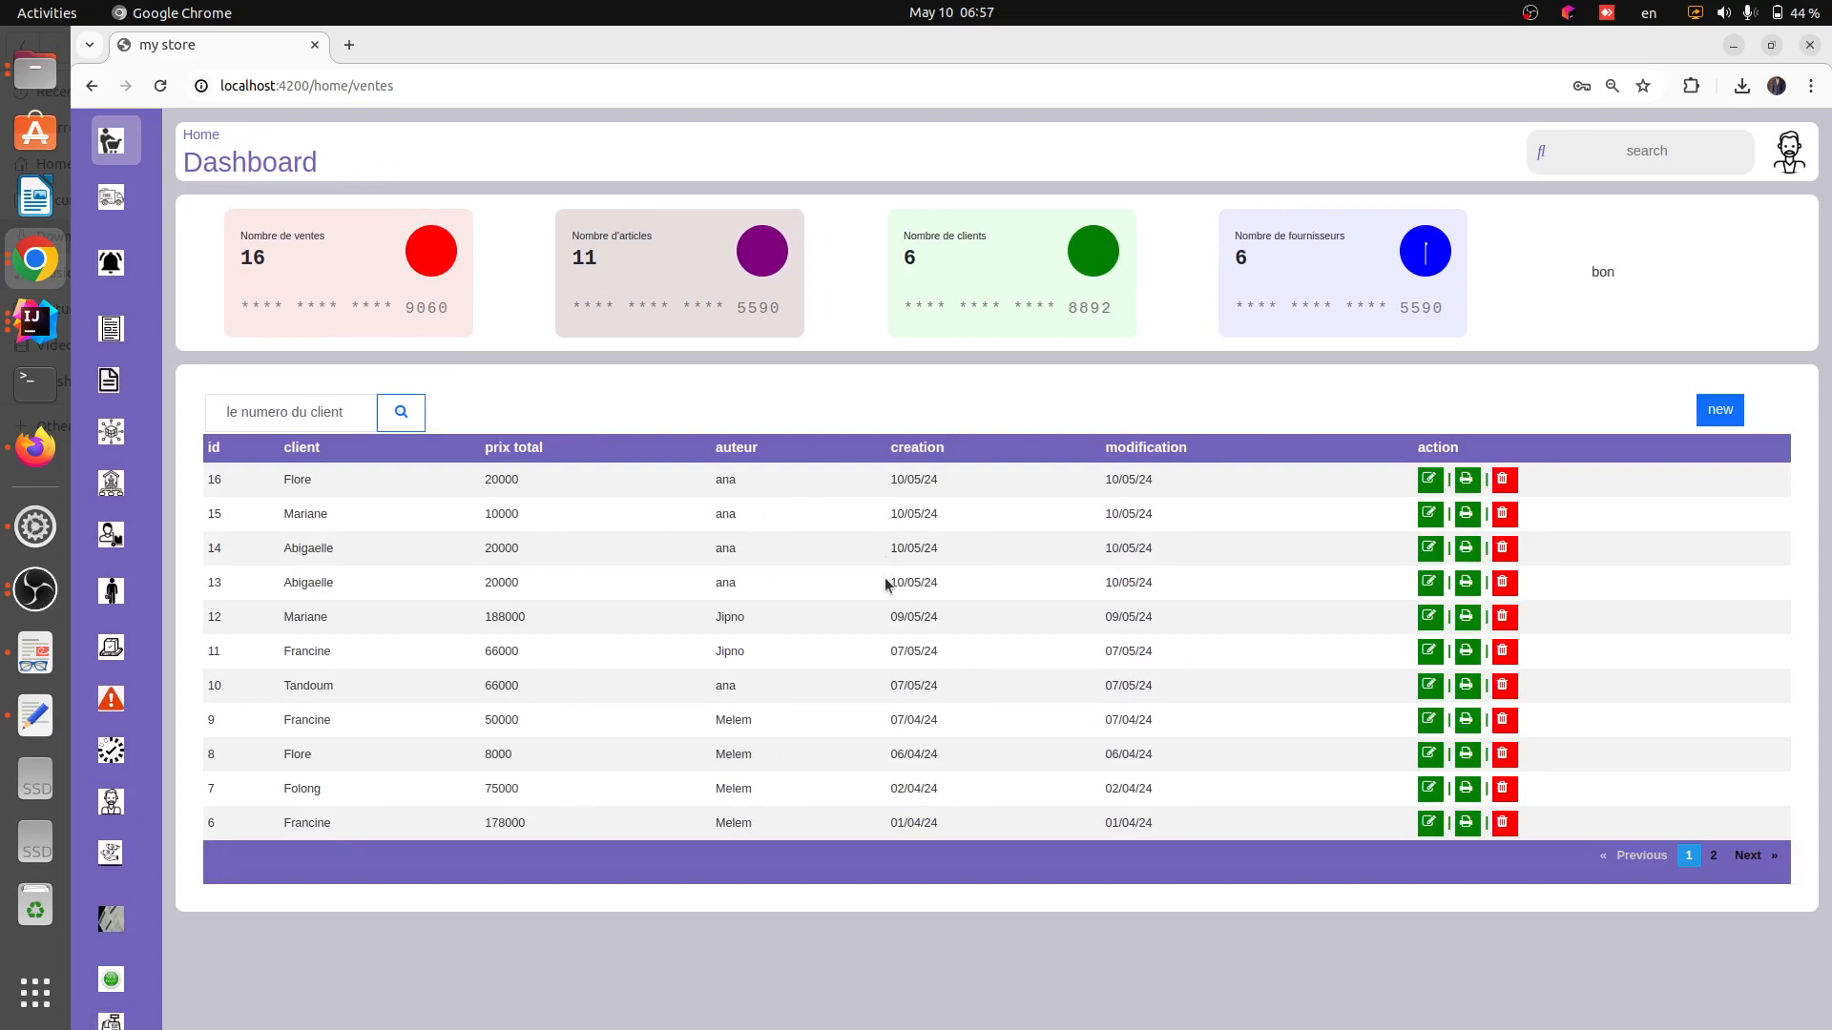
drag(885, 577, 1188, 575)
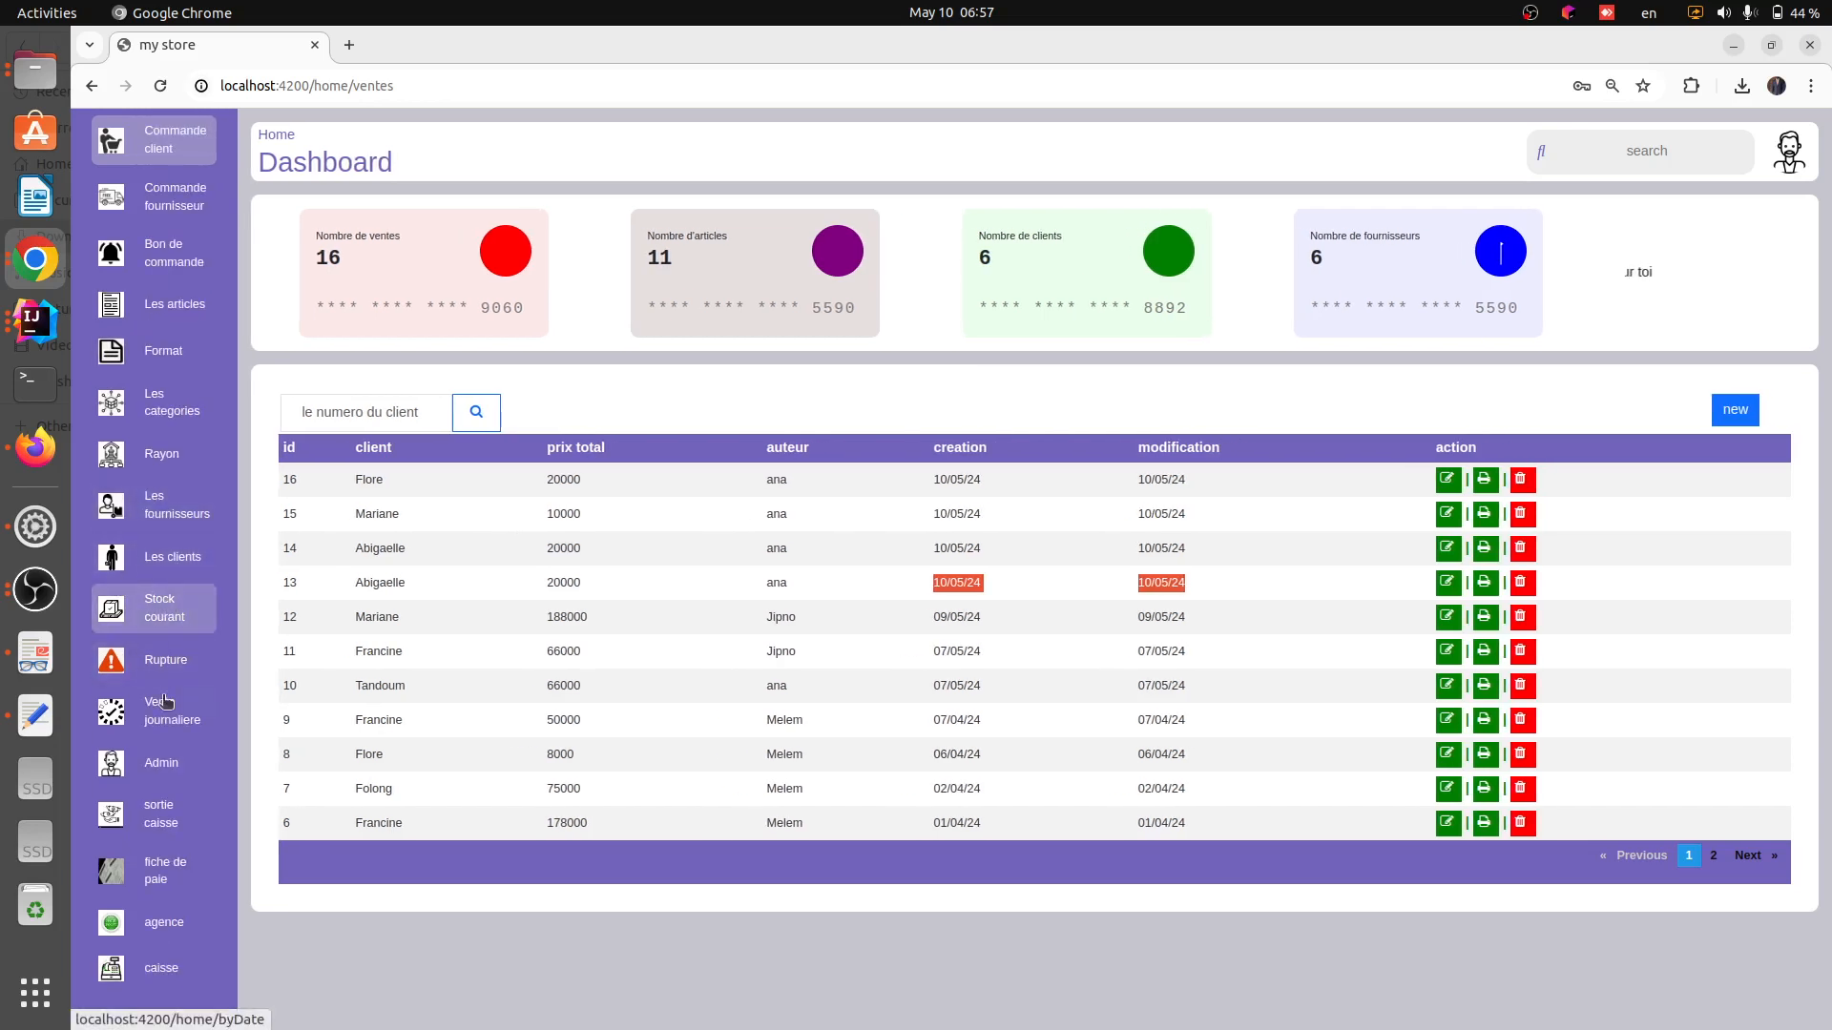
click(175, 725)
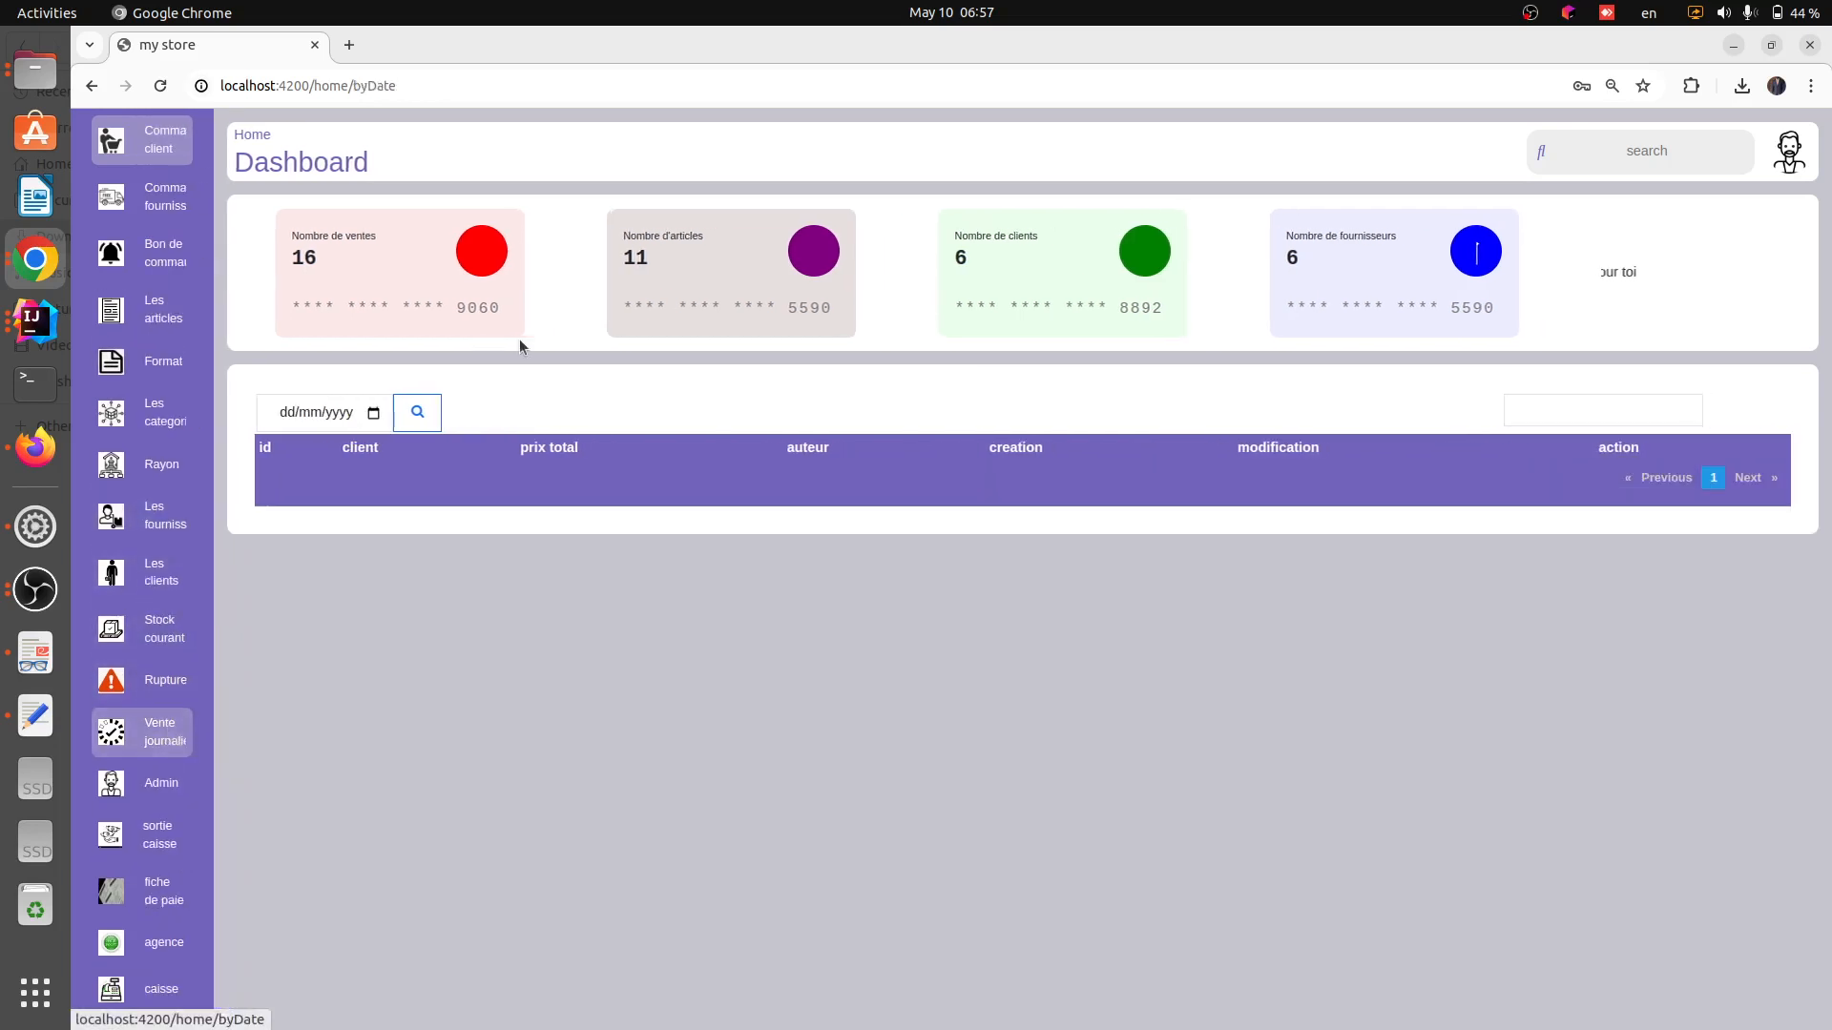
click(1529, 408)
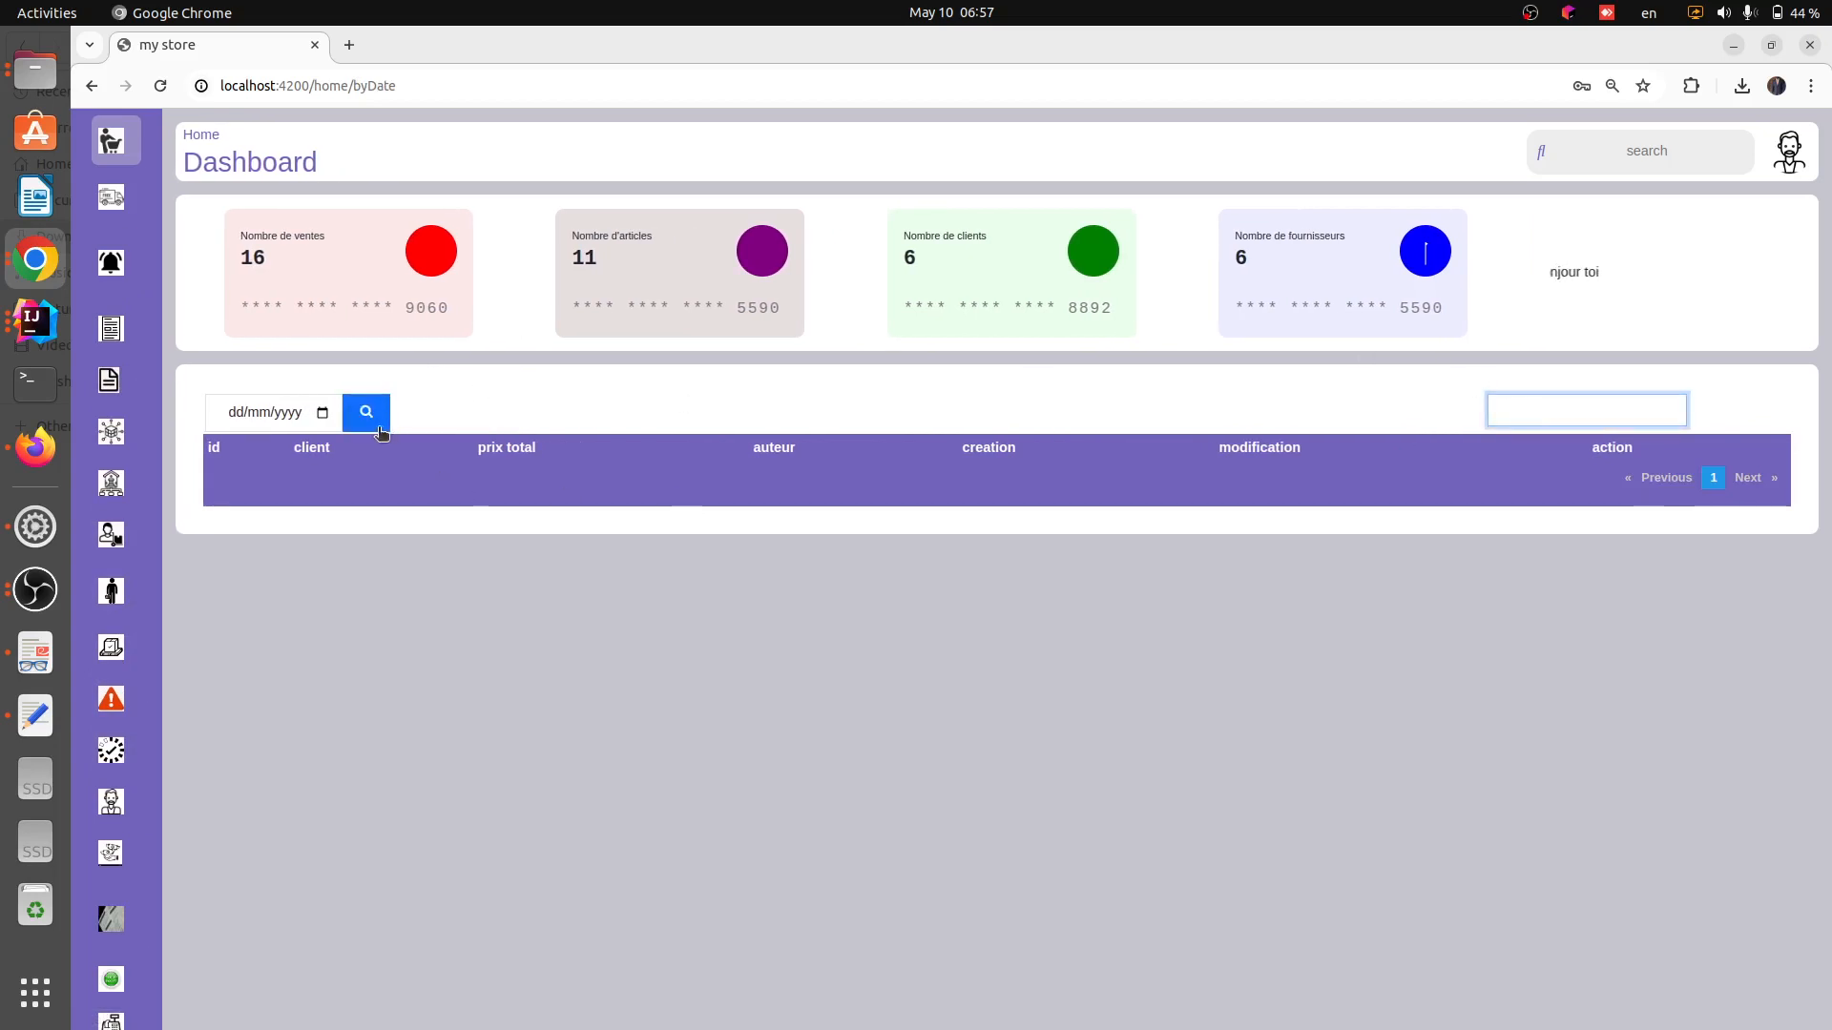
Search the daily sales for 10/05/2024 and compare the total field against each sale's total price
click(322, 416)
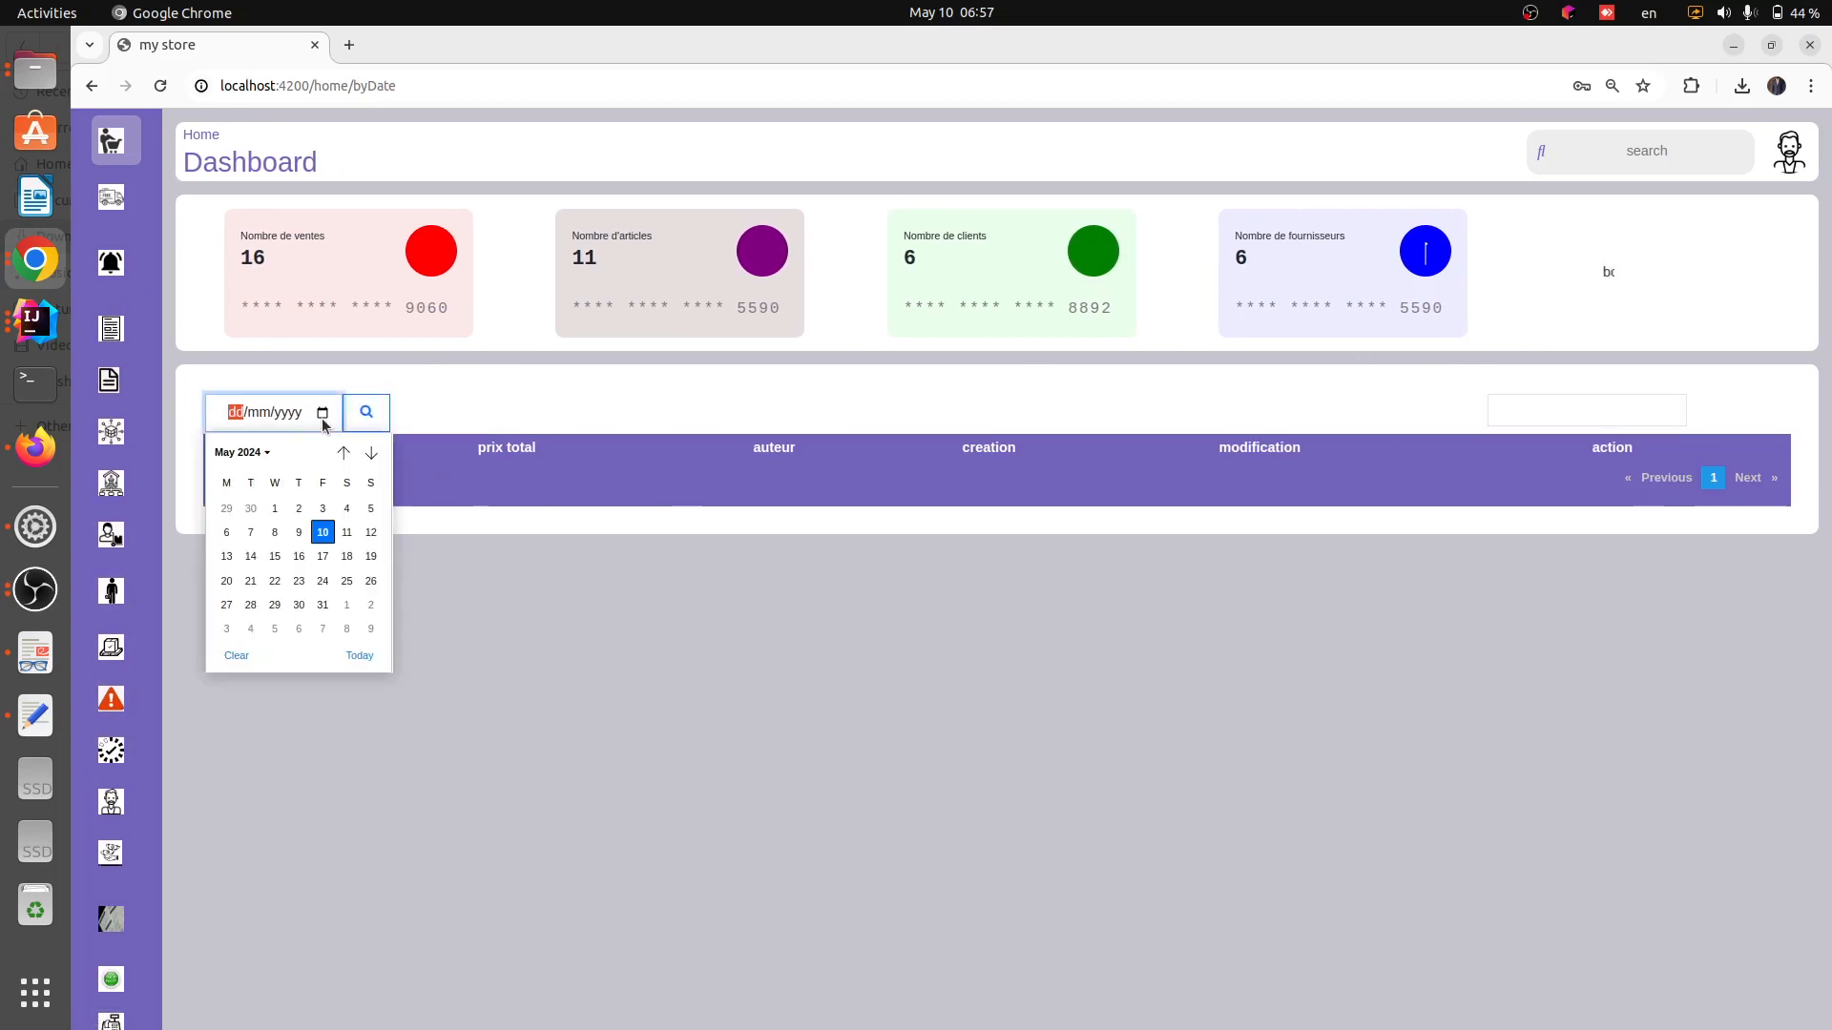
click(323, 532)
click(431, 412)
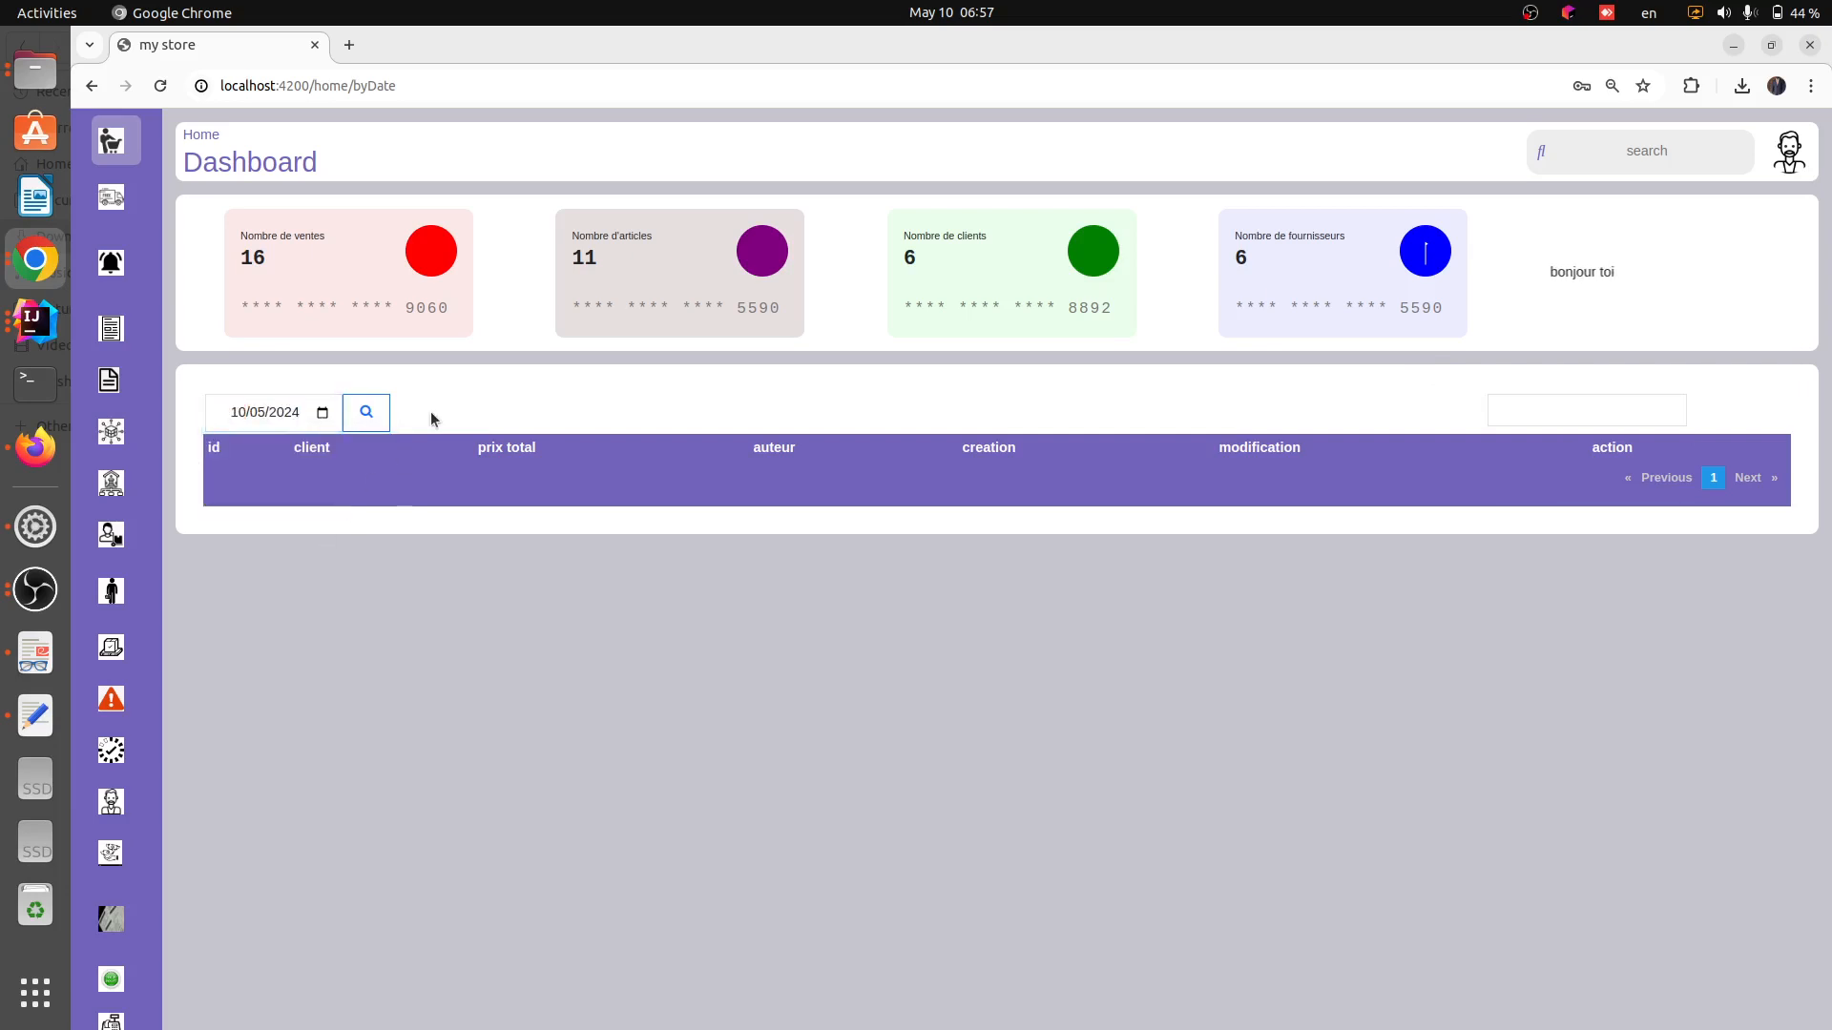
click(365, 412)
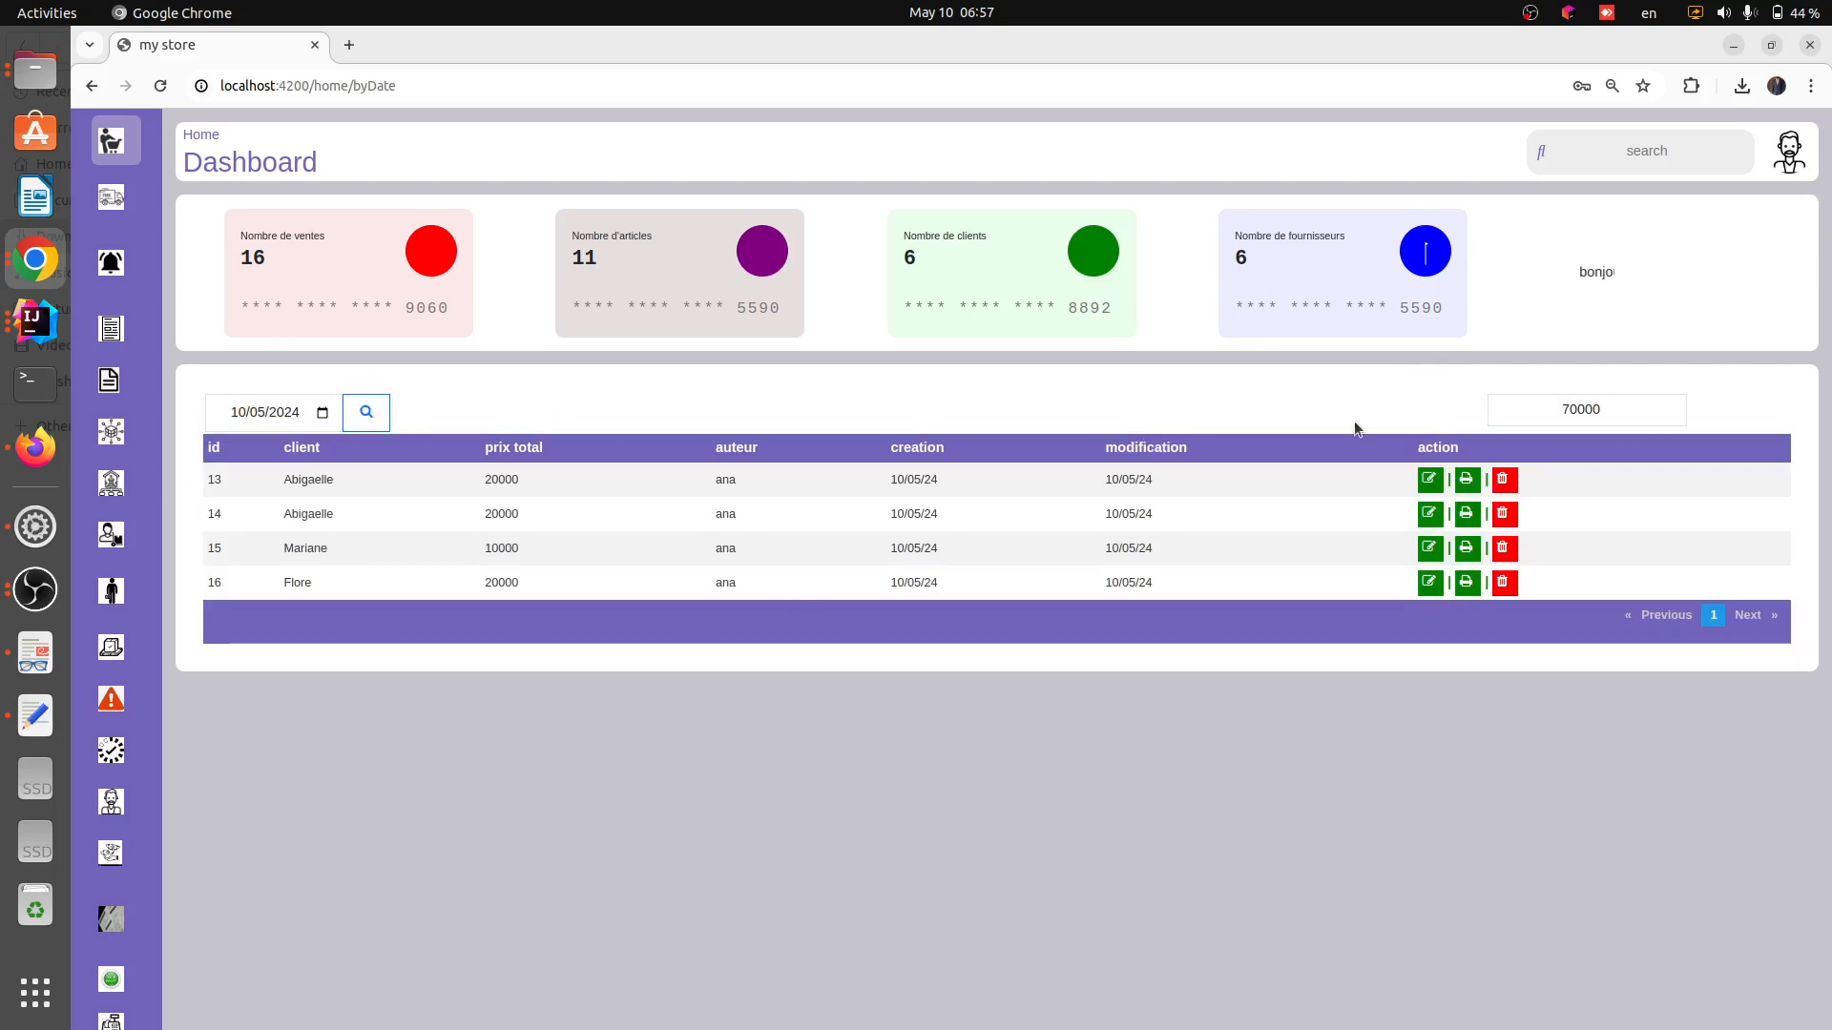
drag(1620, 413, 1542, 417)
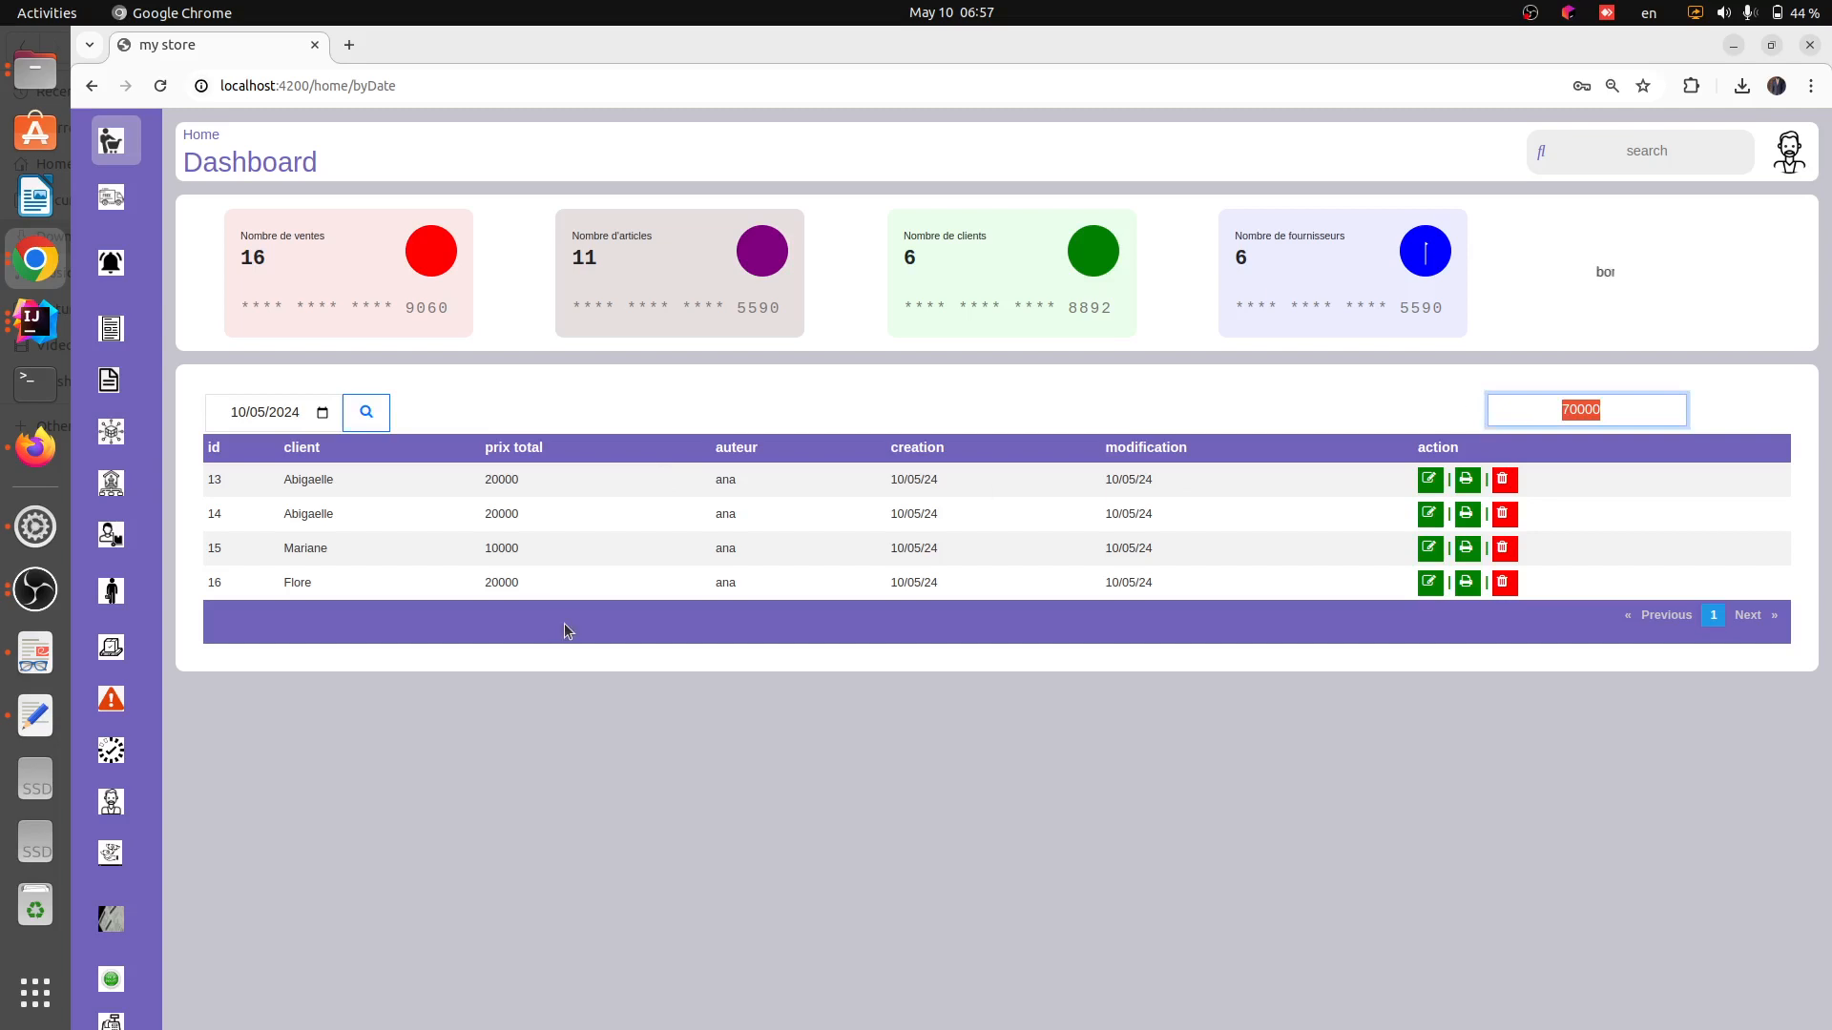
drag(477, 477, 546, 477)
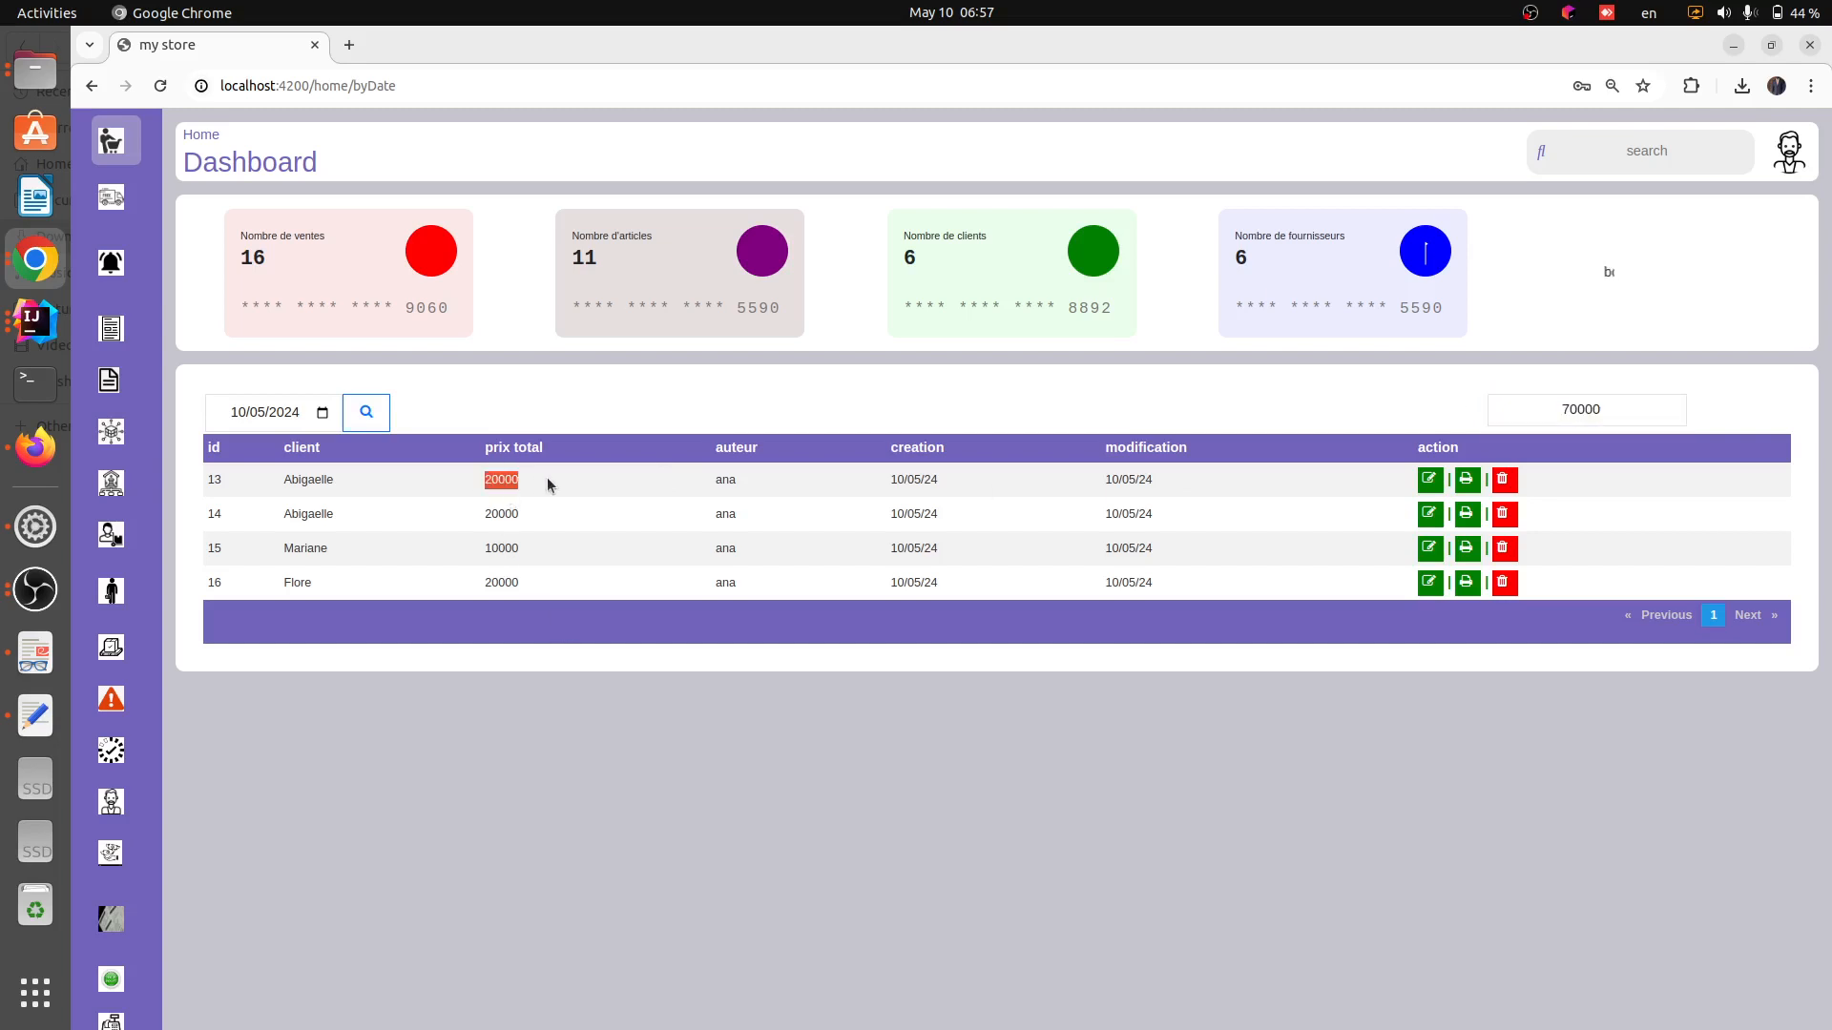
double_click(497, 512)
drag(489, 581, 519, 589)
click(485, 555)
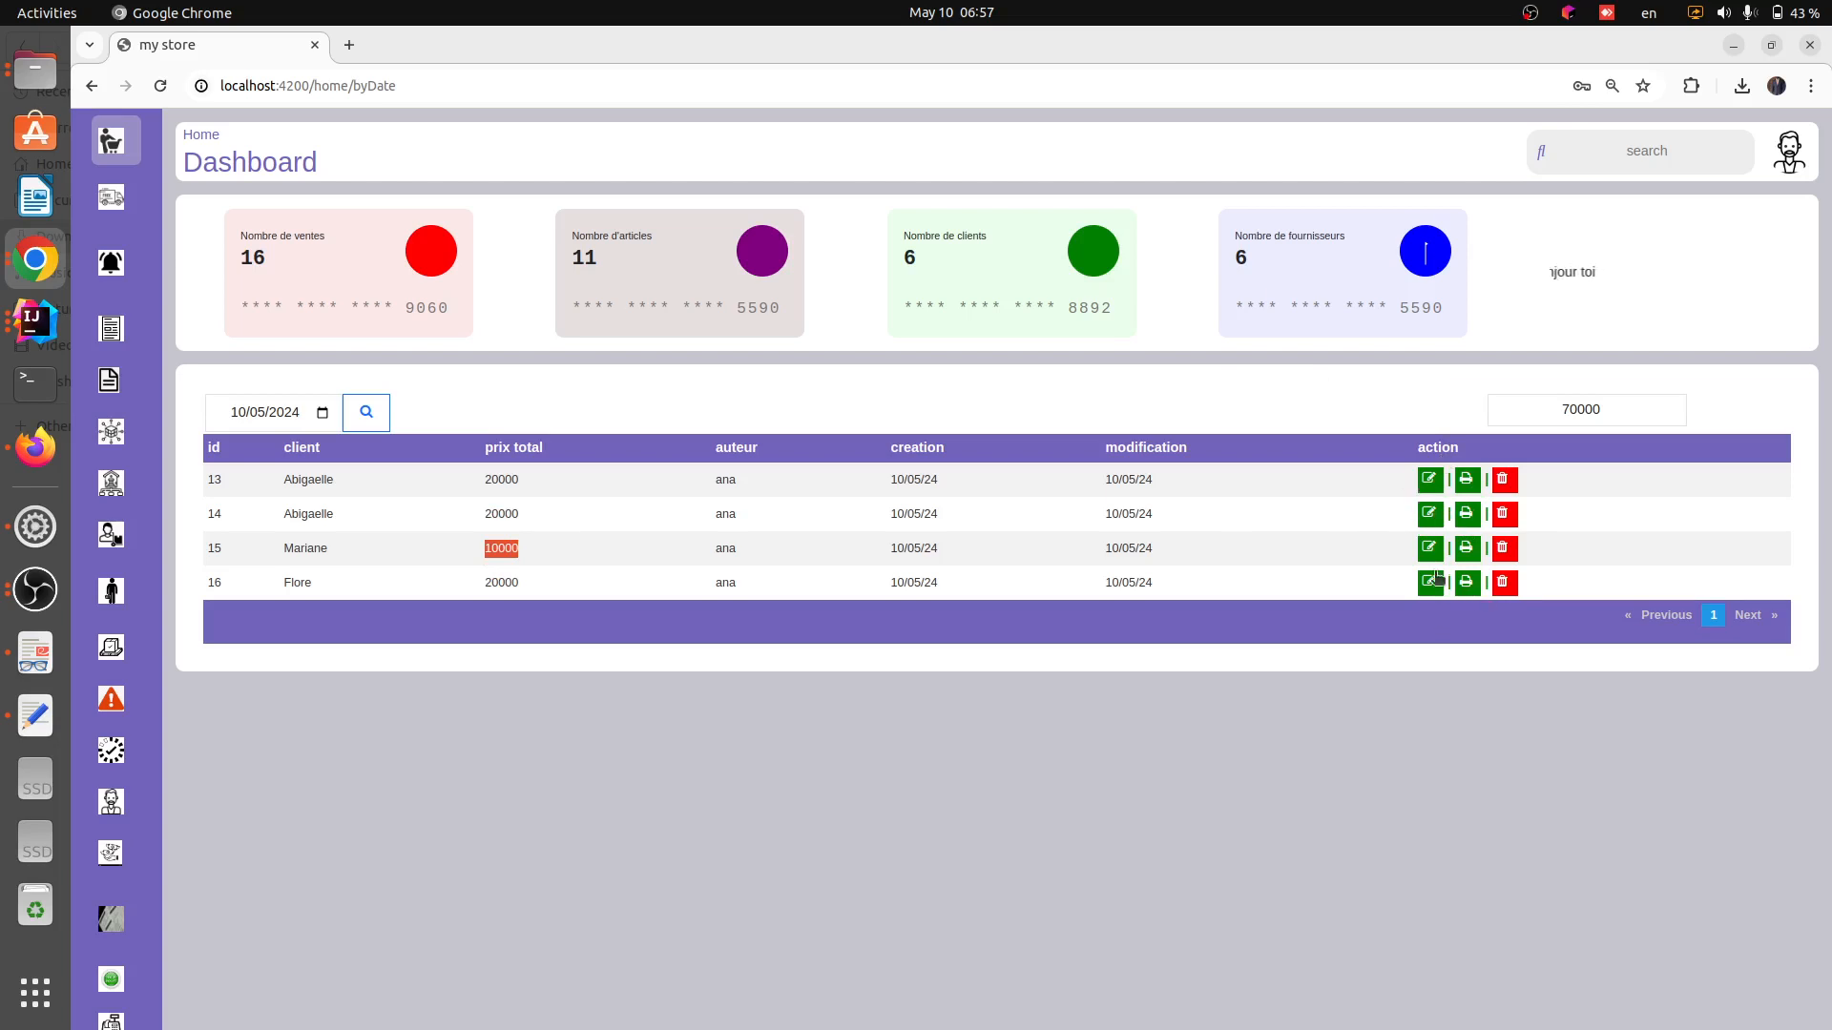
Open the administration staff list and review the members' roles and statuses
mouse_move(160, 663)
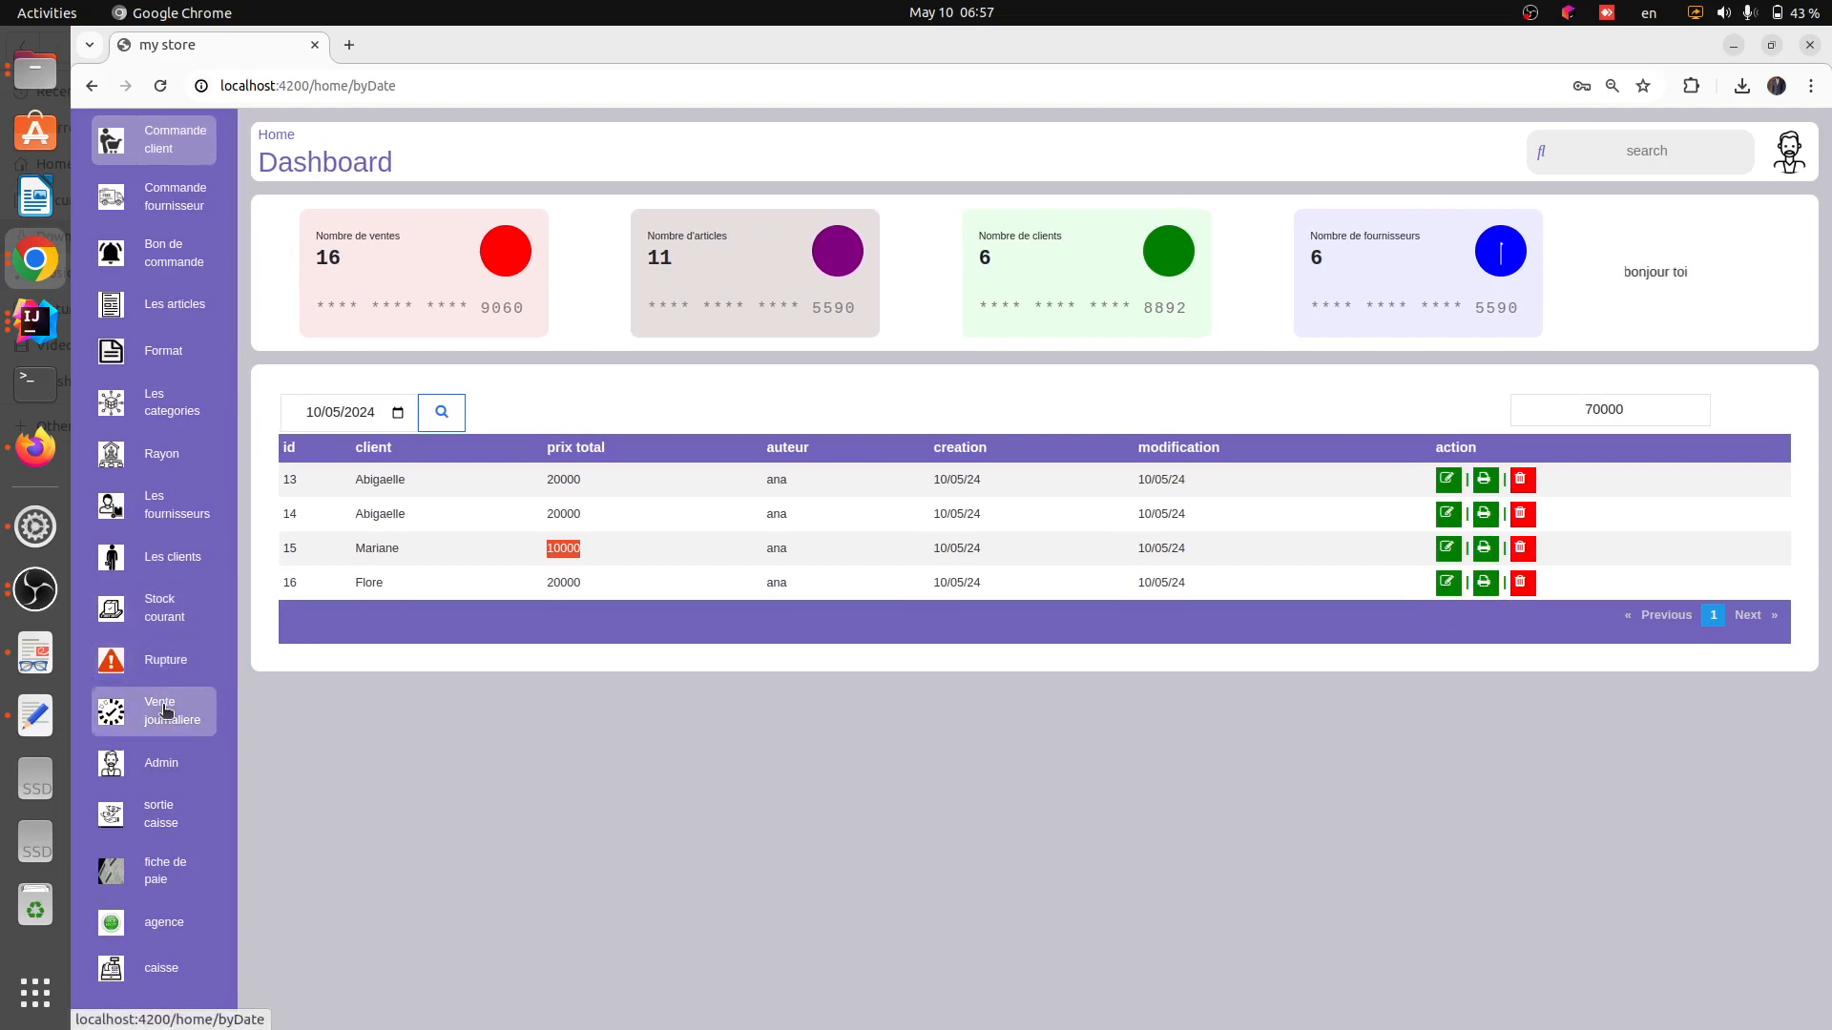
click(167, 760)
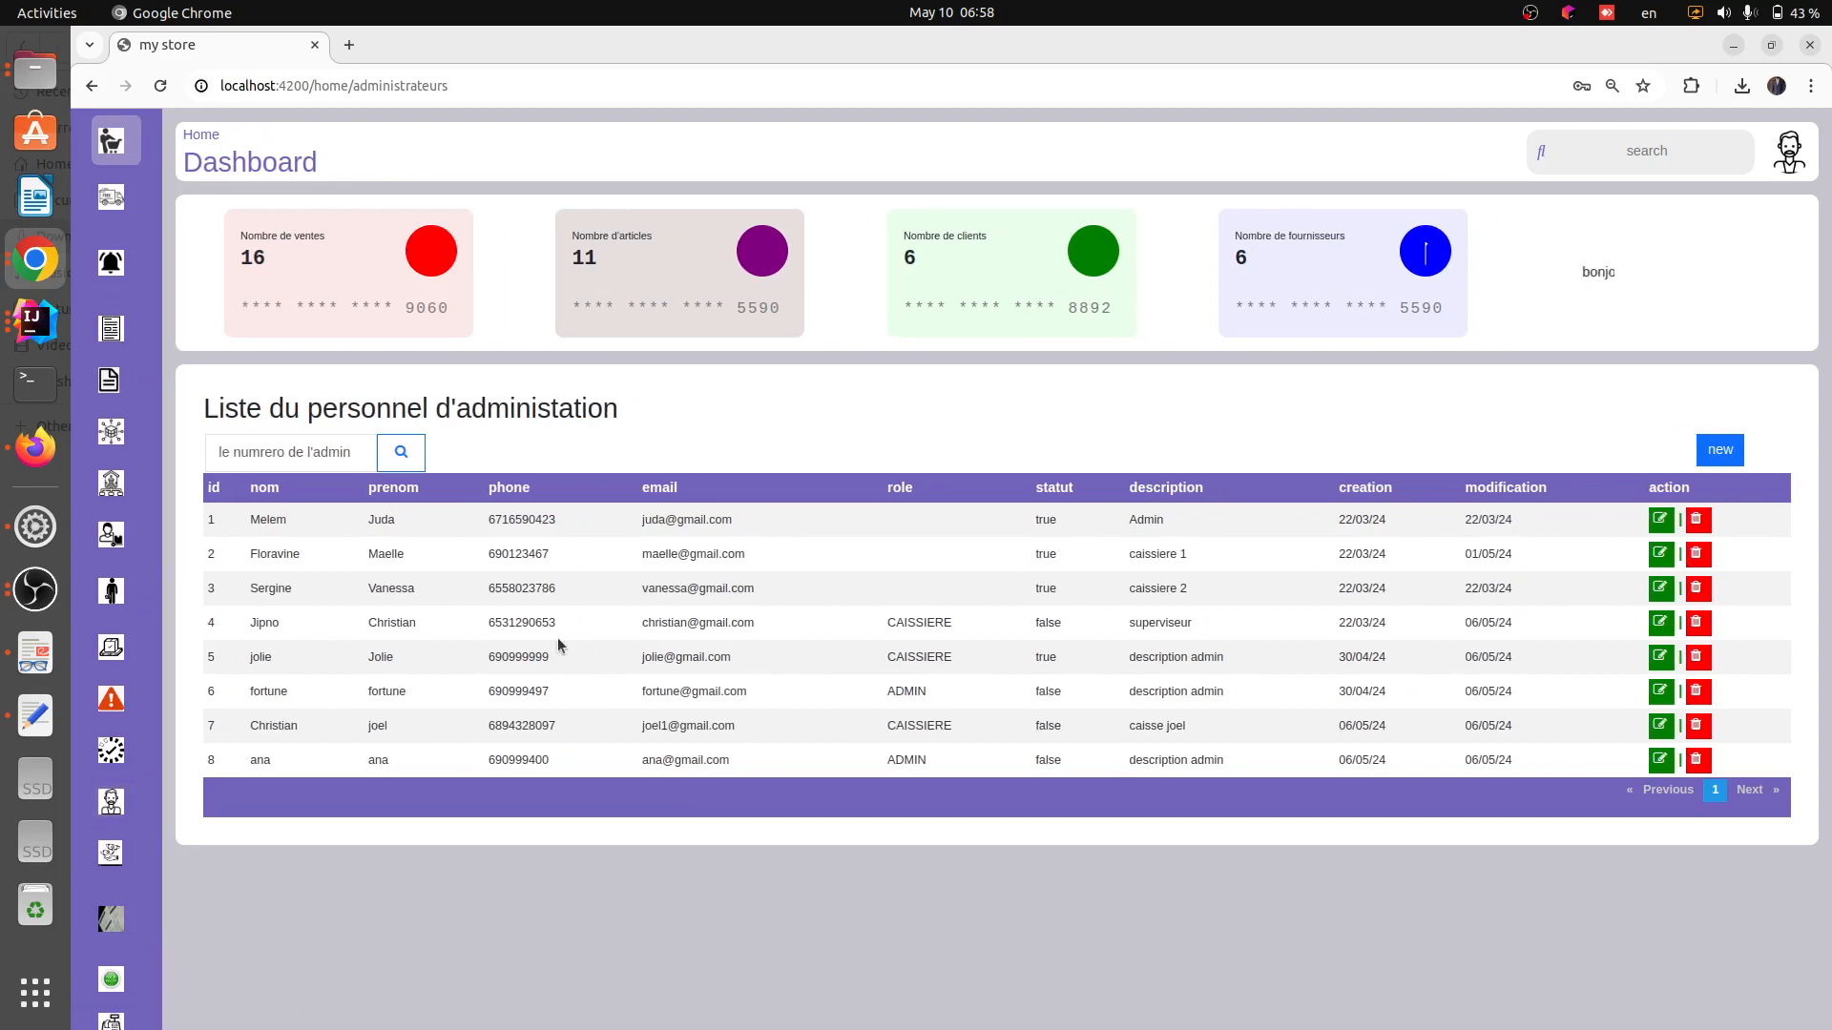
drag(918, 693, 944, 763)
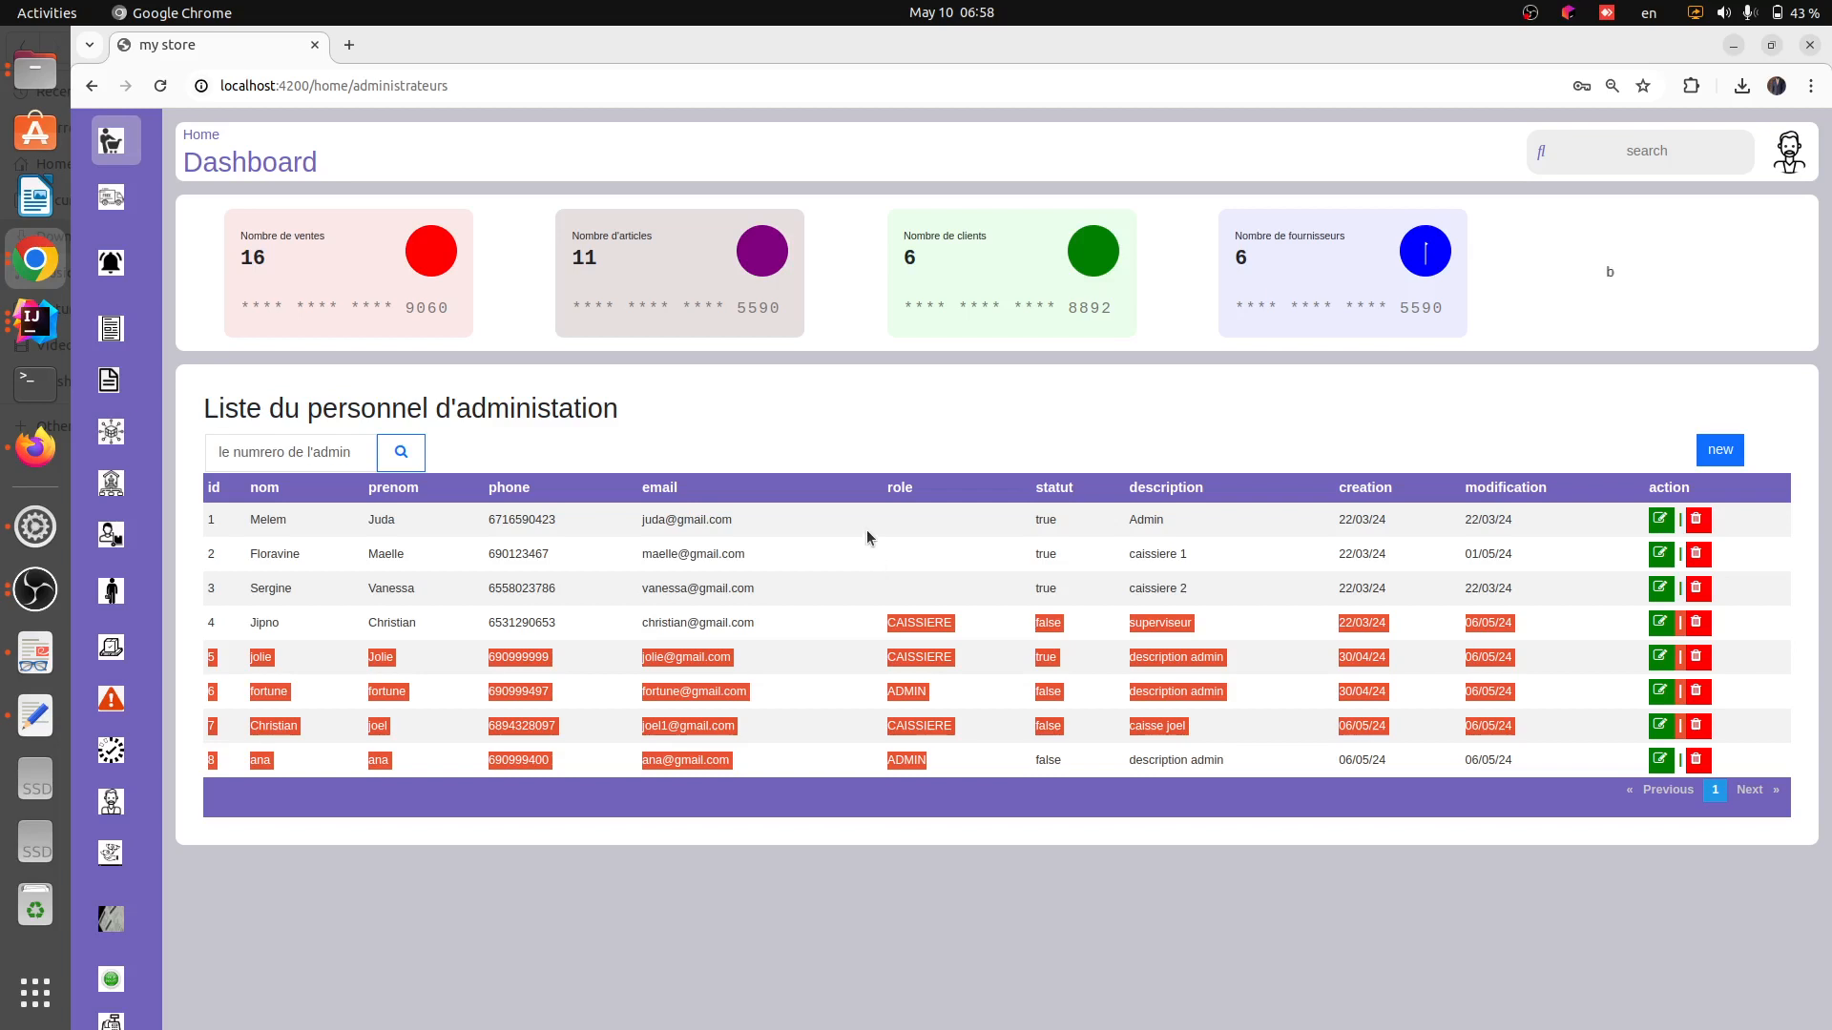
click(892, 620)
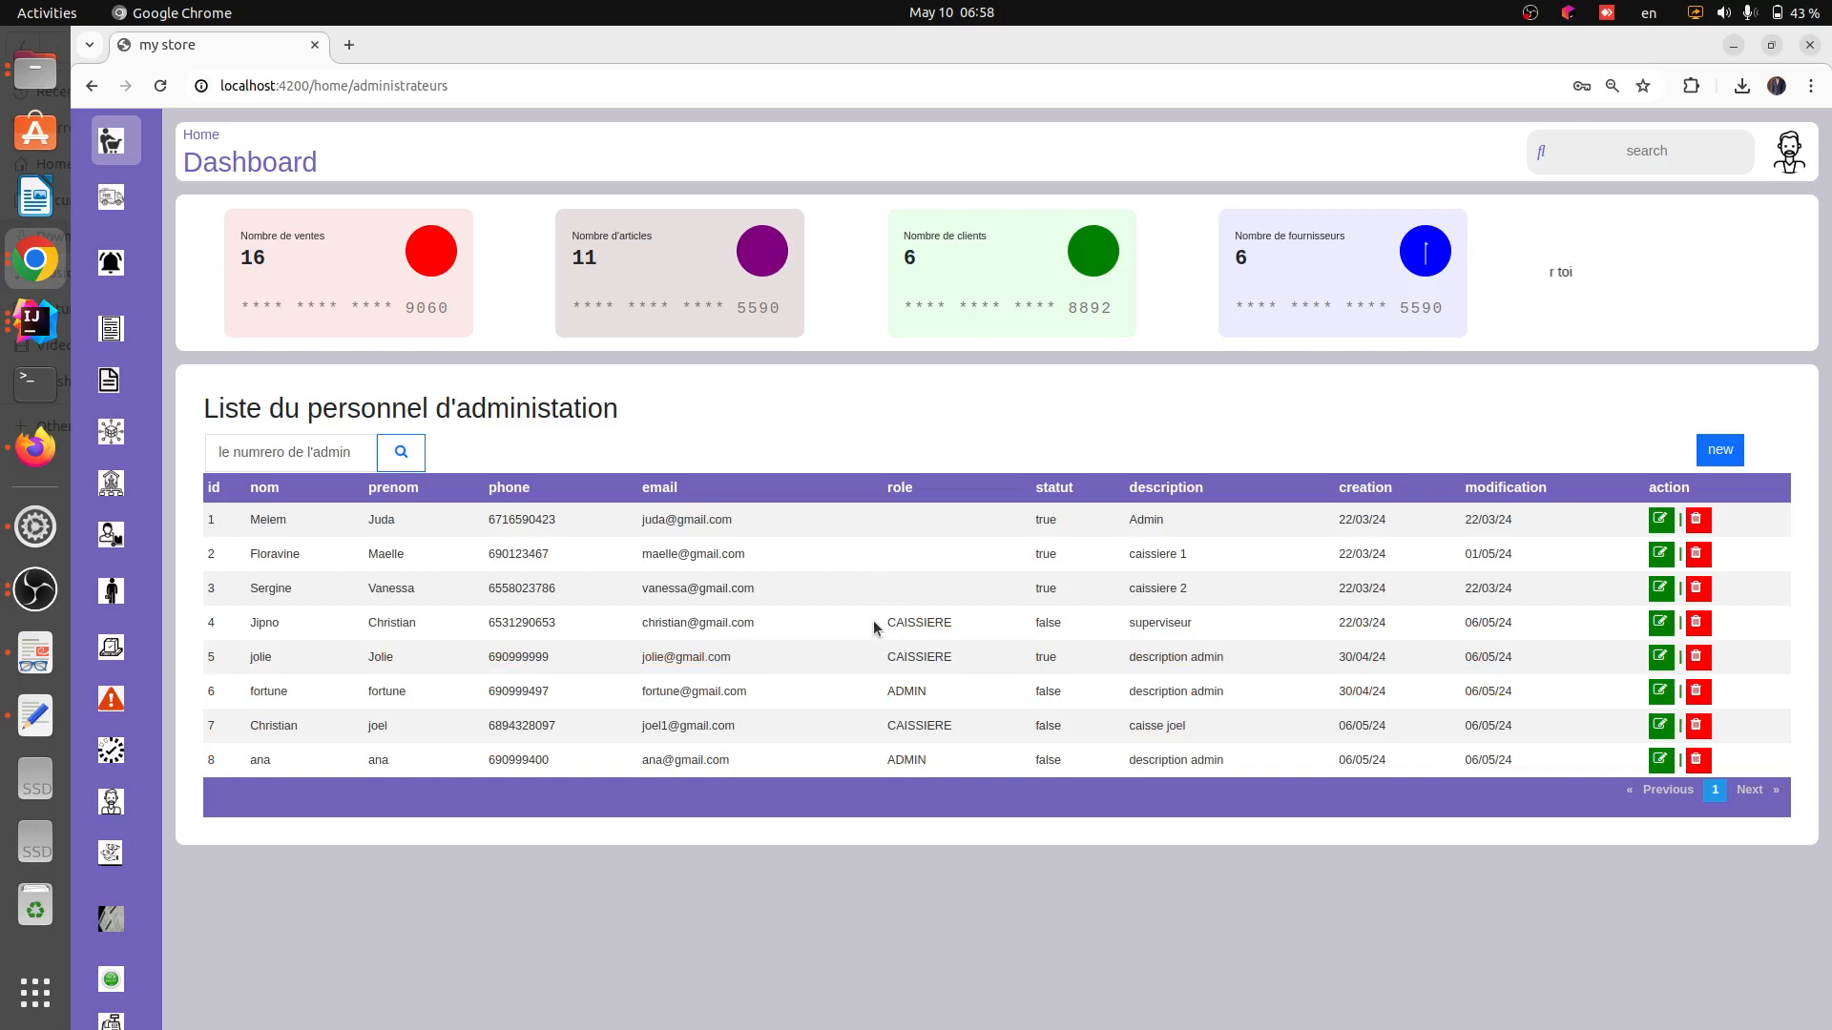
drag(886, 690, 950, 702)
drag(876, 622, 990, 622)
Open the cash withdrawals page, then the payslips page
mouse_move(143, 610)
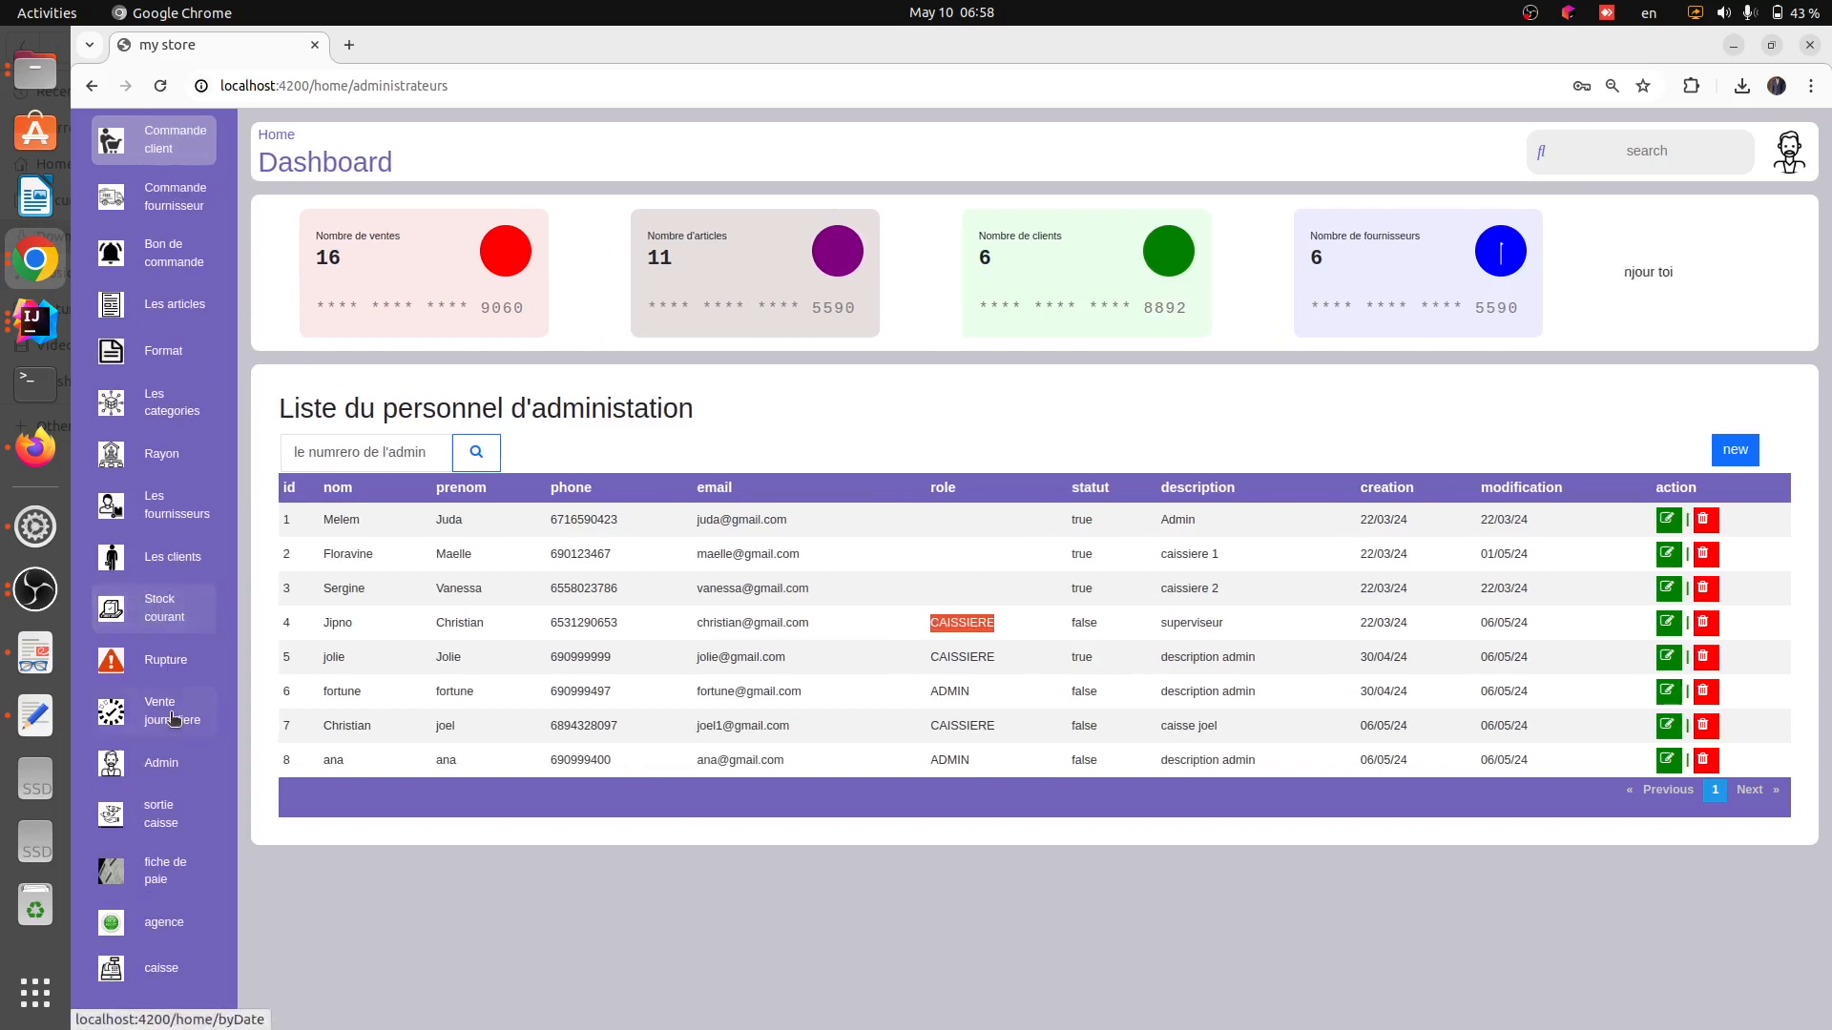
click(157, 826)
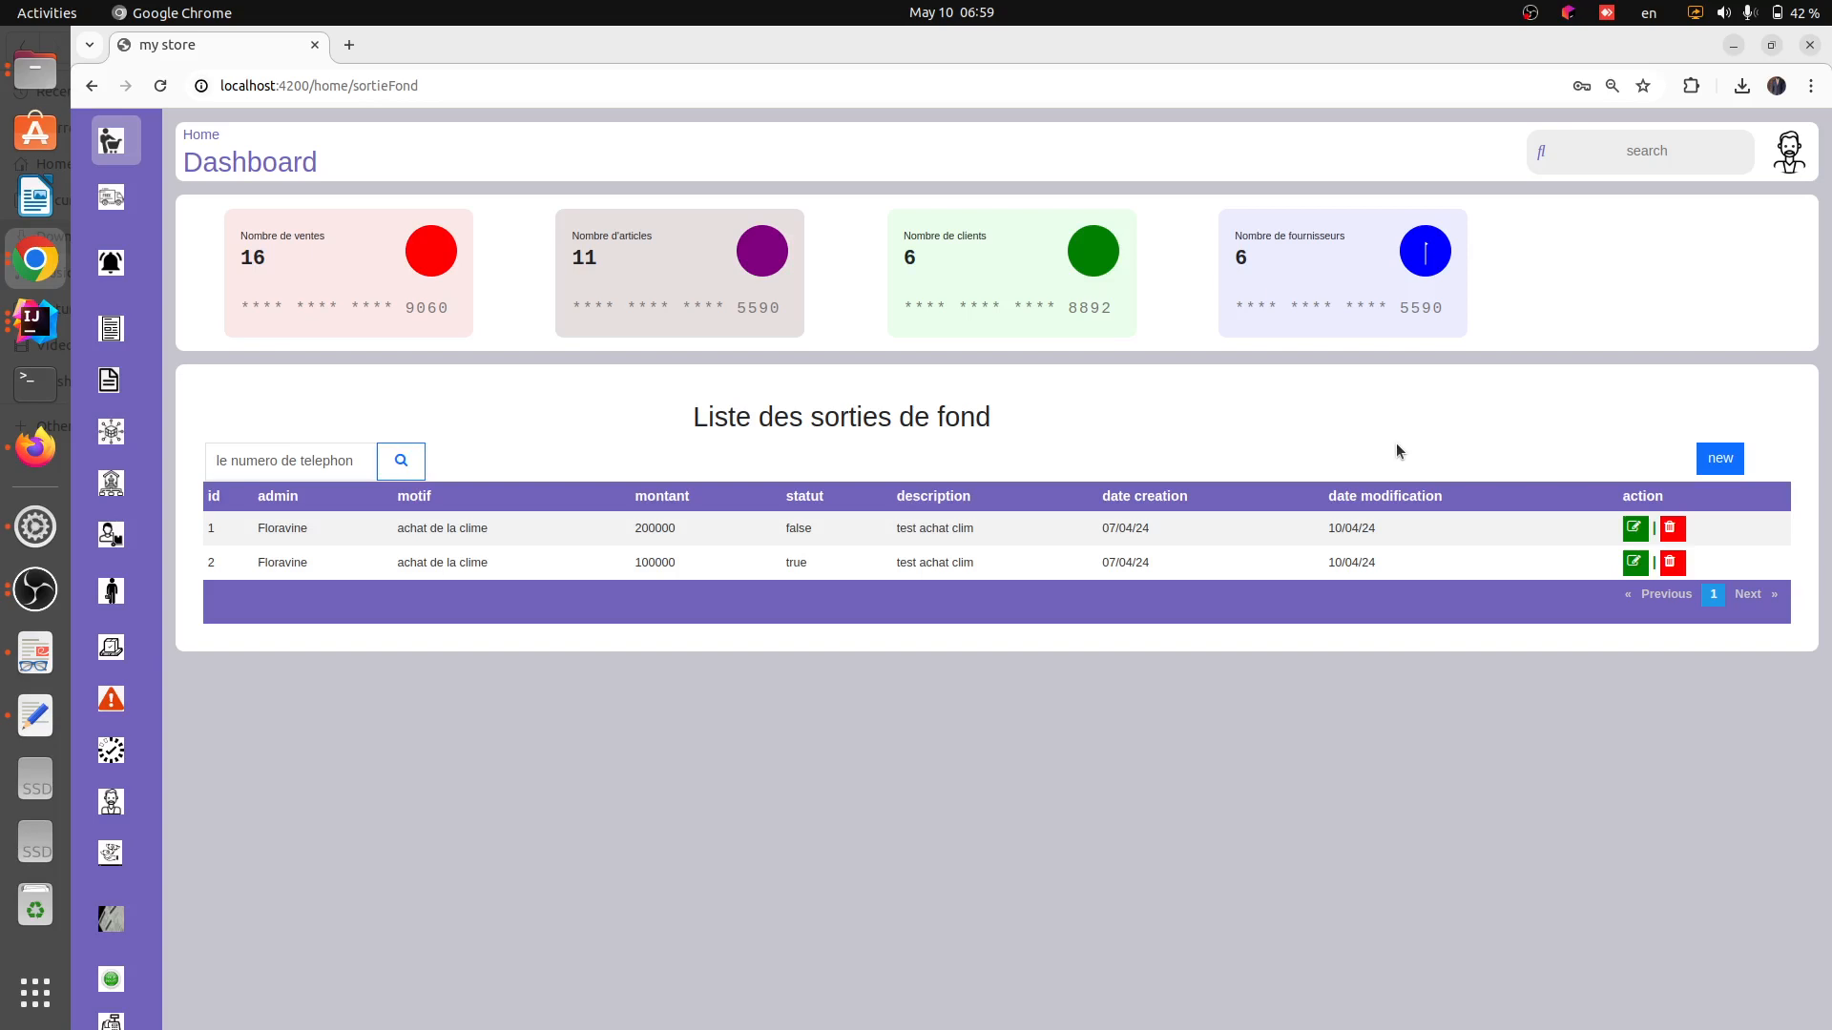
mouse_move(86, 795)
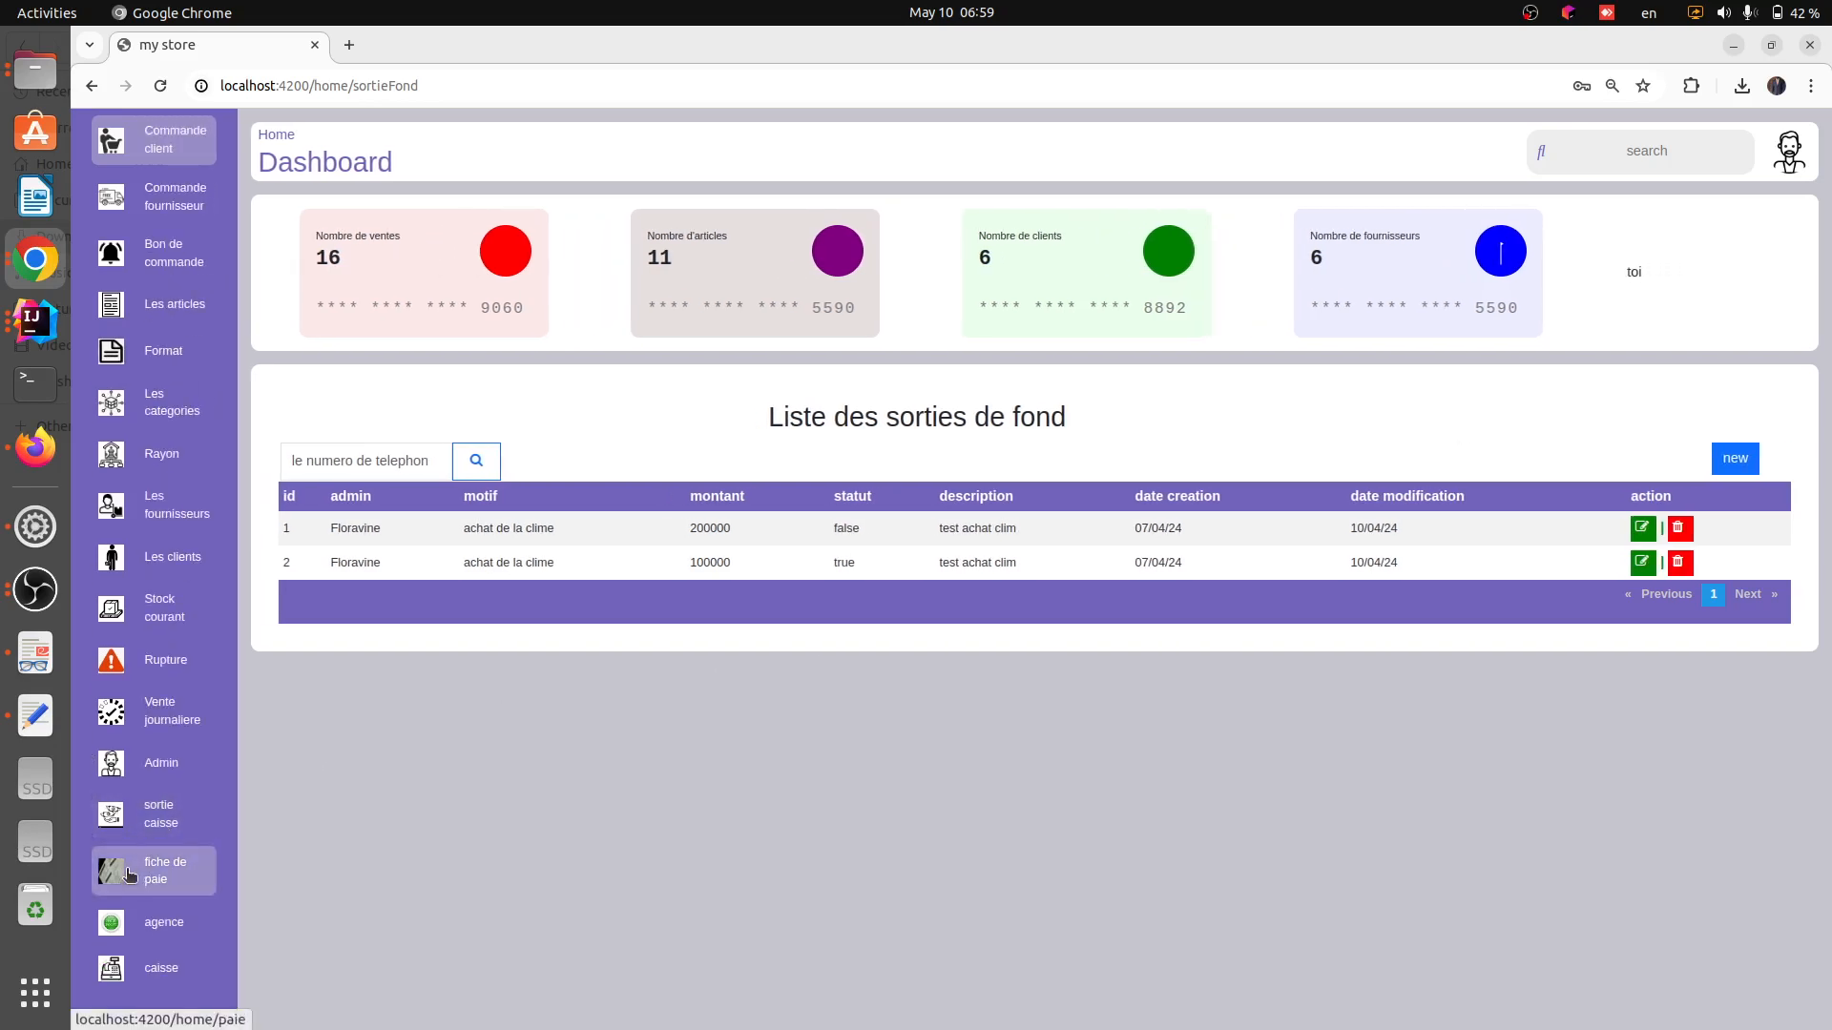
click(196, 868)
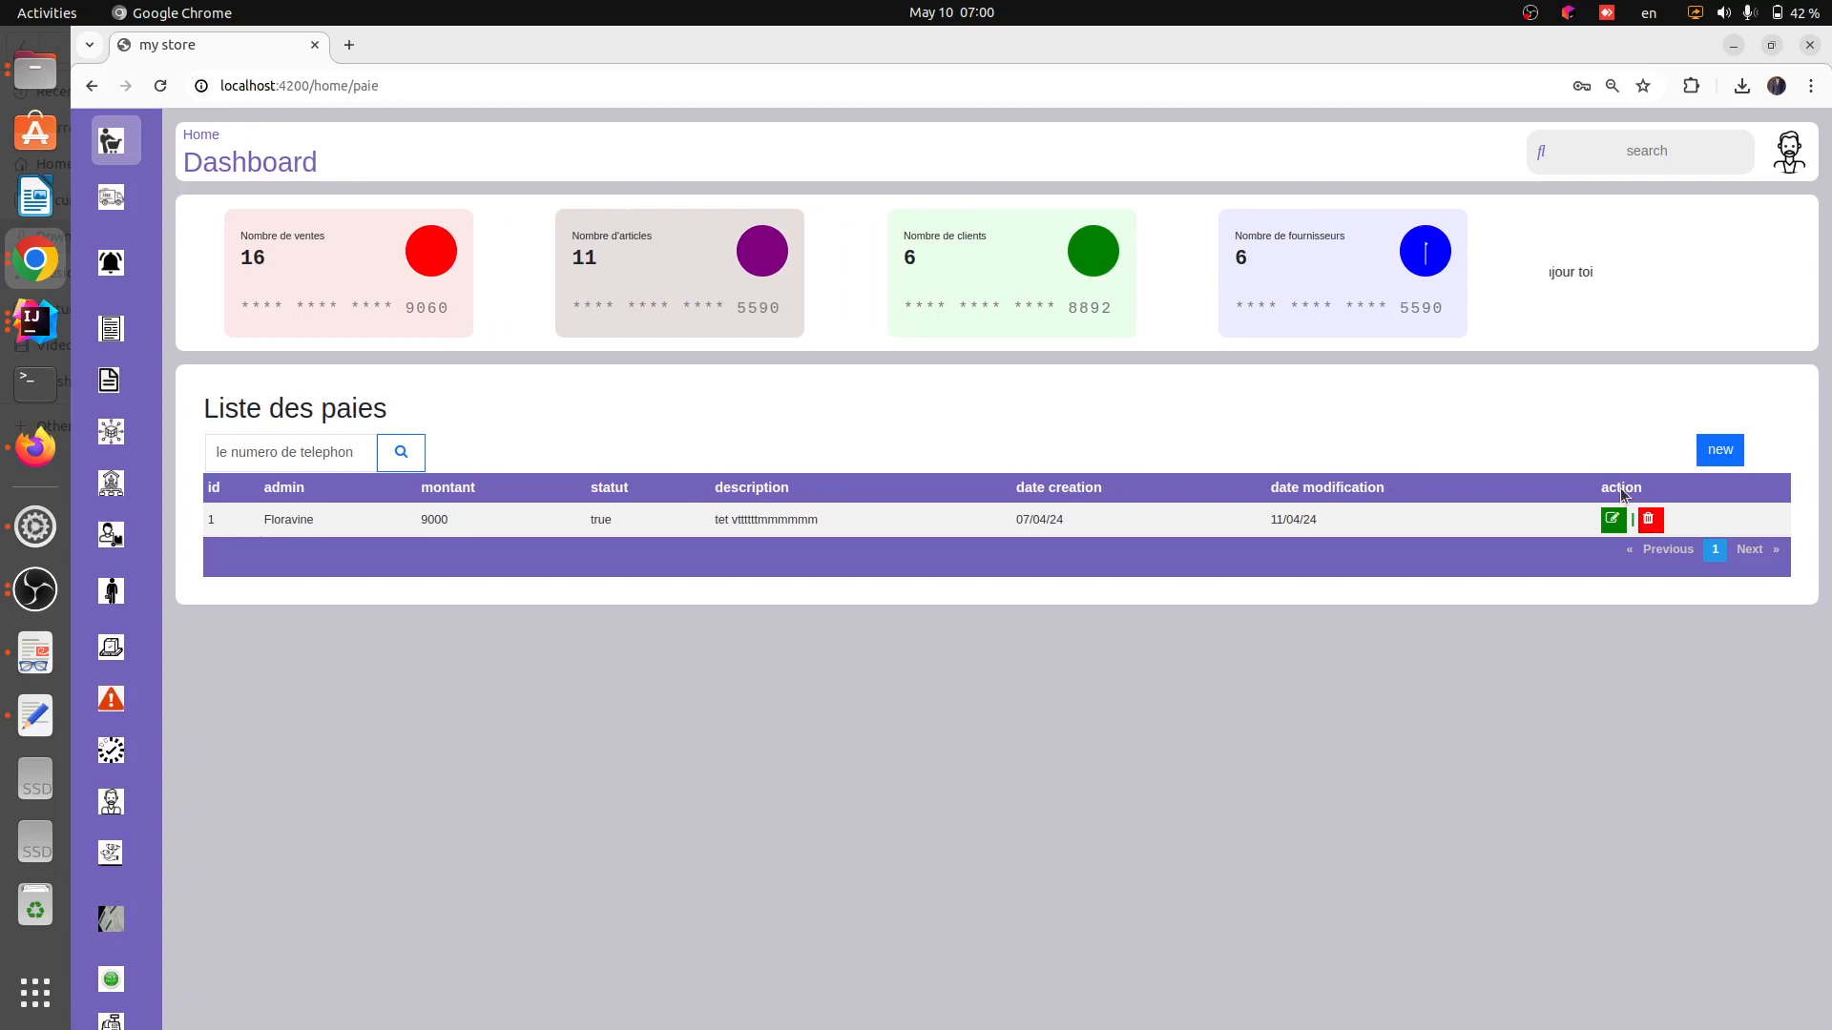
Add a new payslip for the last administrator in the list with amount 500000 and description testt
click(1720, 453)
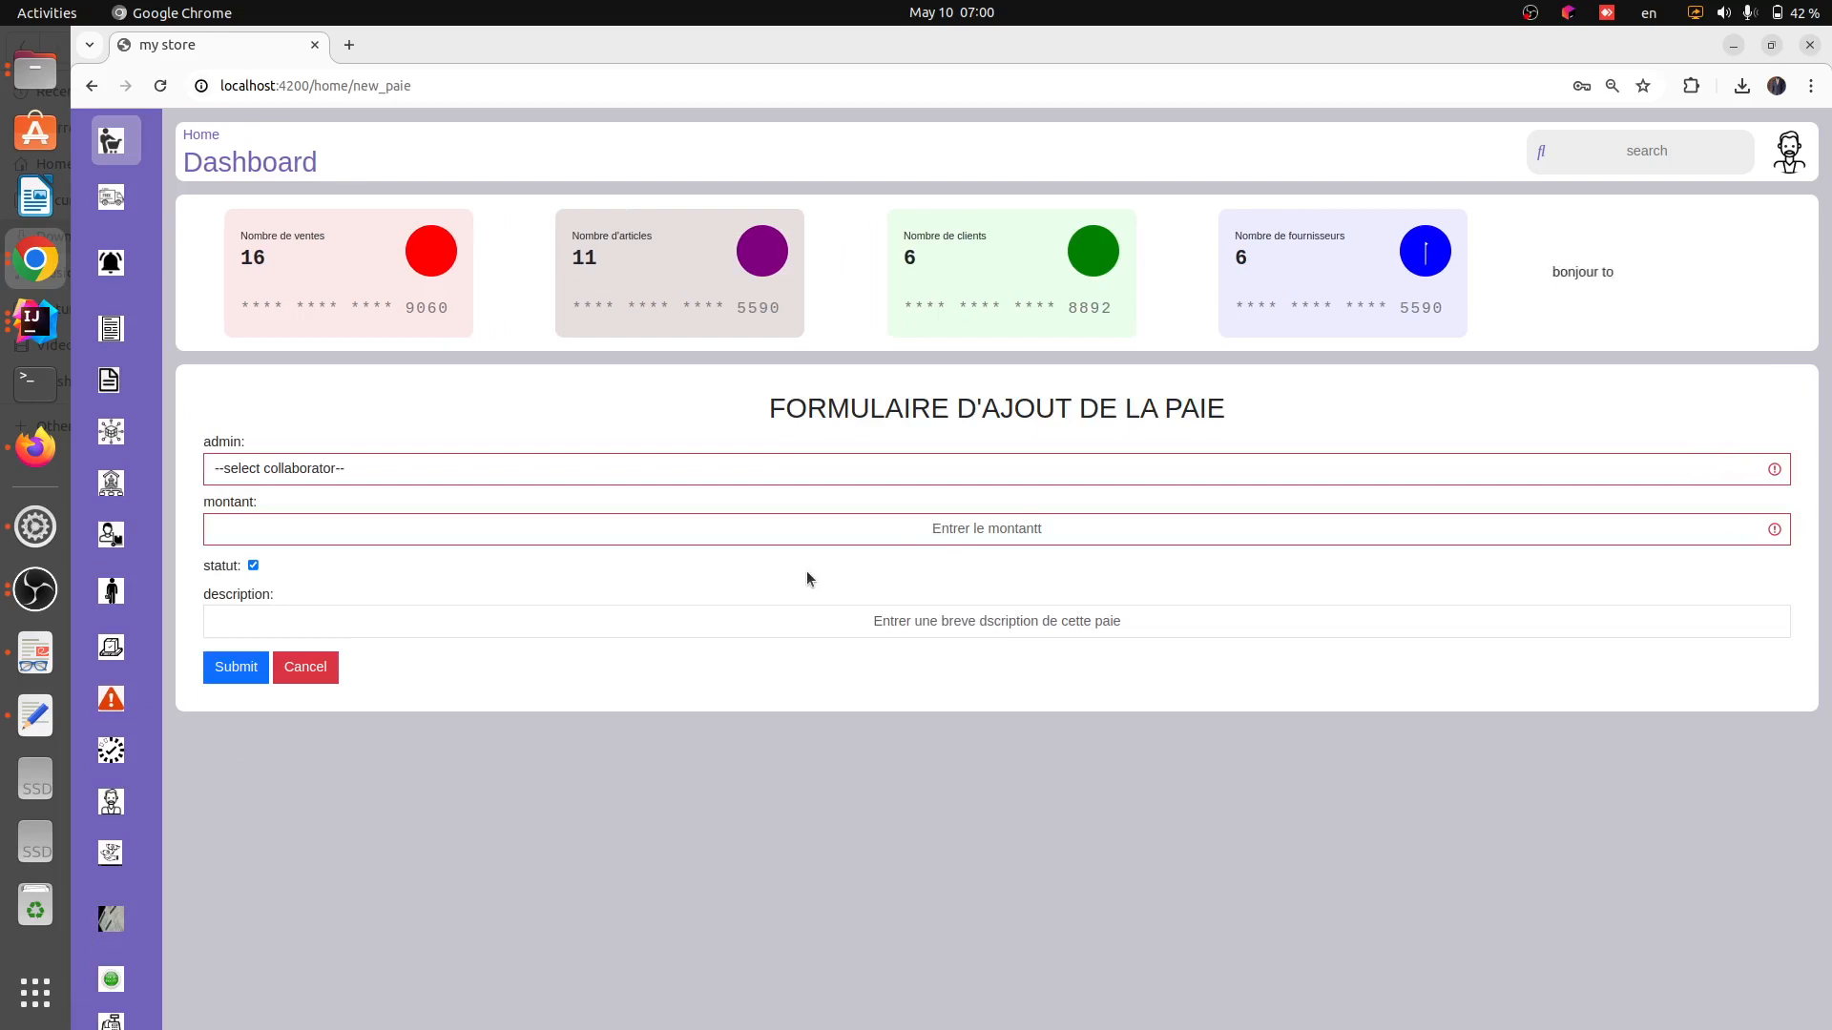
click(633, 469)
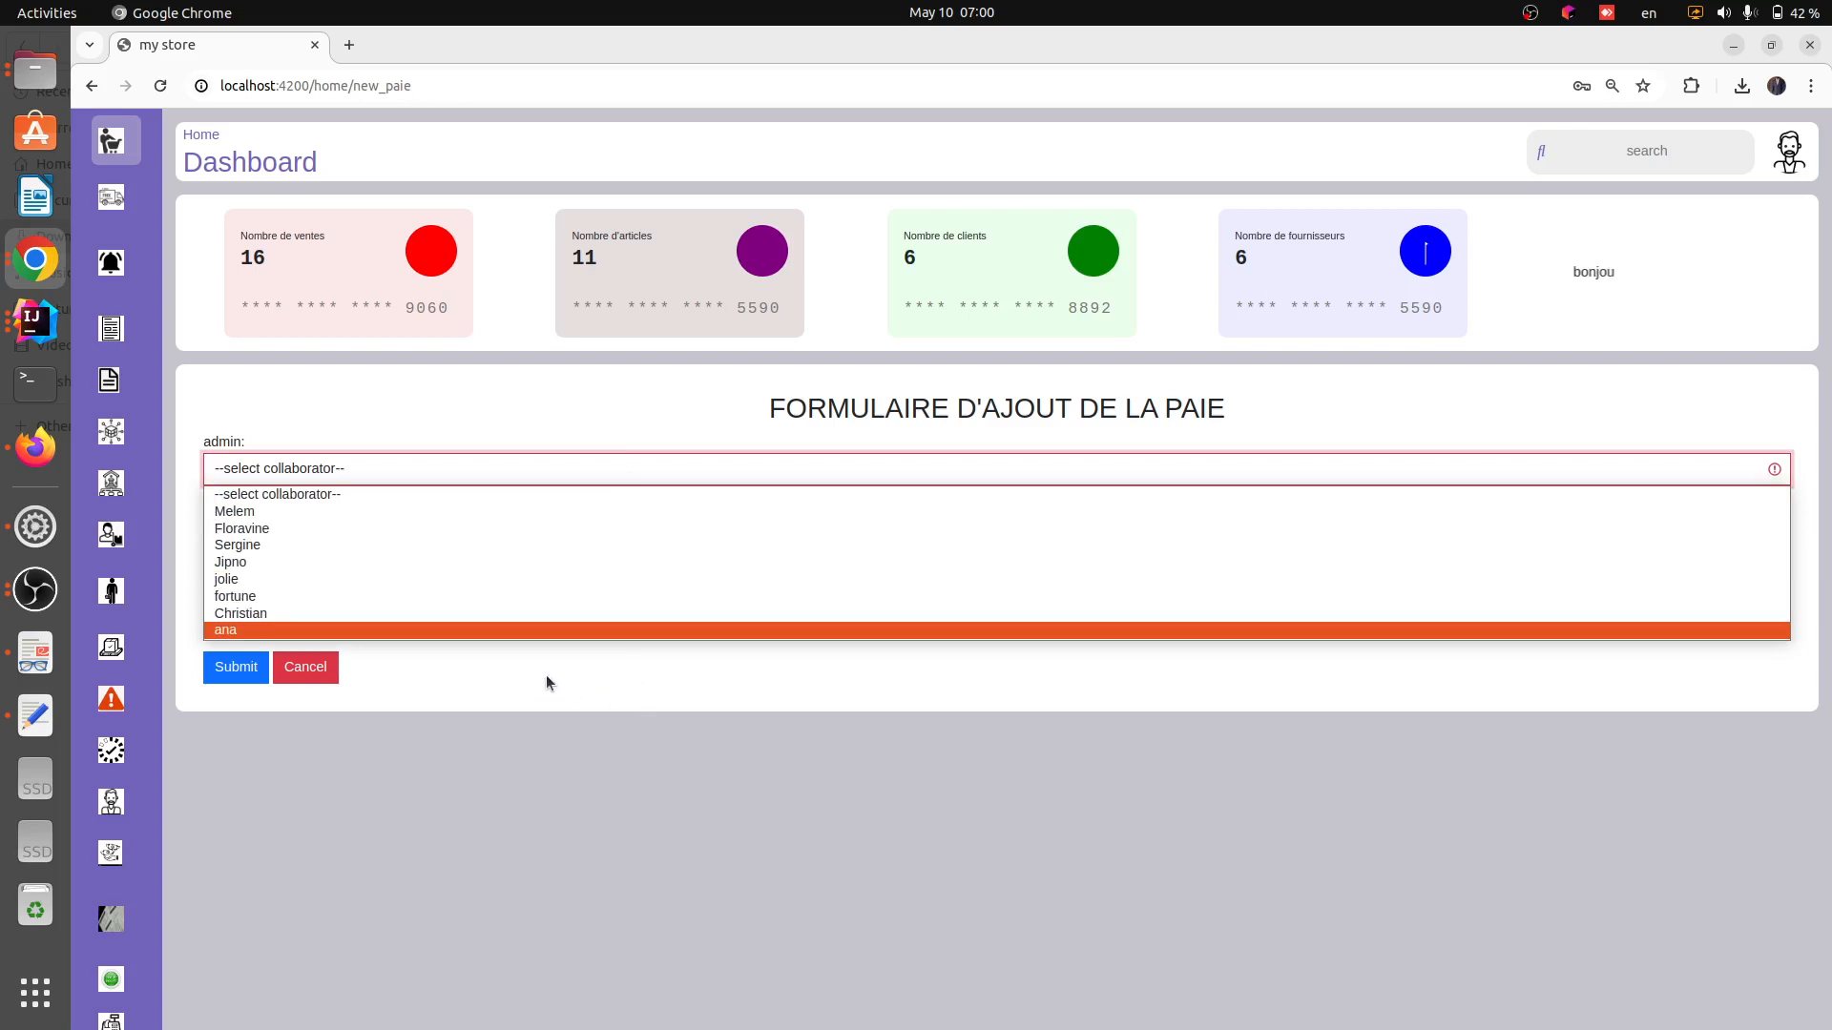
click(500, 628)
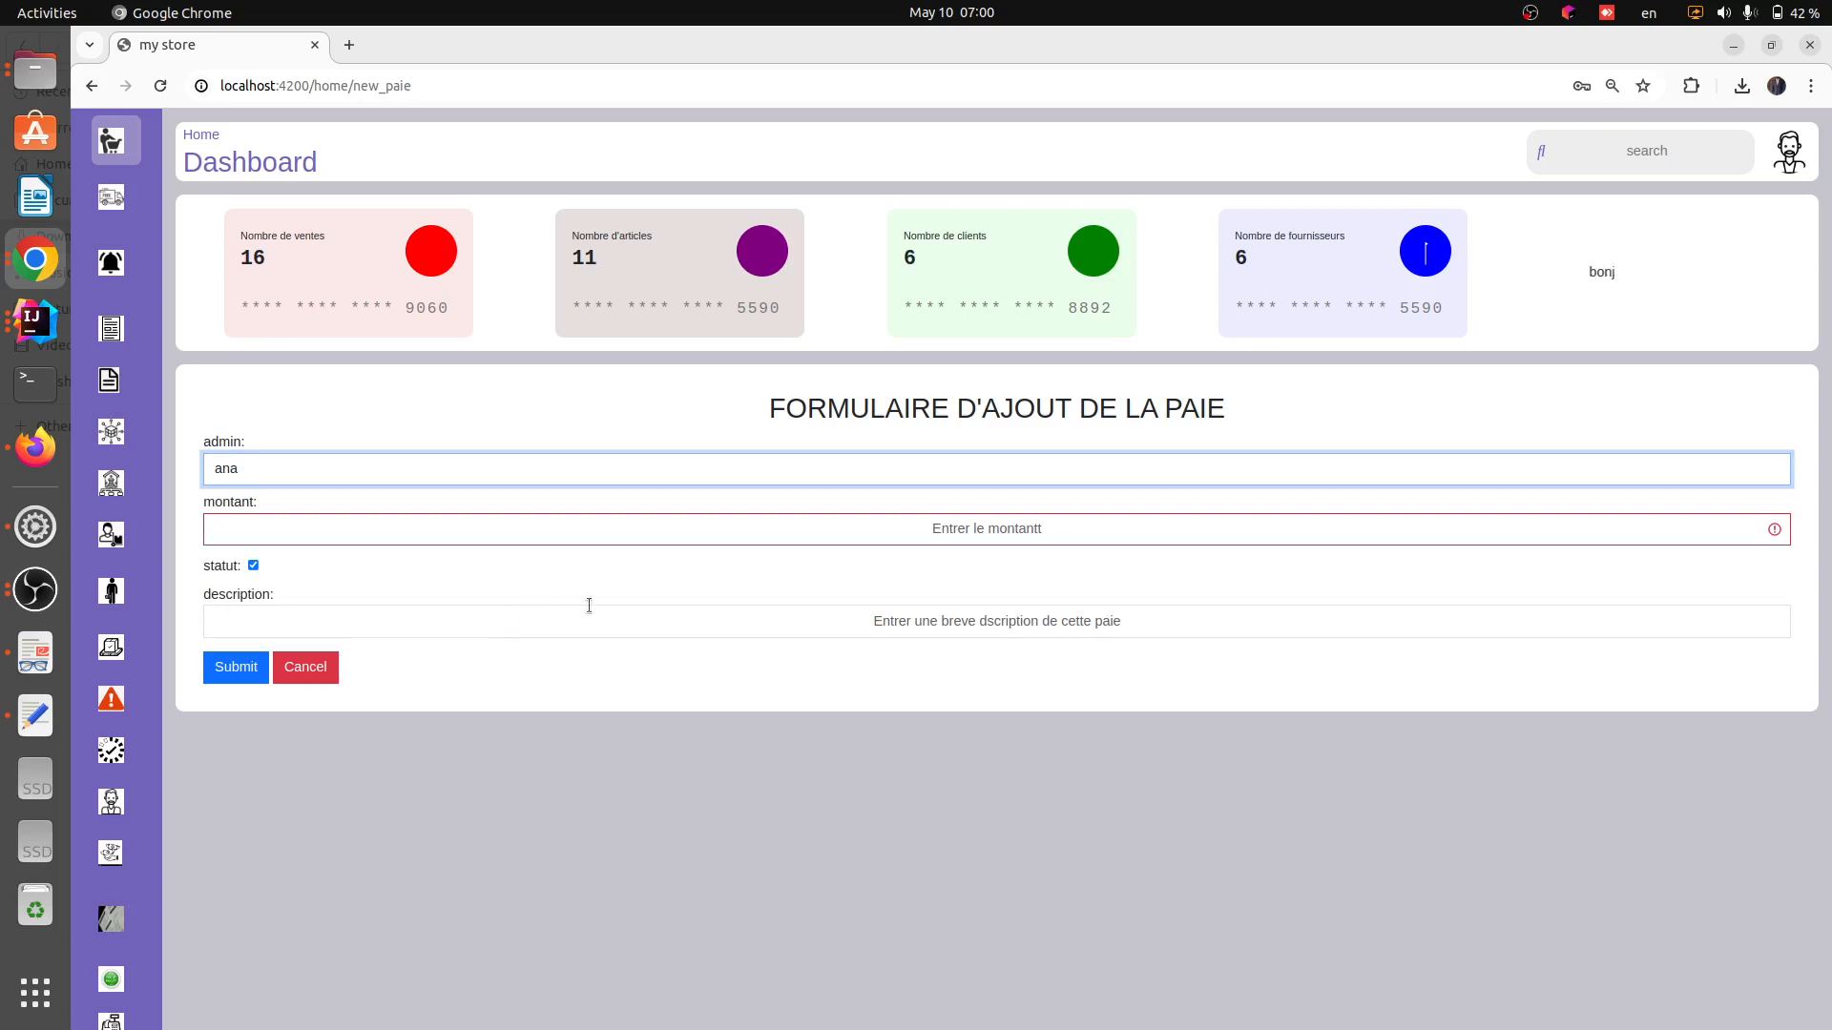
click(559, 528)
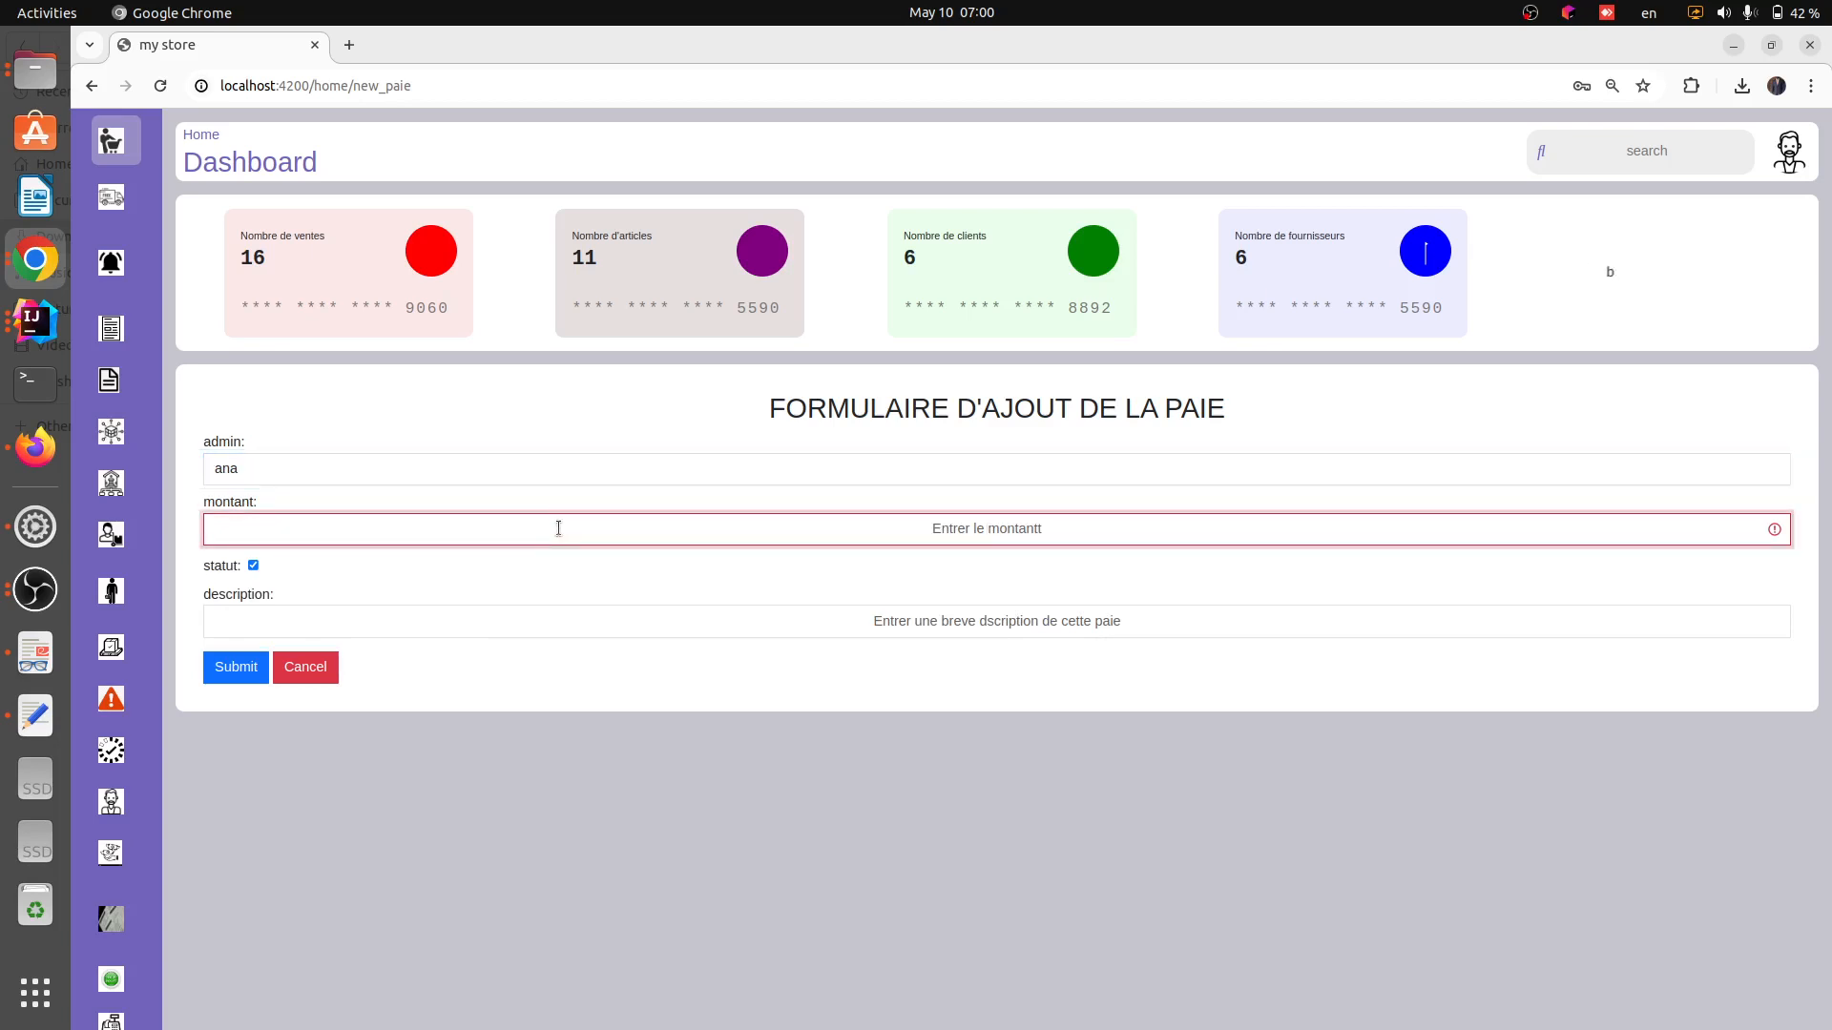
text(5)
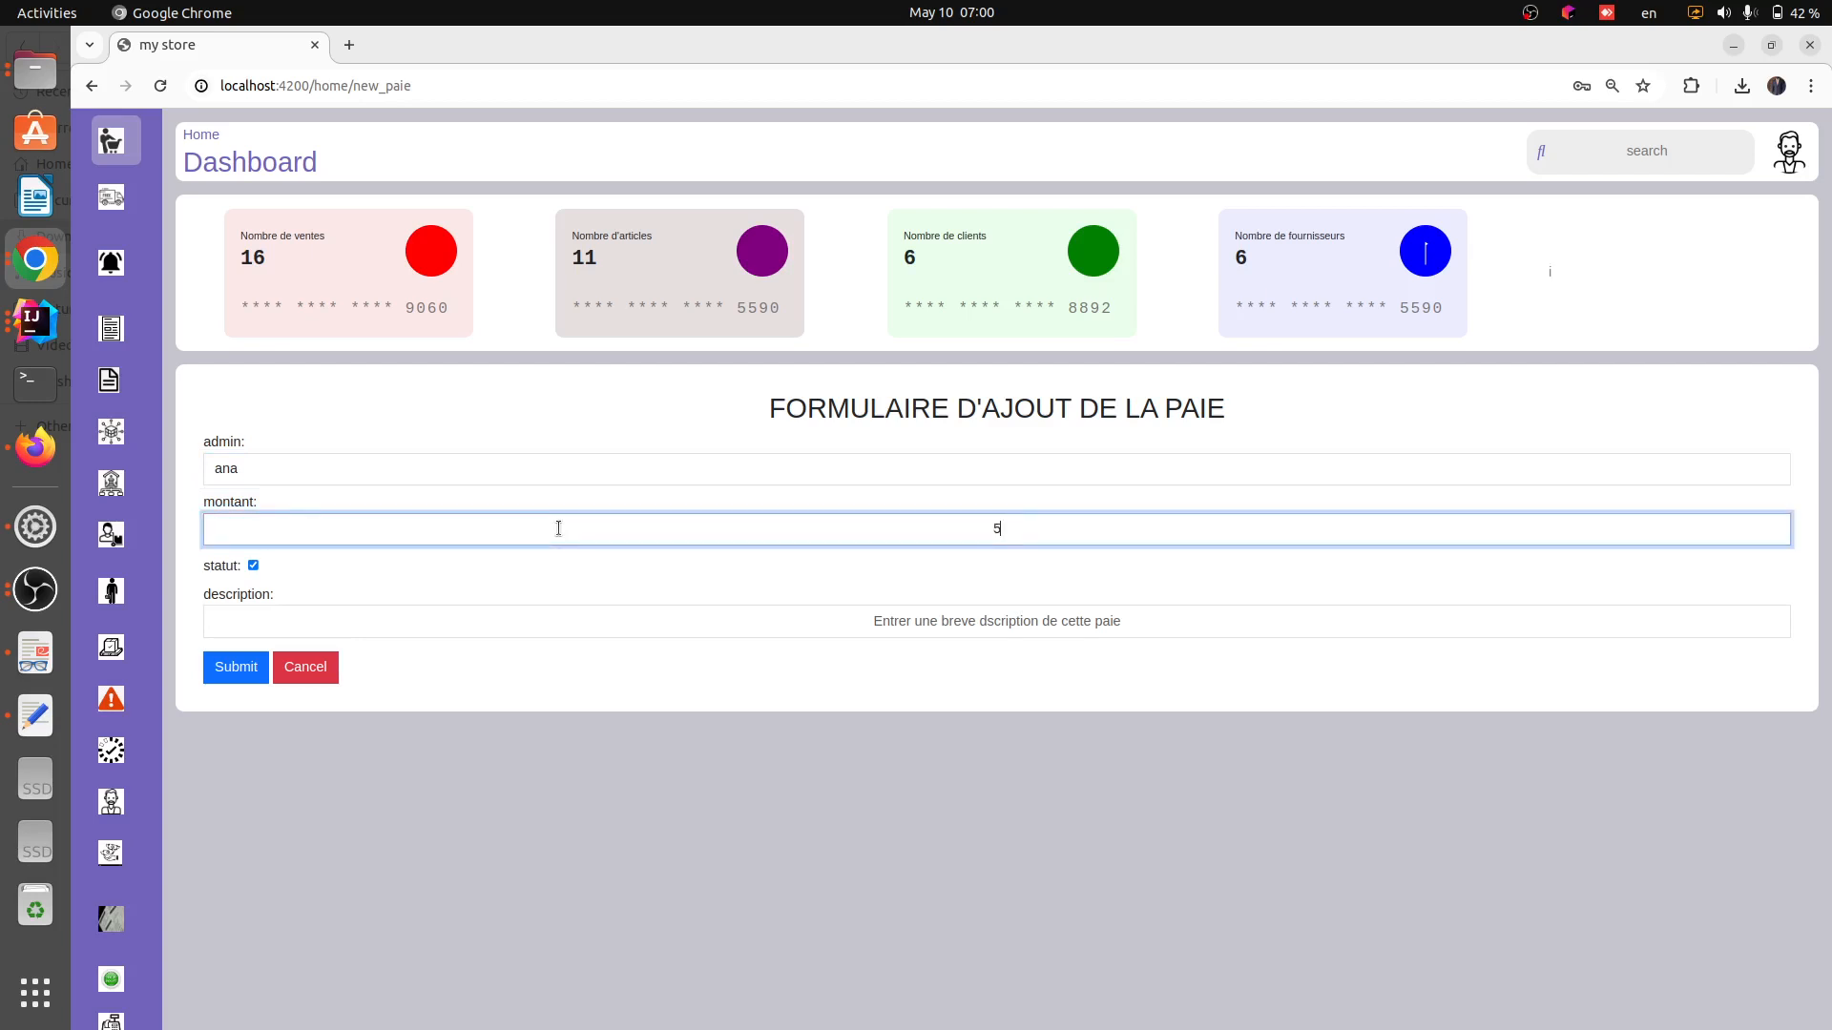
text(00000)
click(938, 621)
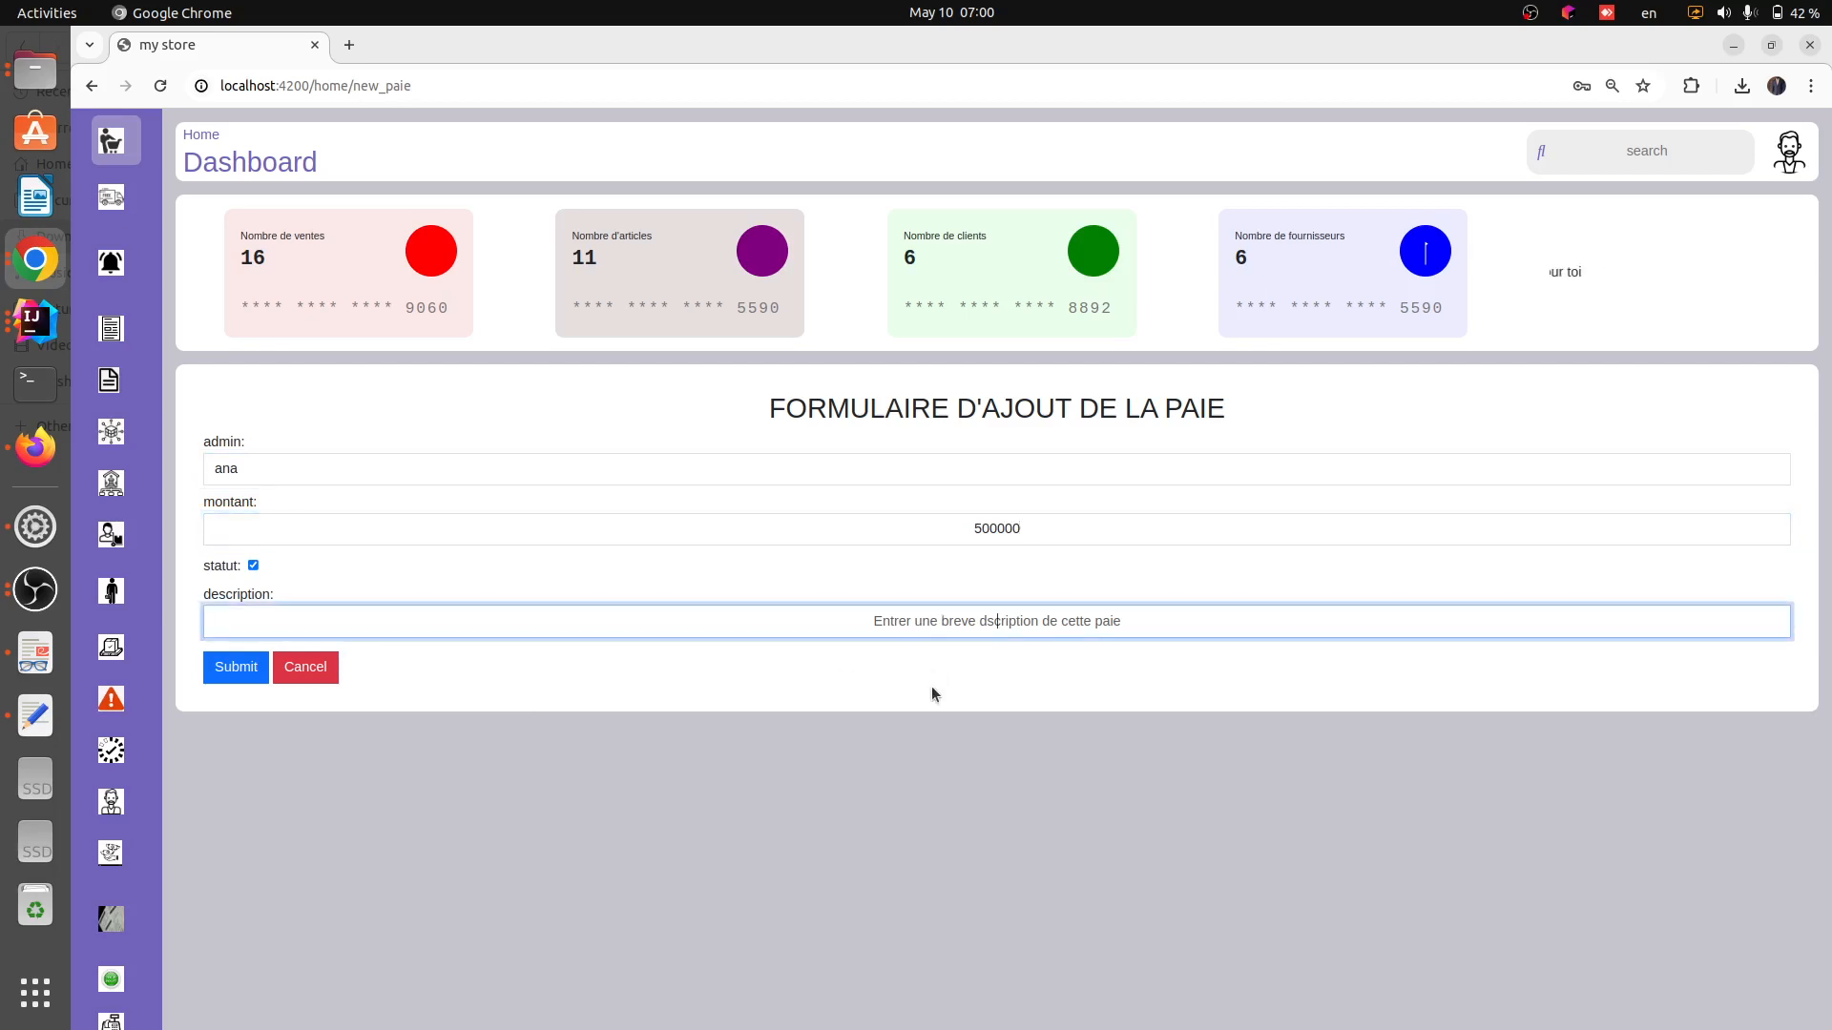
text(testt)
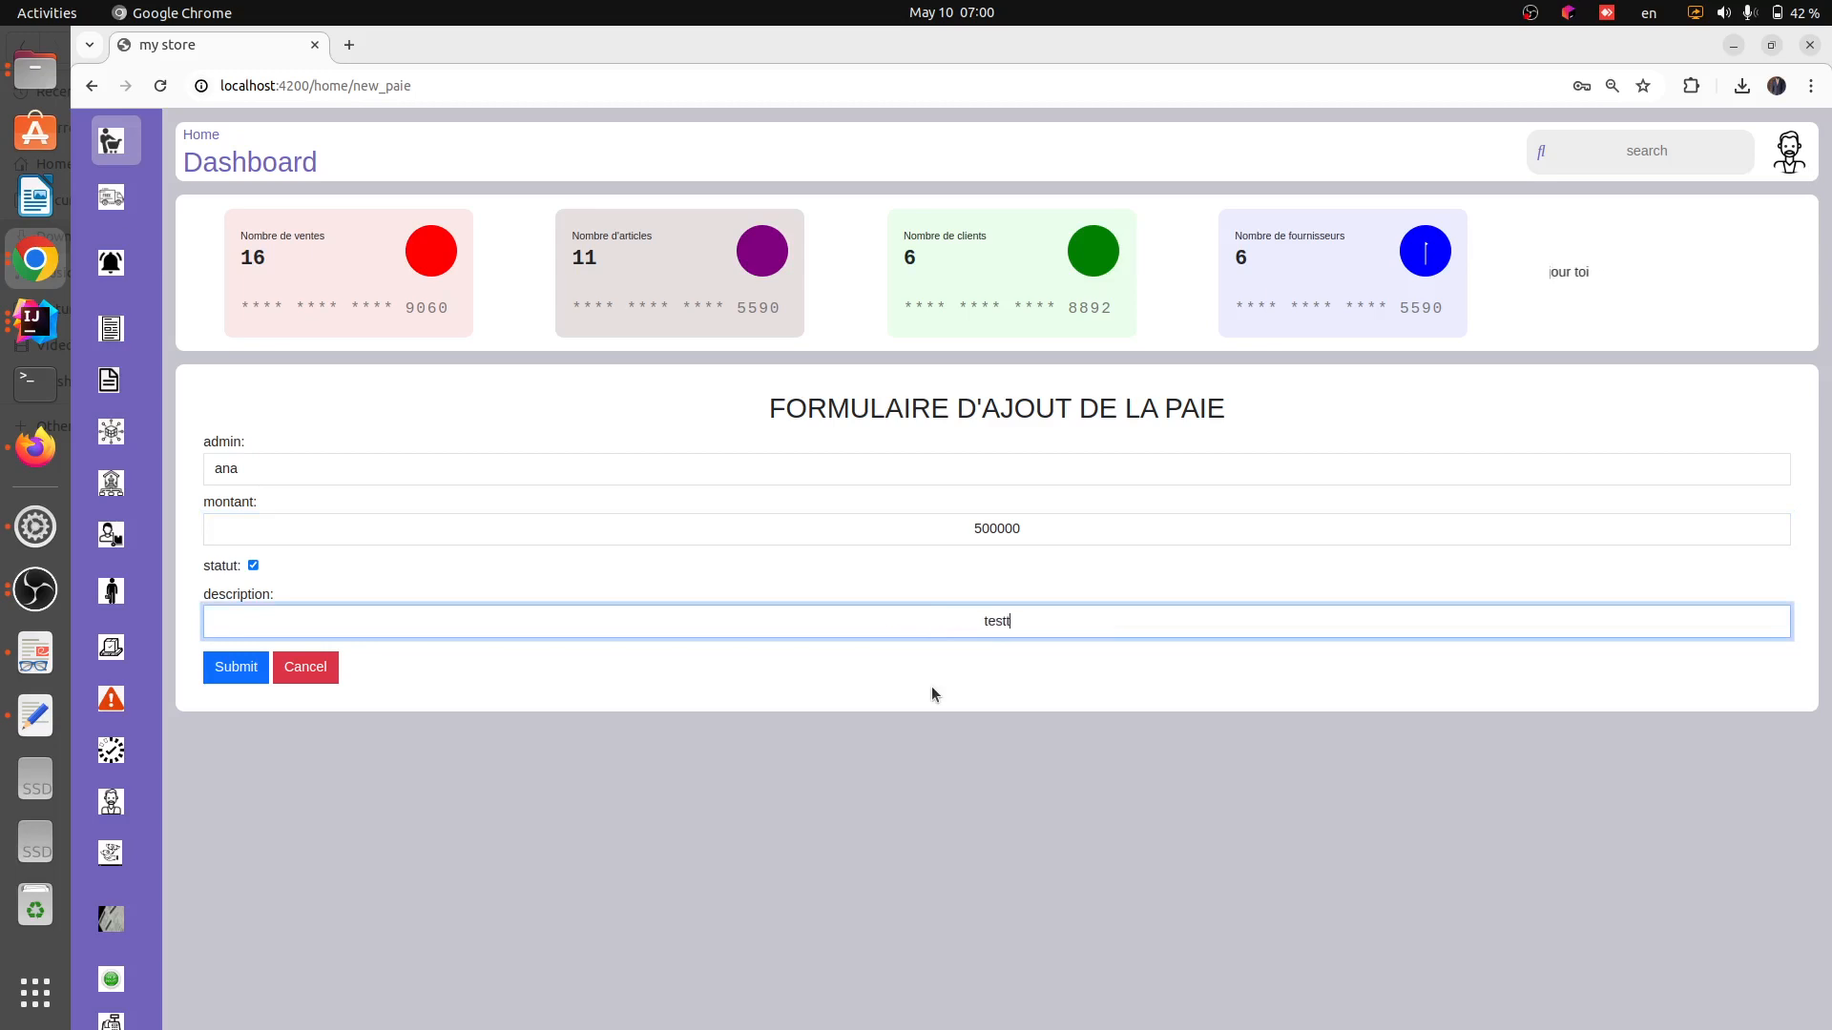
click(735, 703)
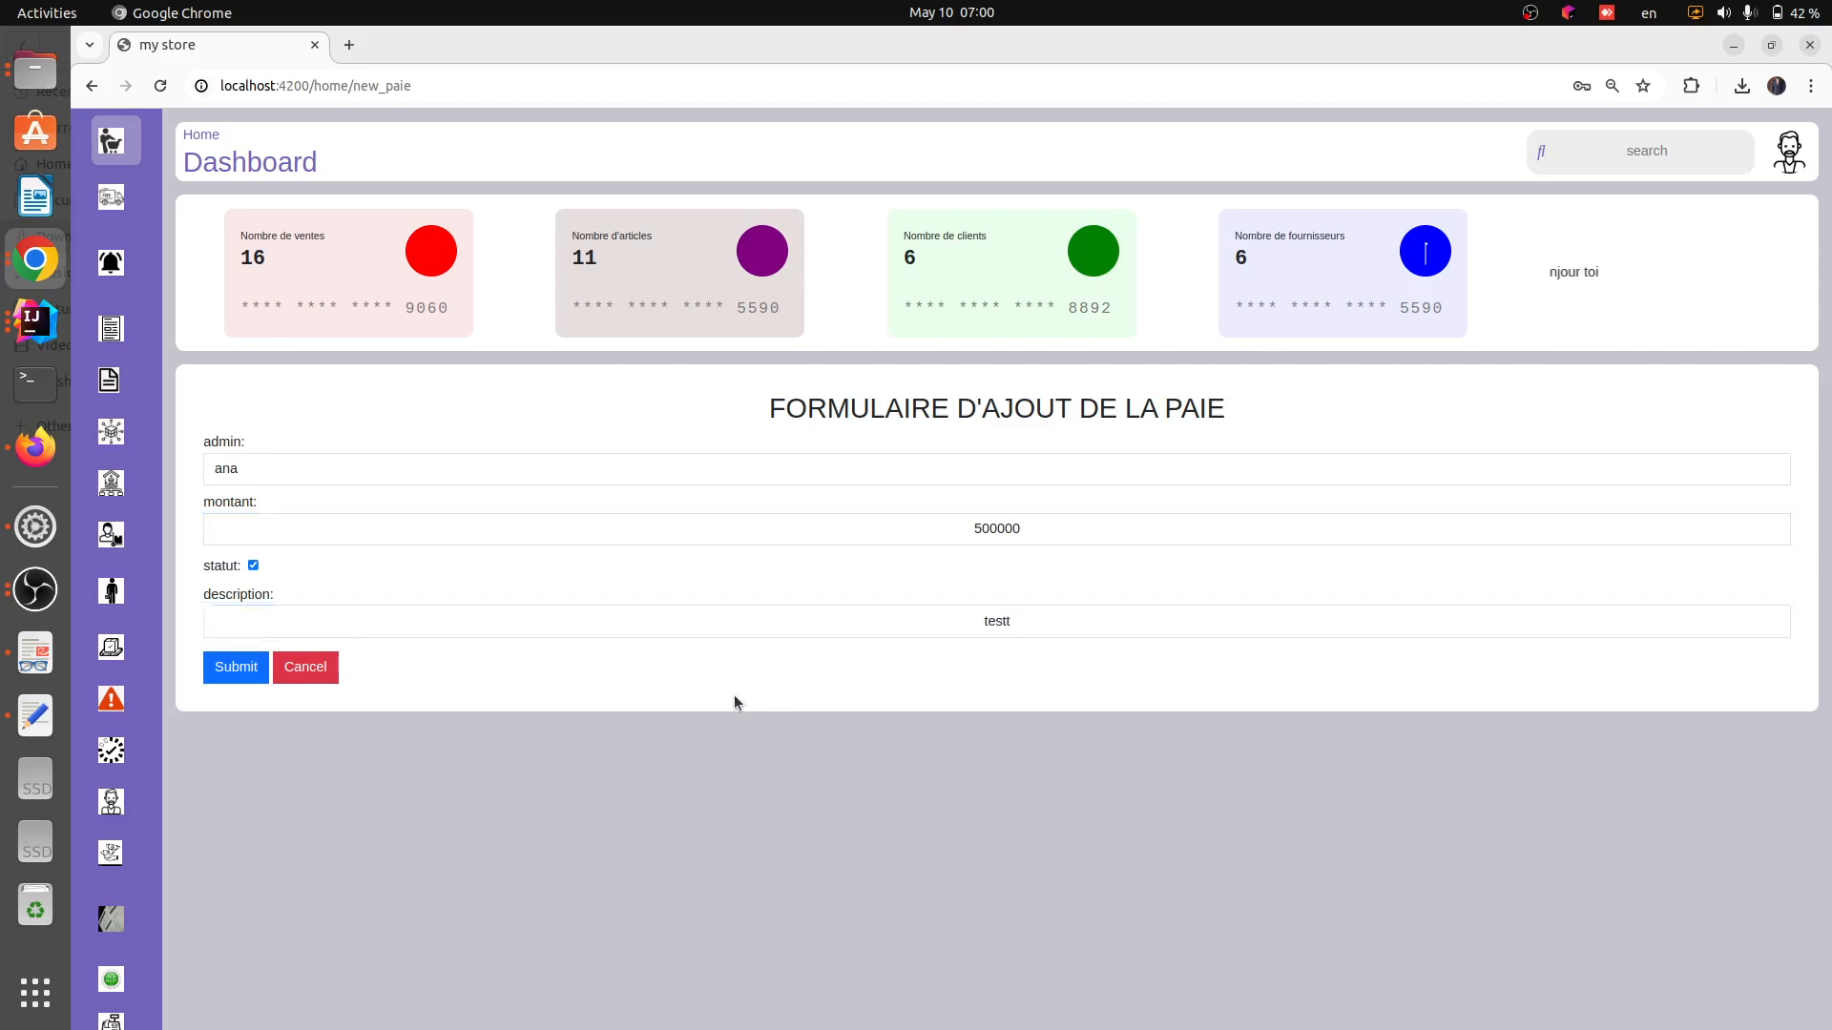
click(1042, 621)
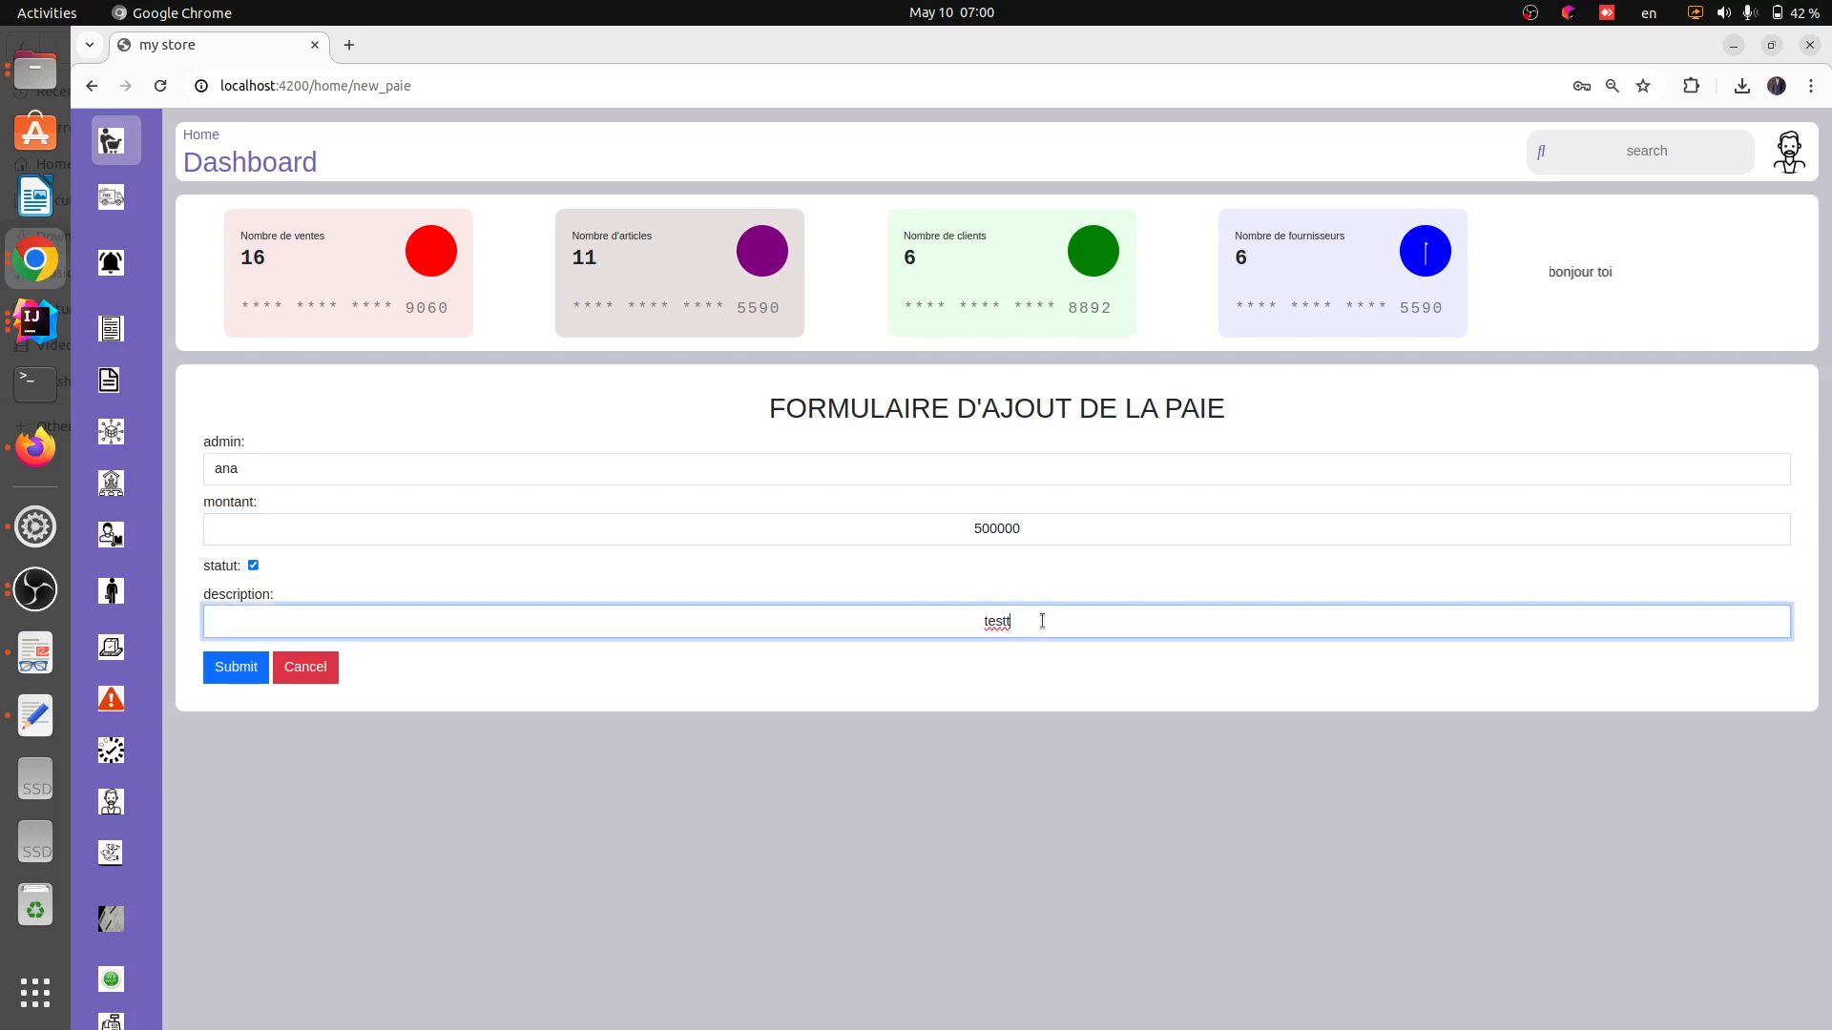
click(578, 700)
click(237, 666)
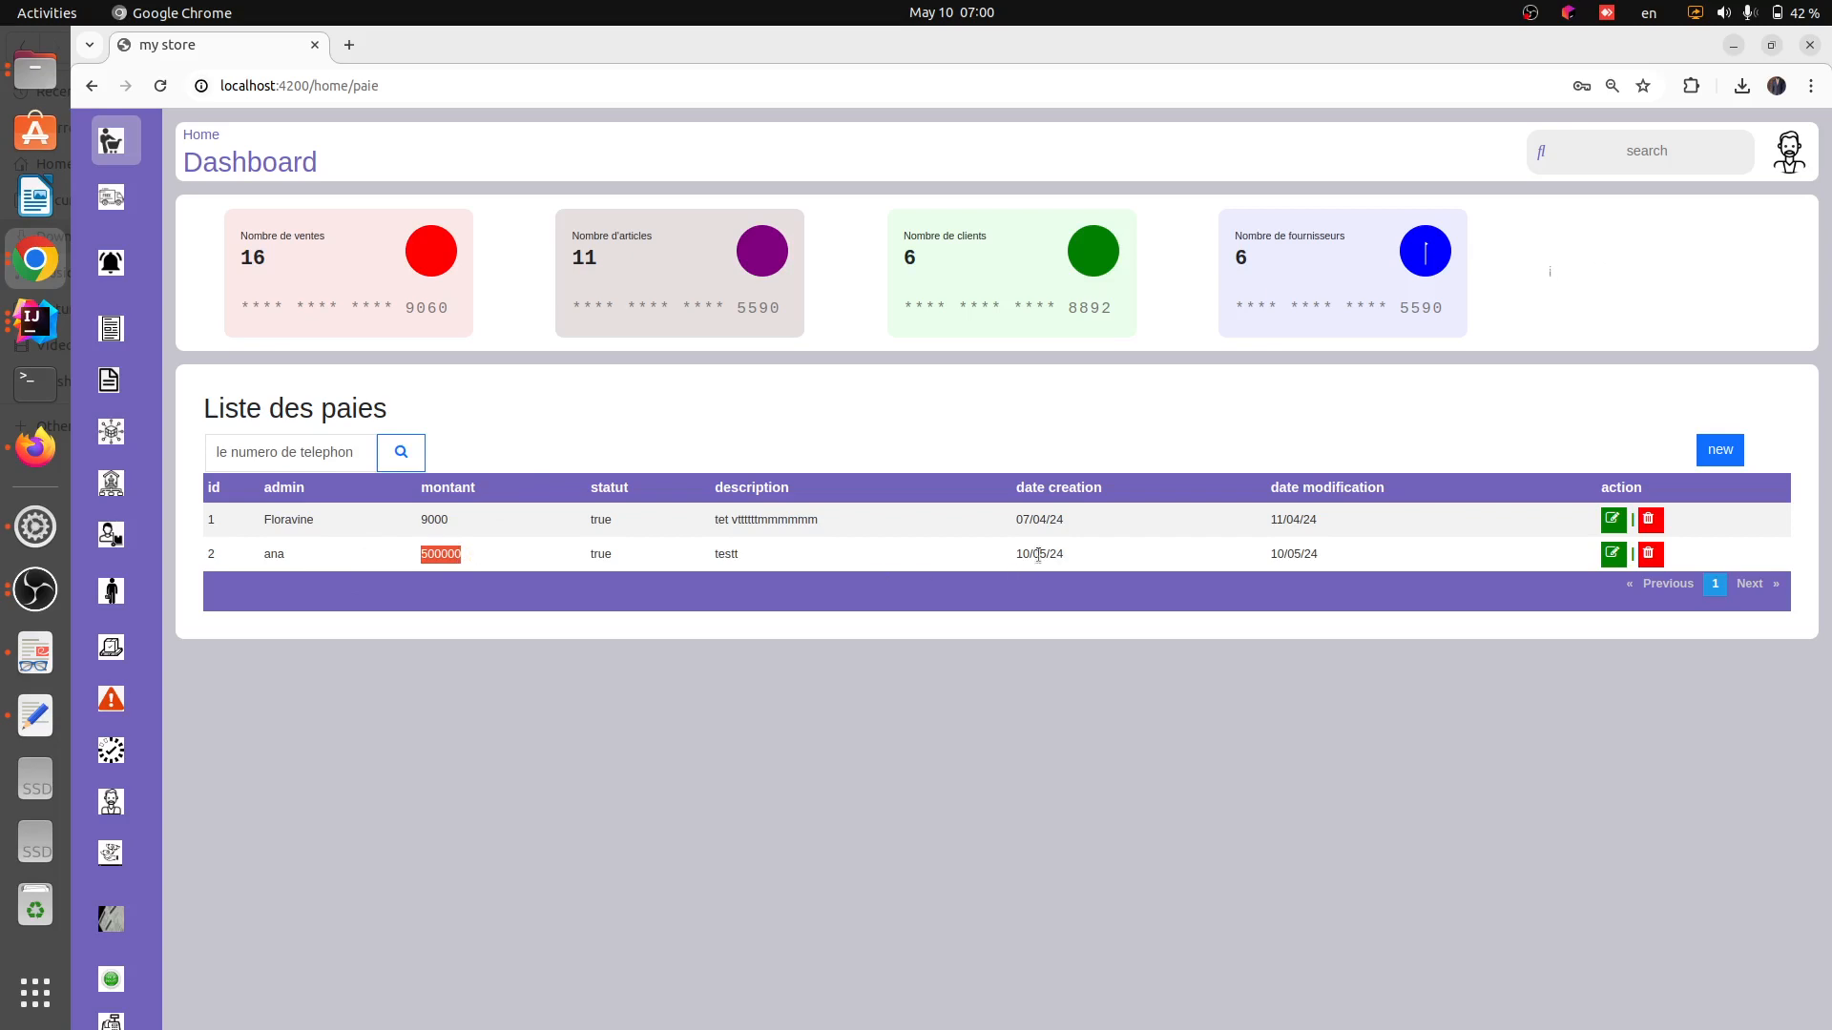
Review the new payslip row's amount and its creation and modification dates
drag(993, 554, 1103, 555)
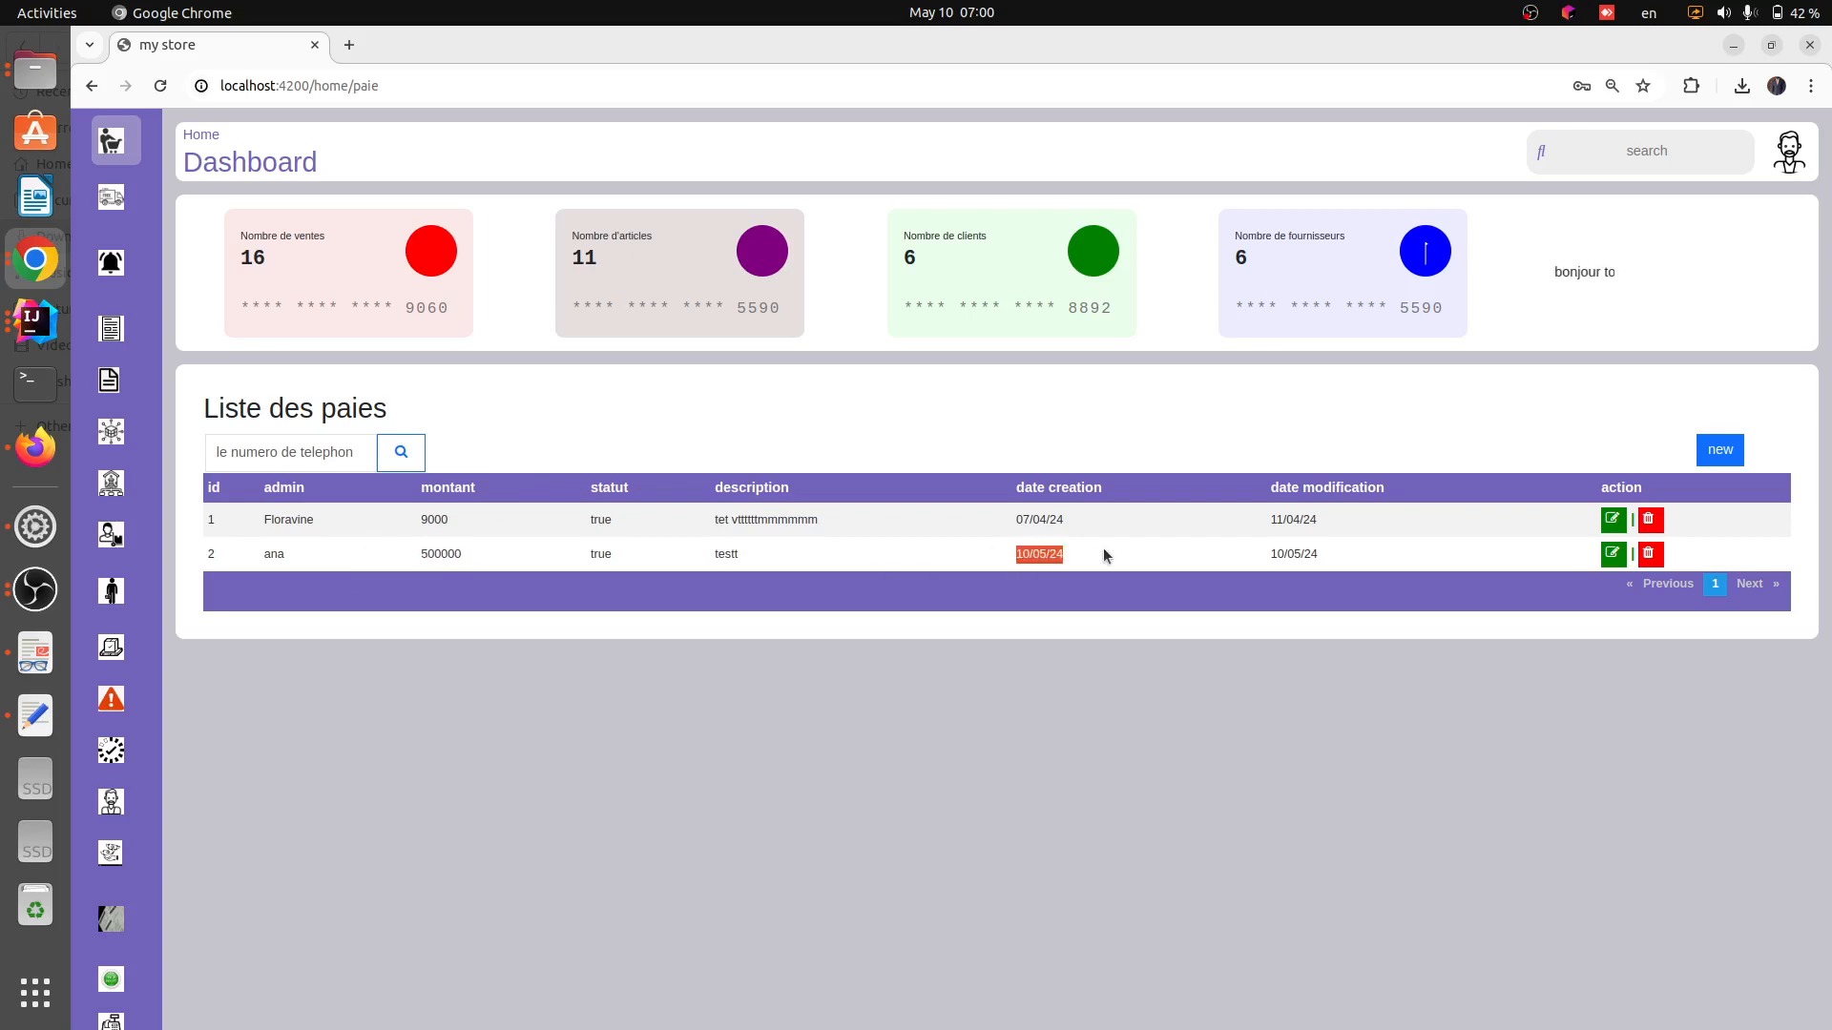
click(1271, 558)
drag(1268, 559, 1334, 556)
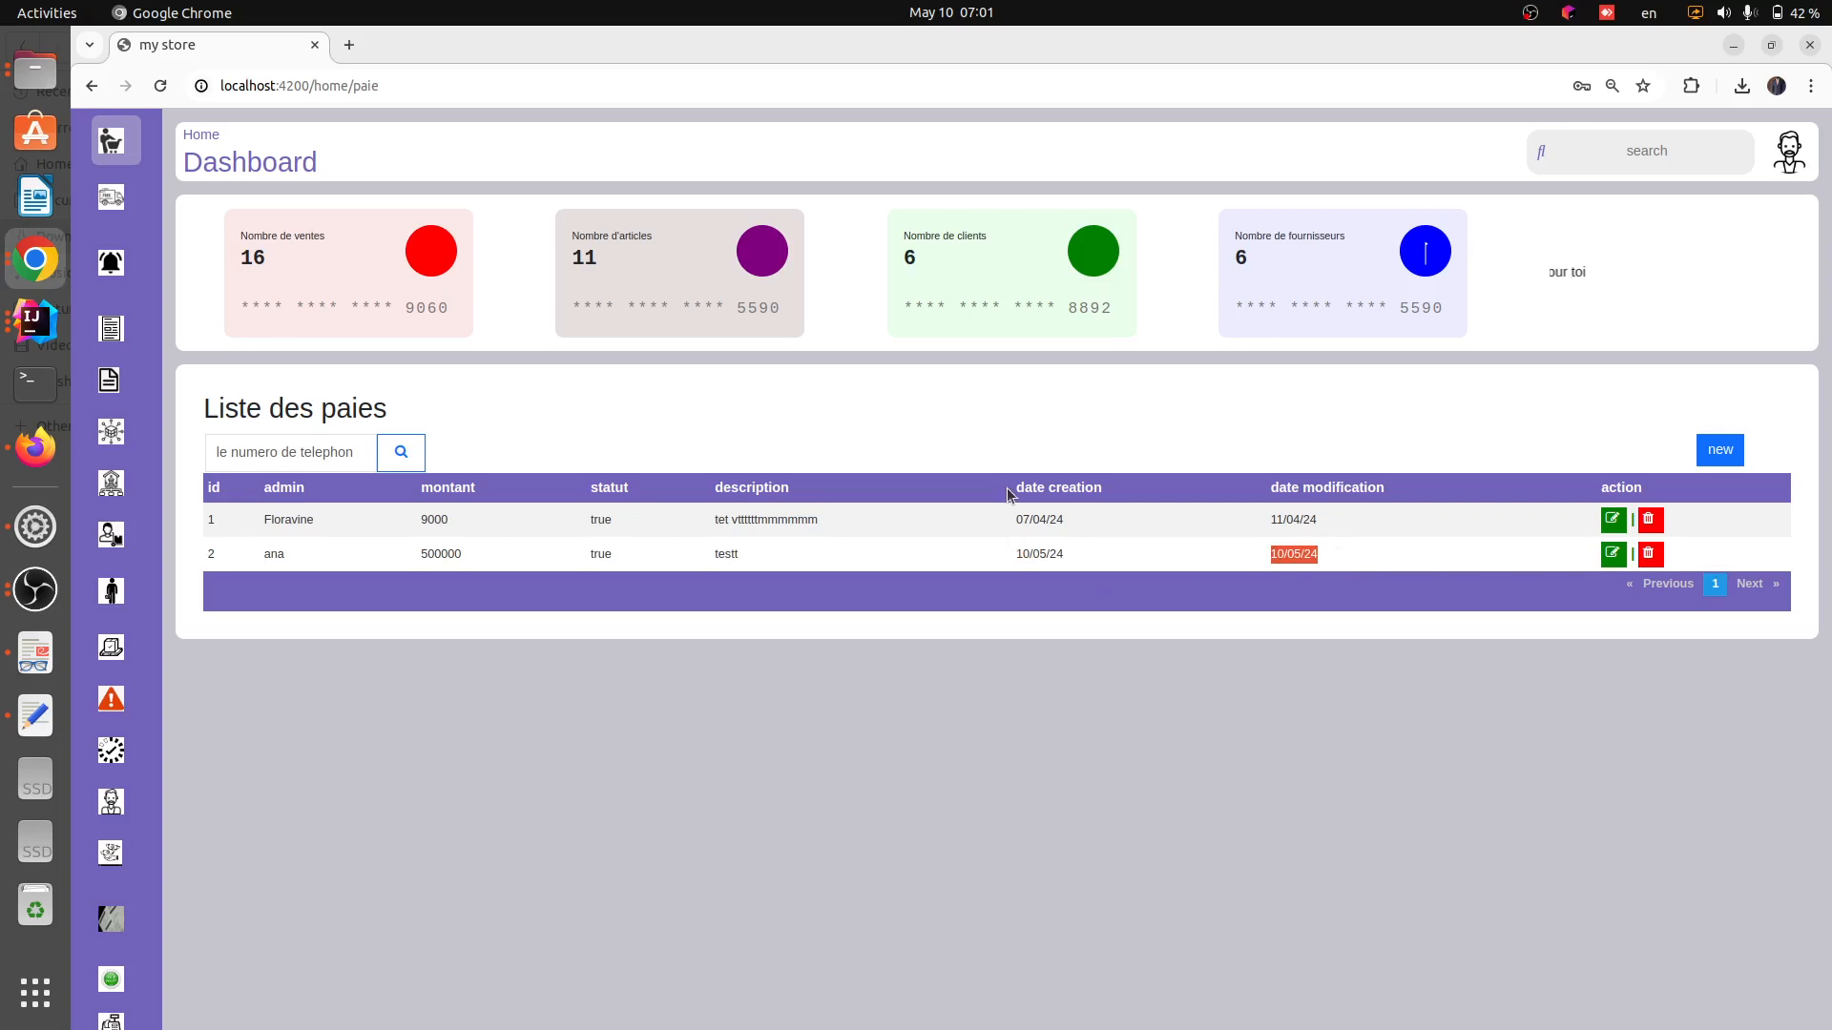
click(644, 684)
Open the agencies page and review the listed agencies
mouse_move(134, 697)
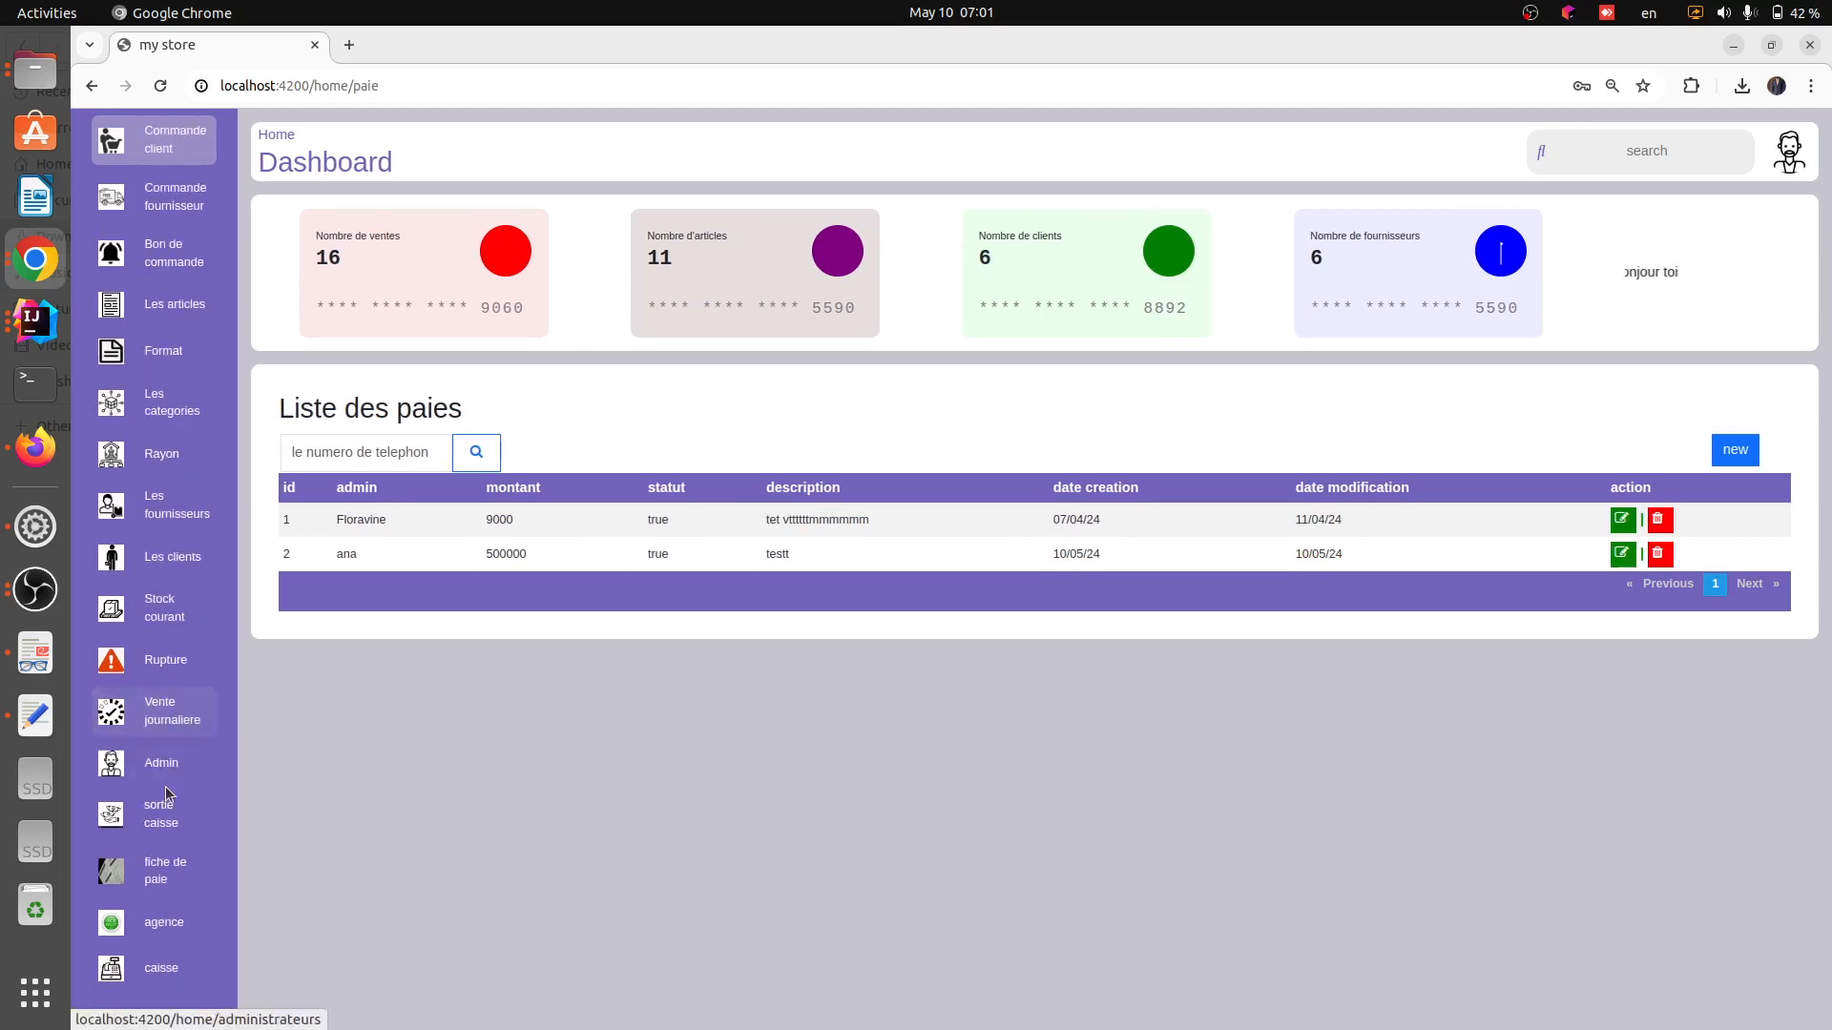
click(165, 926)
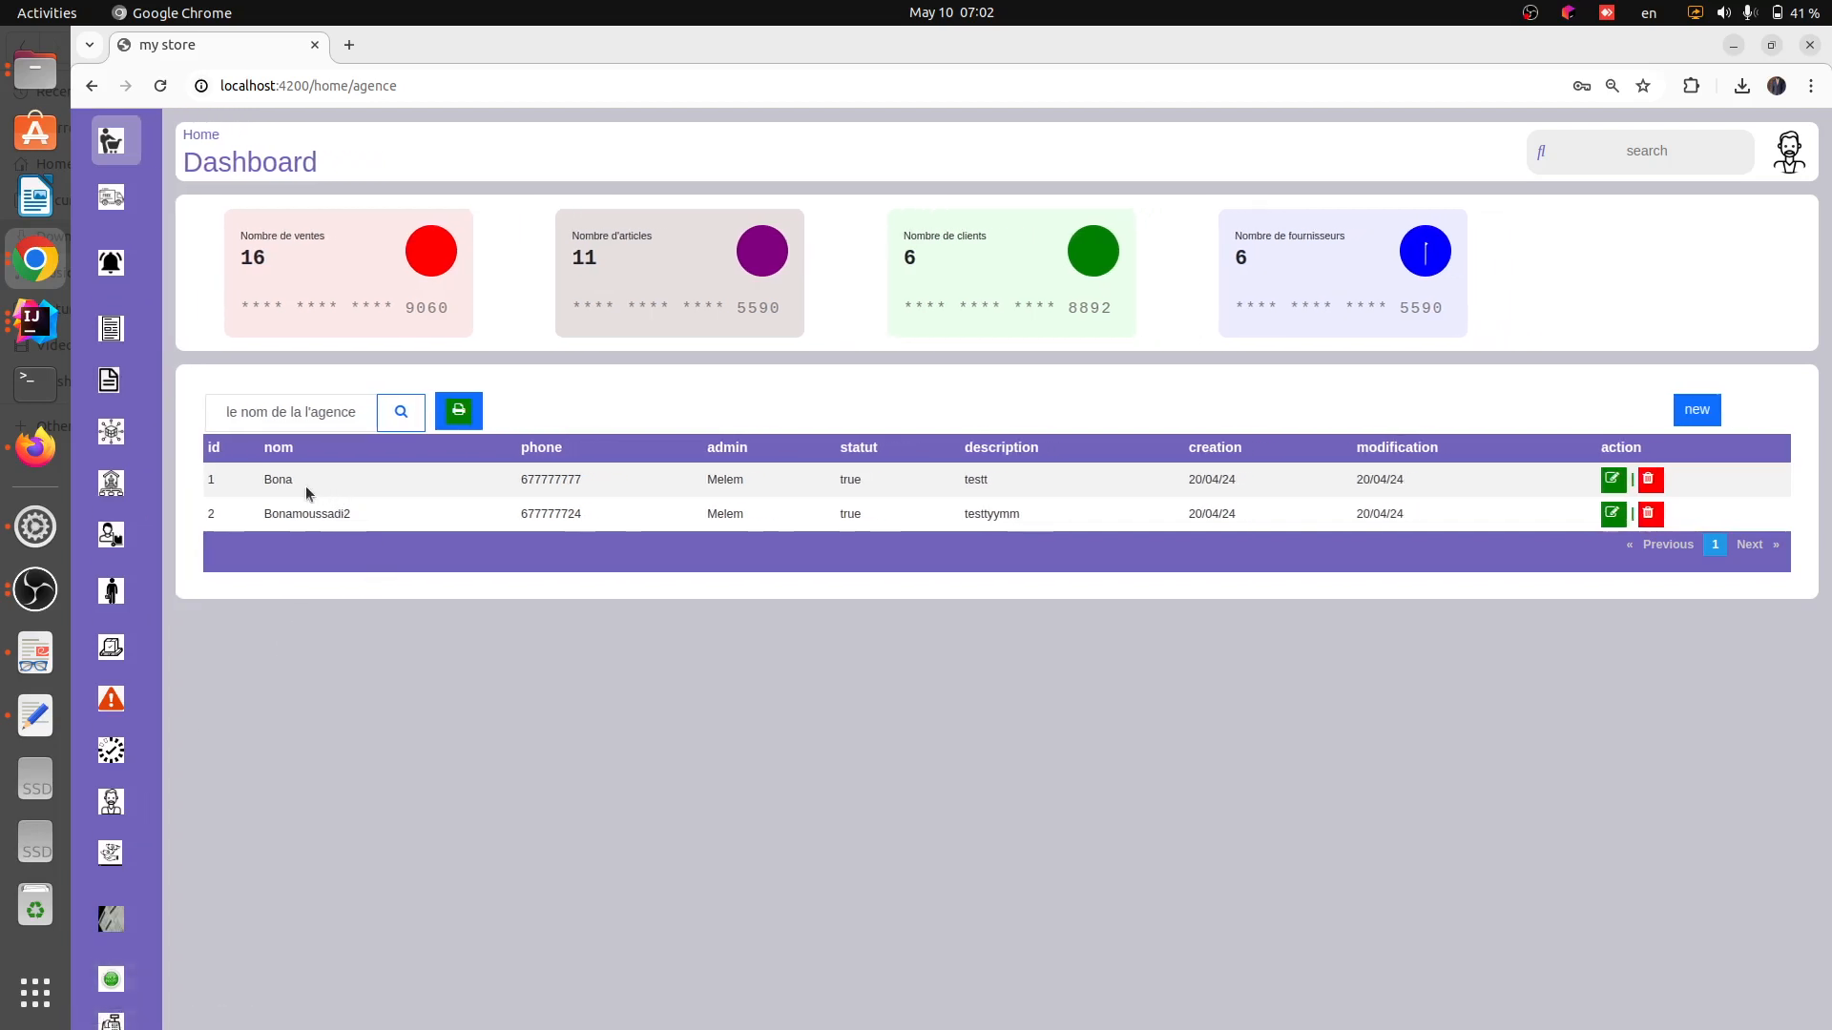
drag(261, 484, 656, 587)
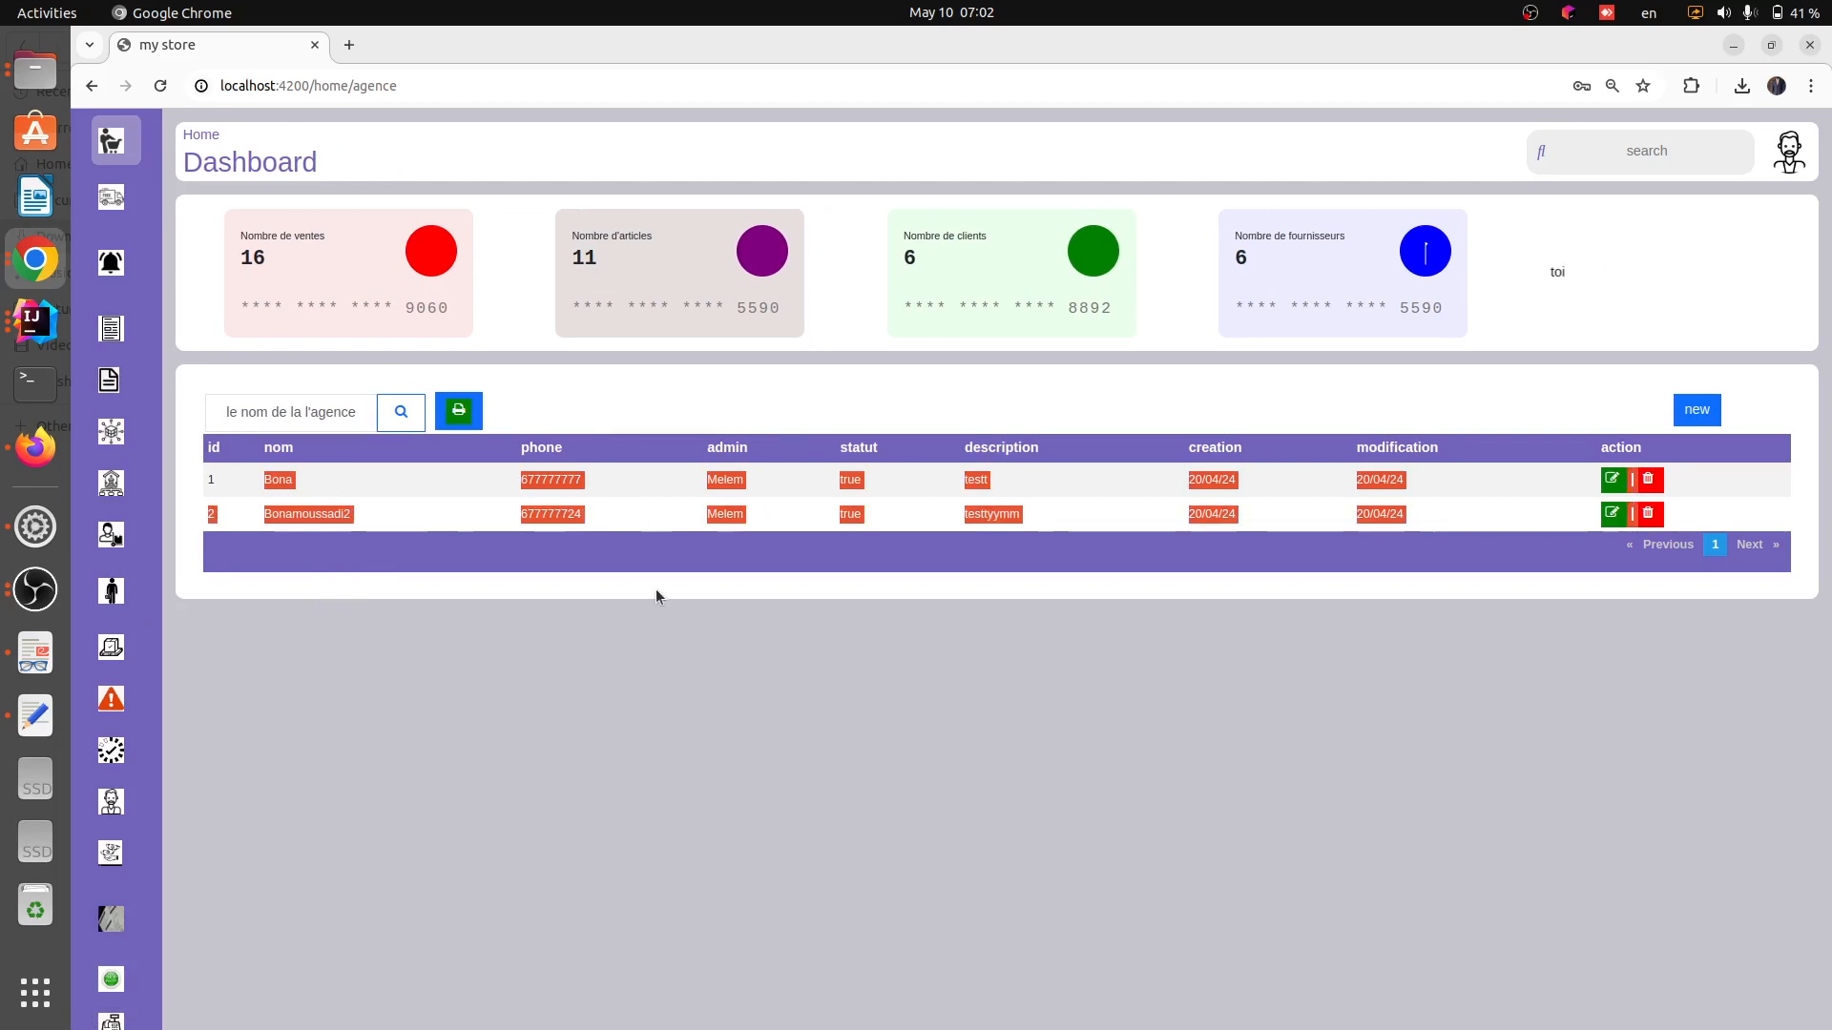
click(655, 587)
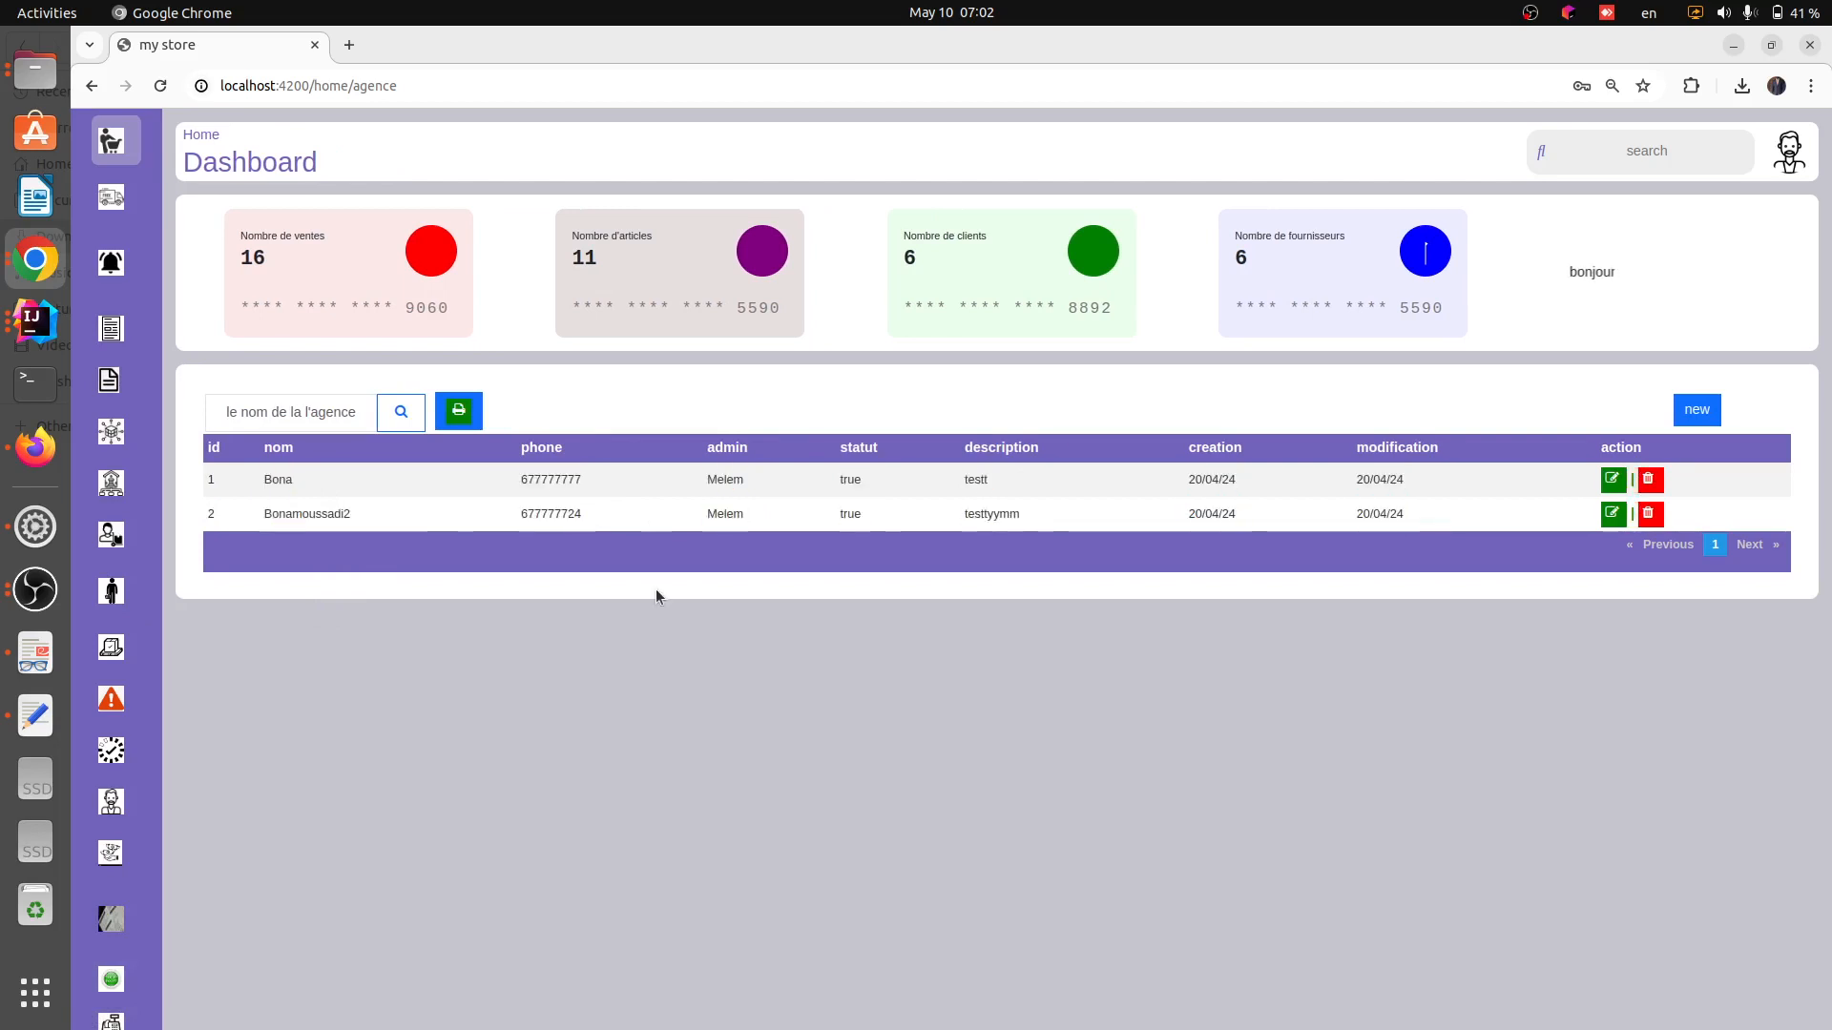
Start a new agency named Village and fill in the agency's e-mail address
click(1683, 408)
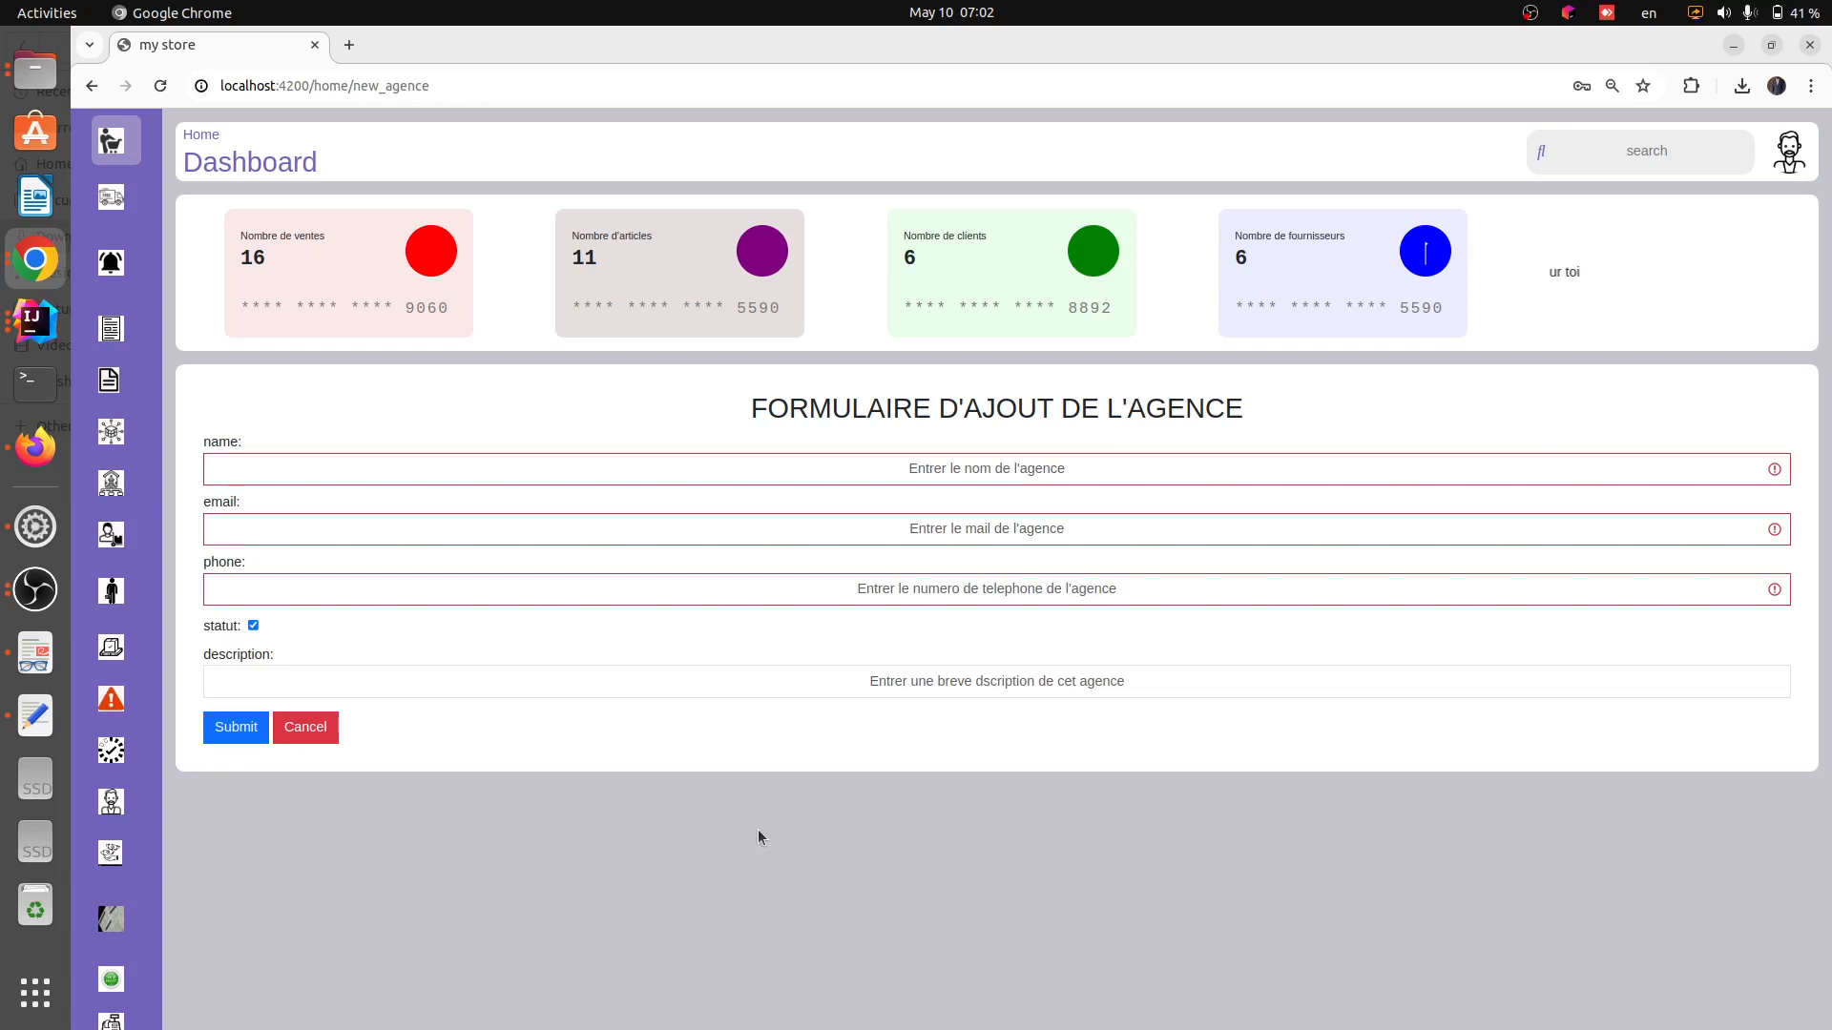
click(831, 475)
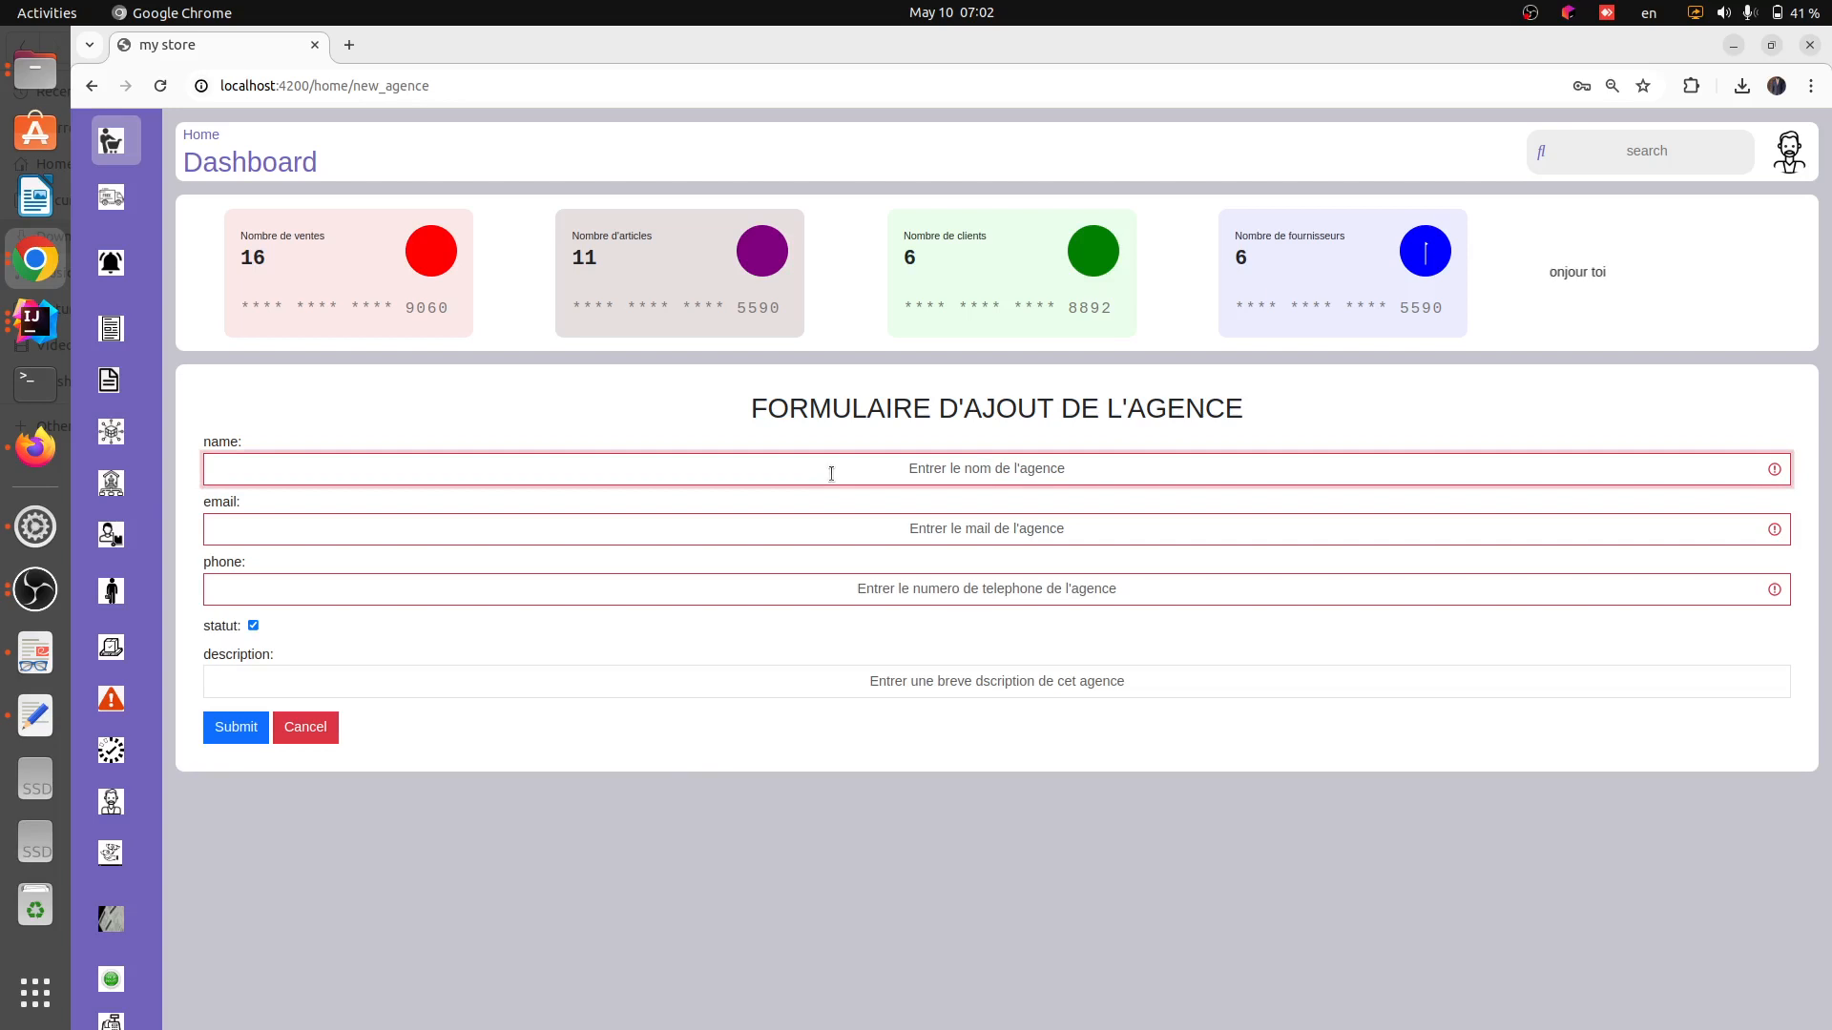
text(Village)
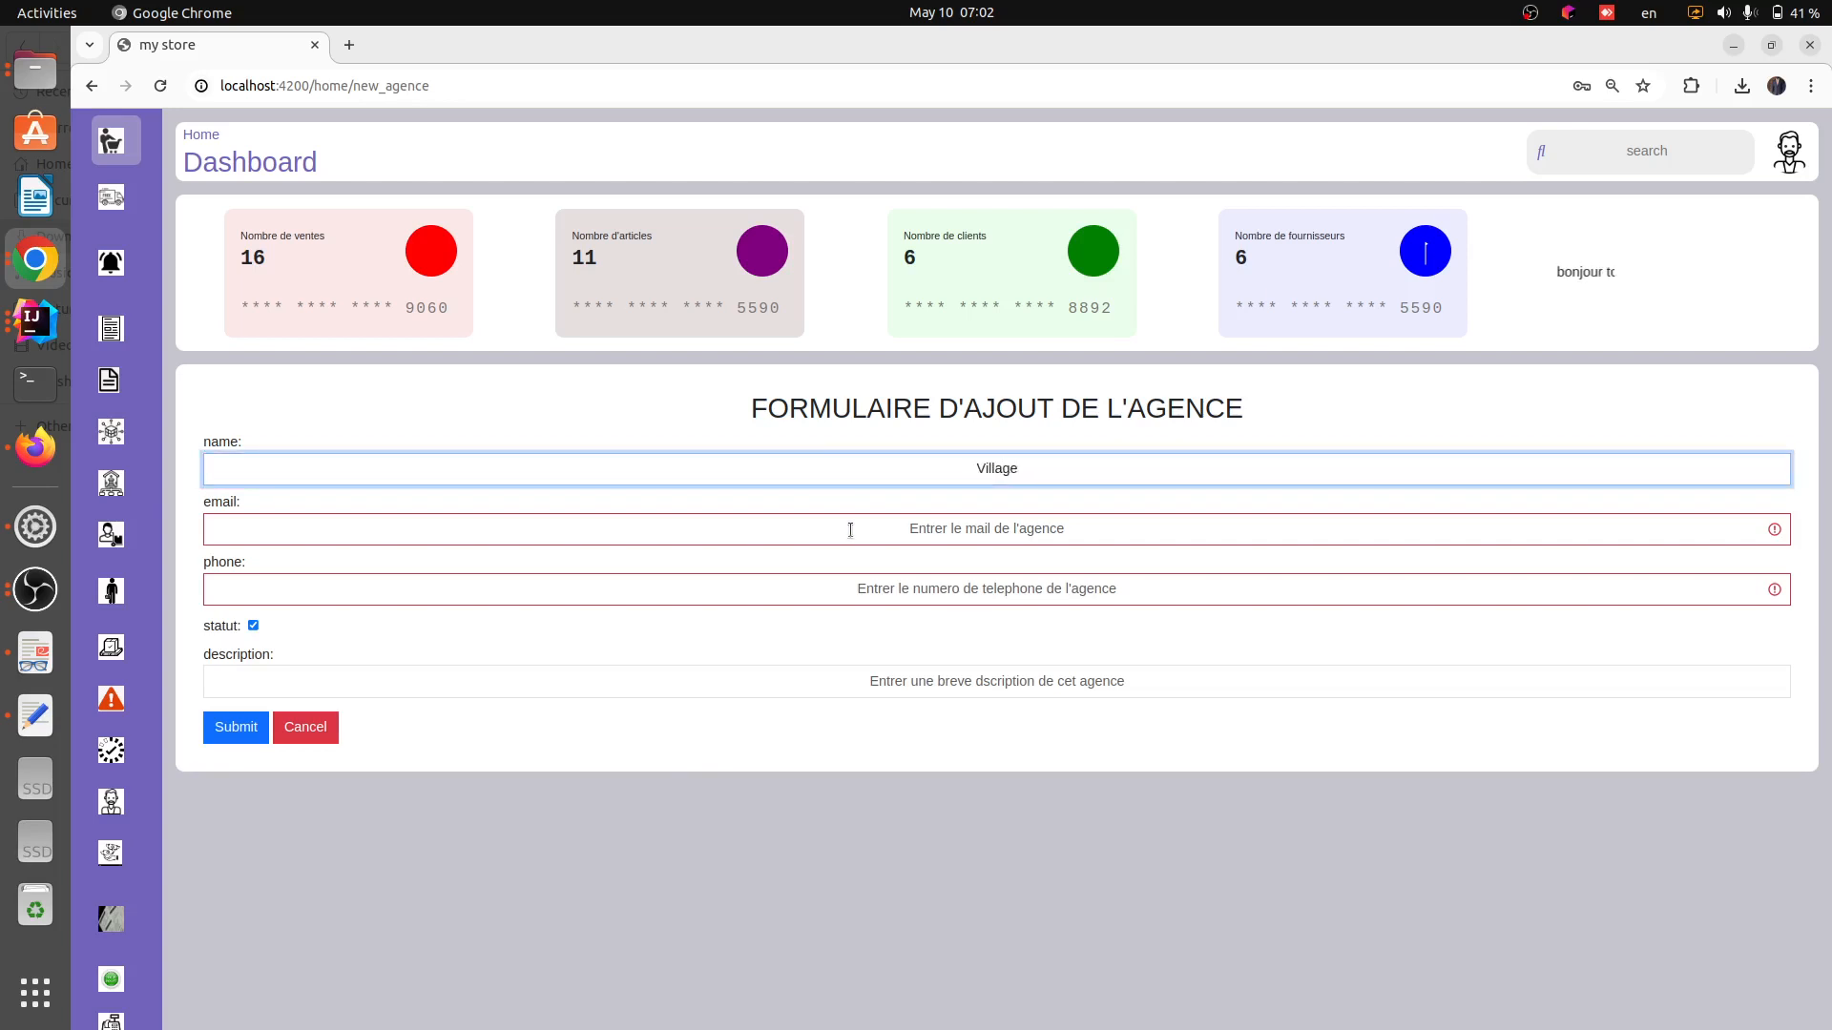
click(912, 530)
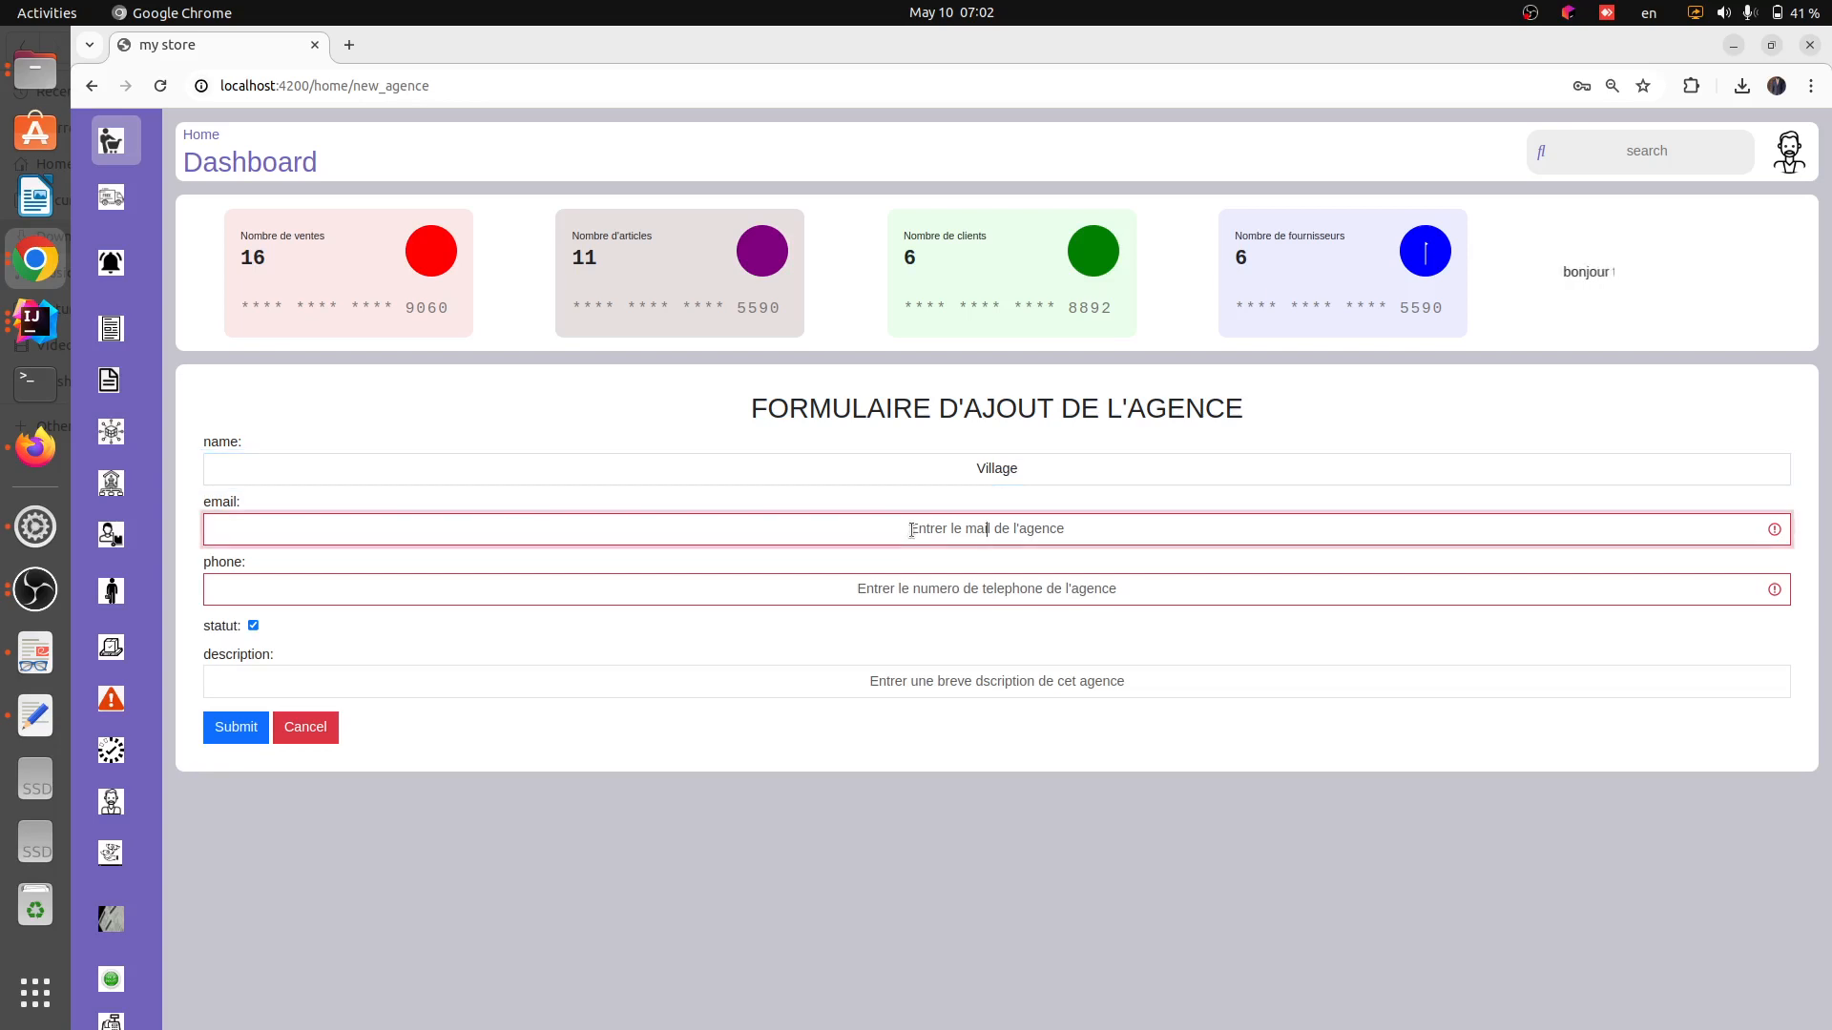
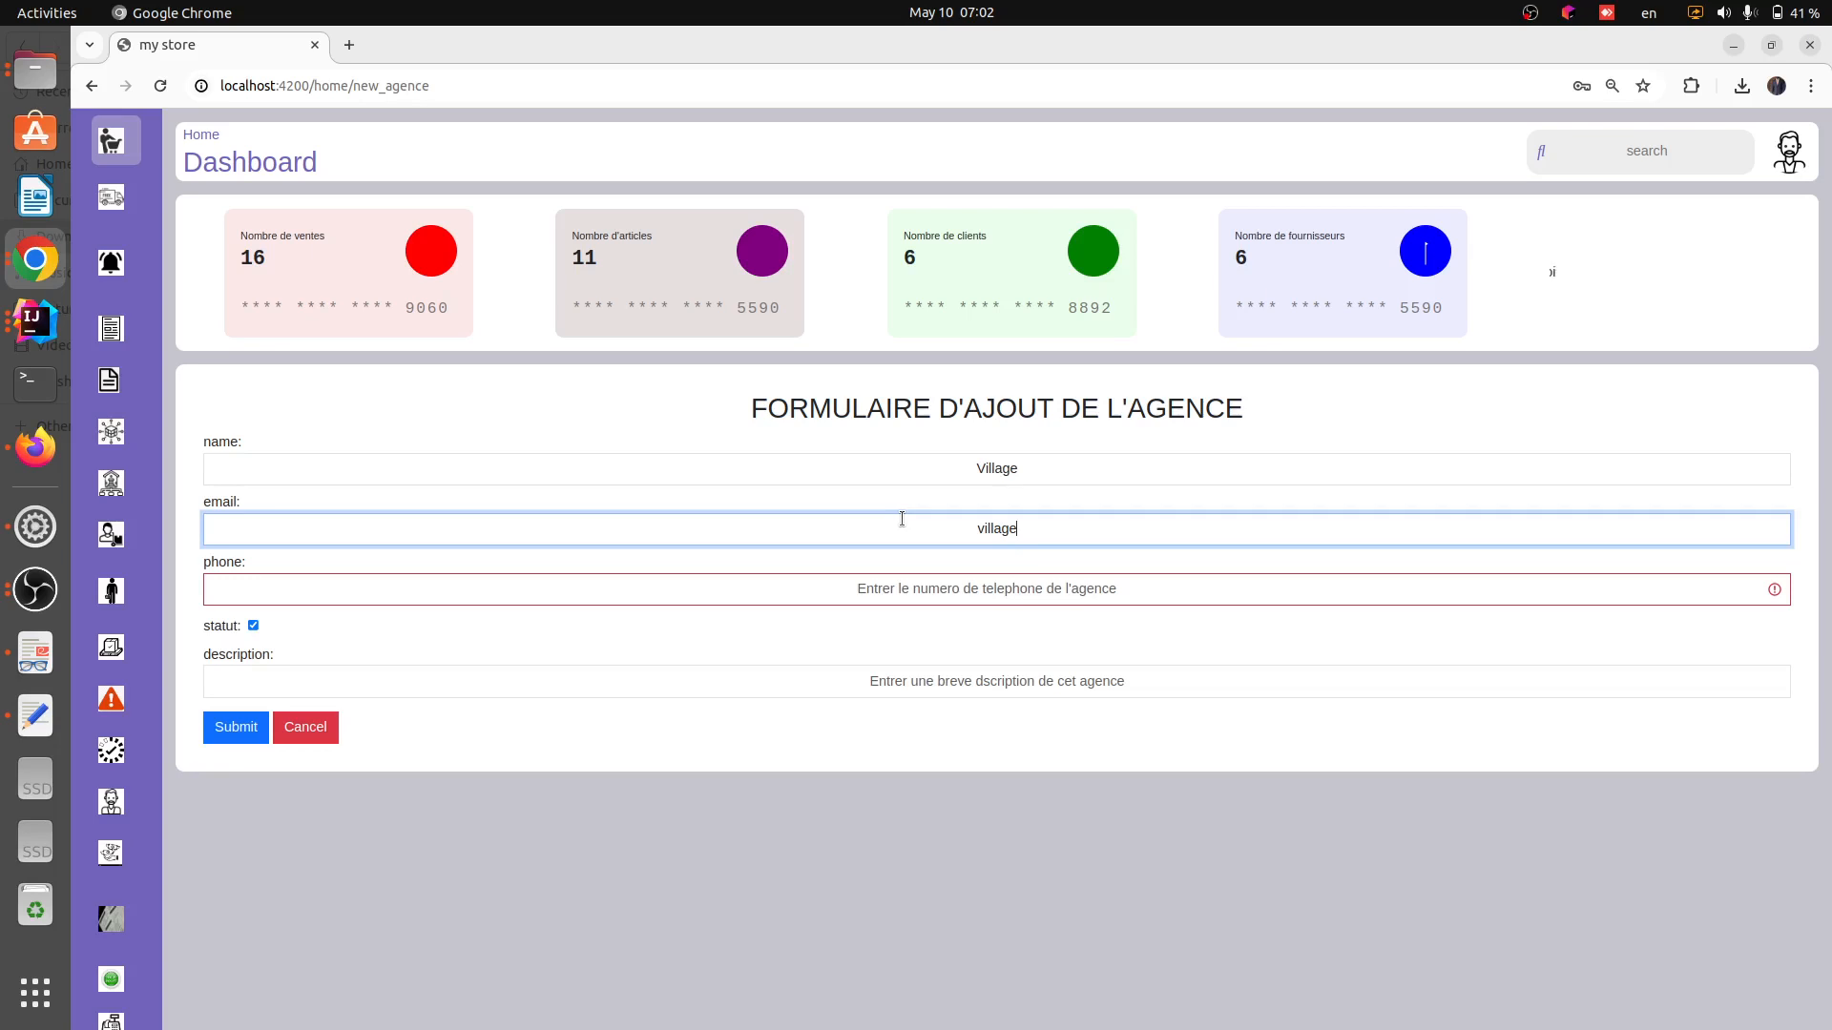
click(1002, 529)
text(m)
Enter the agency phone 655555555 and description testtt, submit the agency, and highlight the new Village row
click(963, 593)
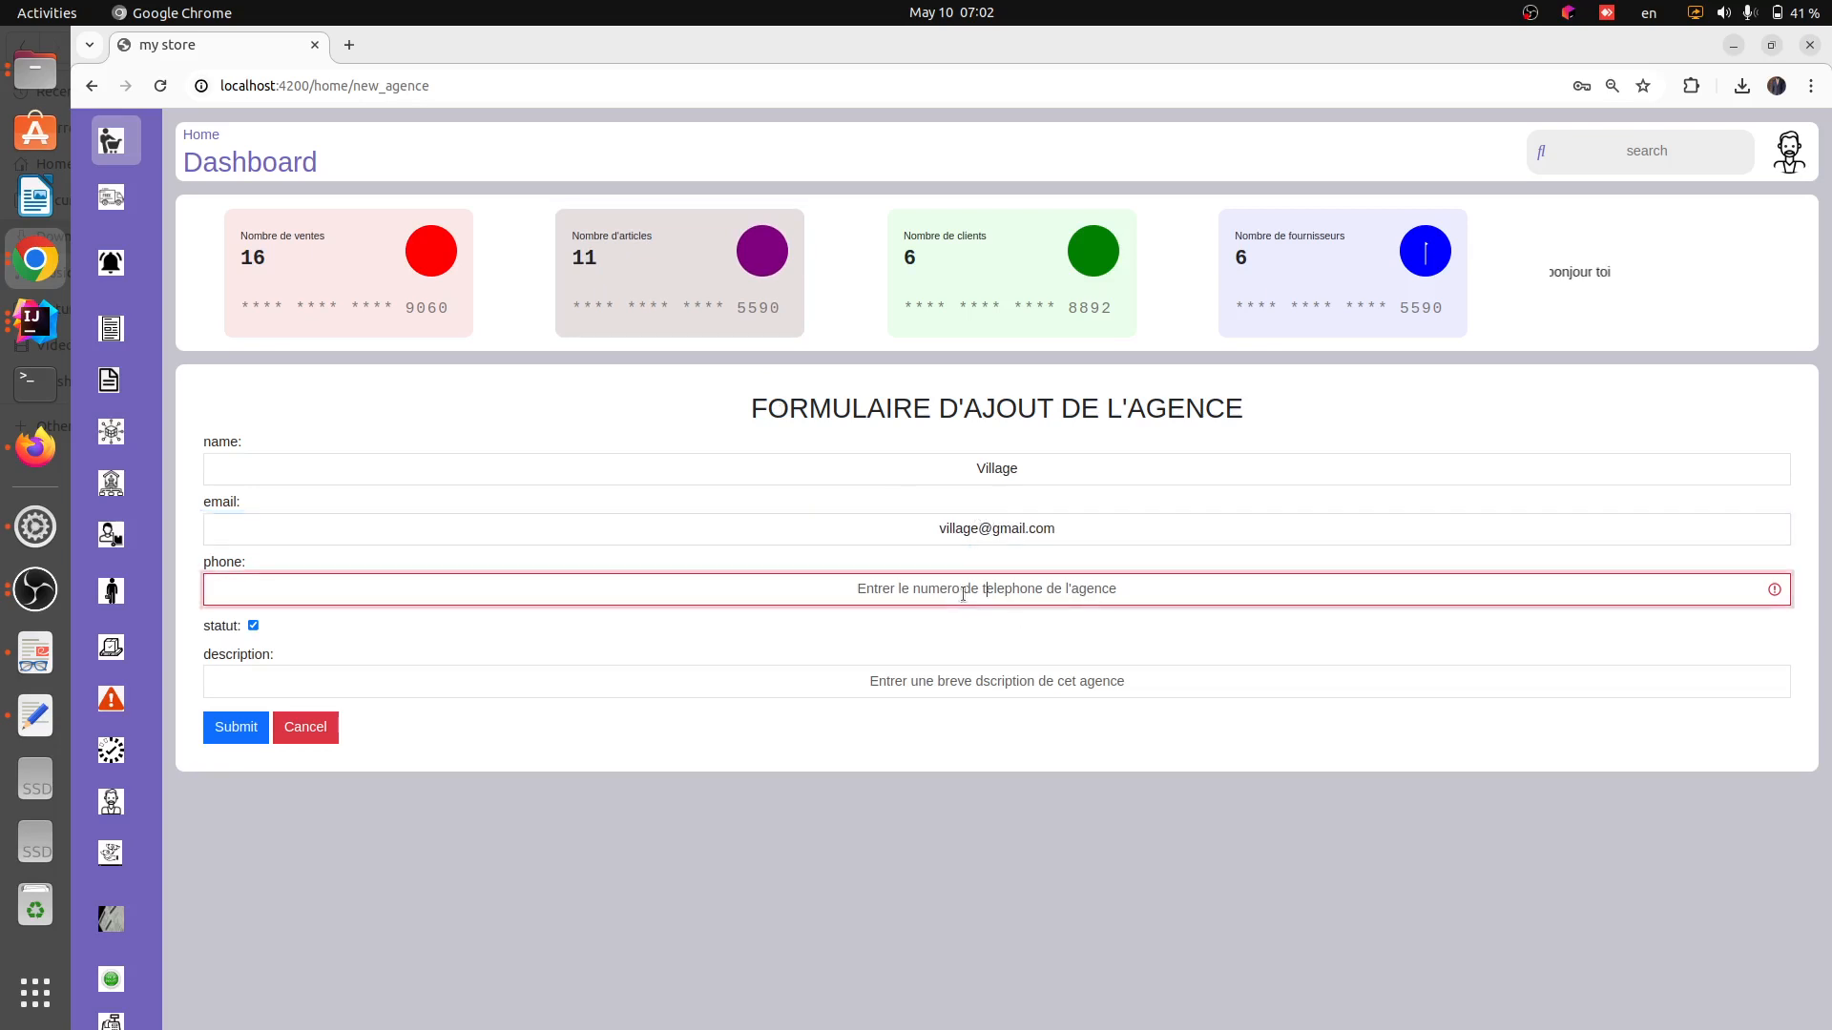
text(6)
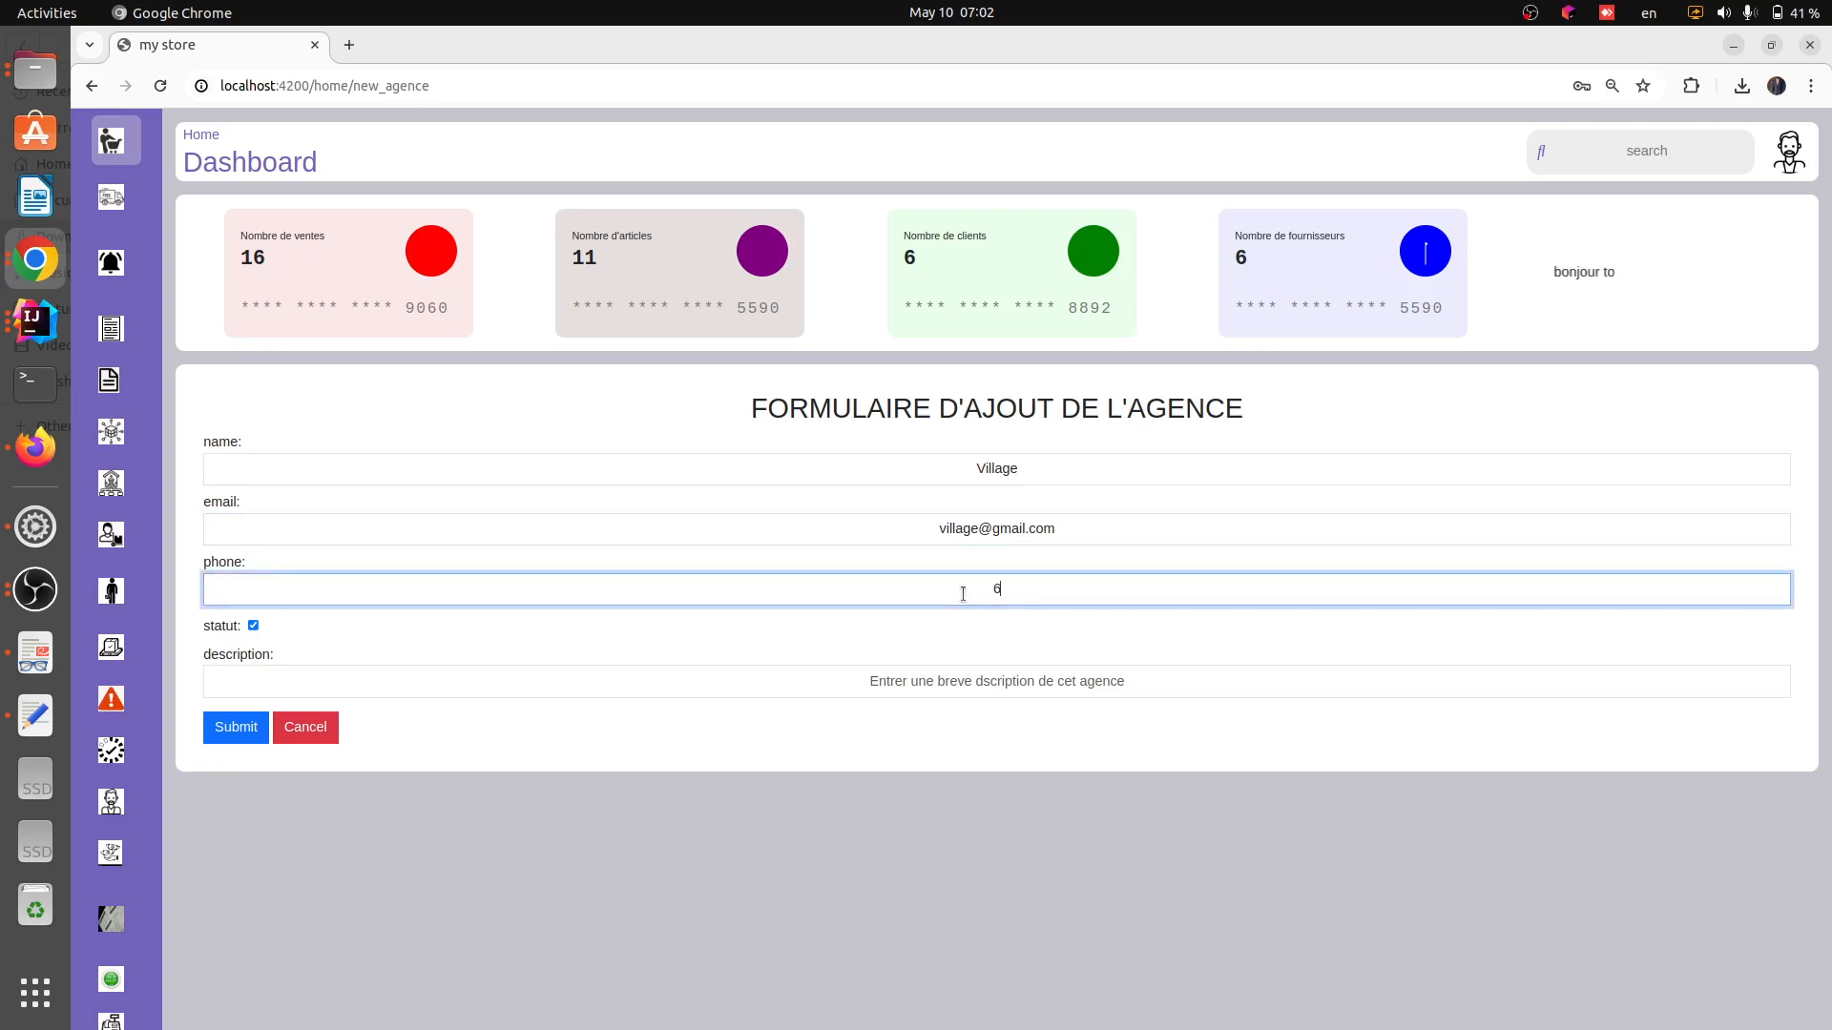
text(55555555)
click(823, 696)
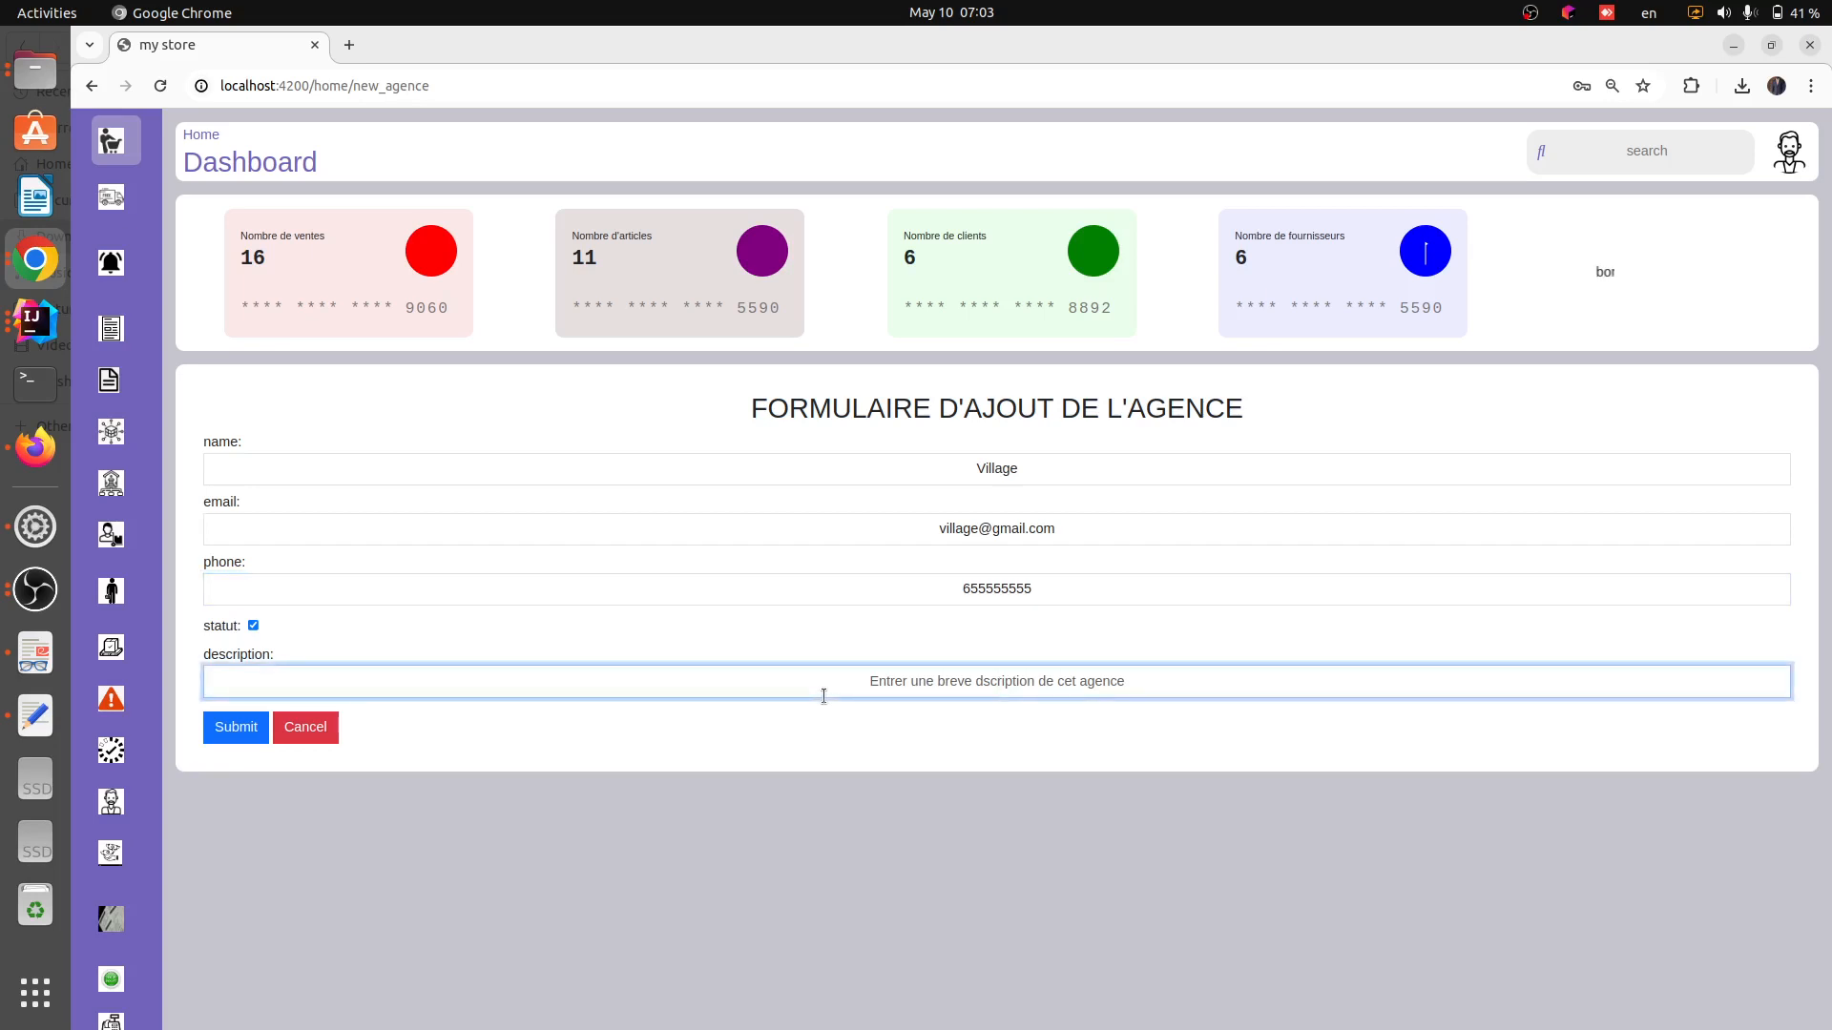
text(testtt)
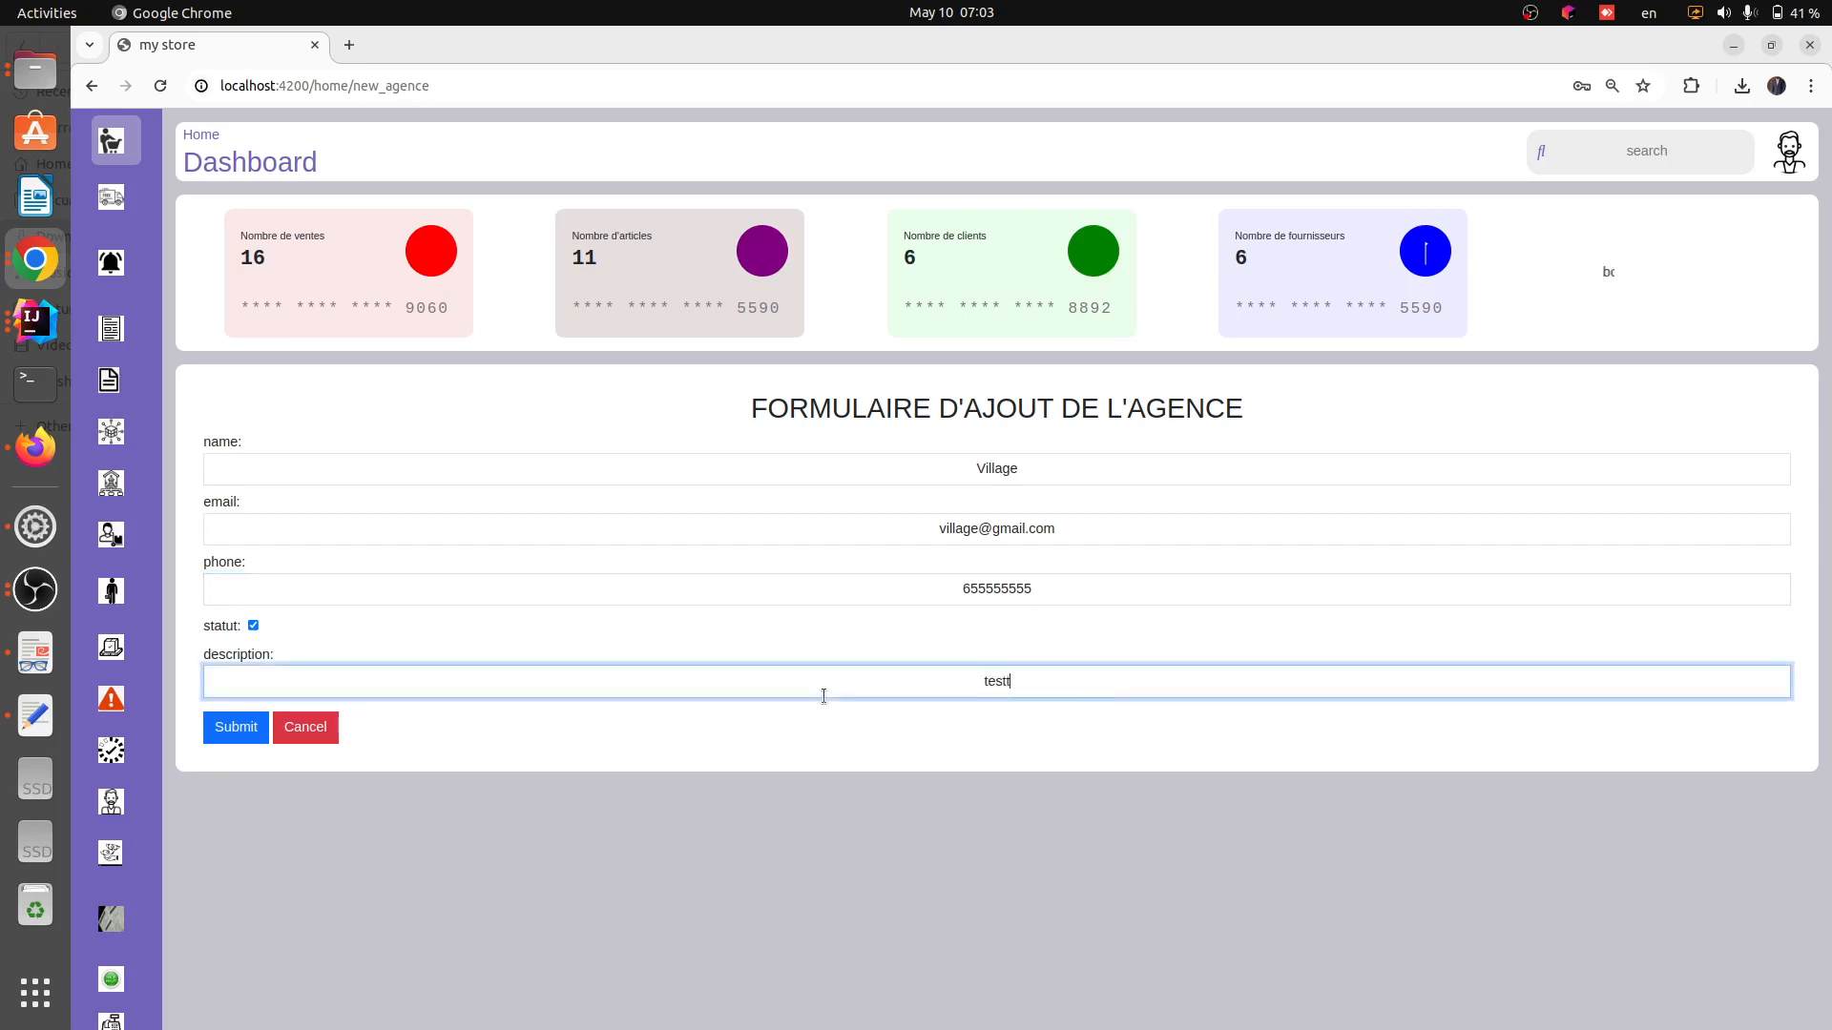
click(762, 756)
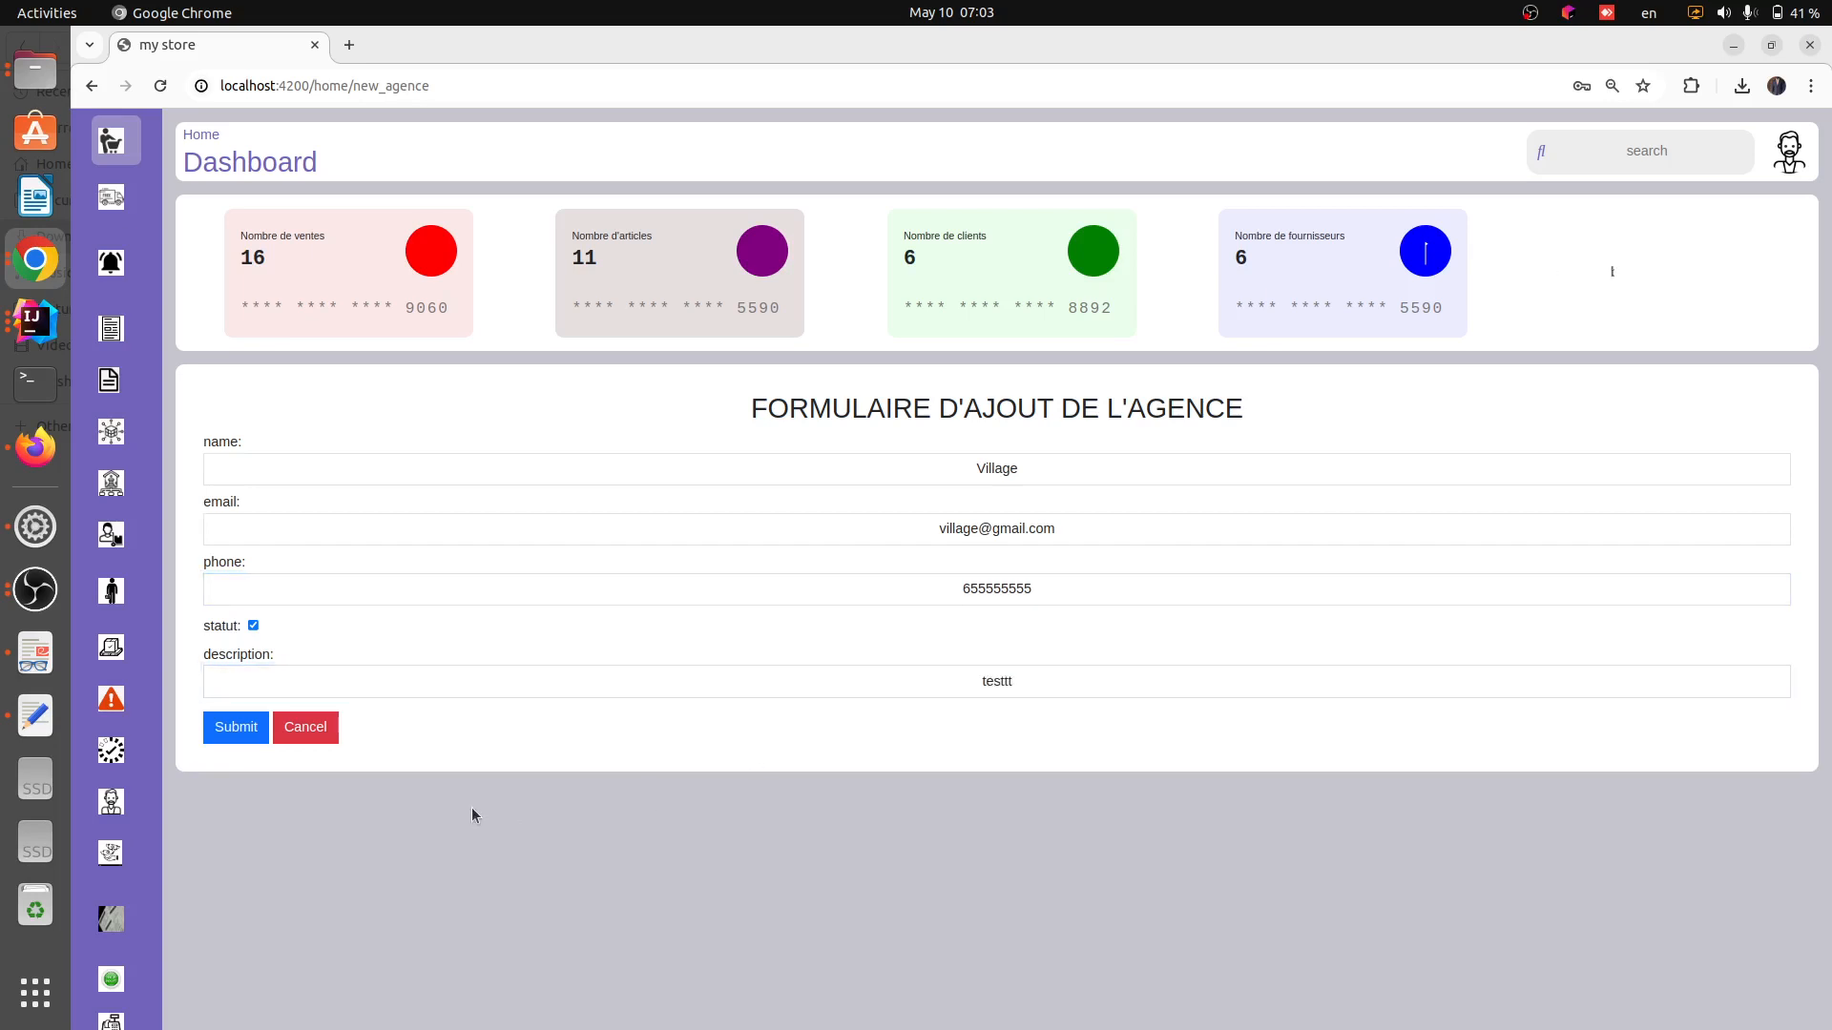
click(236, 728)
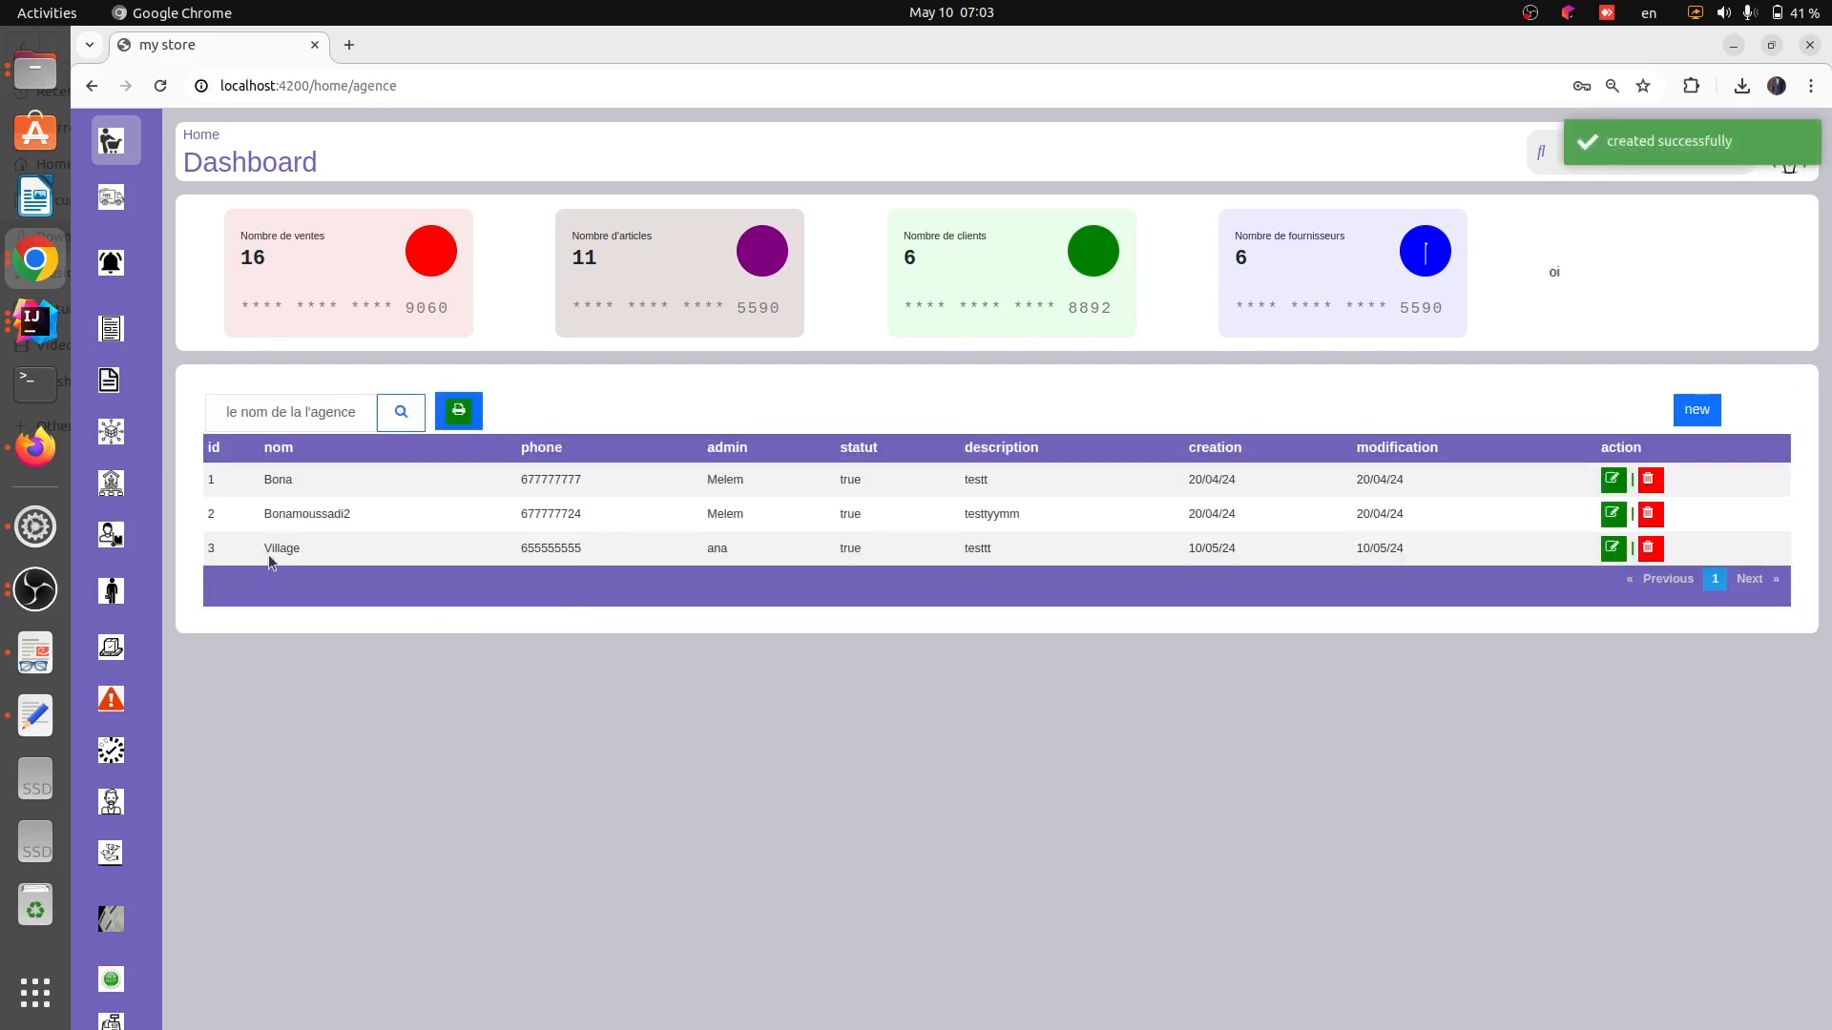
drag(260, 546, 1525, 544)
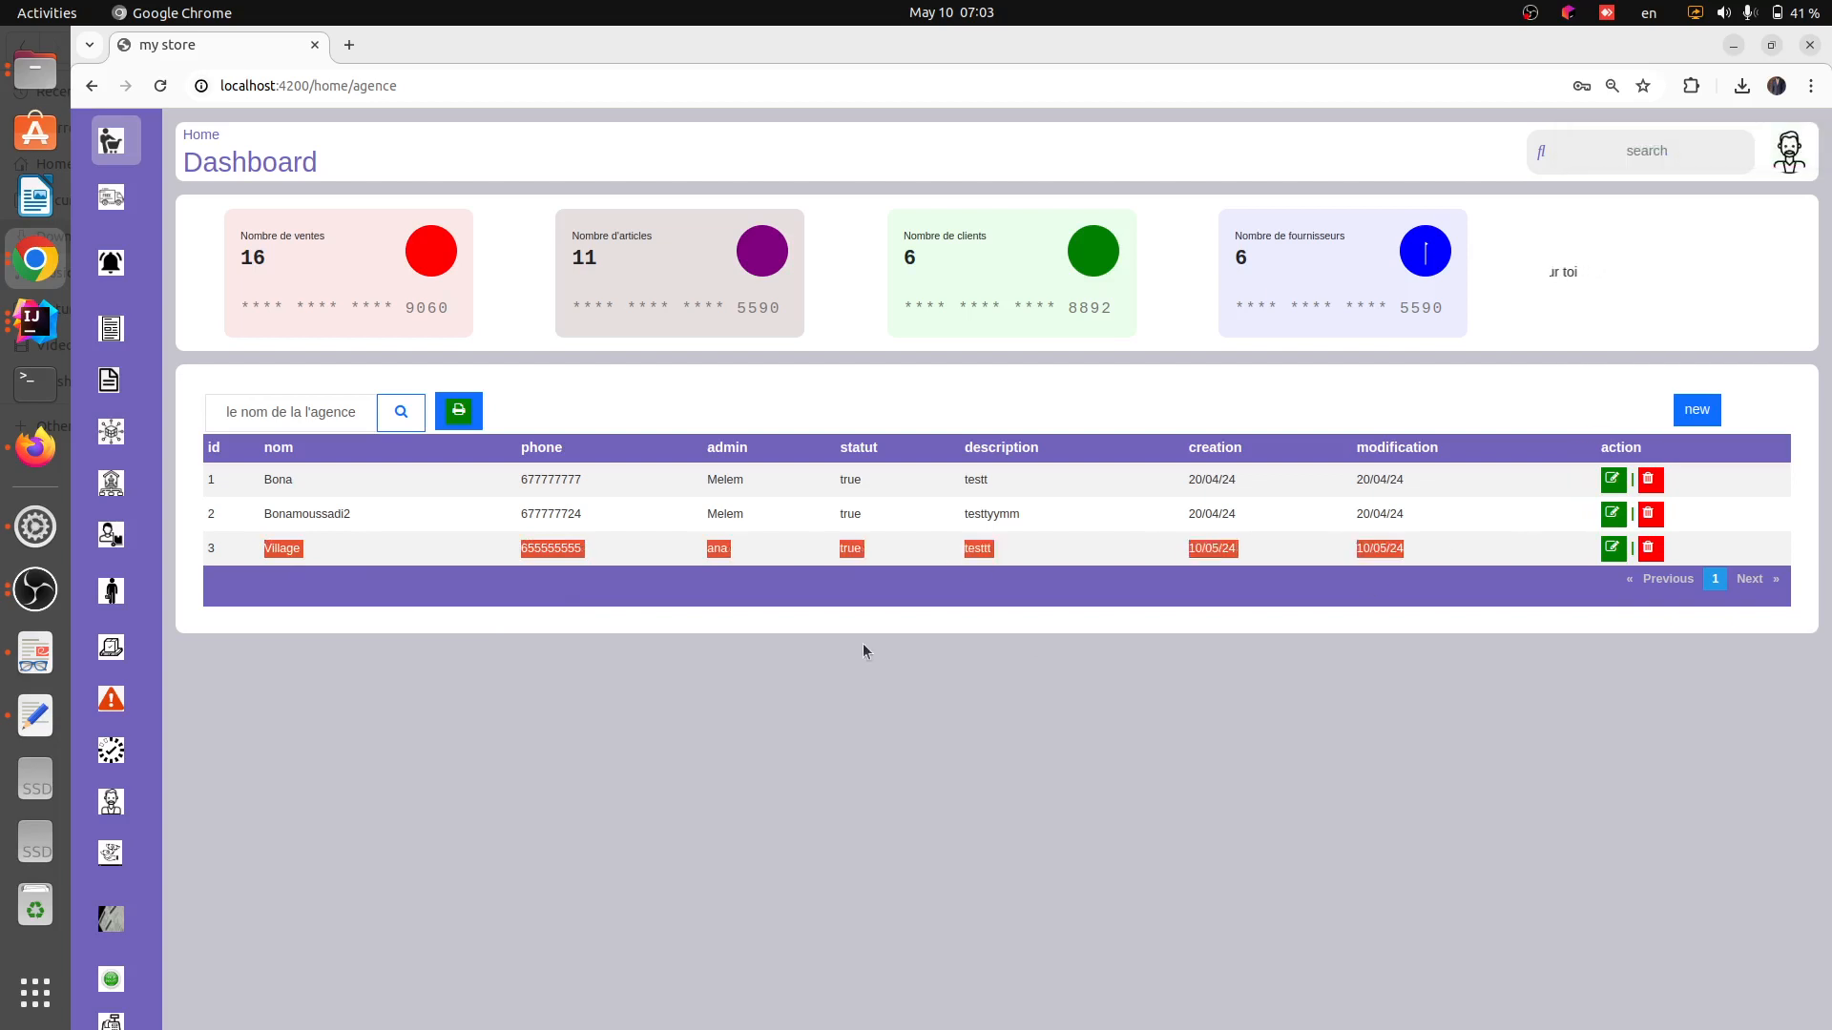
click(602, 740)
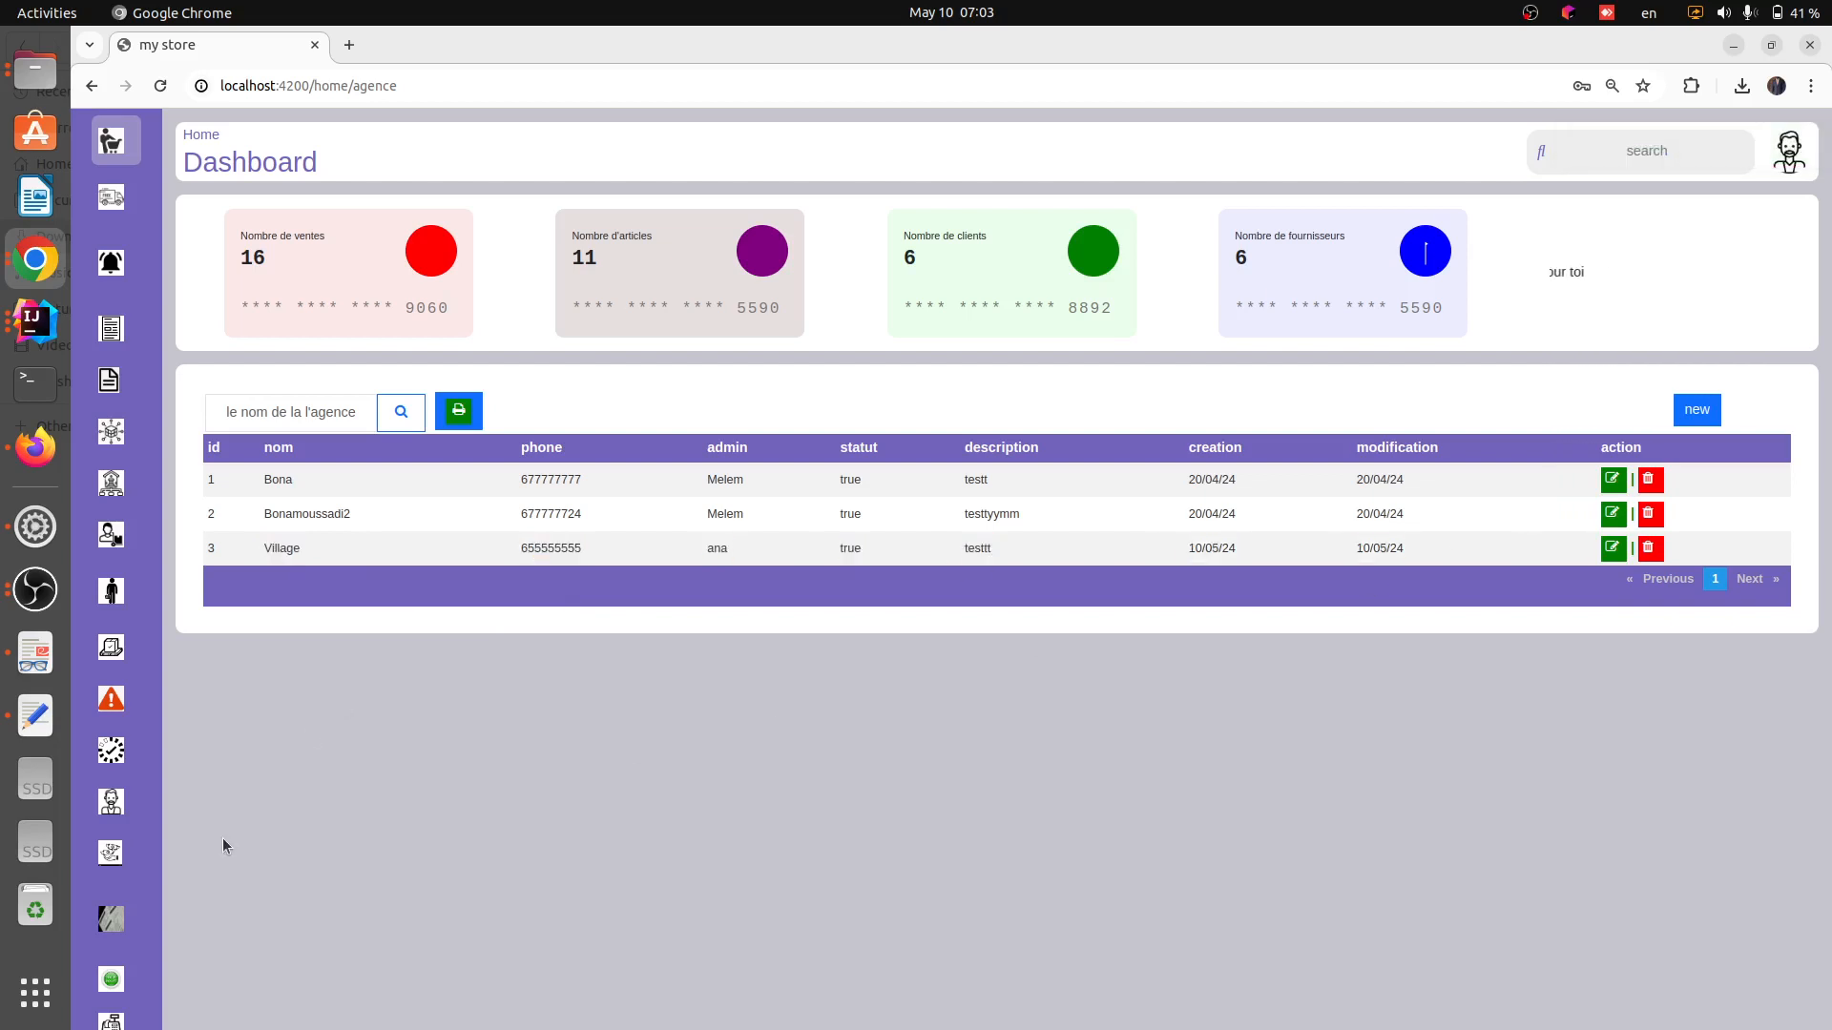
Open the cash registers page, start a new cash register and name it Jolivette
mouse_move(143, 858)
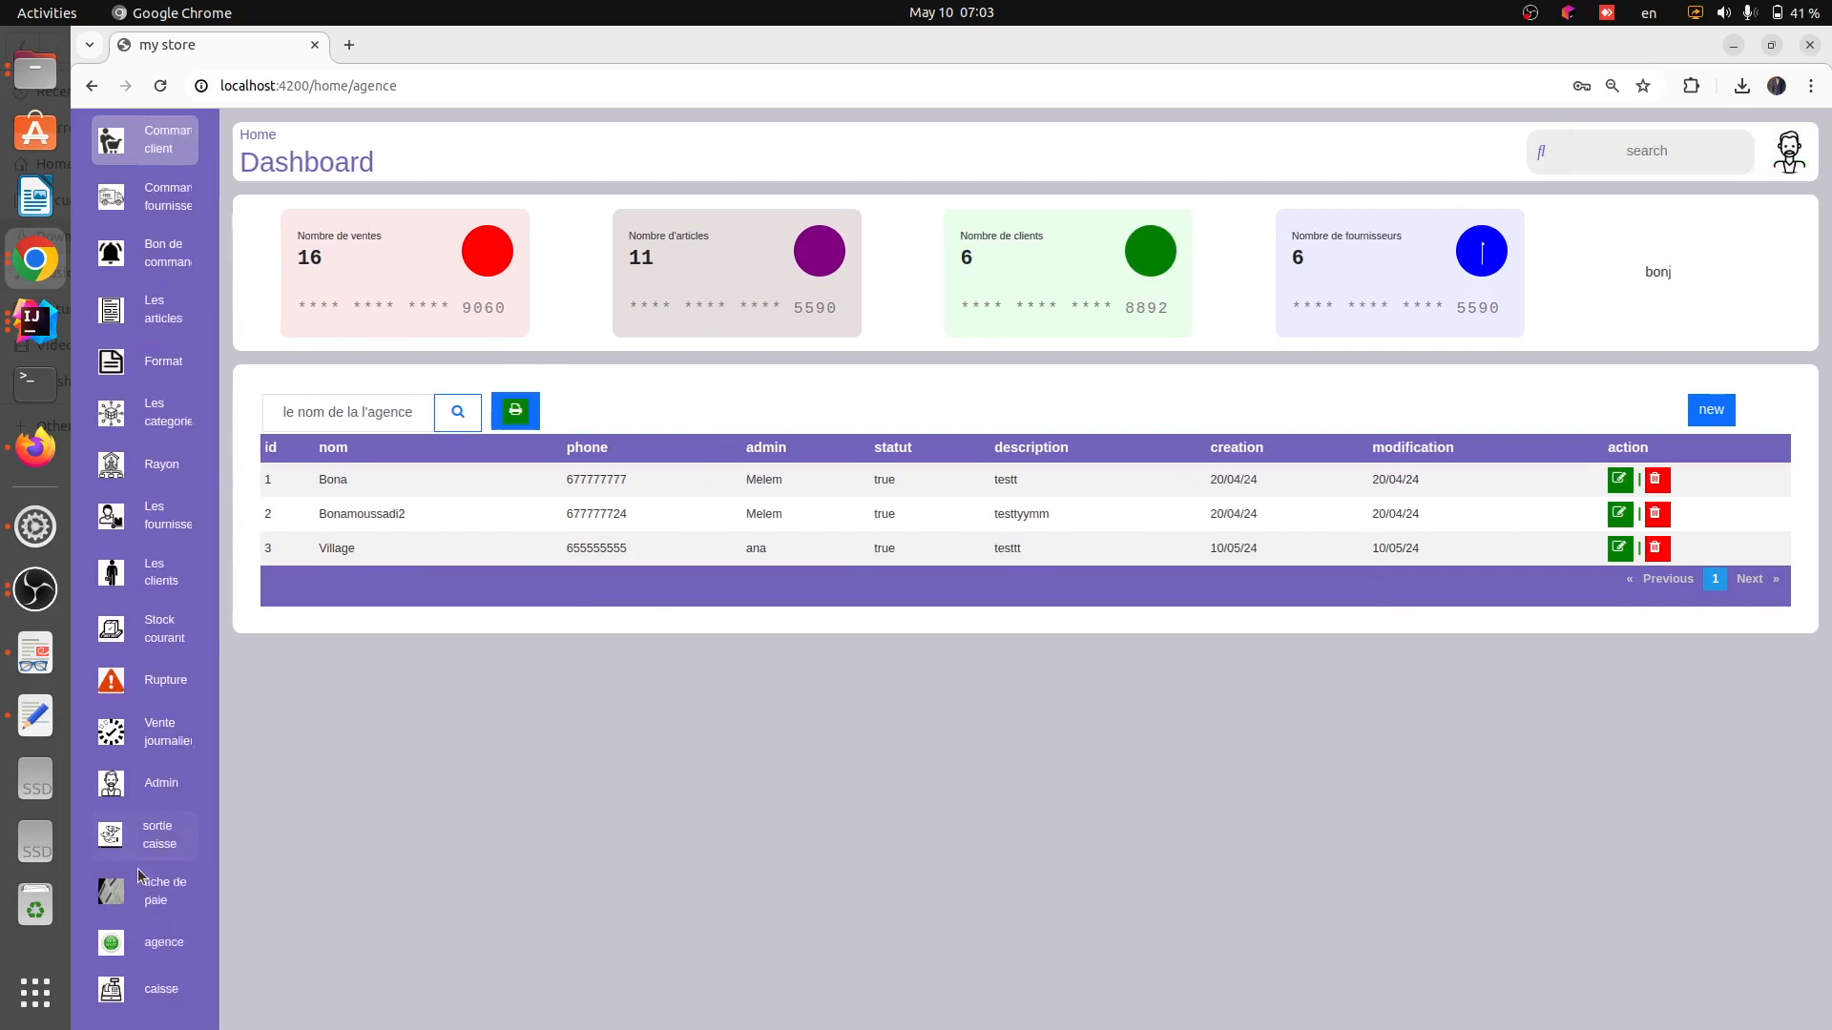
click(148, 983)
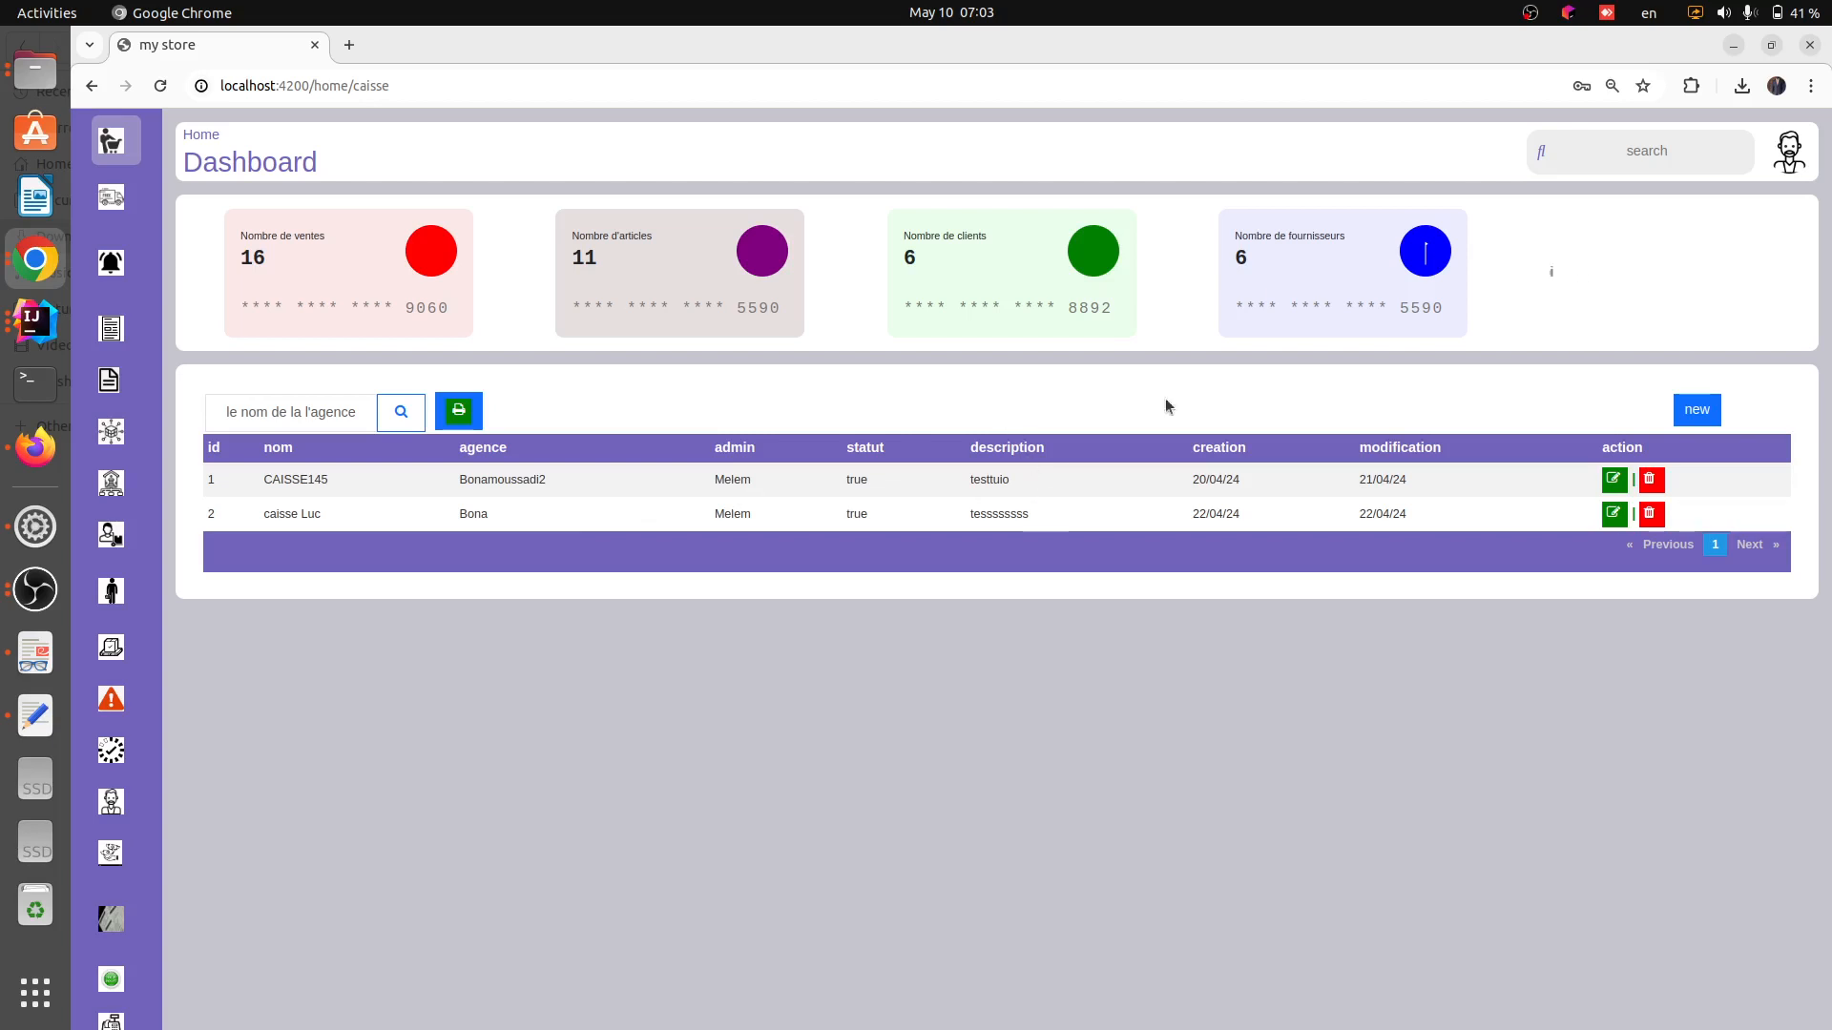
click(1708, 412)
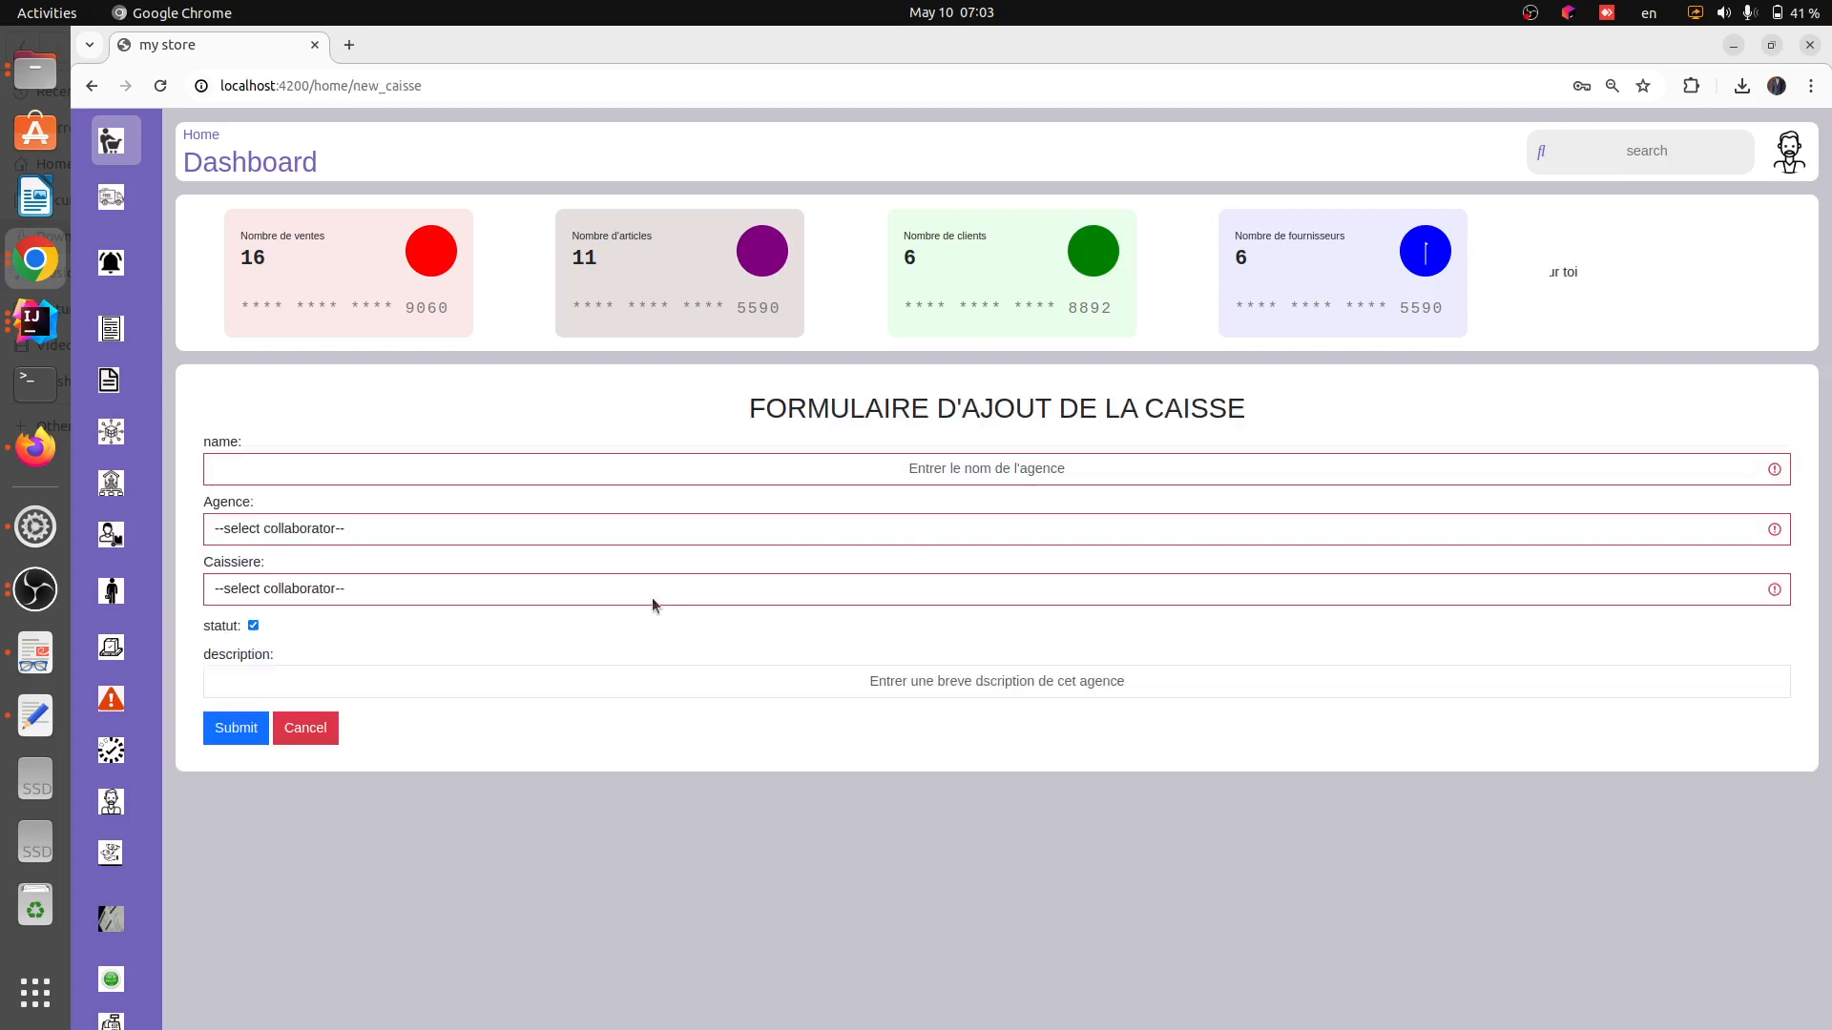
click(880, 464)
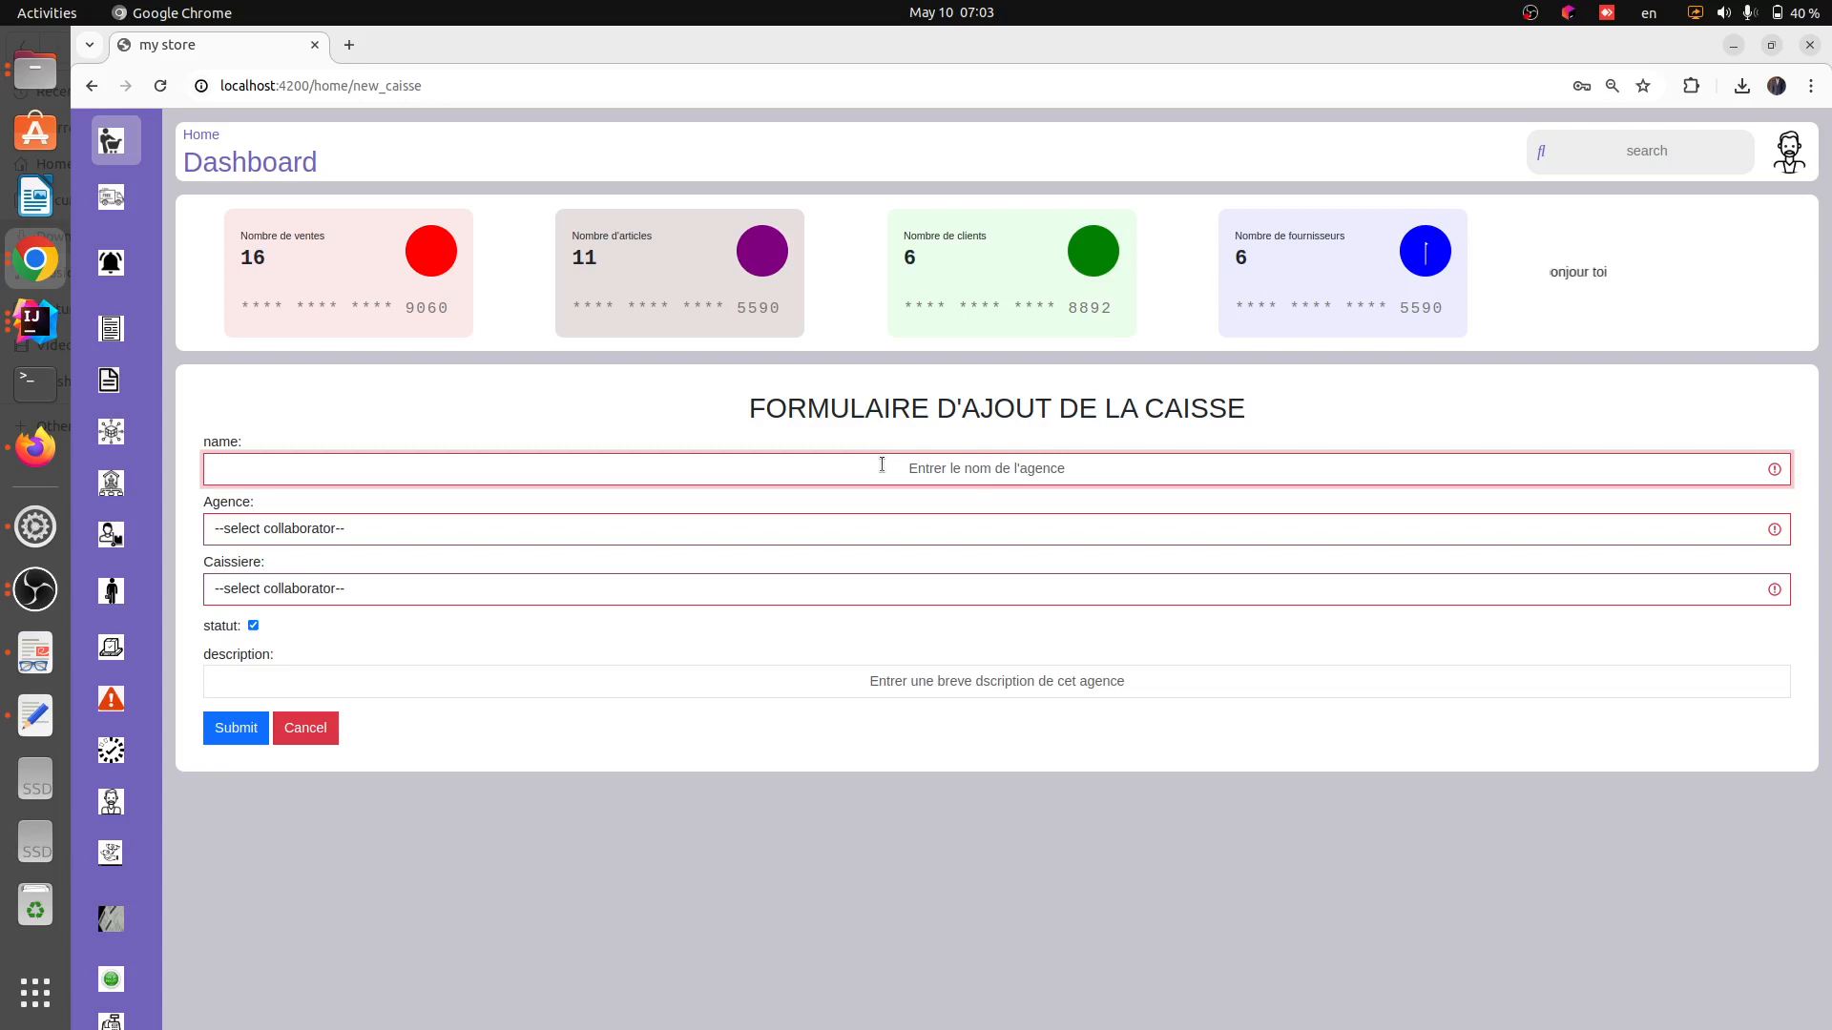
text(Jo)
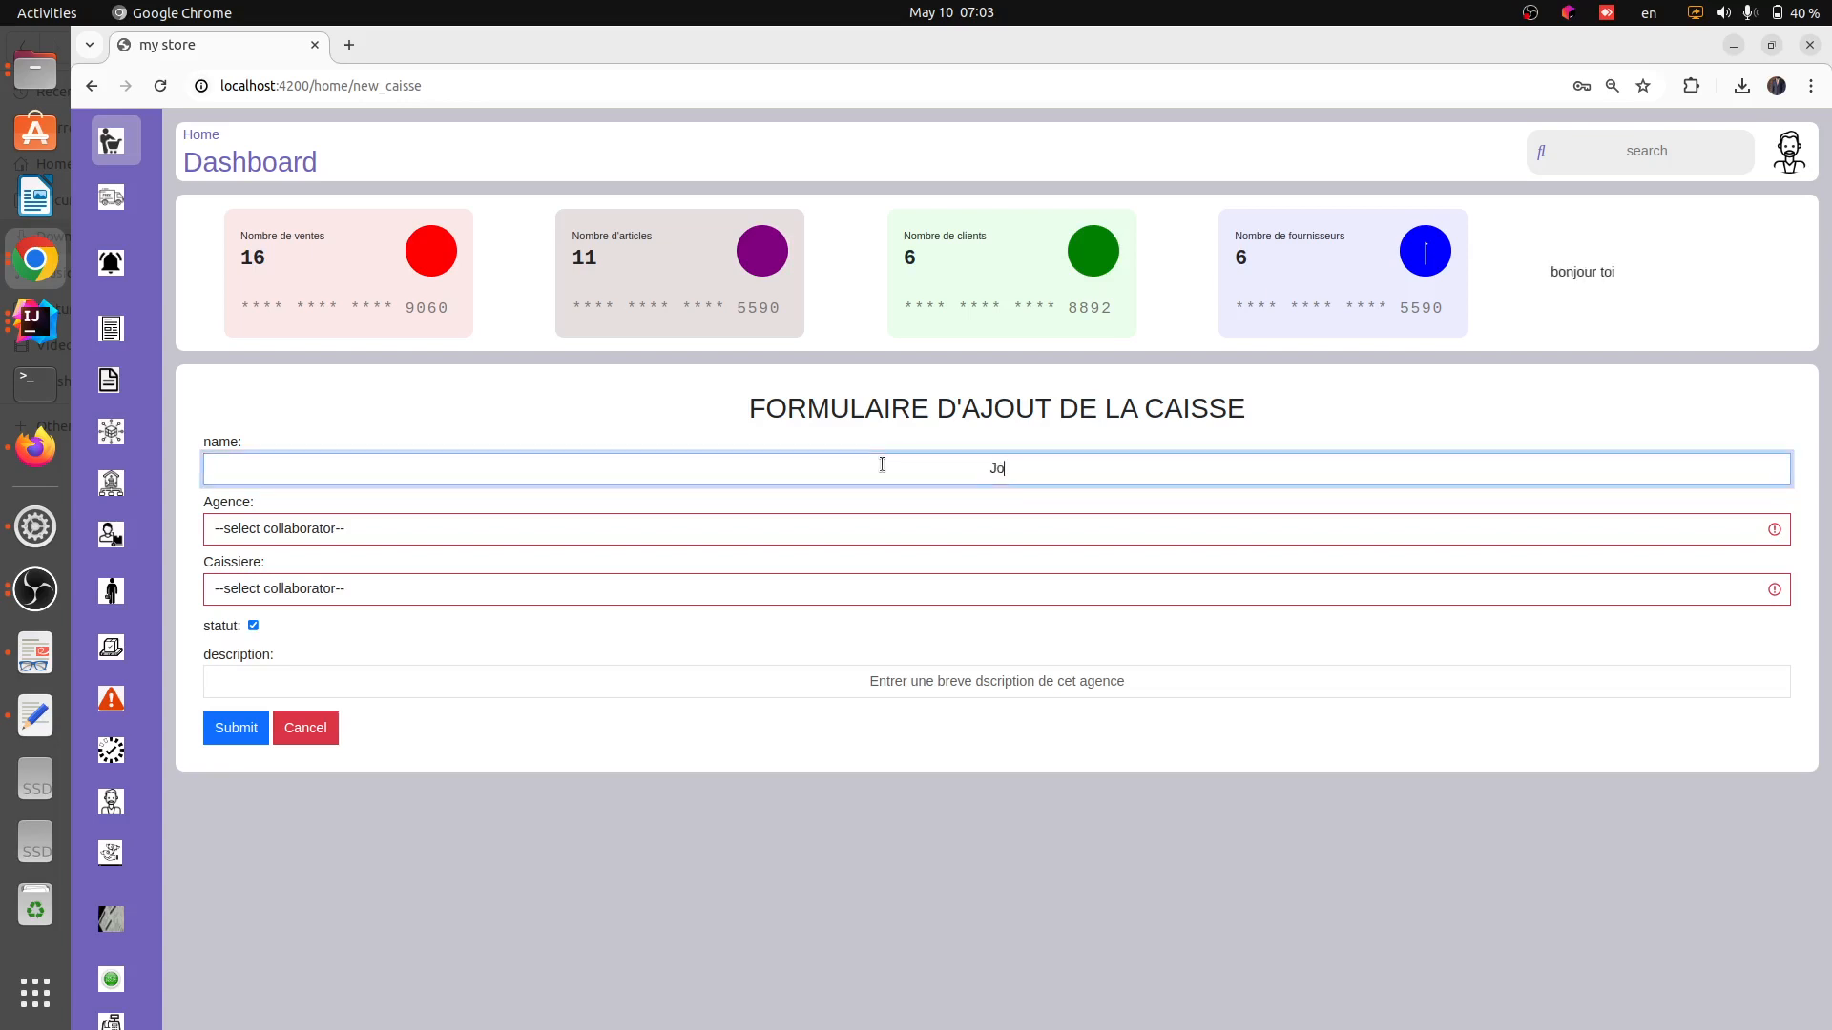
text(livette)
Assign the cash register to the Village agency and the cashier Christian
click(880, 526)
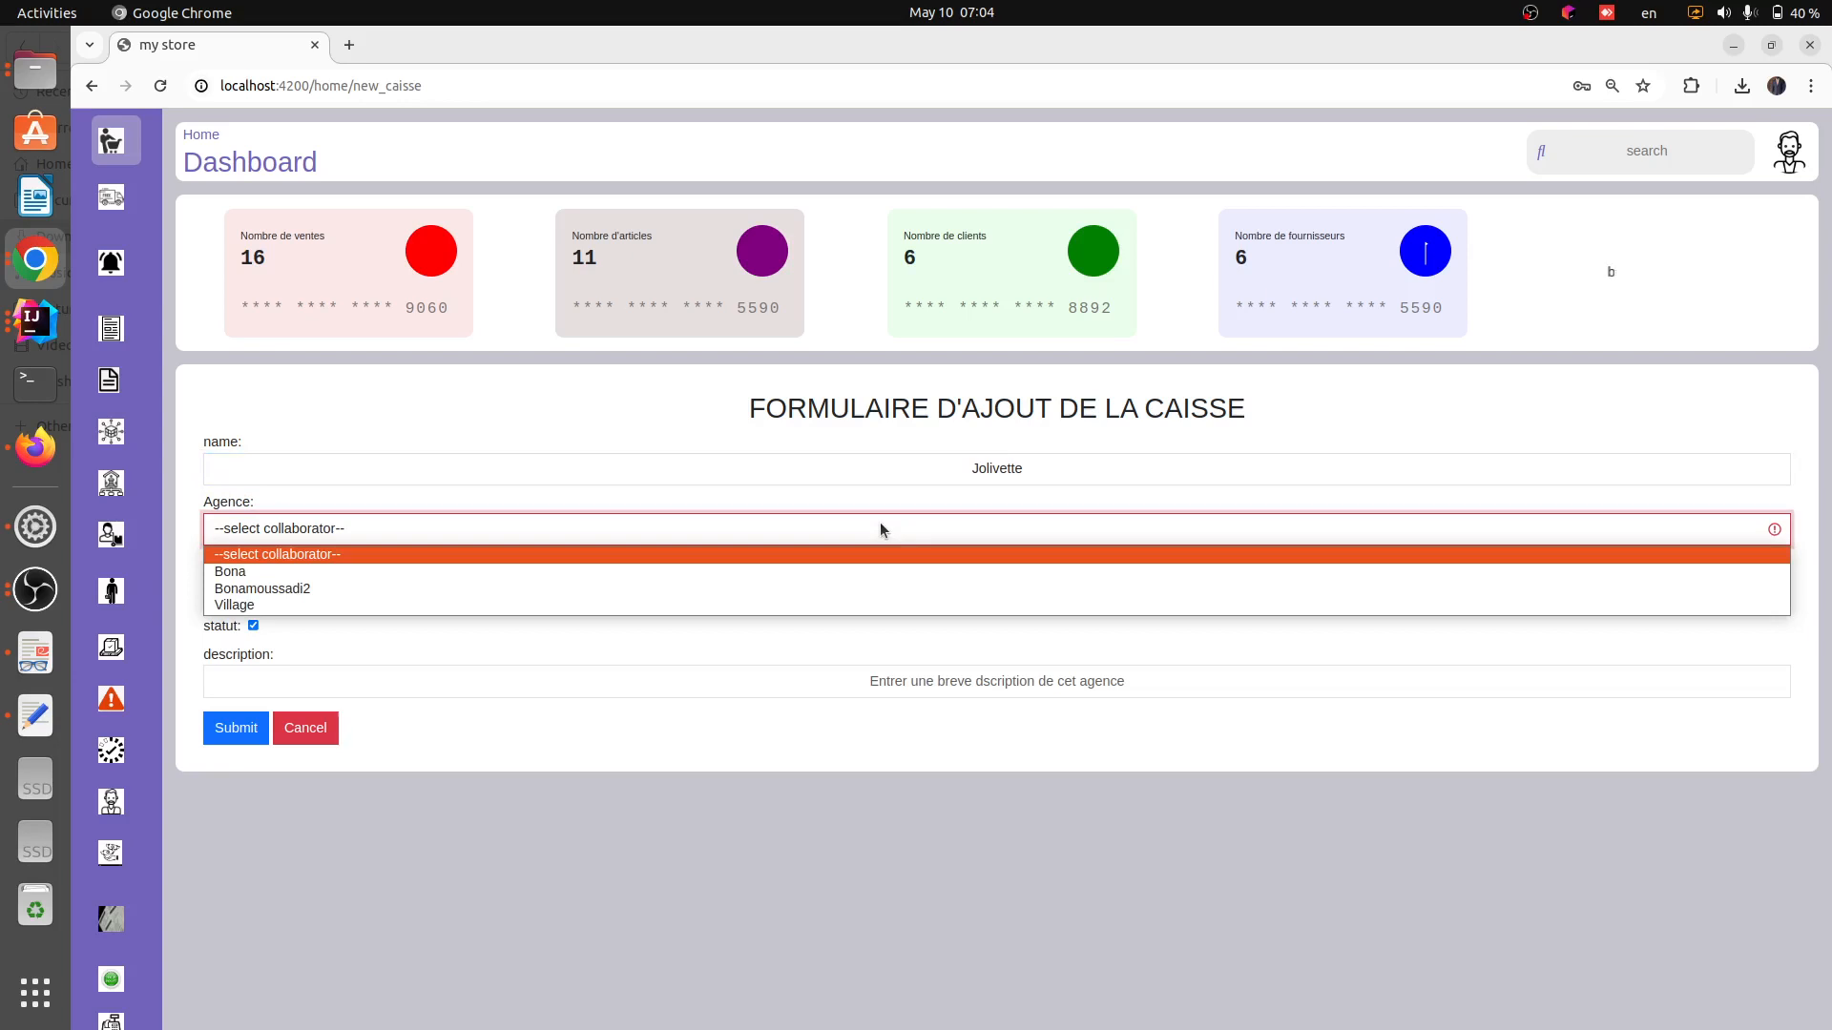
click(832, 604)
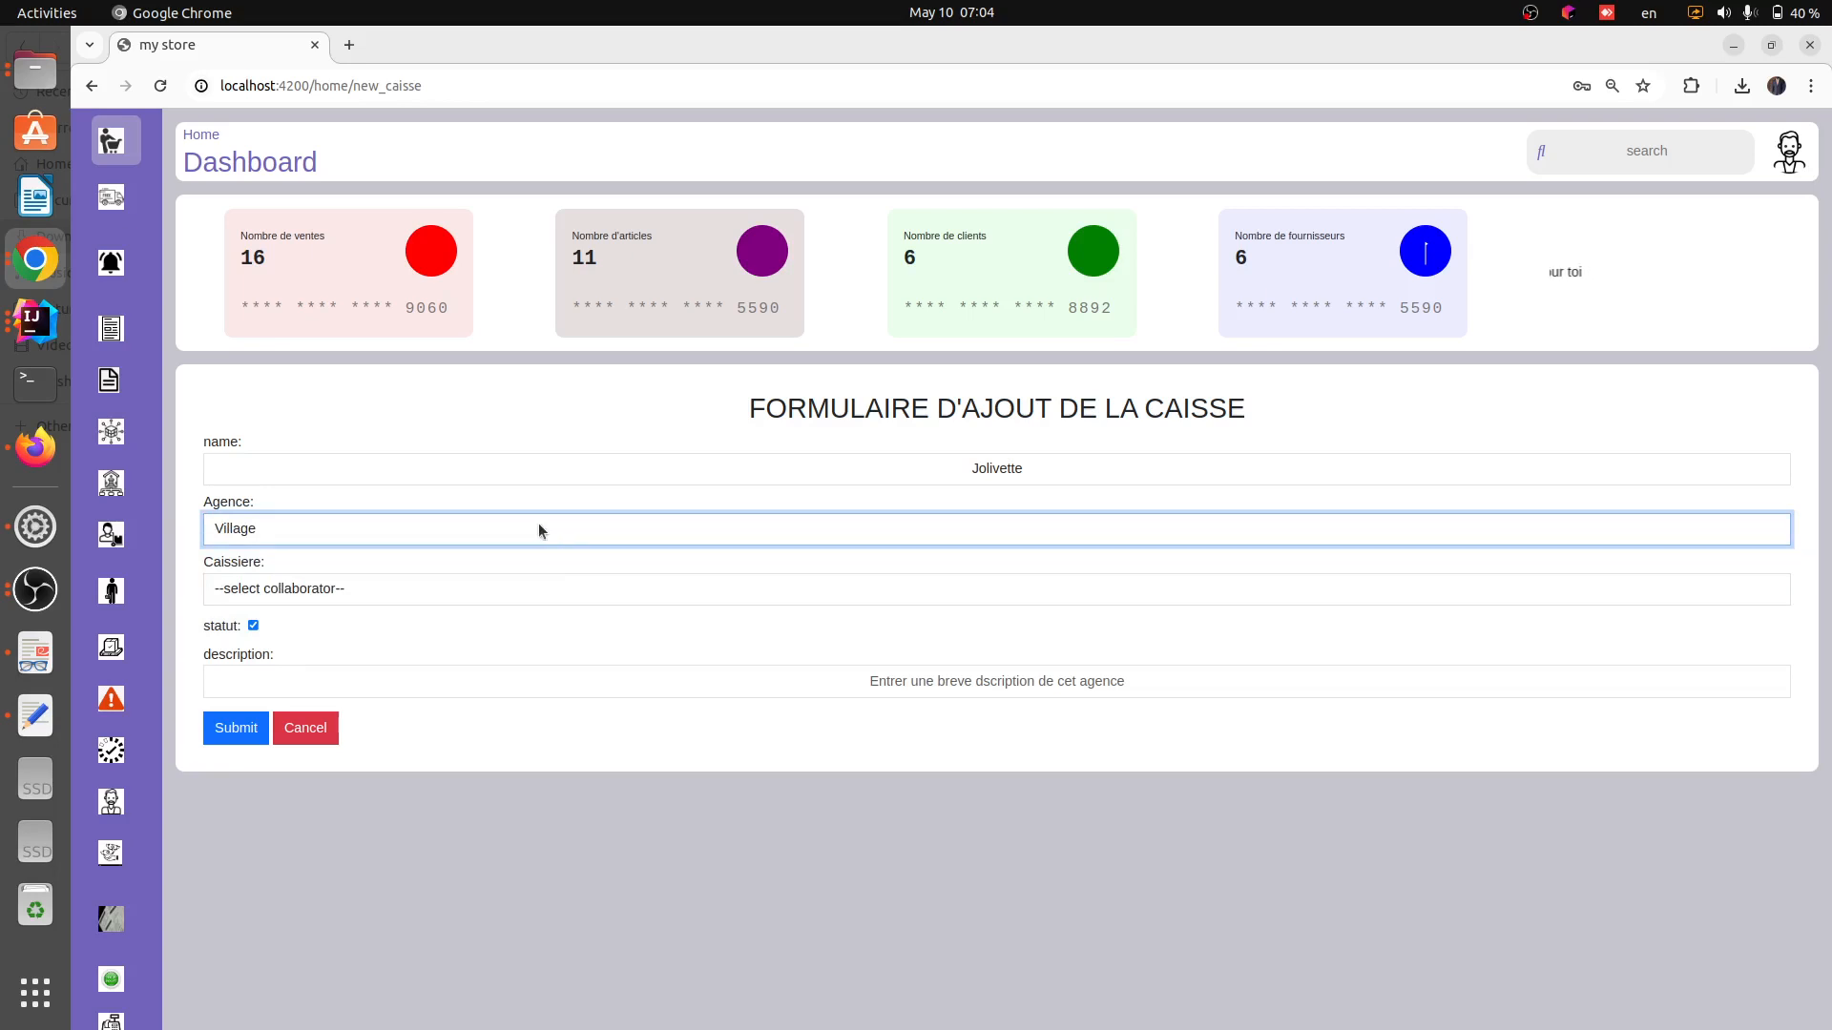
click(498, 589)
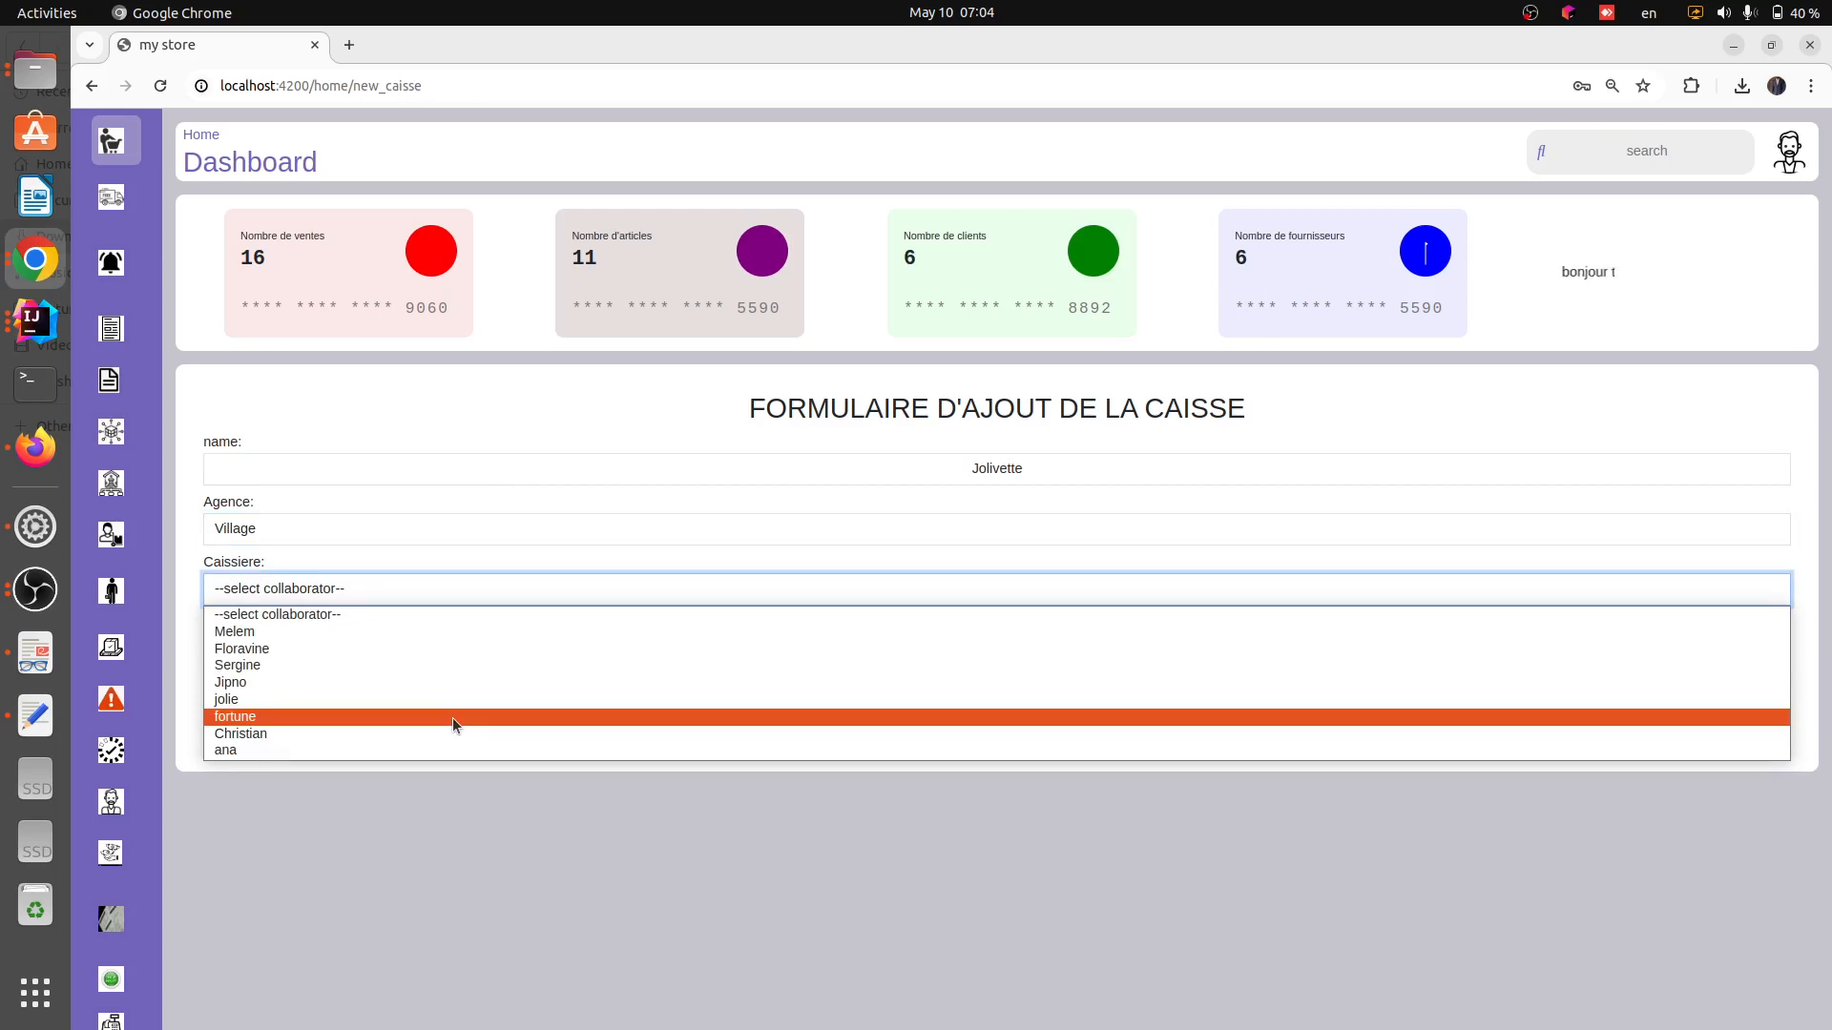
click(448, 734)
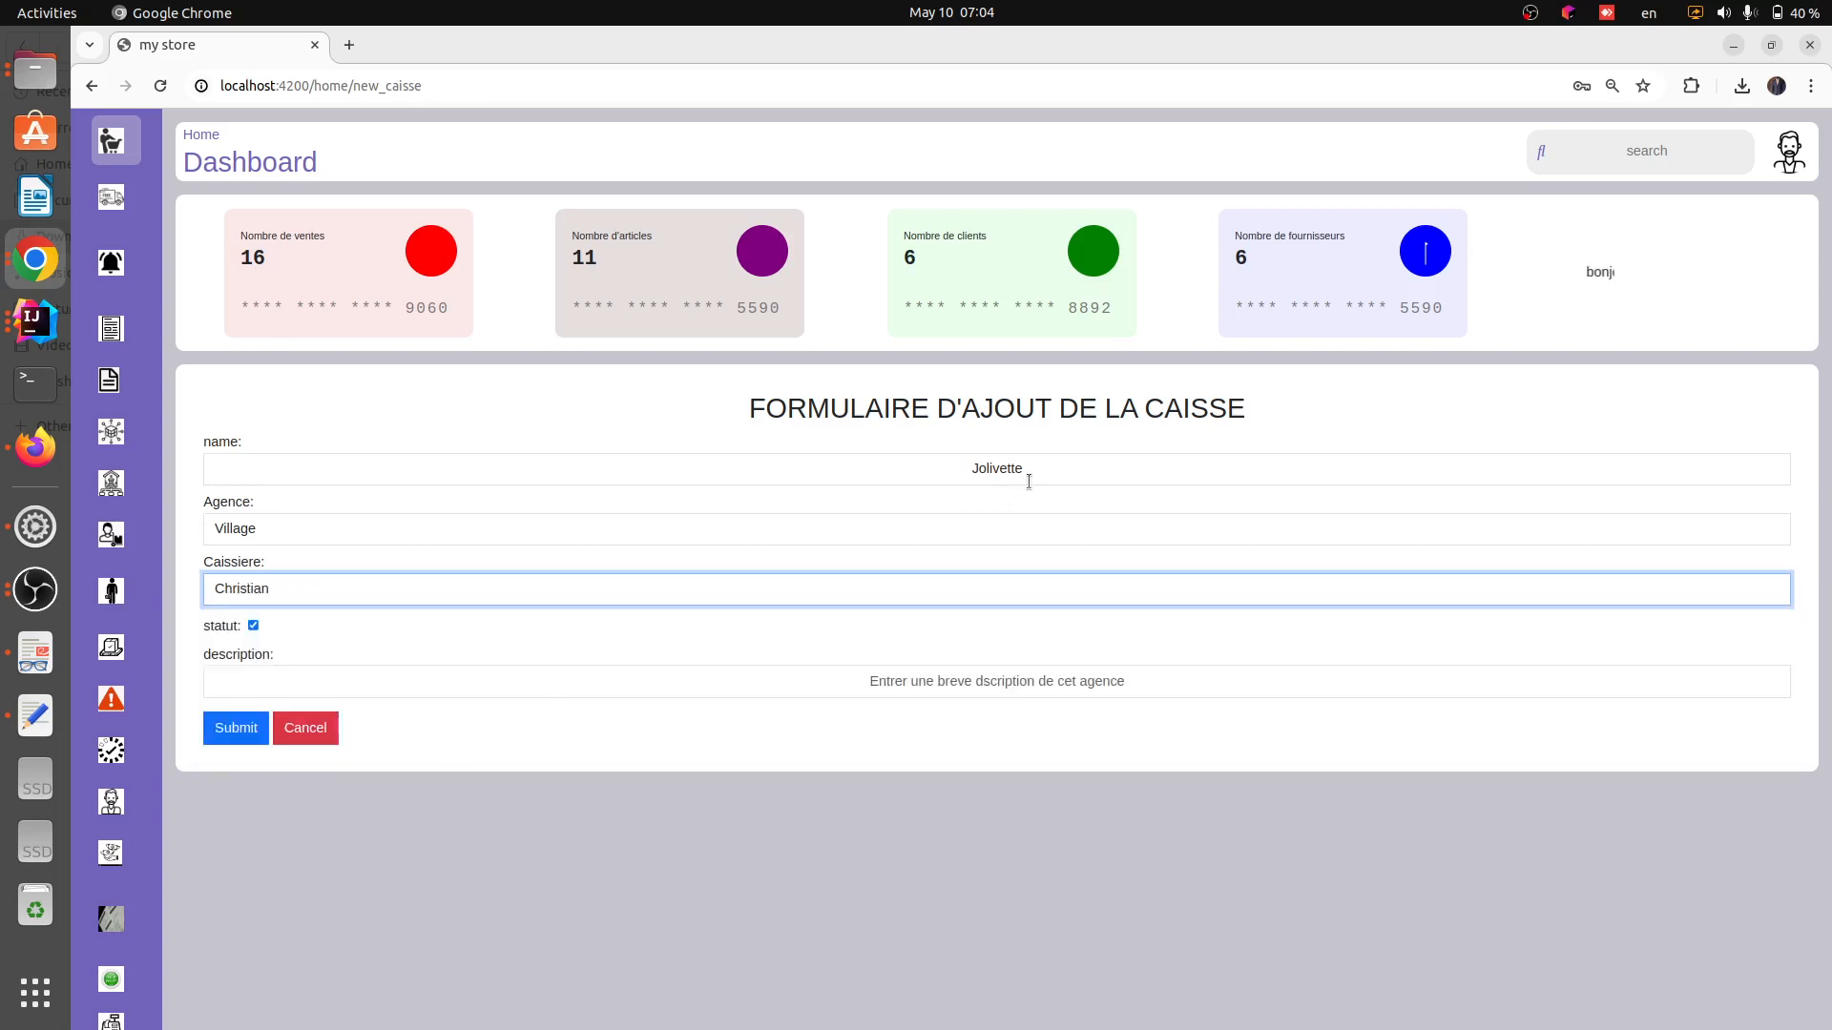
Rename the cash register as C2
drag(1031, 469, 960, 467)
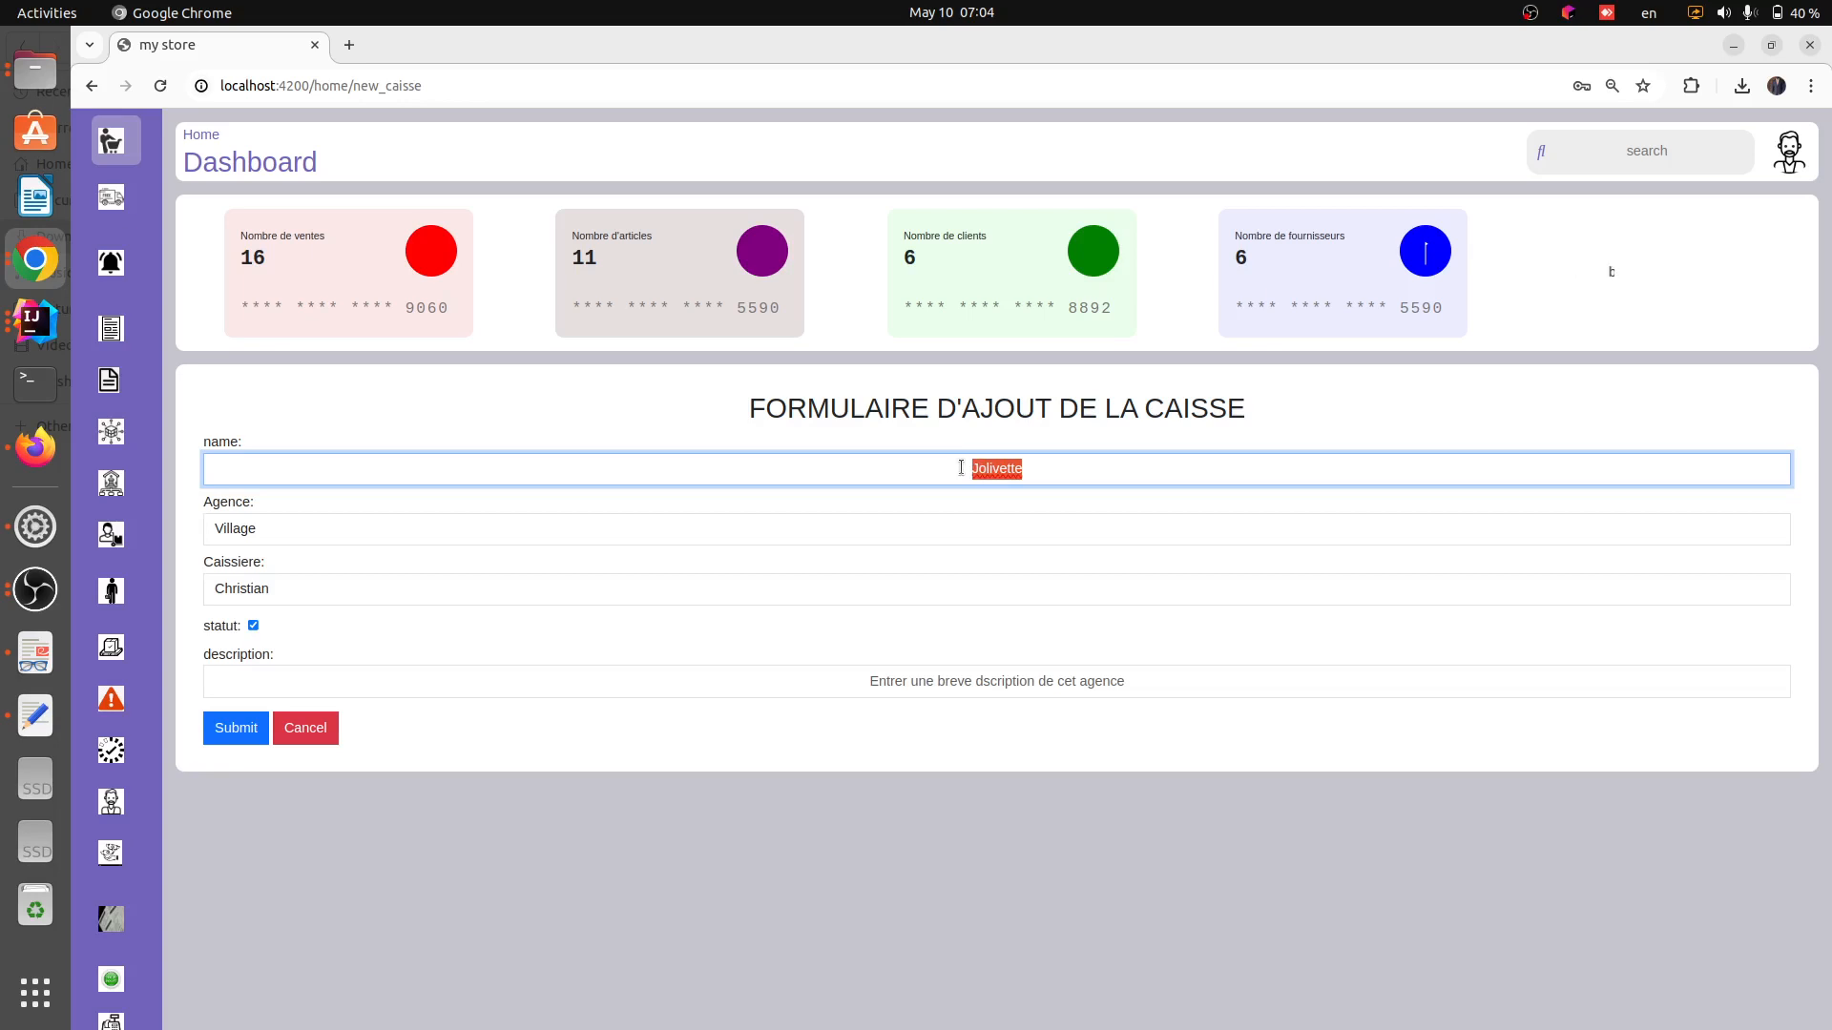
key(BackSpace)
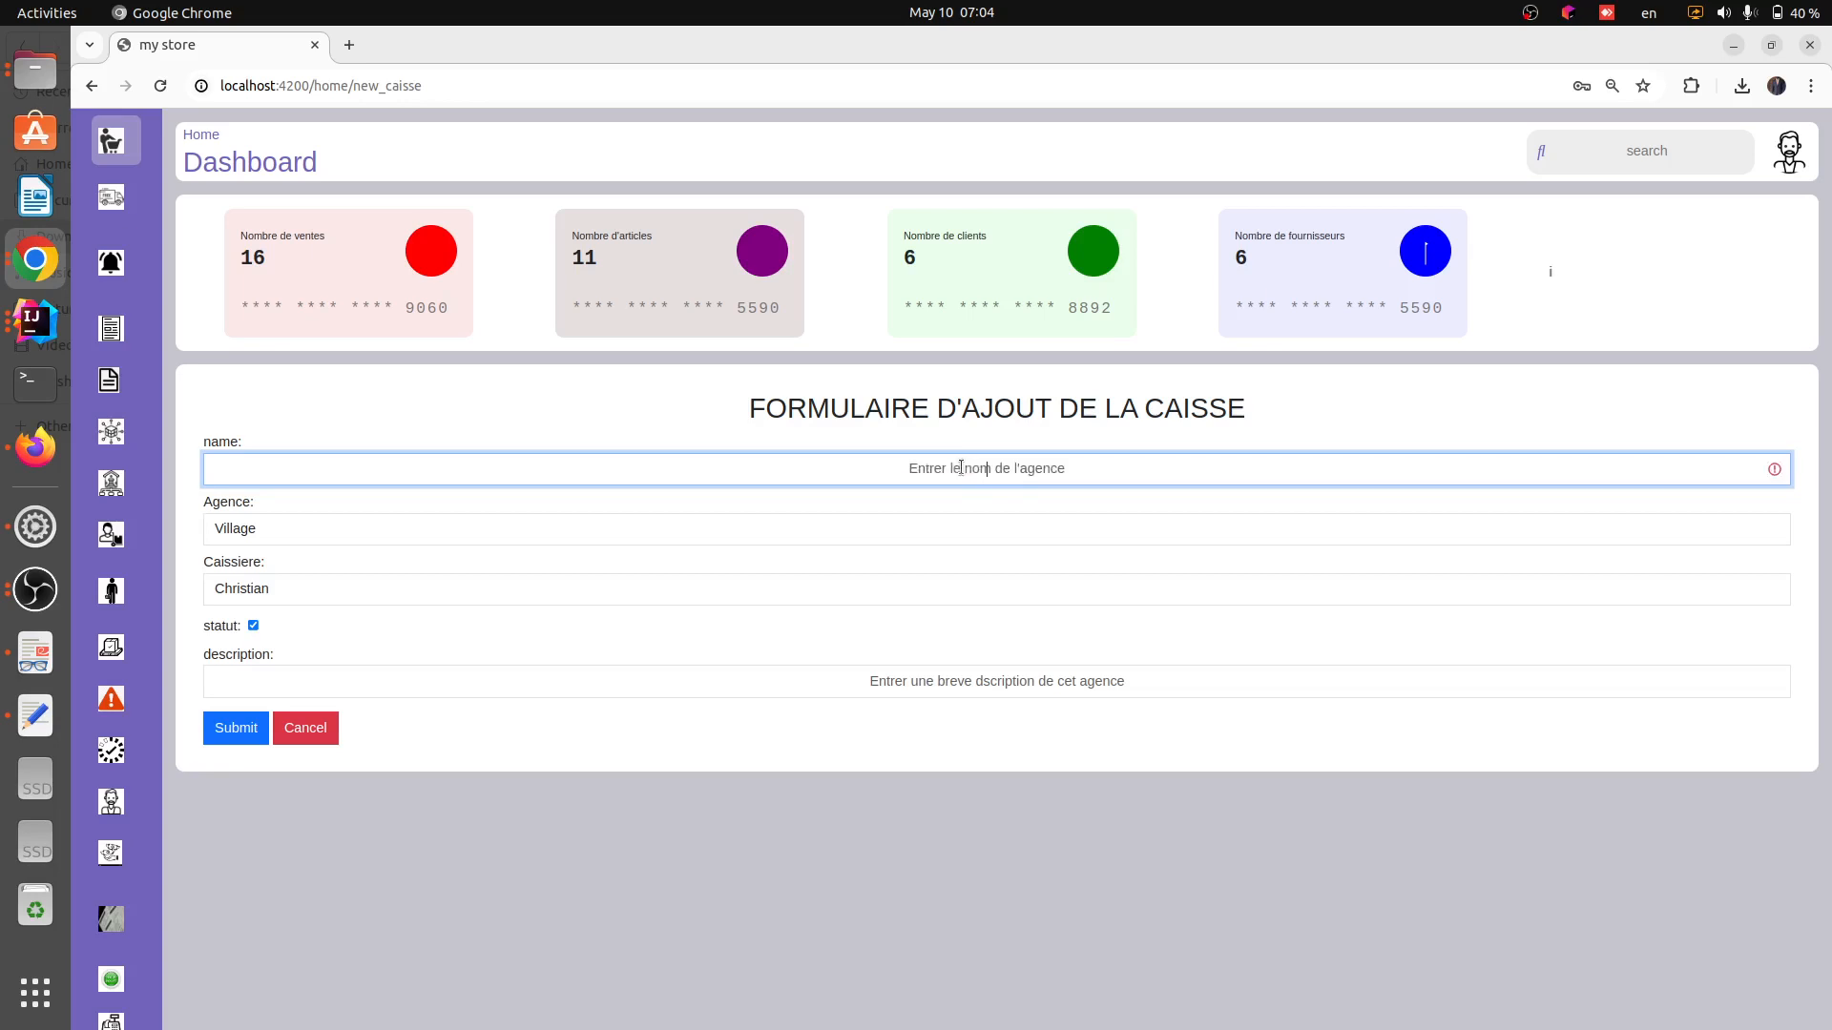
text(C@)
key(BackSpace)
text(2)
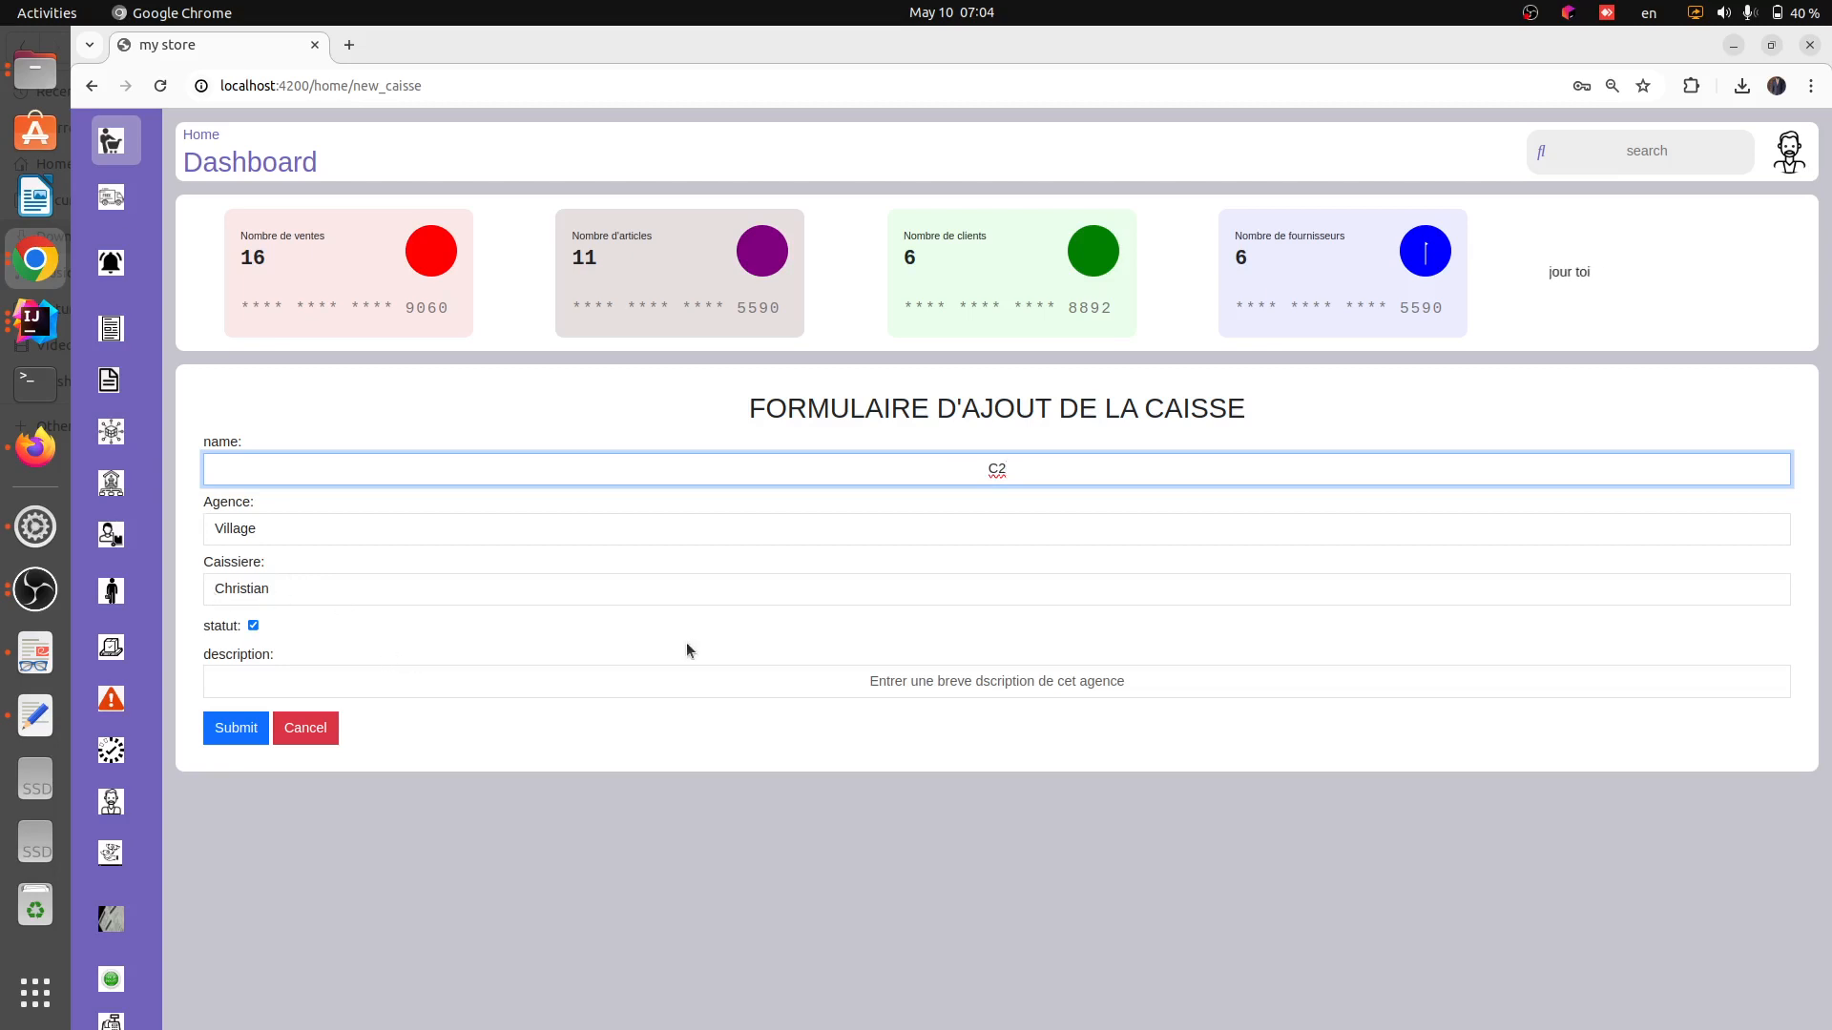
Enter the description 'cette caisse est affcete a la caissiere CHristian' and submit the new cash register
click(910, 681)
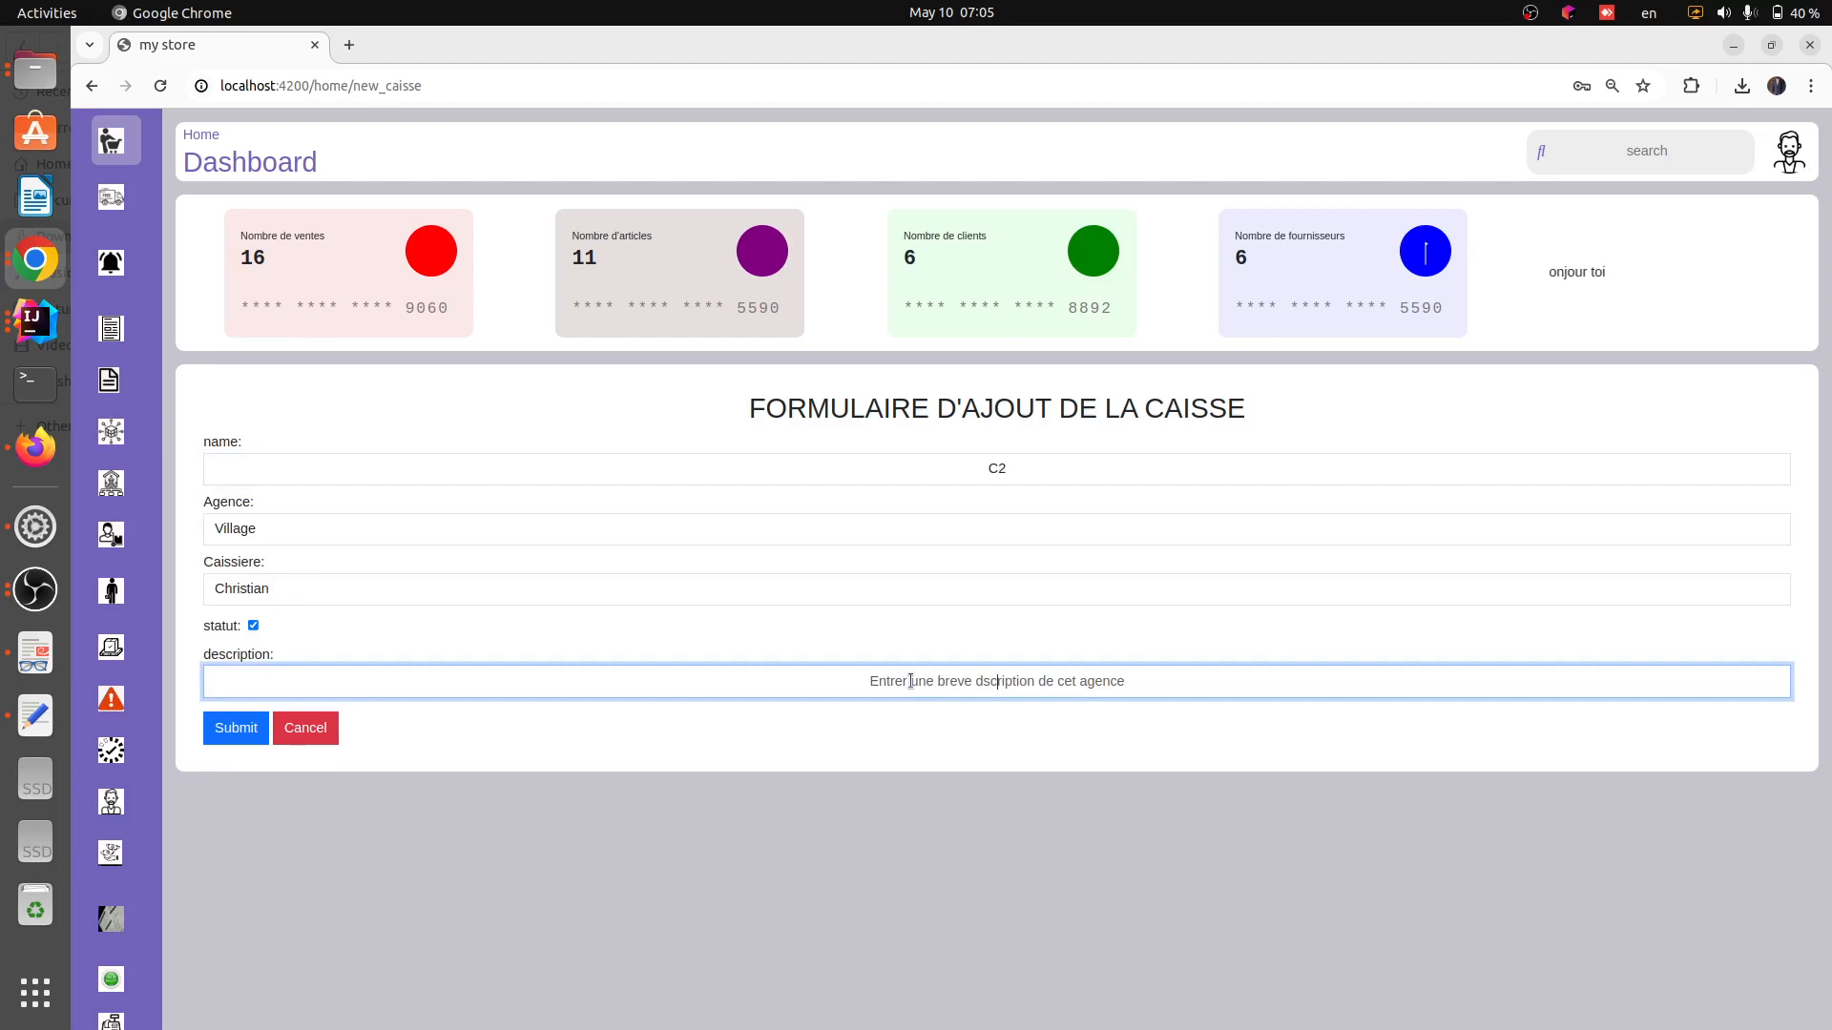
text(cette )
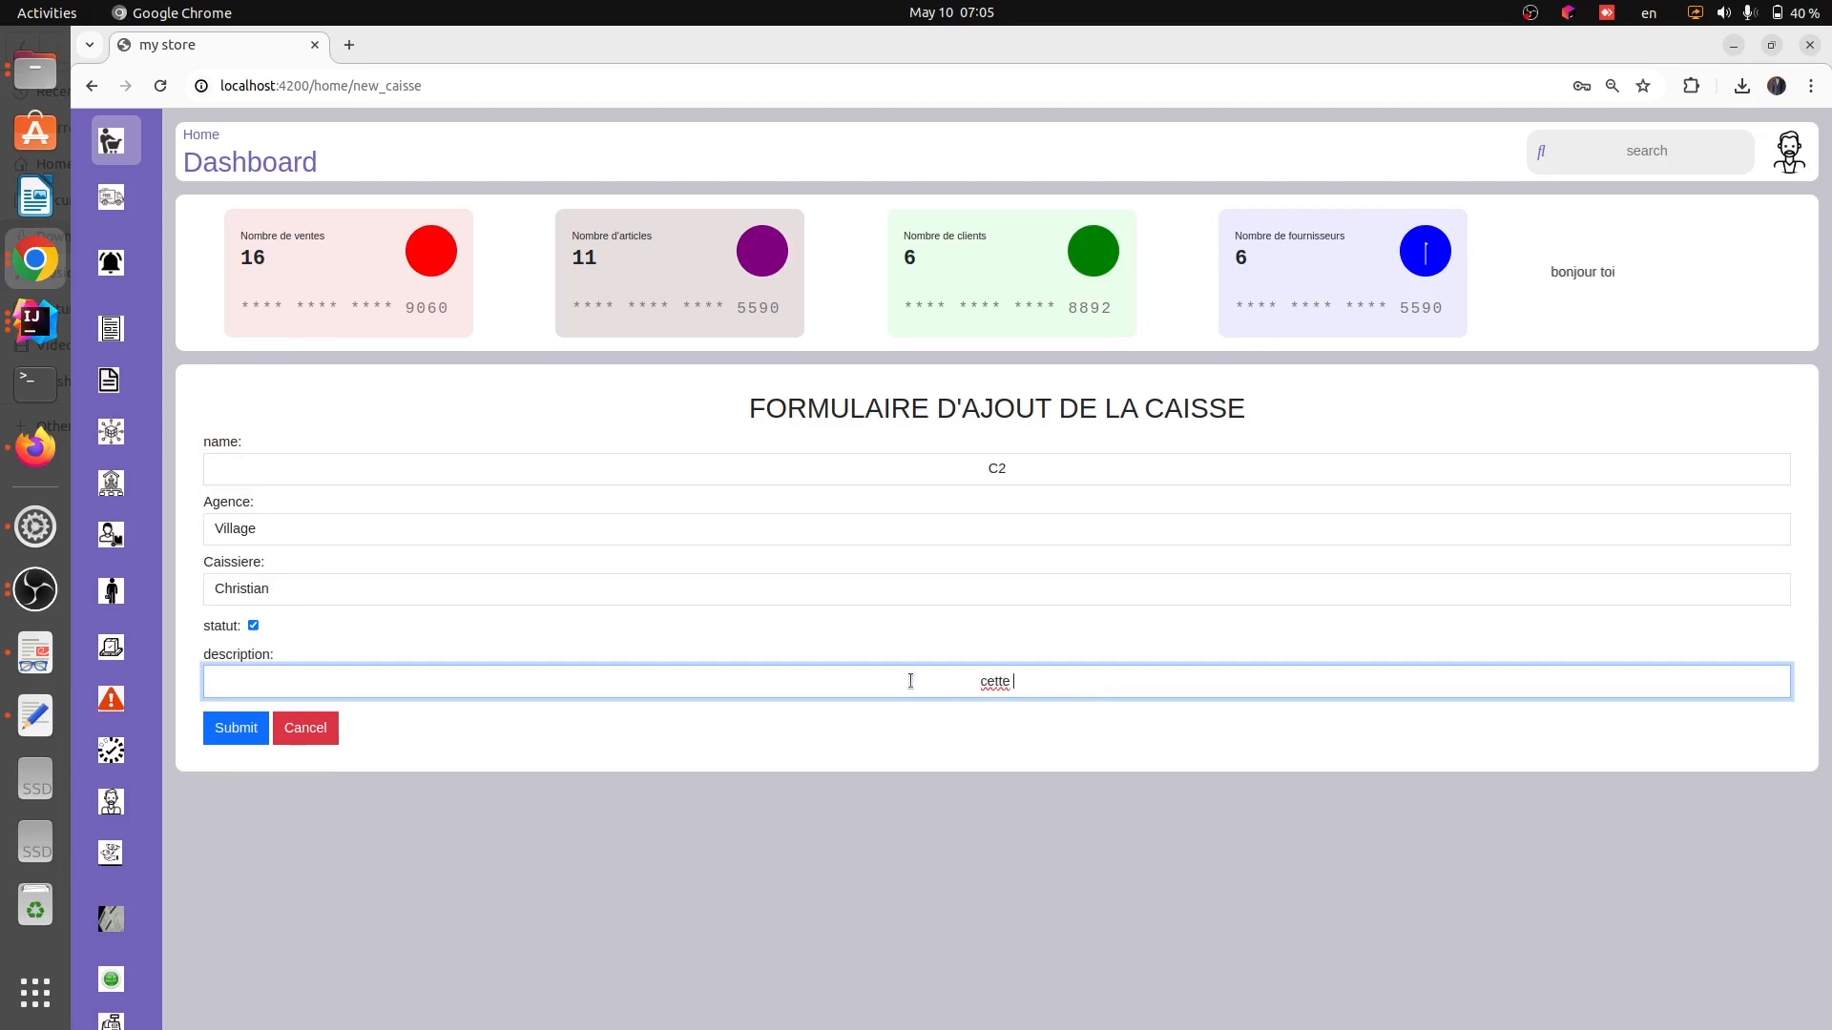
text(caisse e)
text(st en)
key(BackSpace)
key(BackSpace)
key(BackSpace)
text(affcete a )
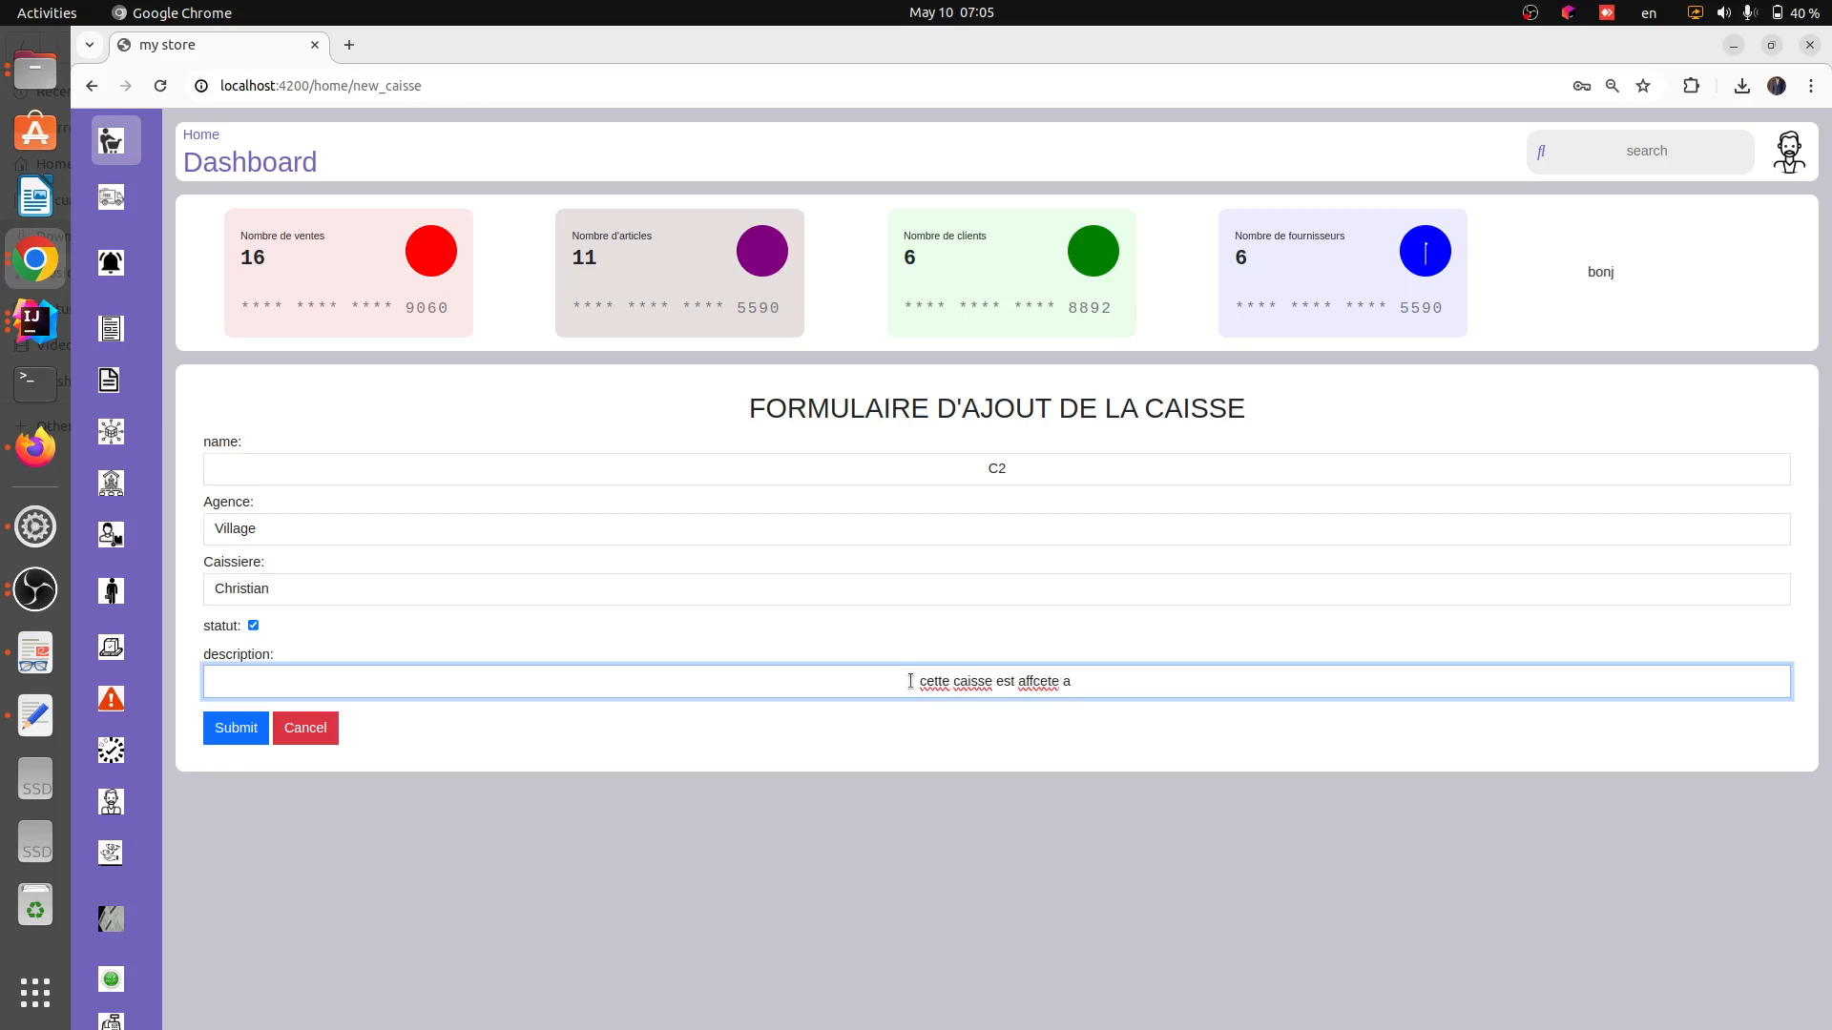
text(la caissiere )
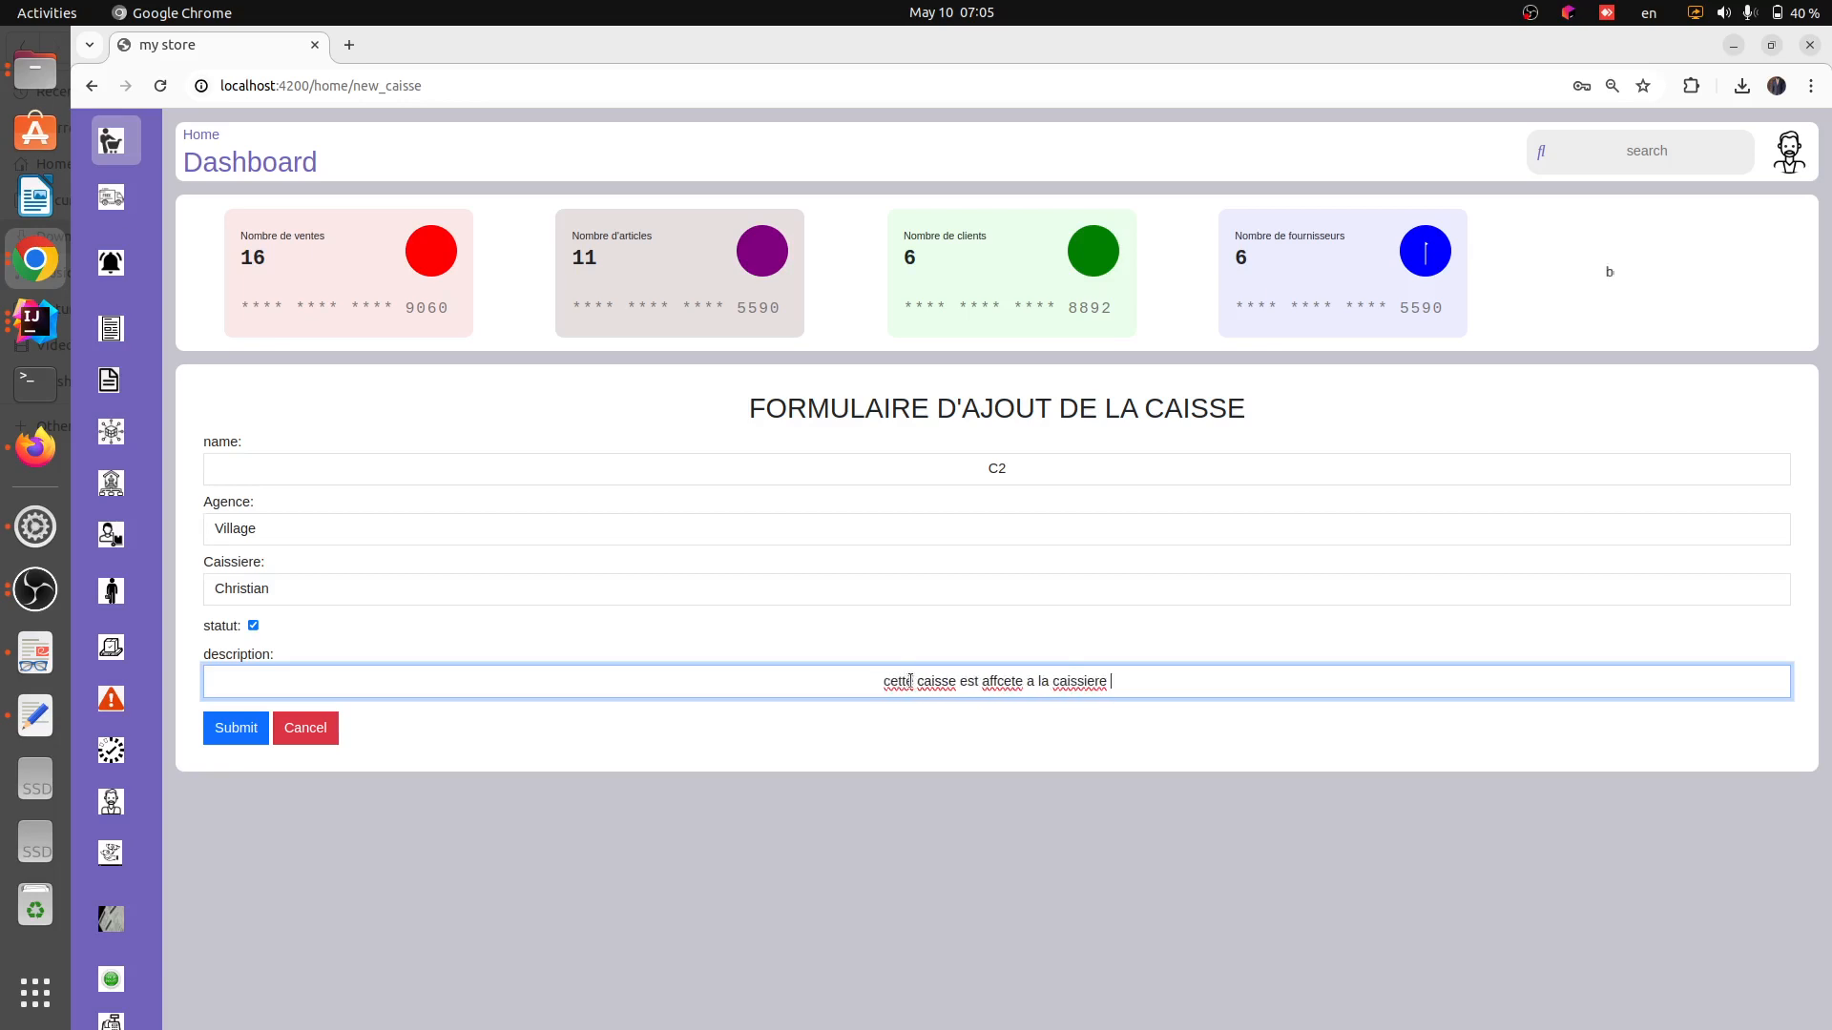
text(CHrist)
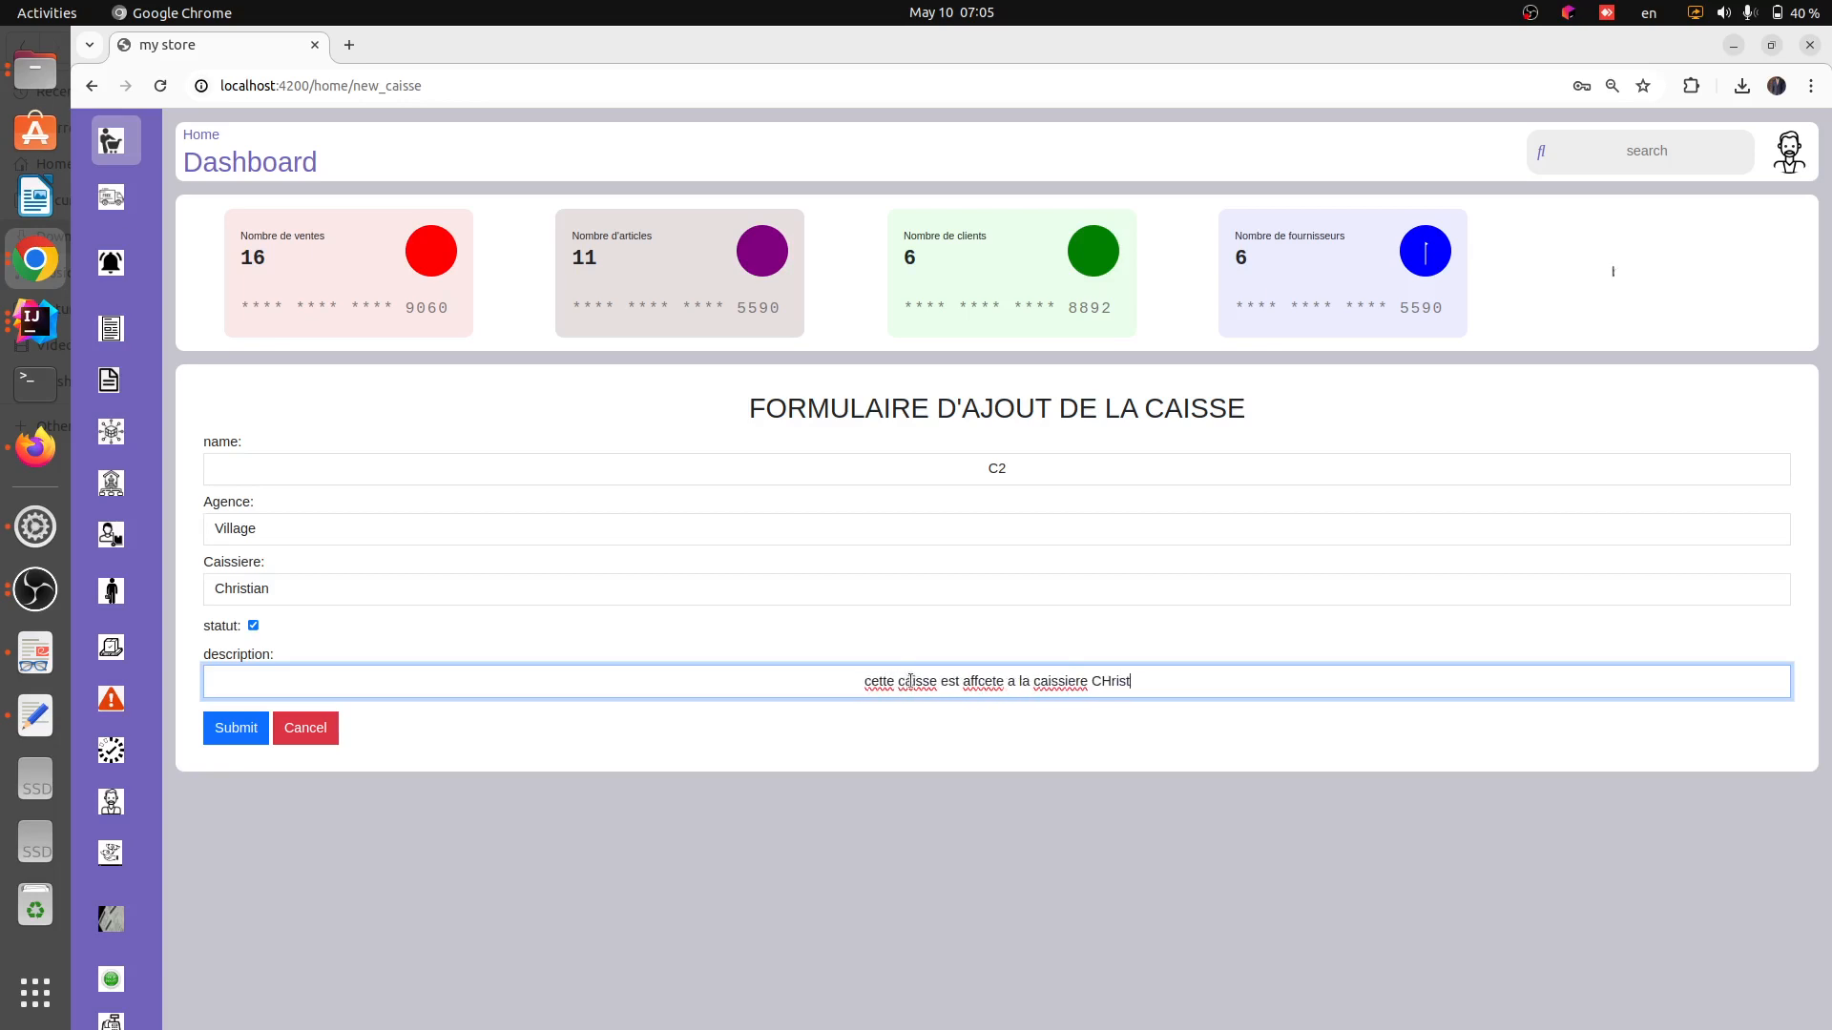
text(ian)
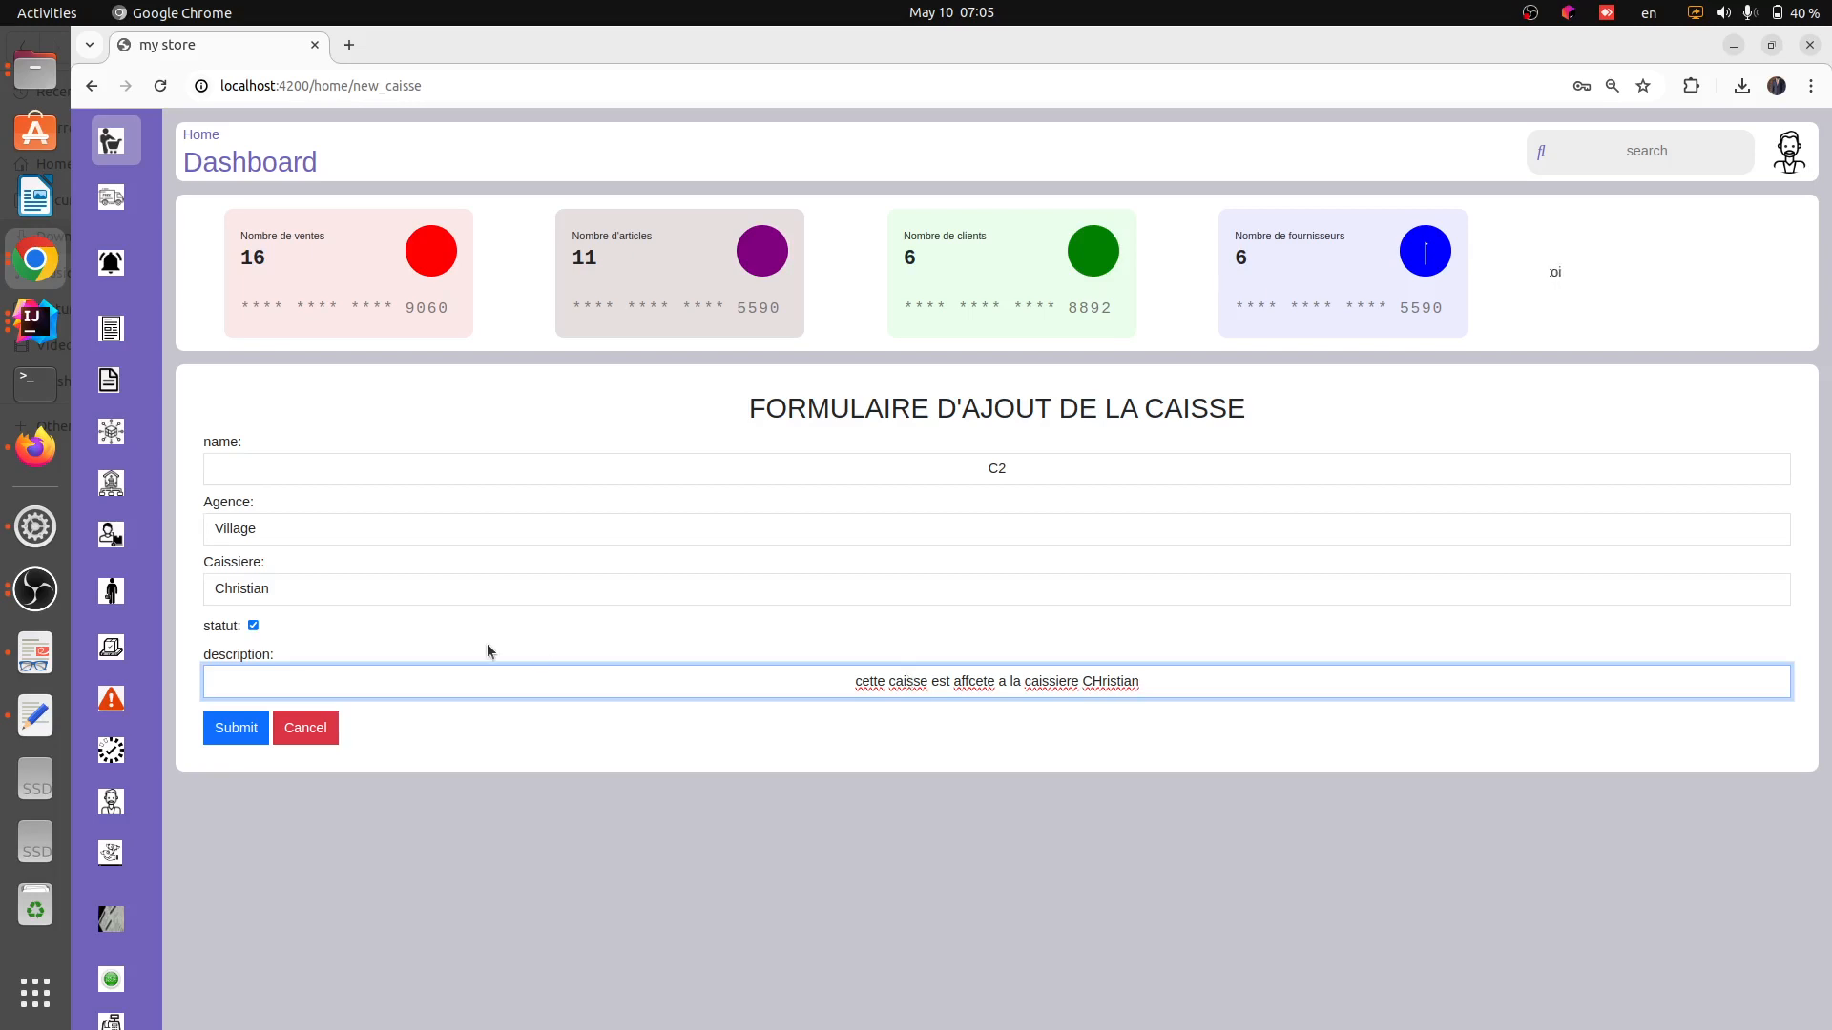
click(267, 786)
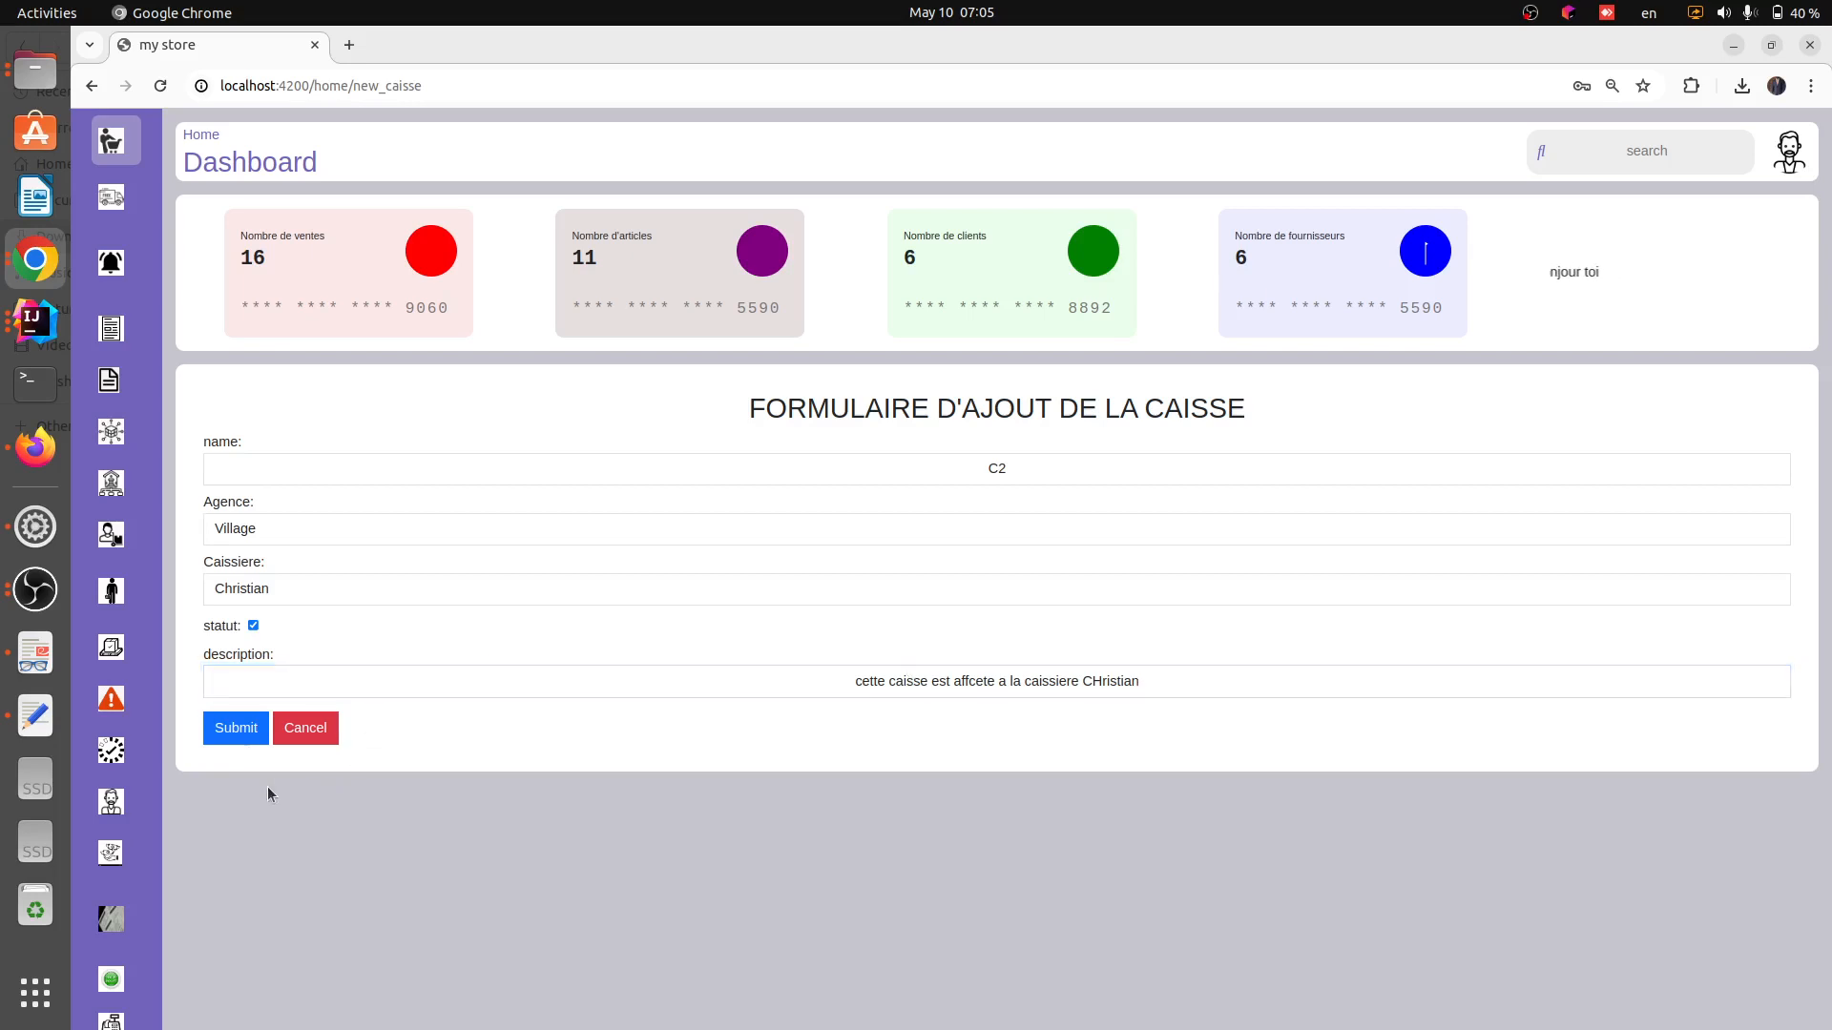
click(233, 737)
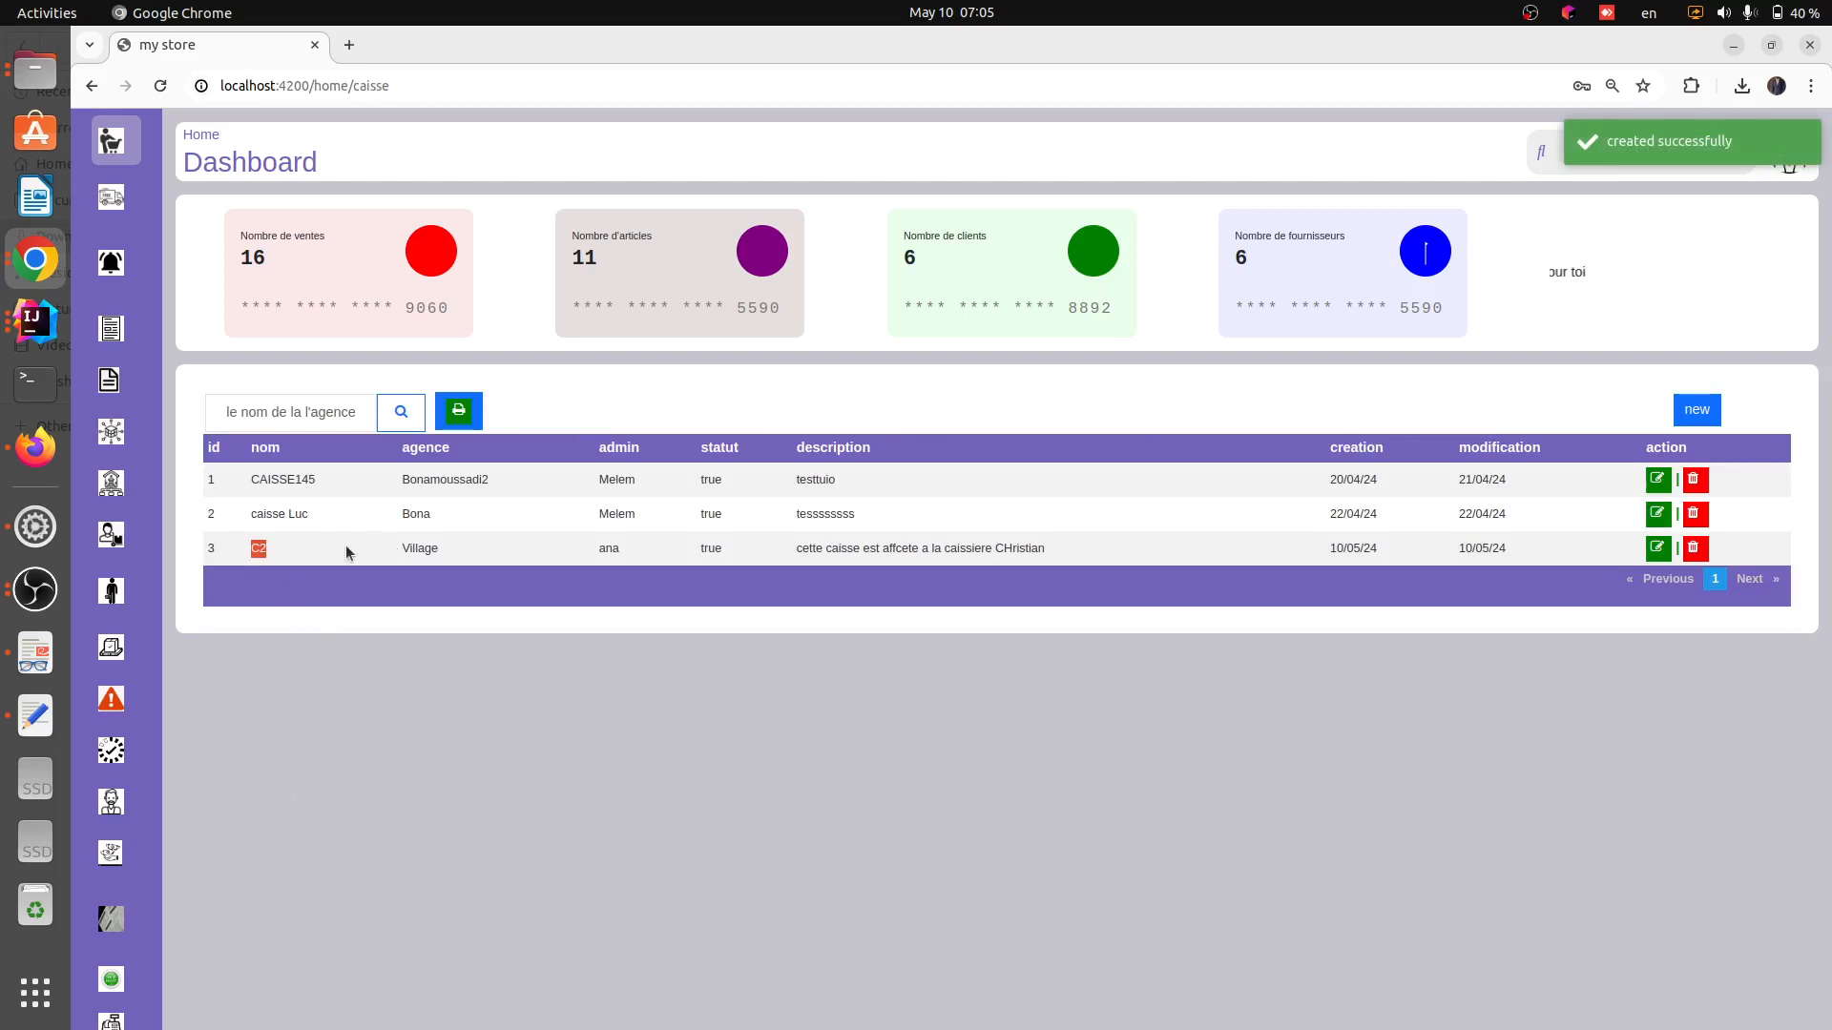
Review the new C2 cash register row's name, agency and admin in the list
drag(345, 546, 456, 552)
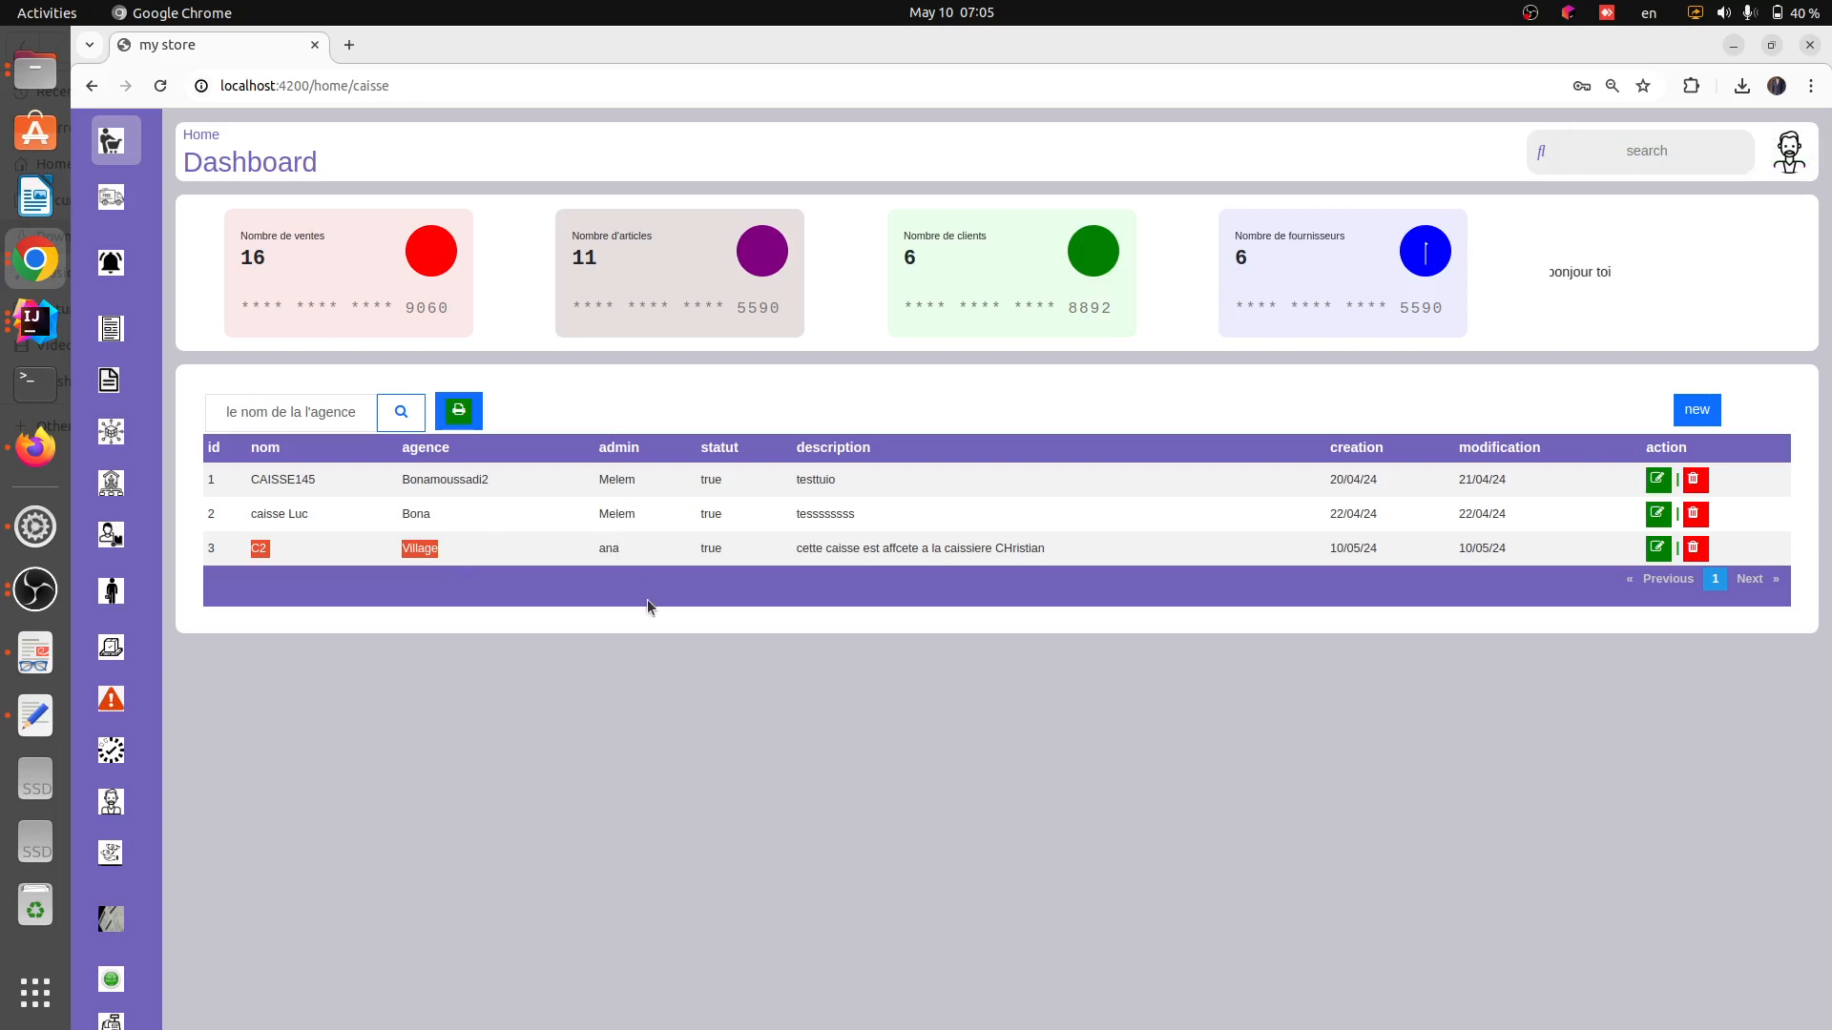
drag(600, 448, 650, 448)
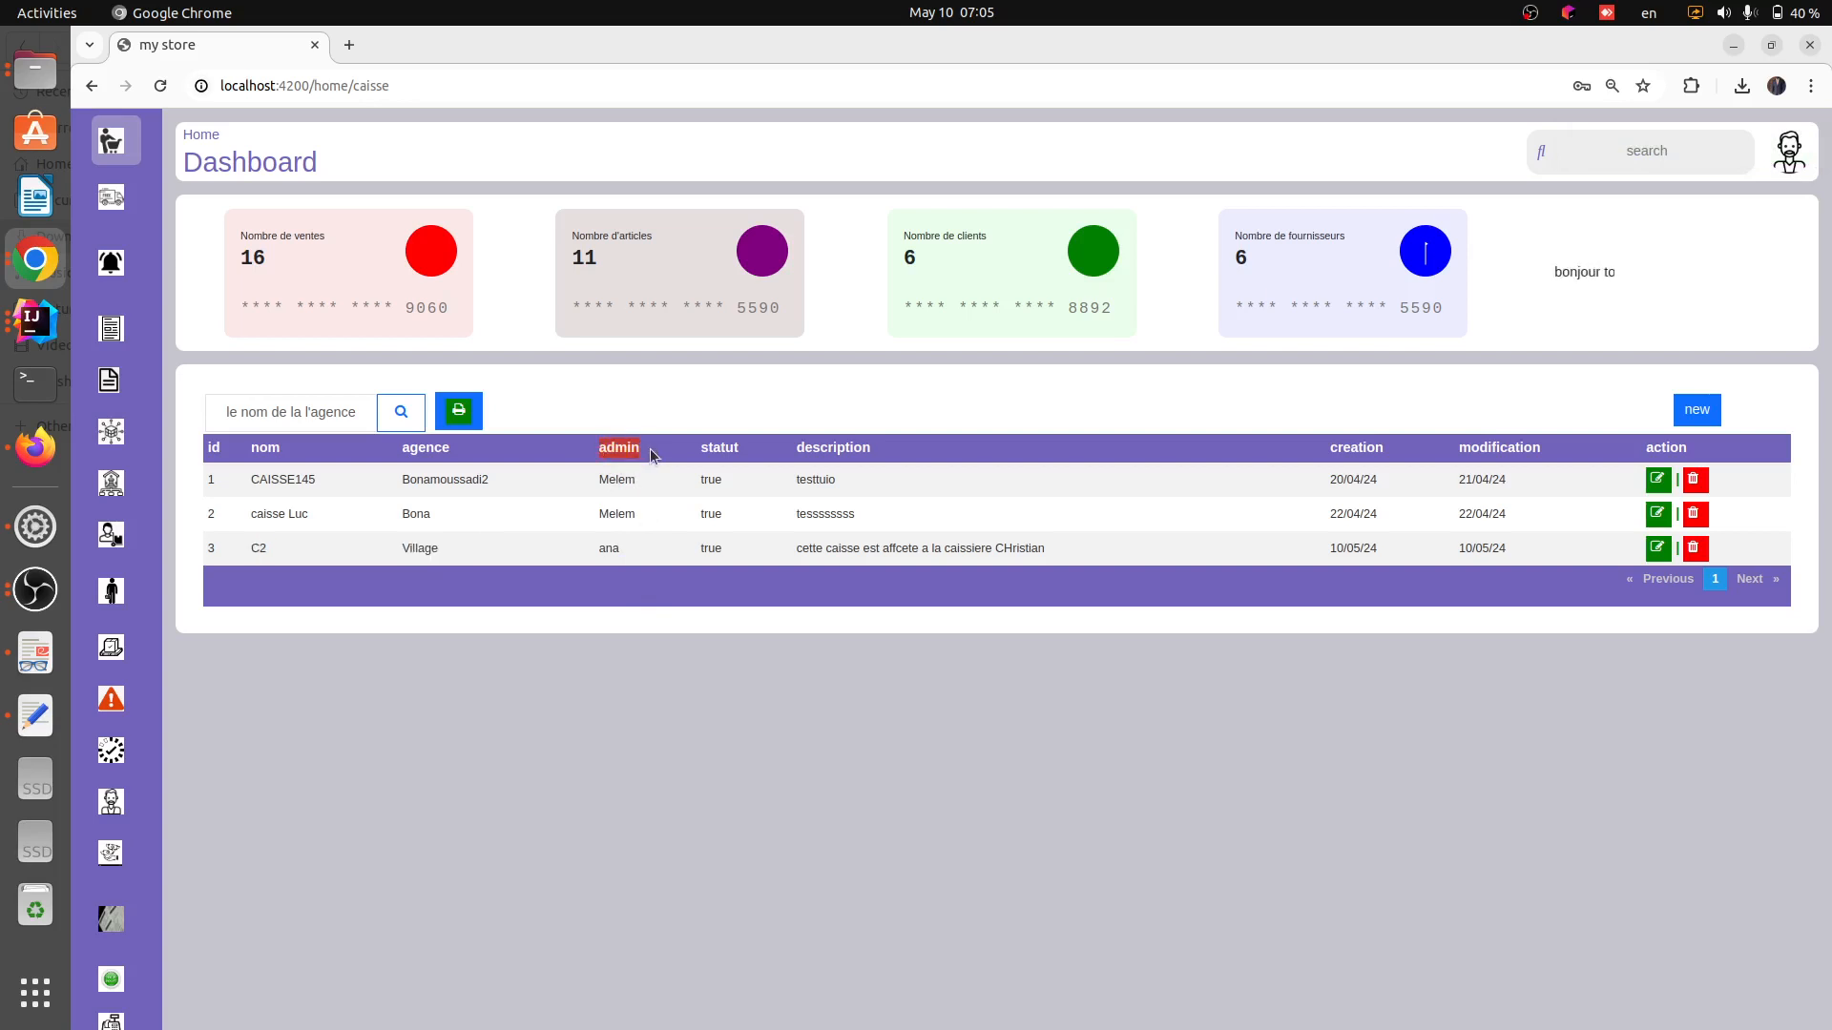
click(644, 540)
mouse_move(134, 900)
drag(319, 476, 238, 475)
click(238, 475)
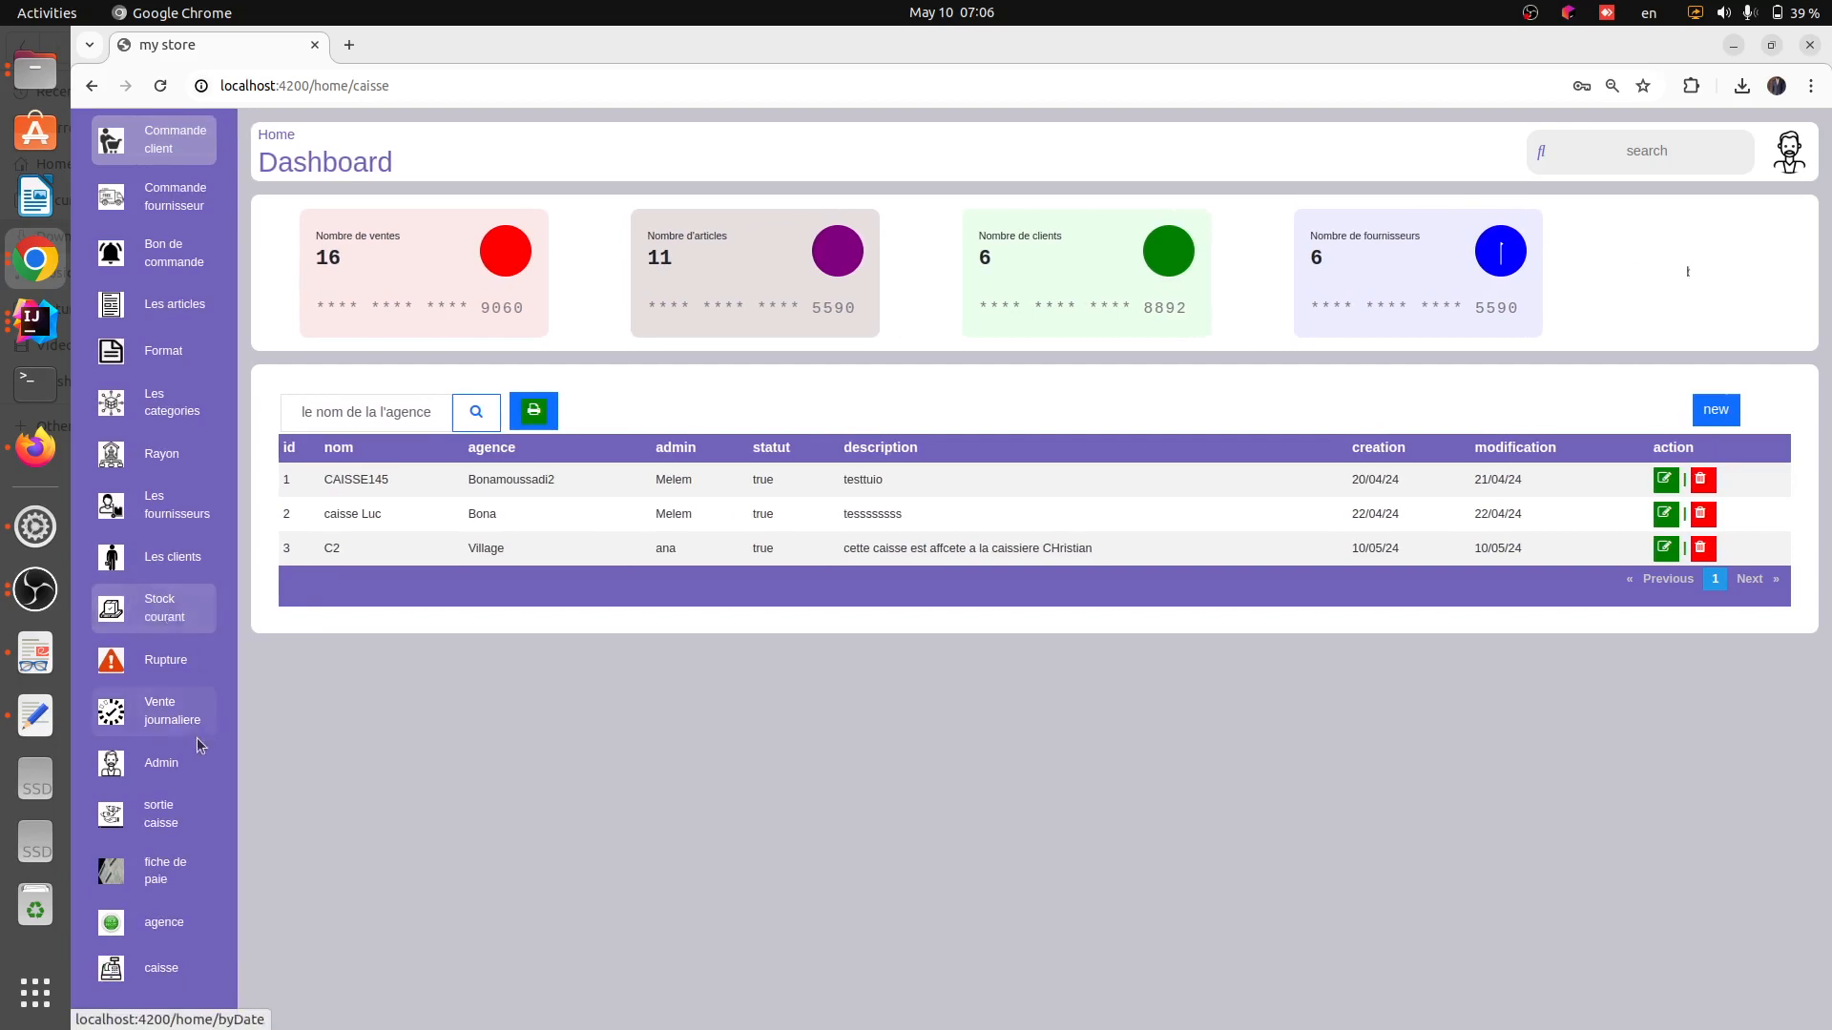
Switch to Firefox and enter the cashier's e-mail address in the store's login form
click(36, 448)
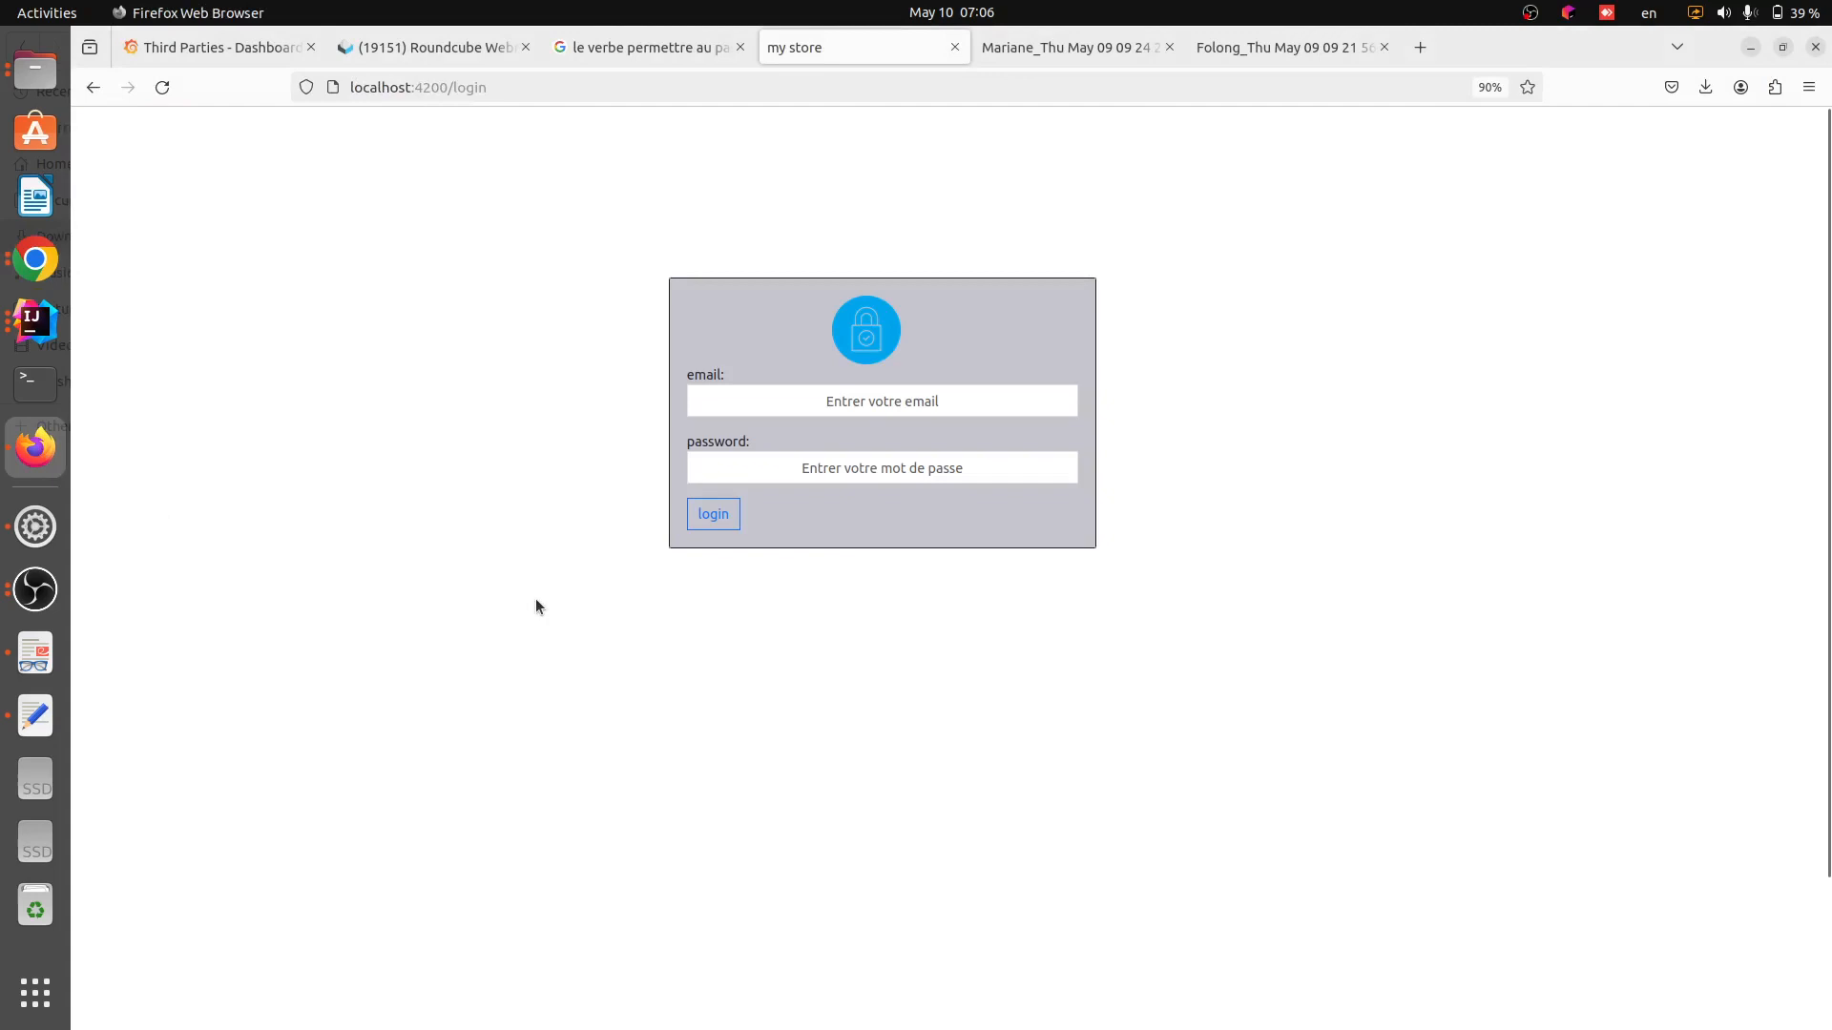
click(865, 405)
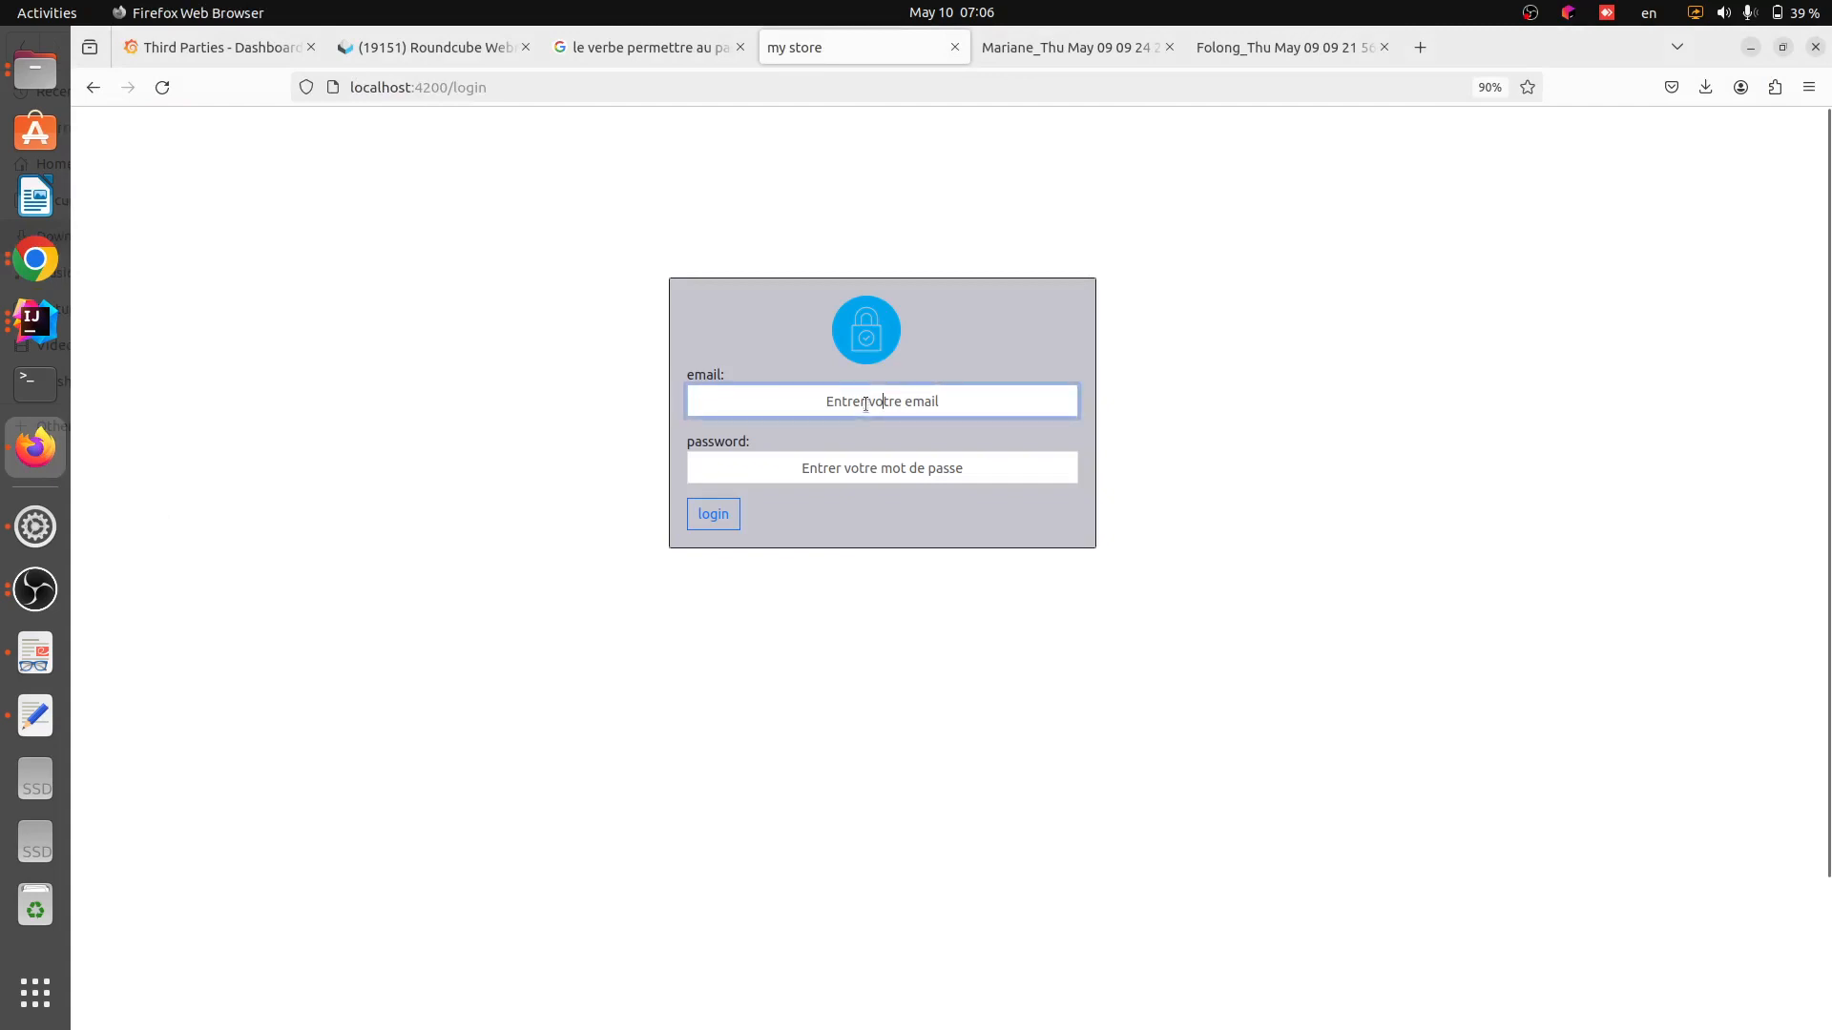
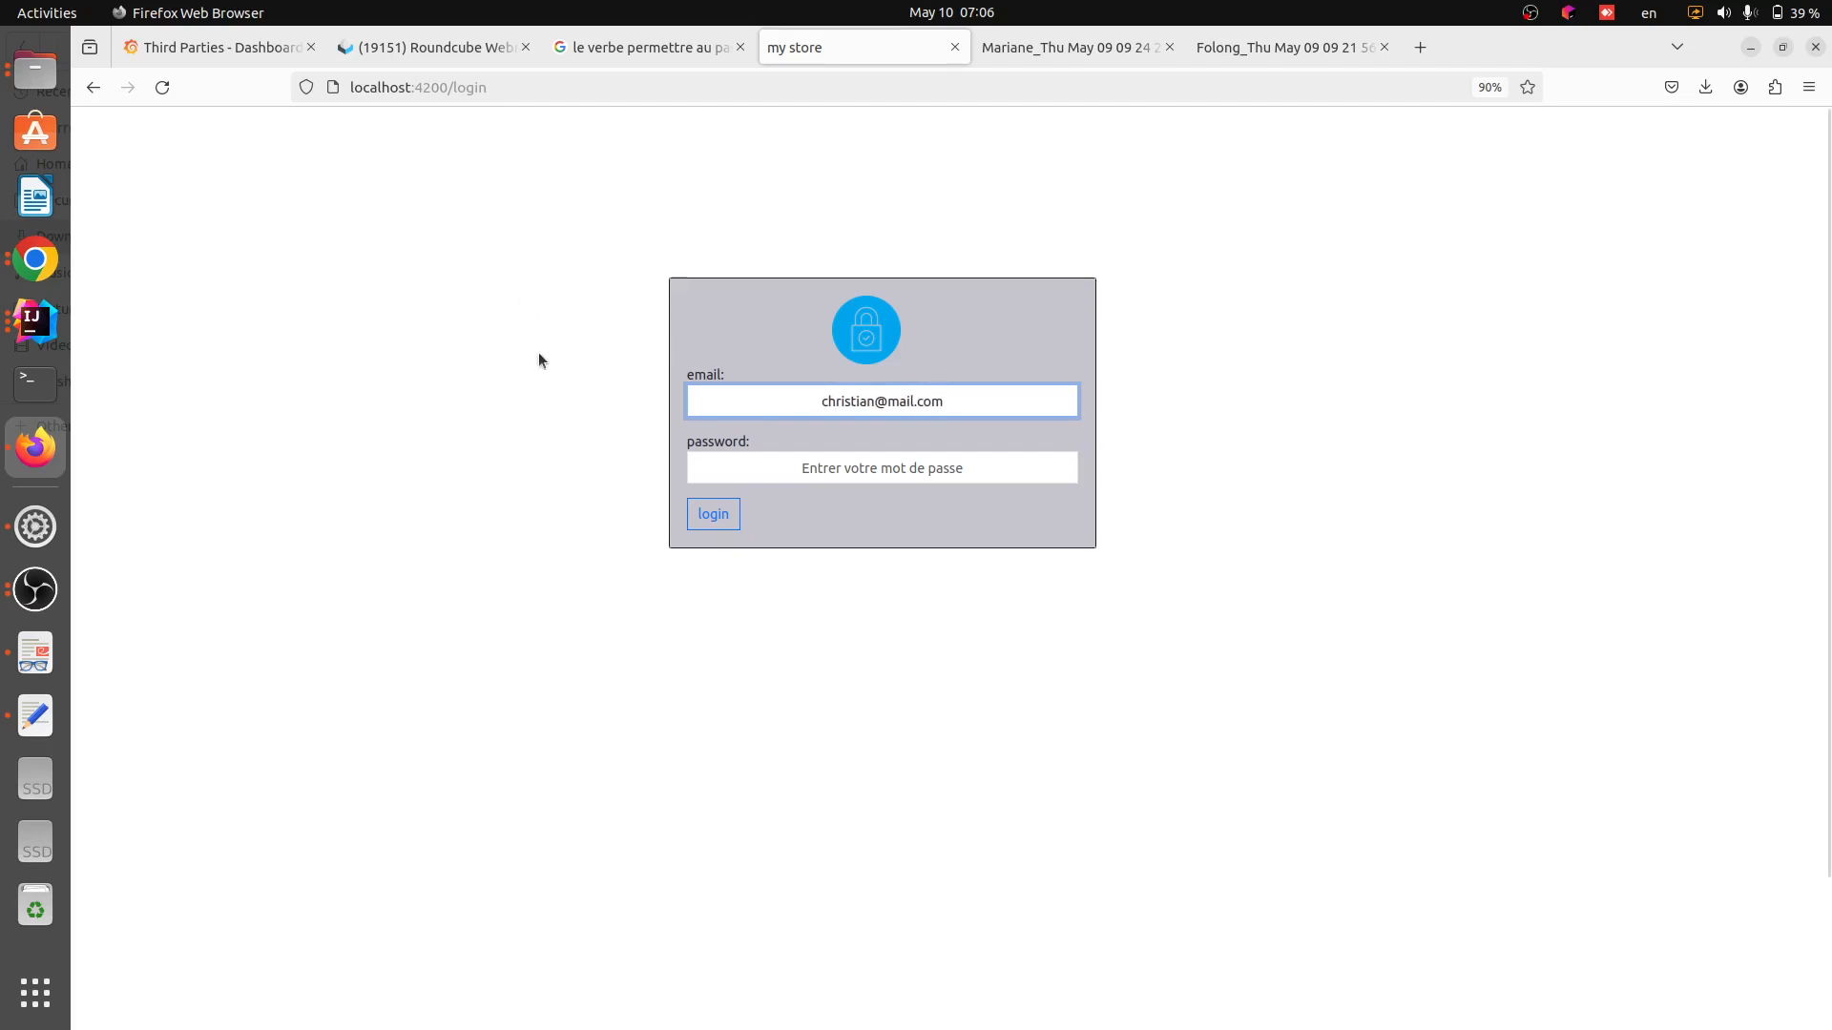
Enter the cashier's password and try to log in
click(859, 461)
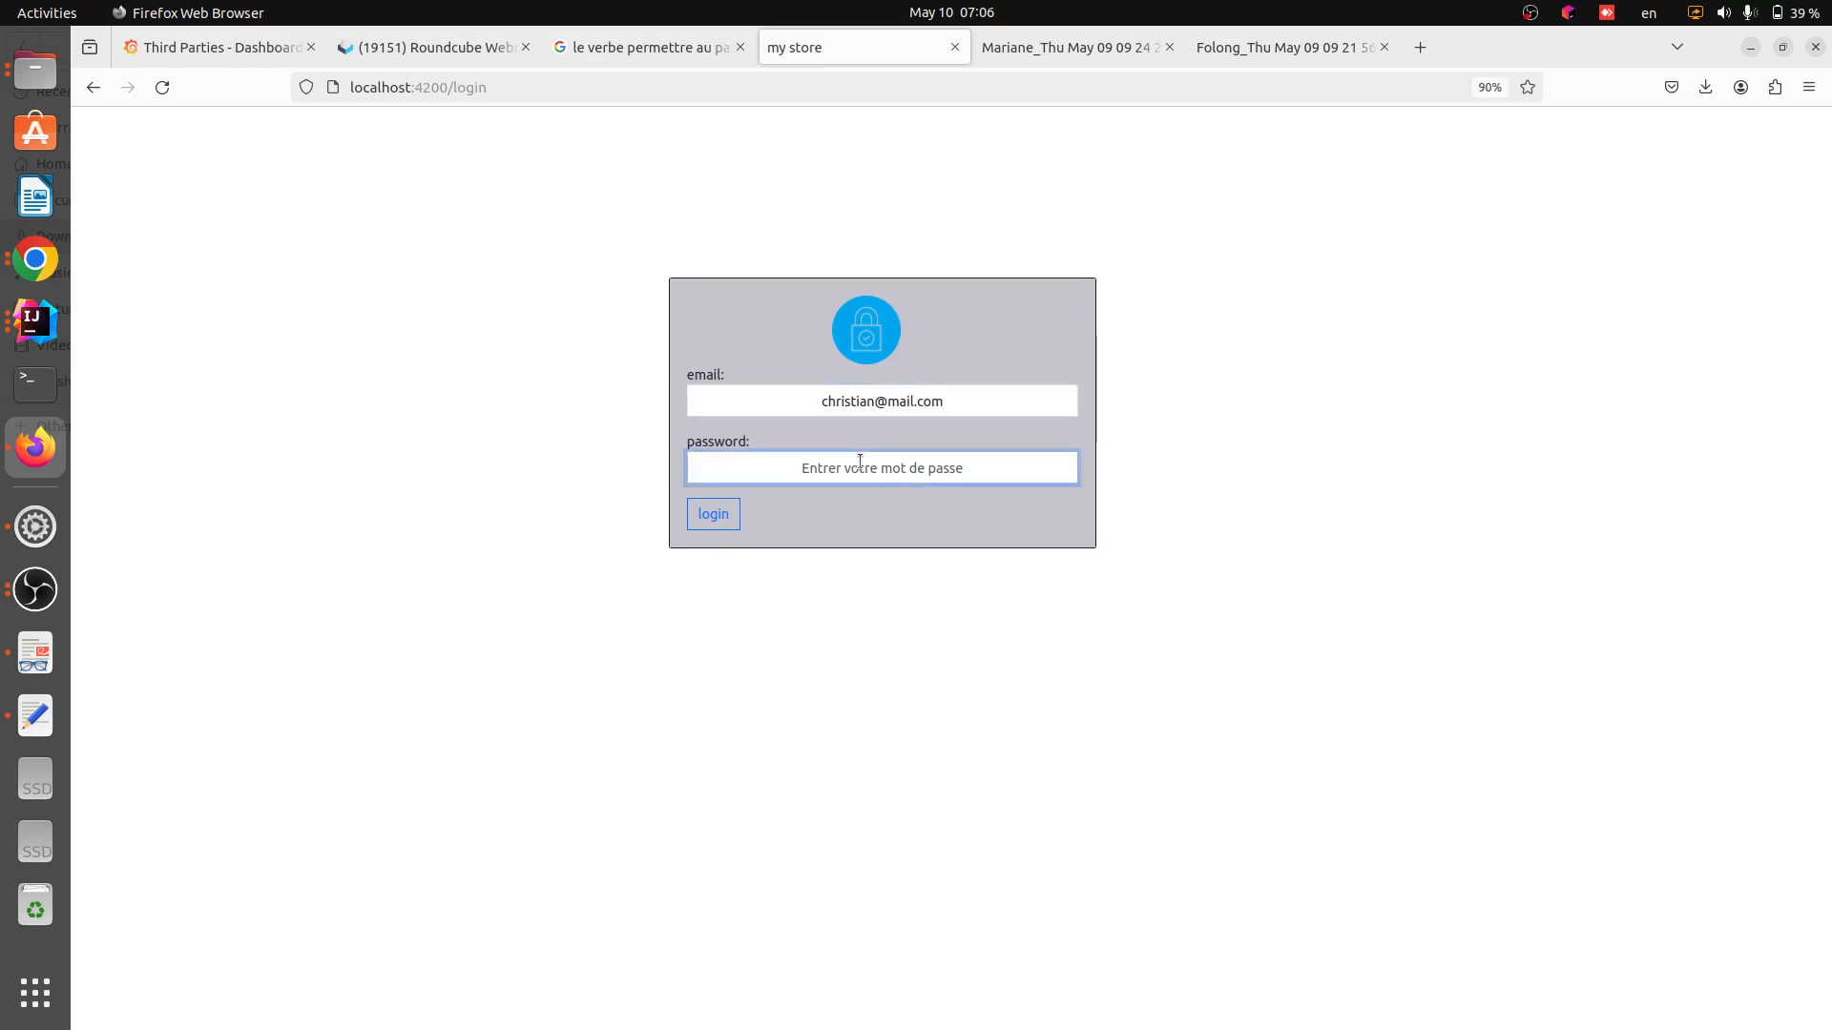
text(1234567)
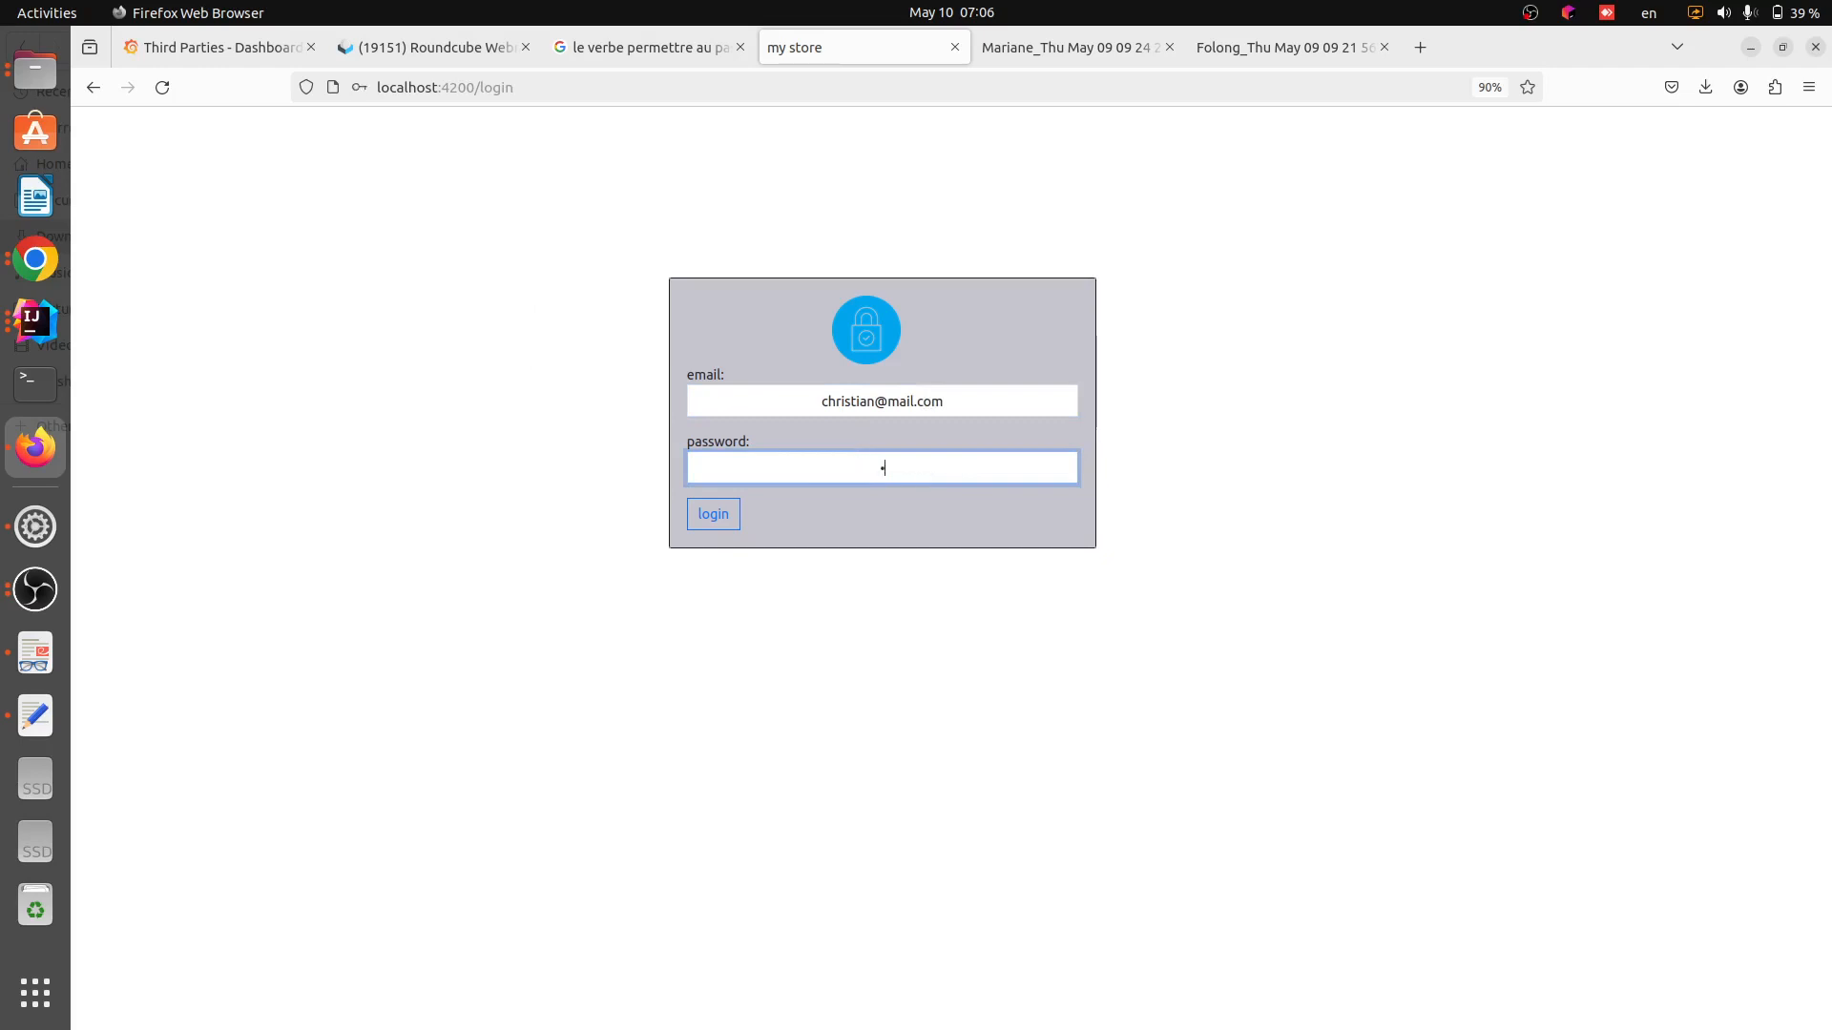
text(89)
click(718, 518)
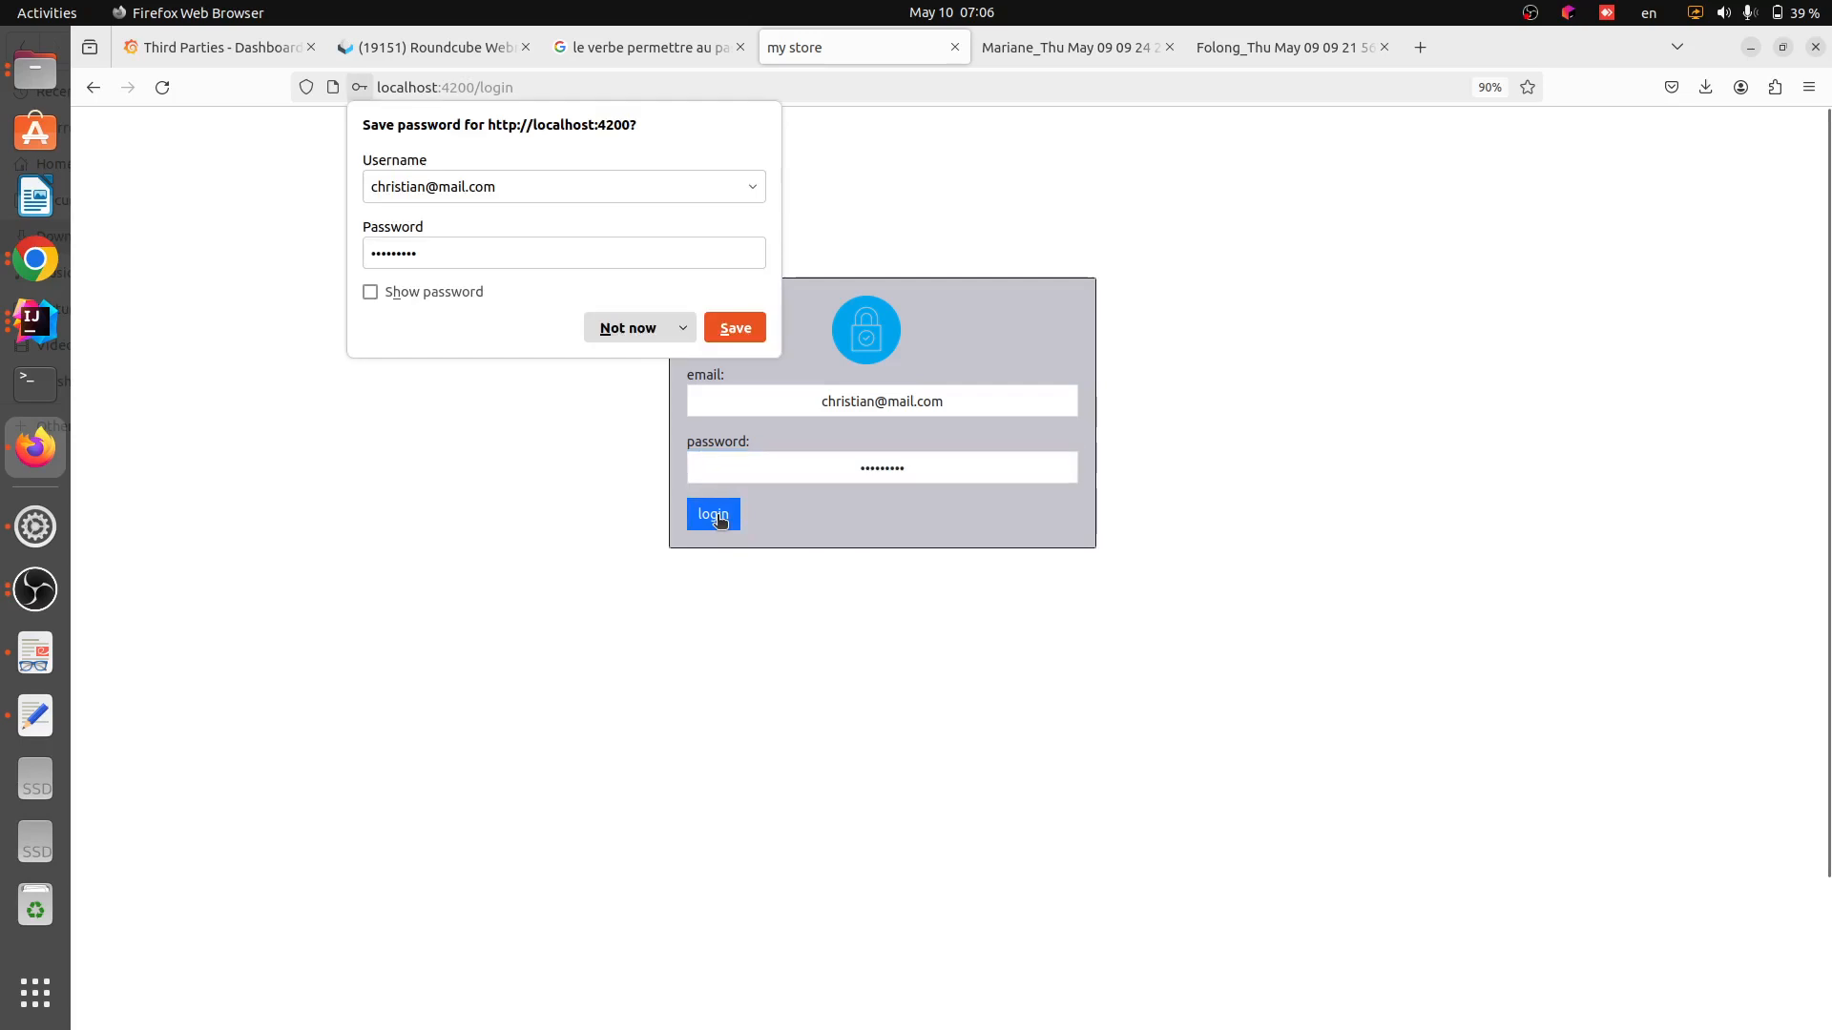
Decline saving the password and close the two other browser tabs
click(627, 328)
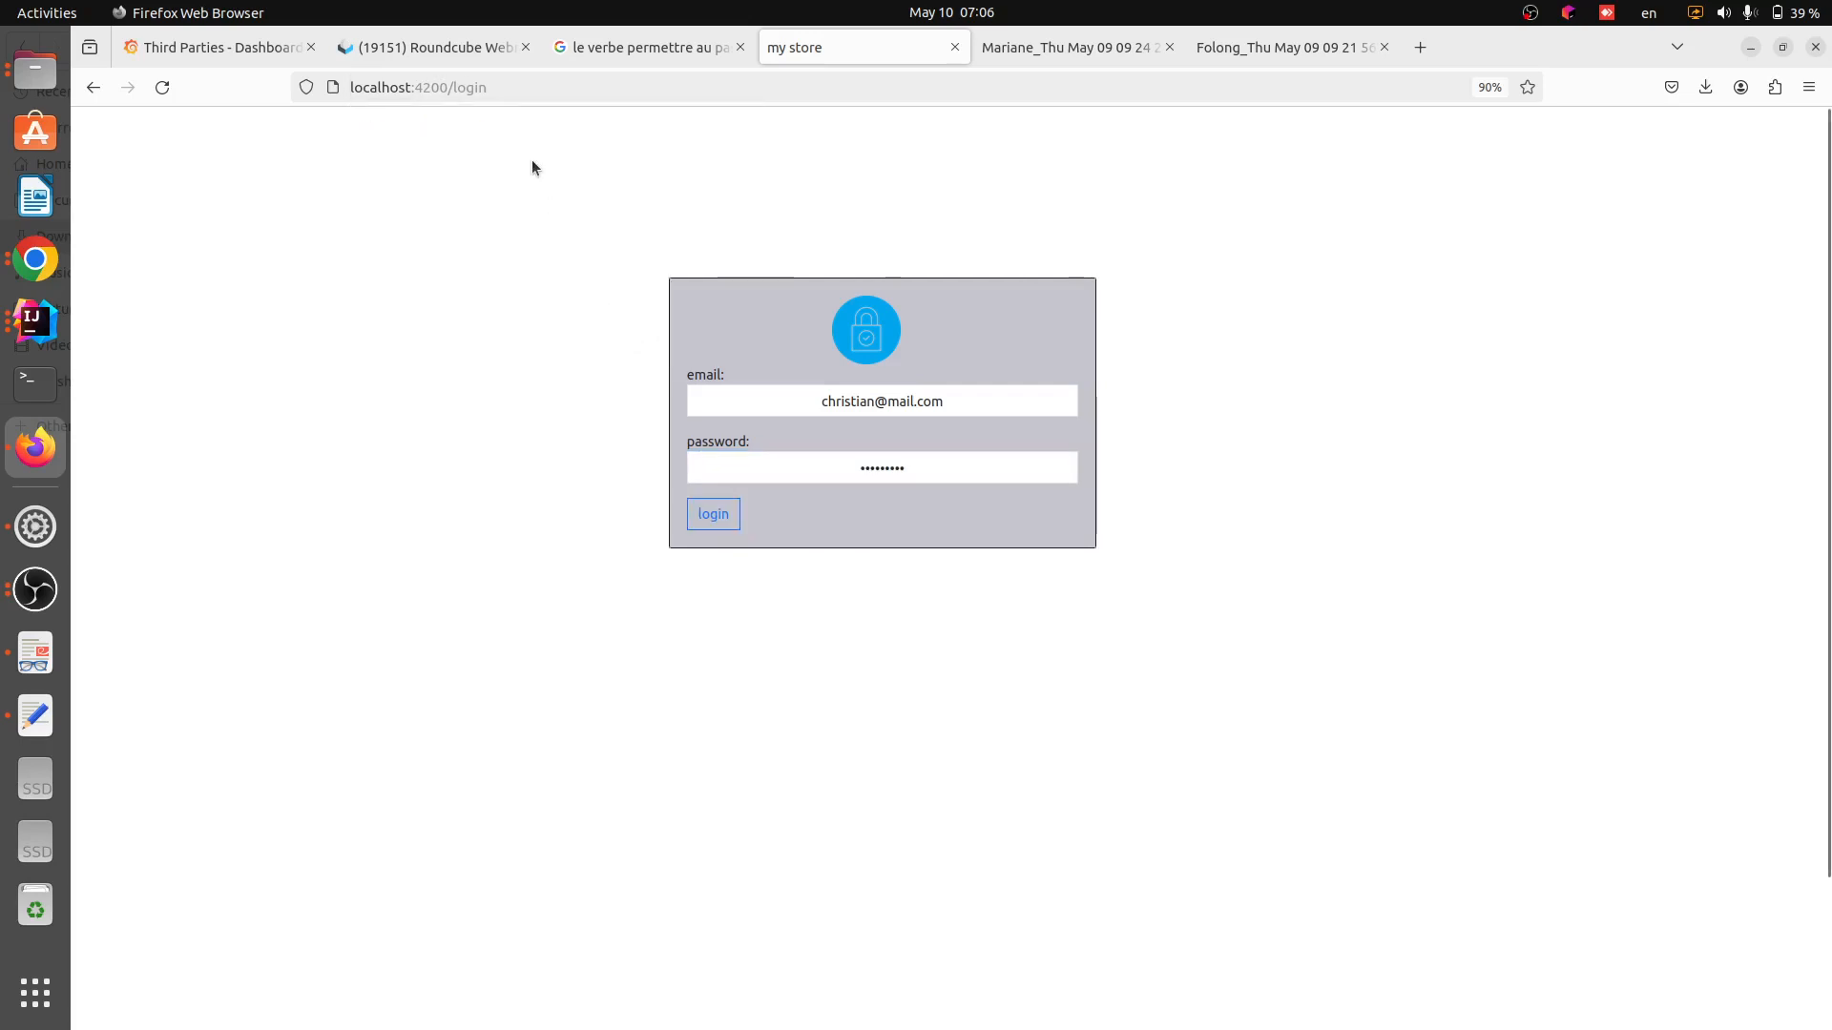
click(525, 48)
click(524, 48)
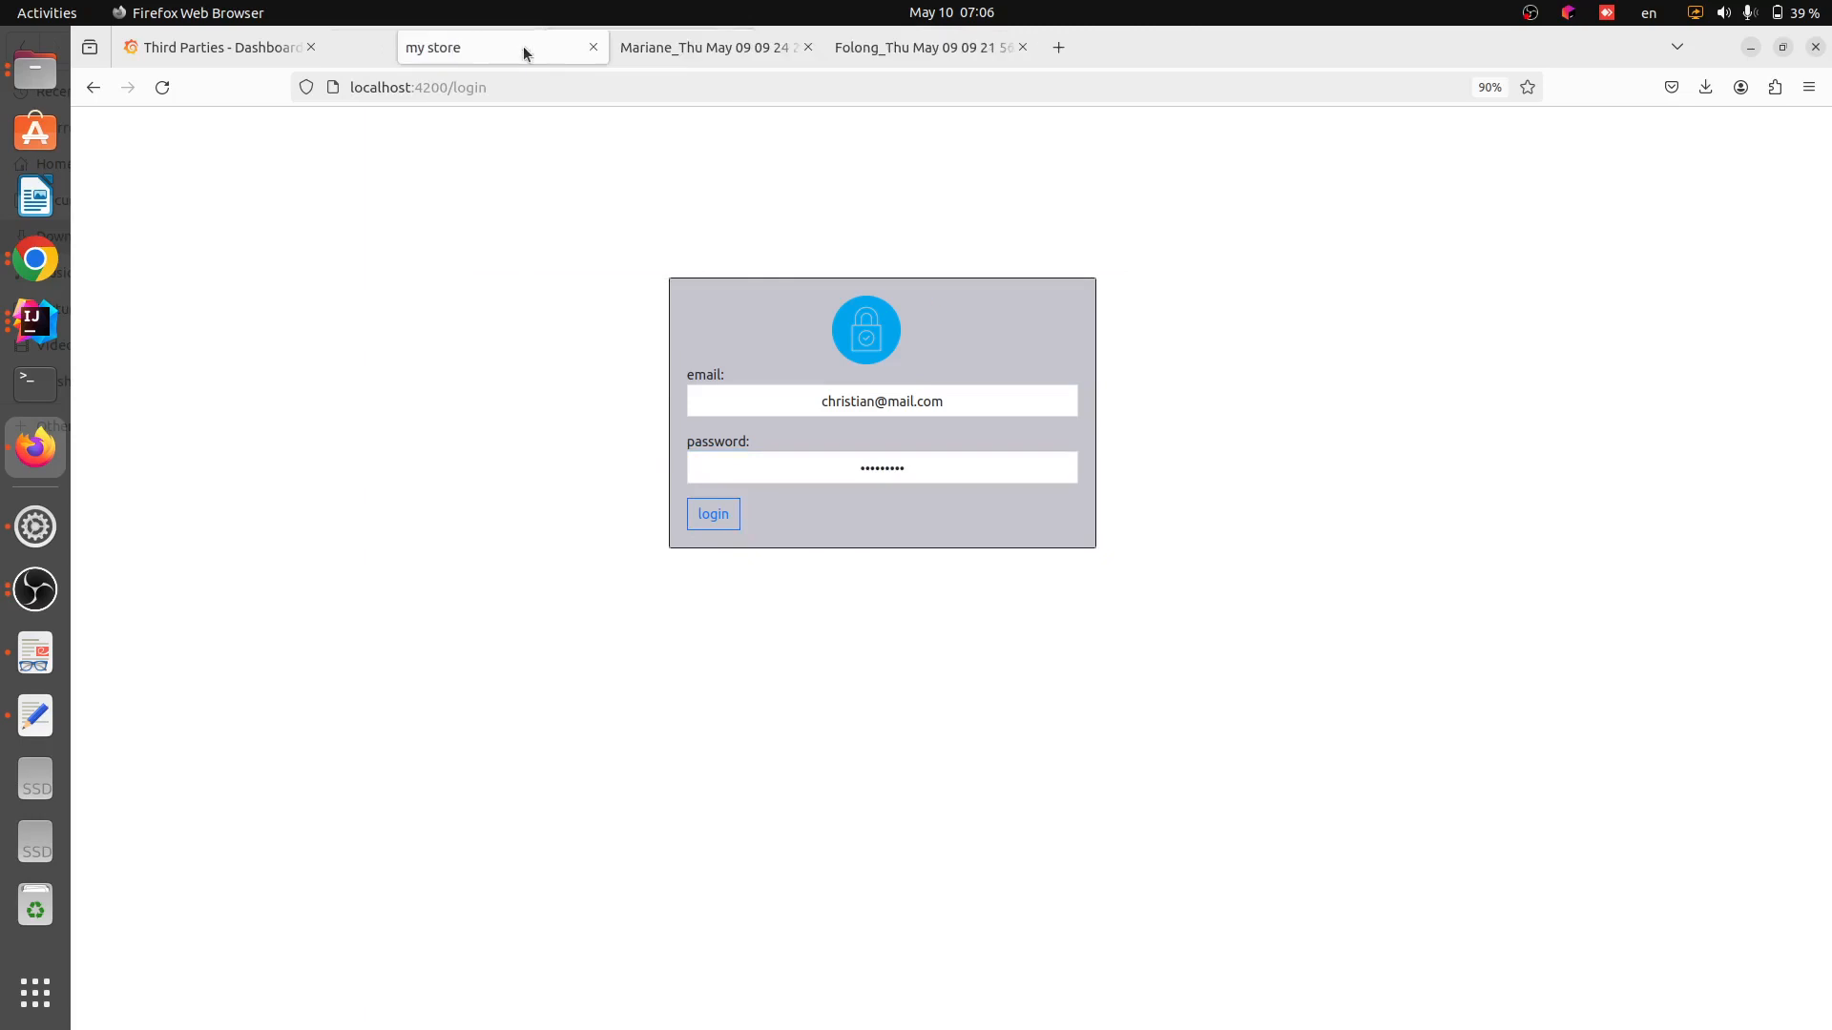
click(310, 47)
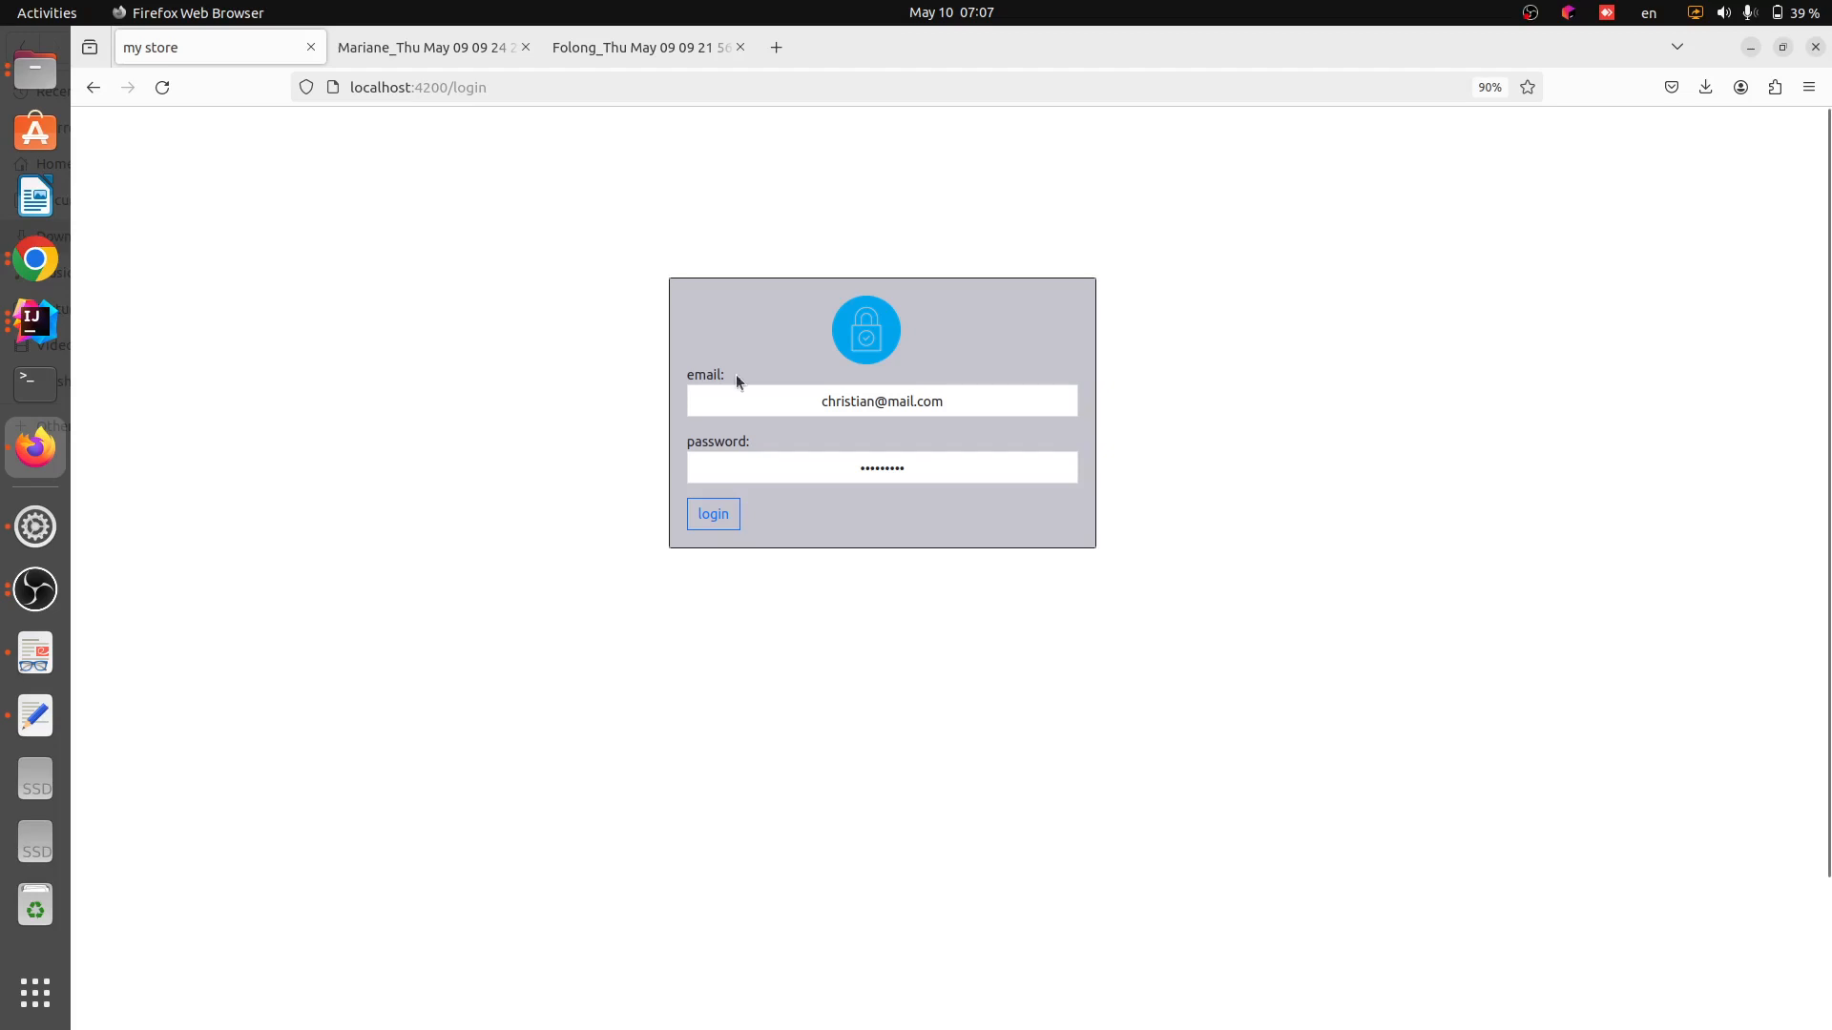
Clear the password field and type the cashier's password again
click(725, 515)
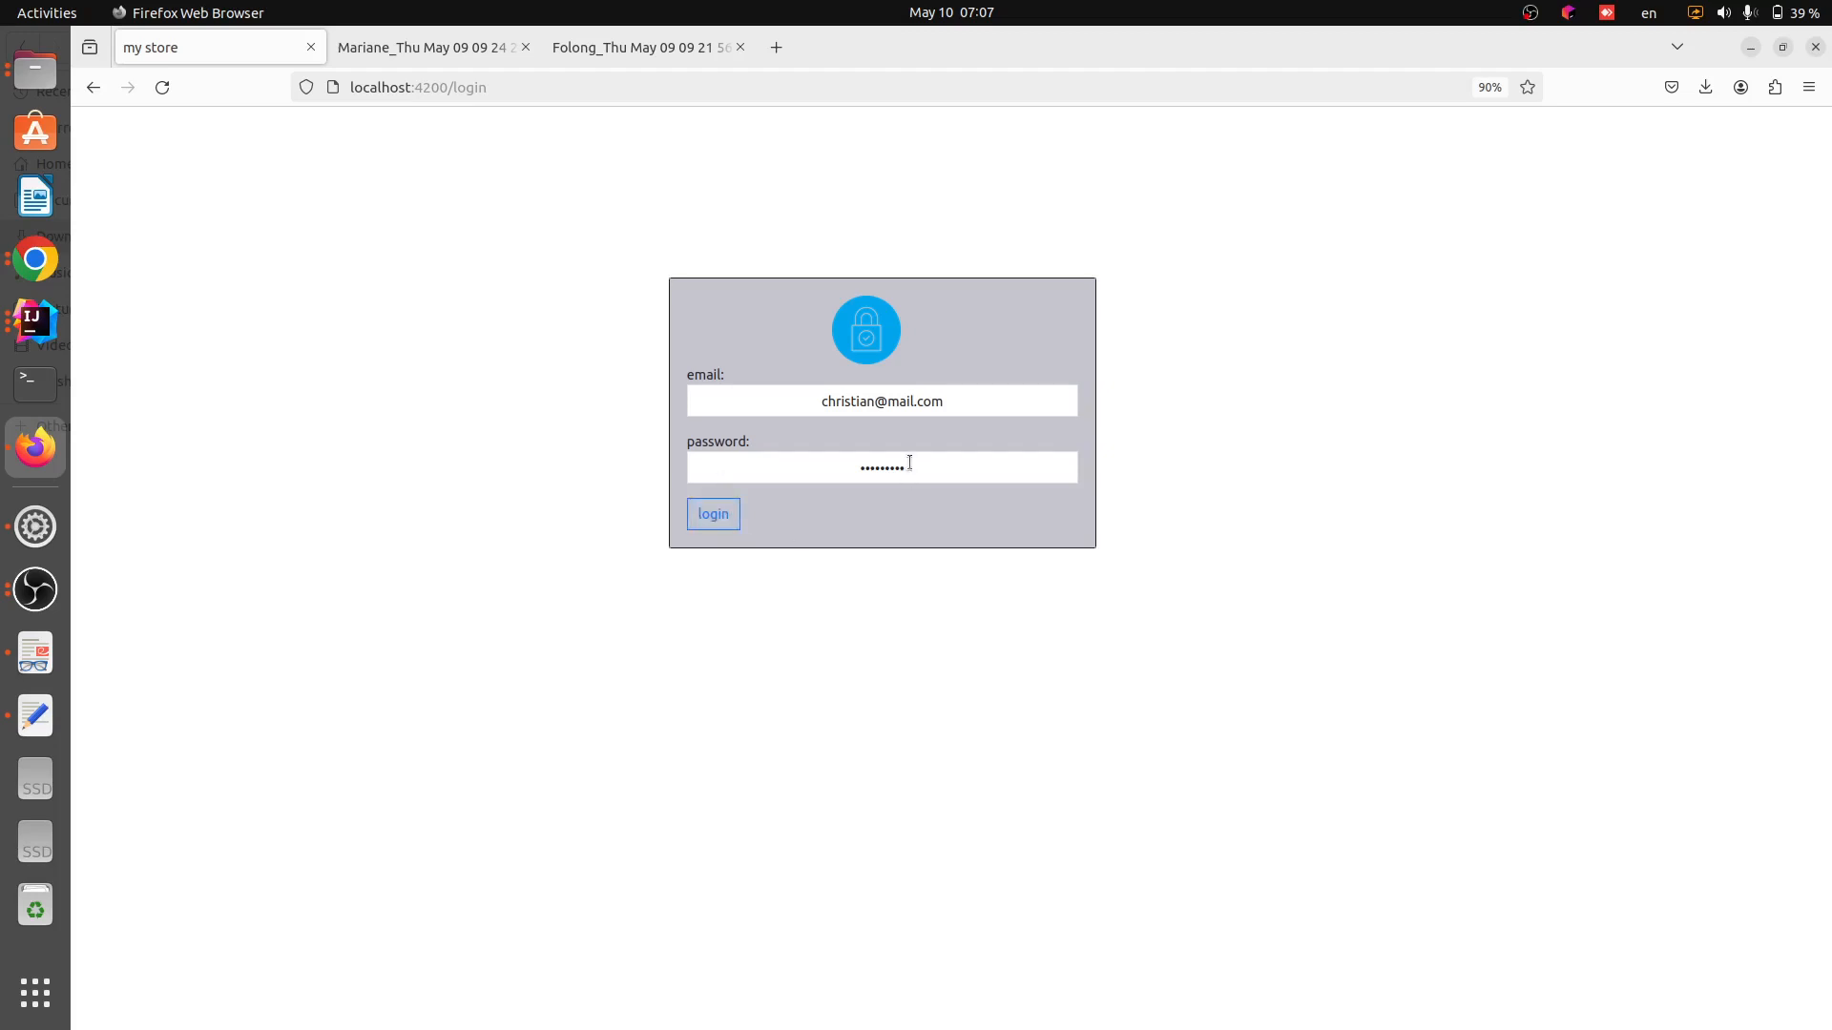
drag(909, 463, 852, 465)
key(BackSpace)
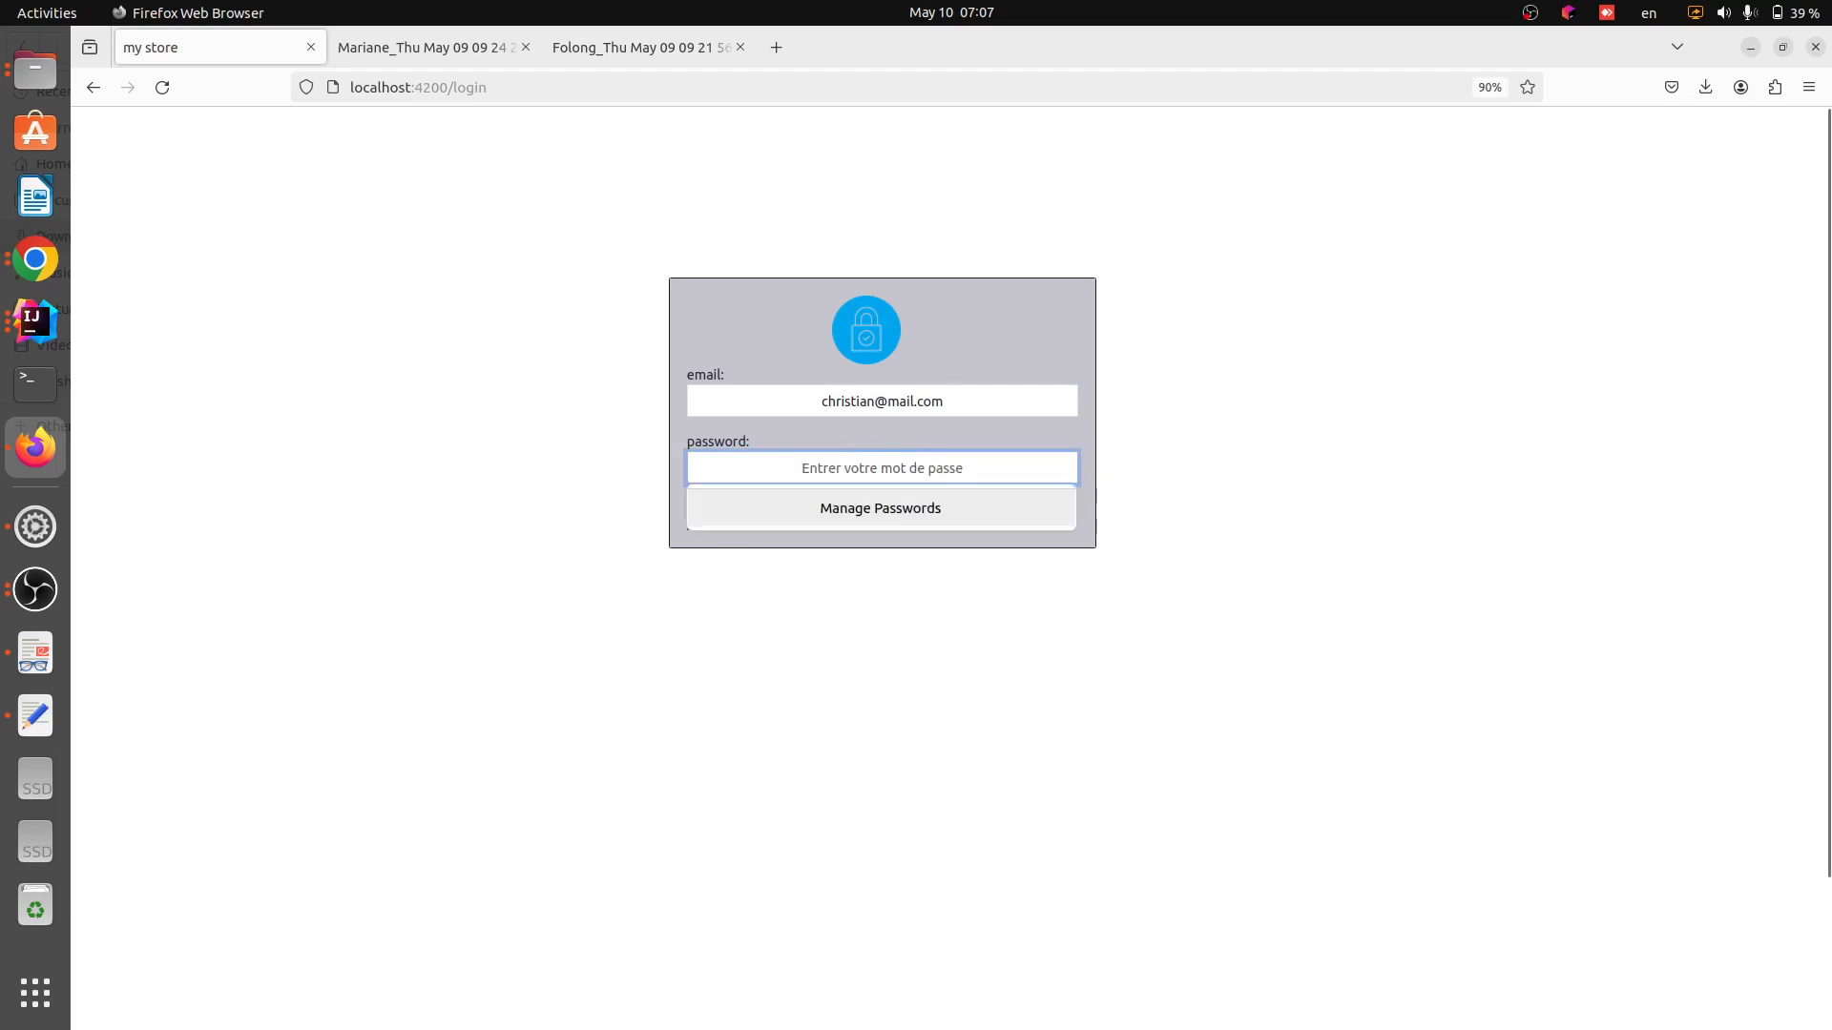
text(p)
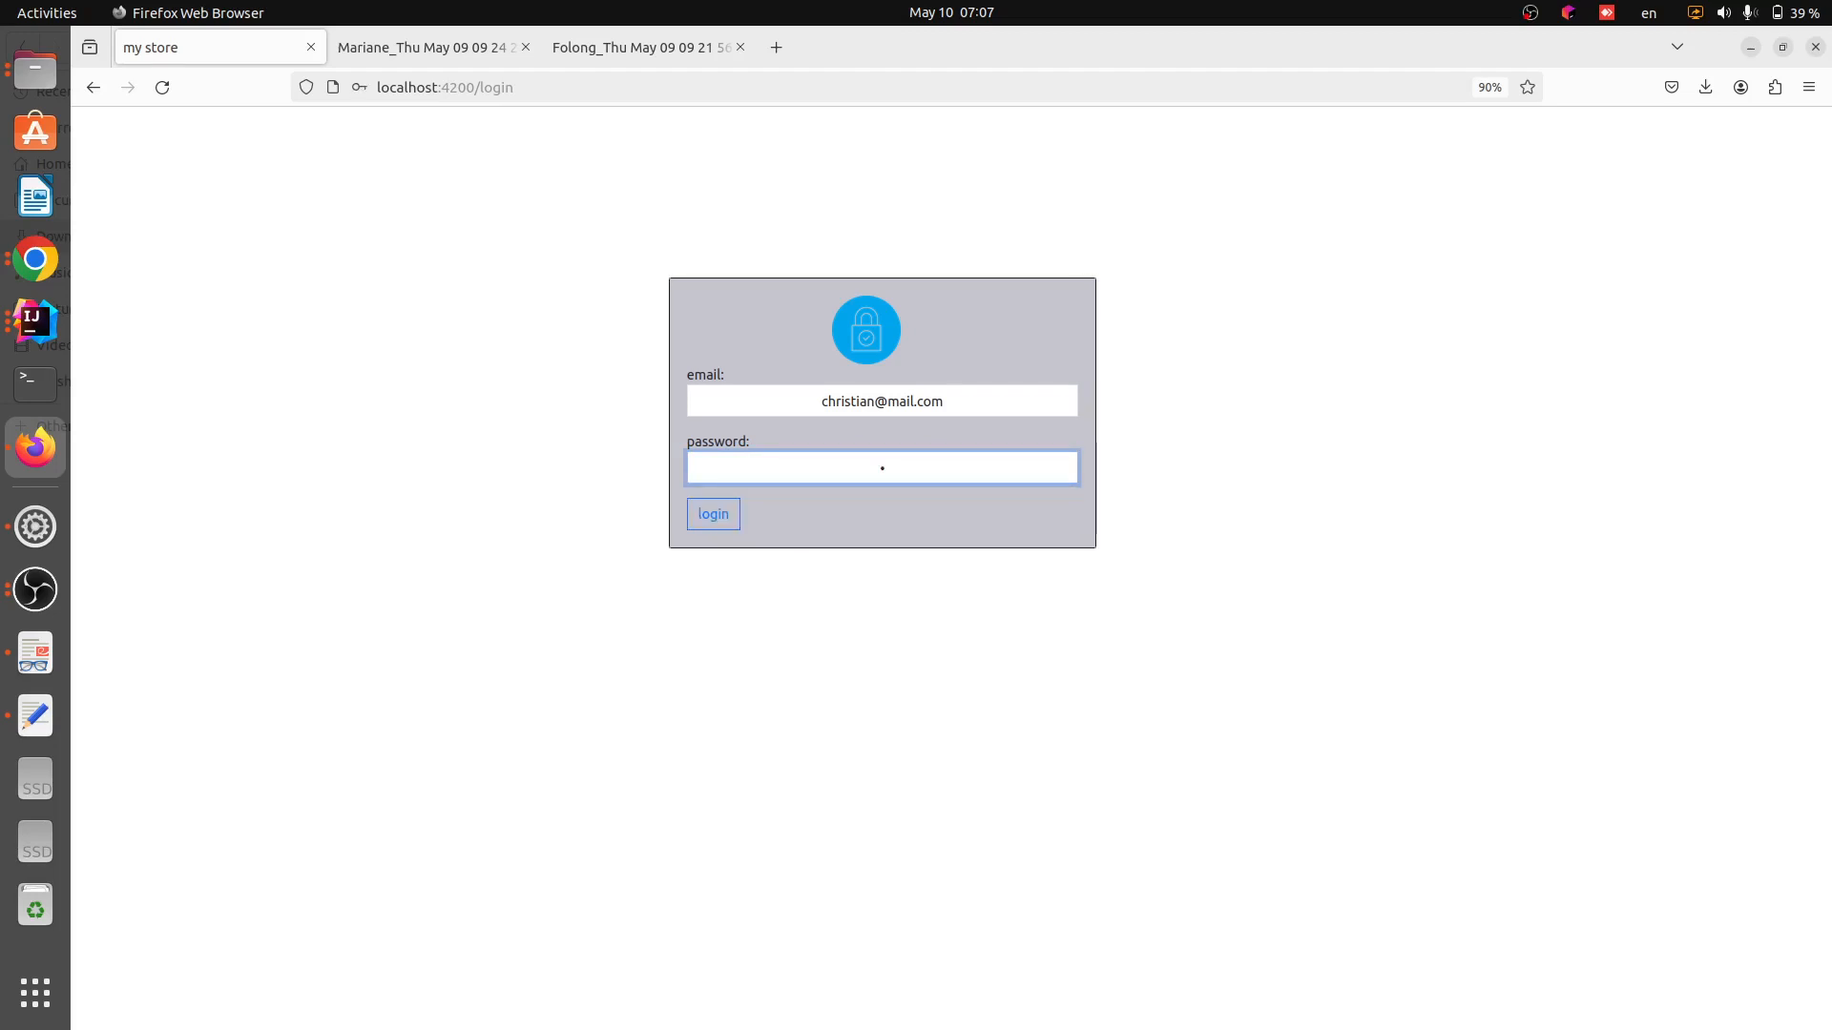
key(BackSpace)
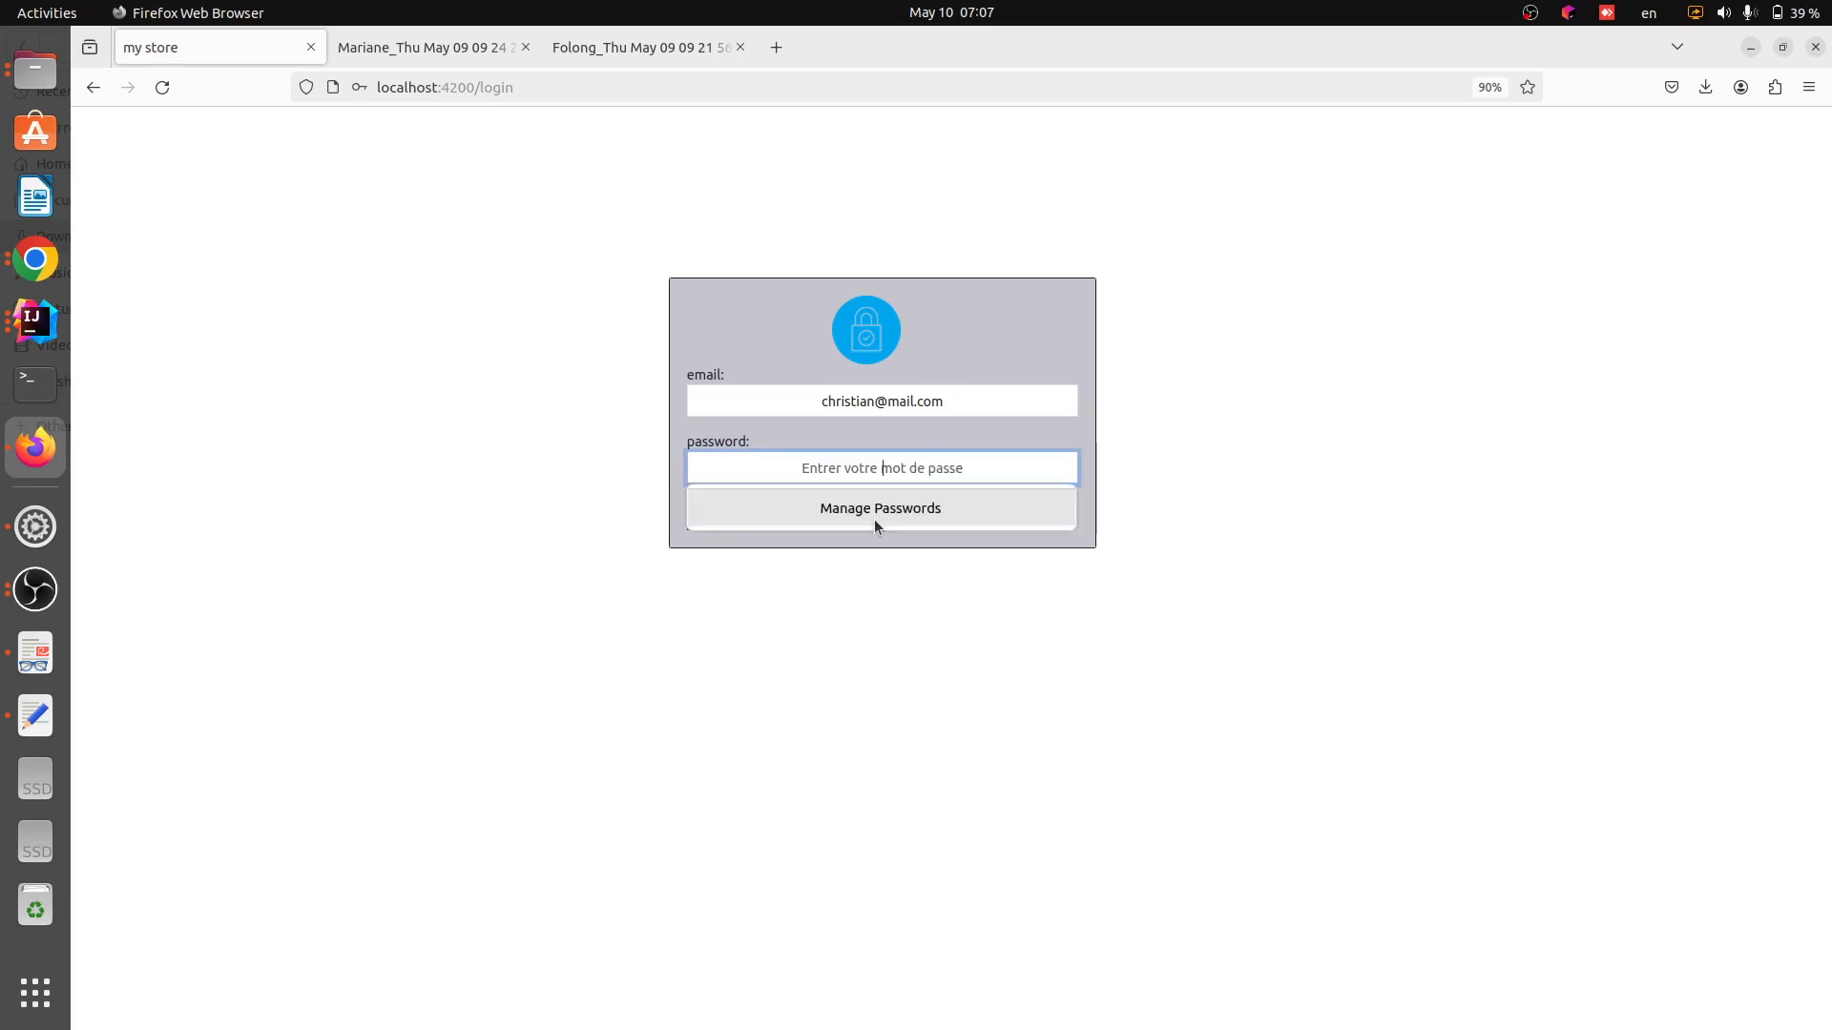
text(password1)
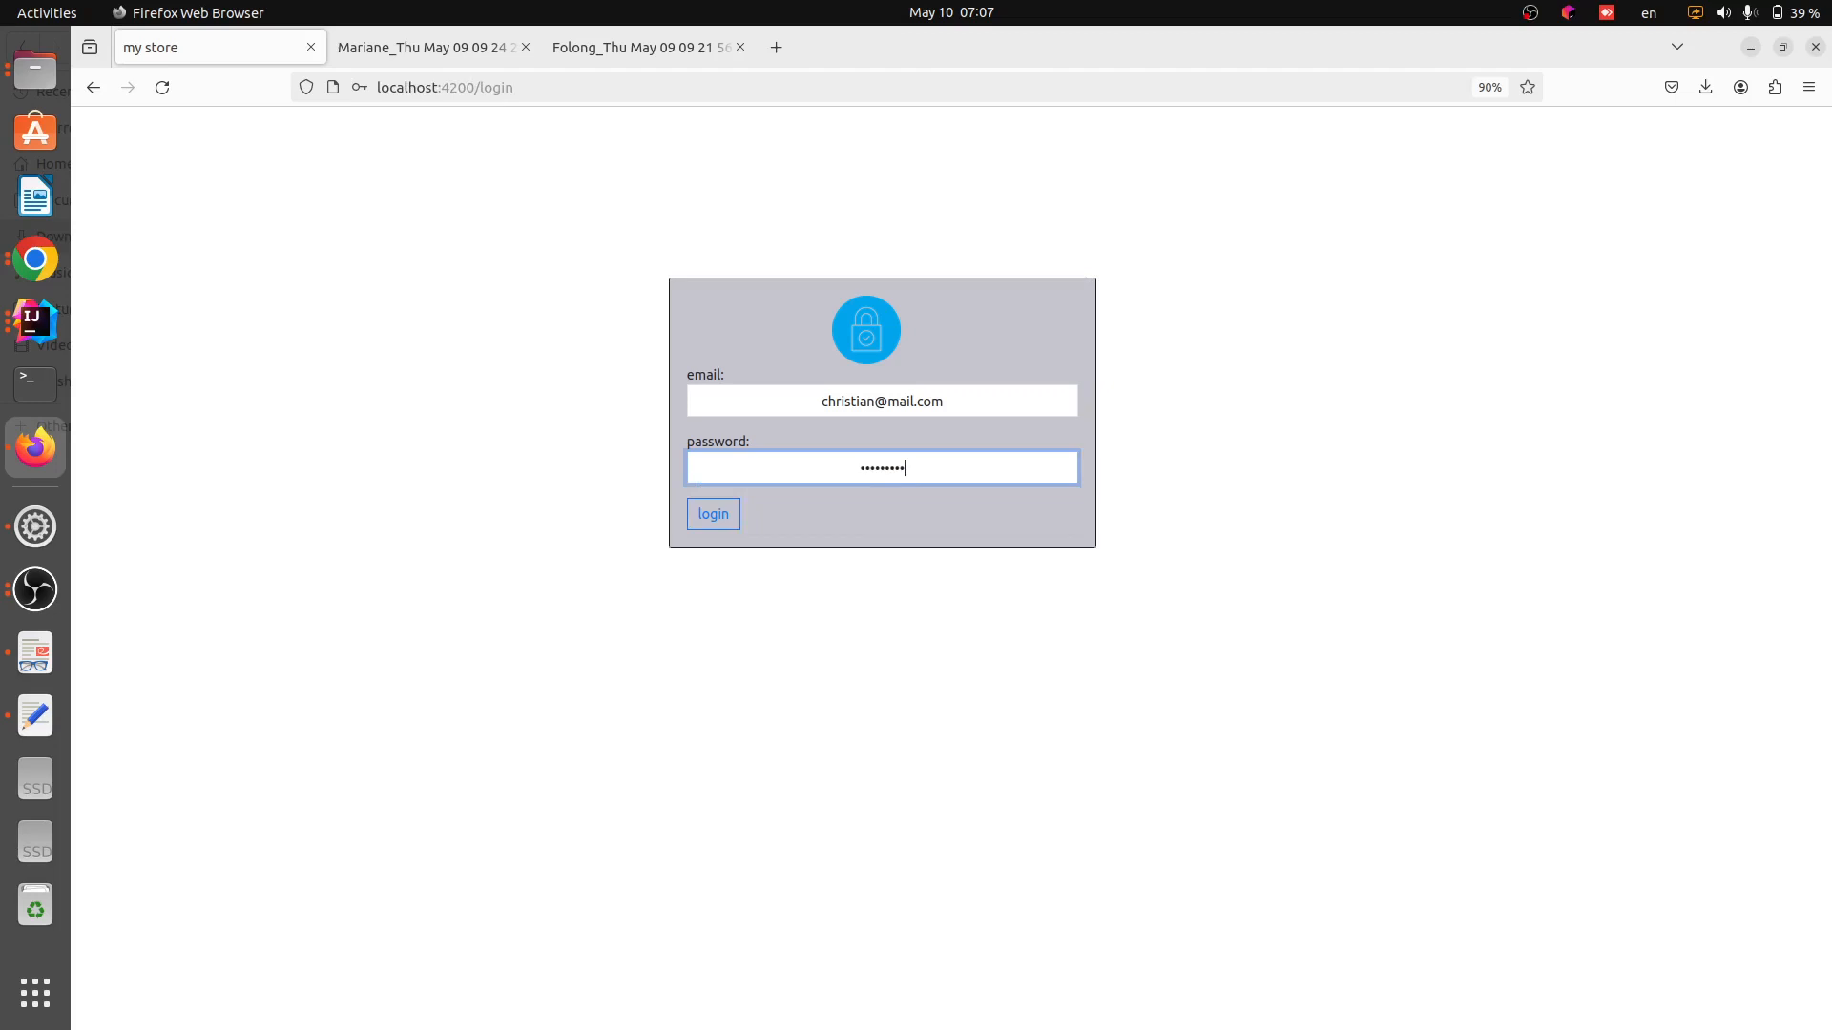
text(234)
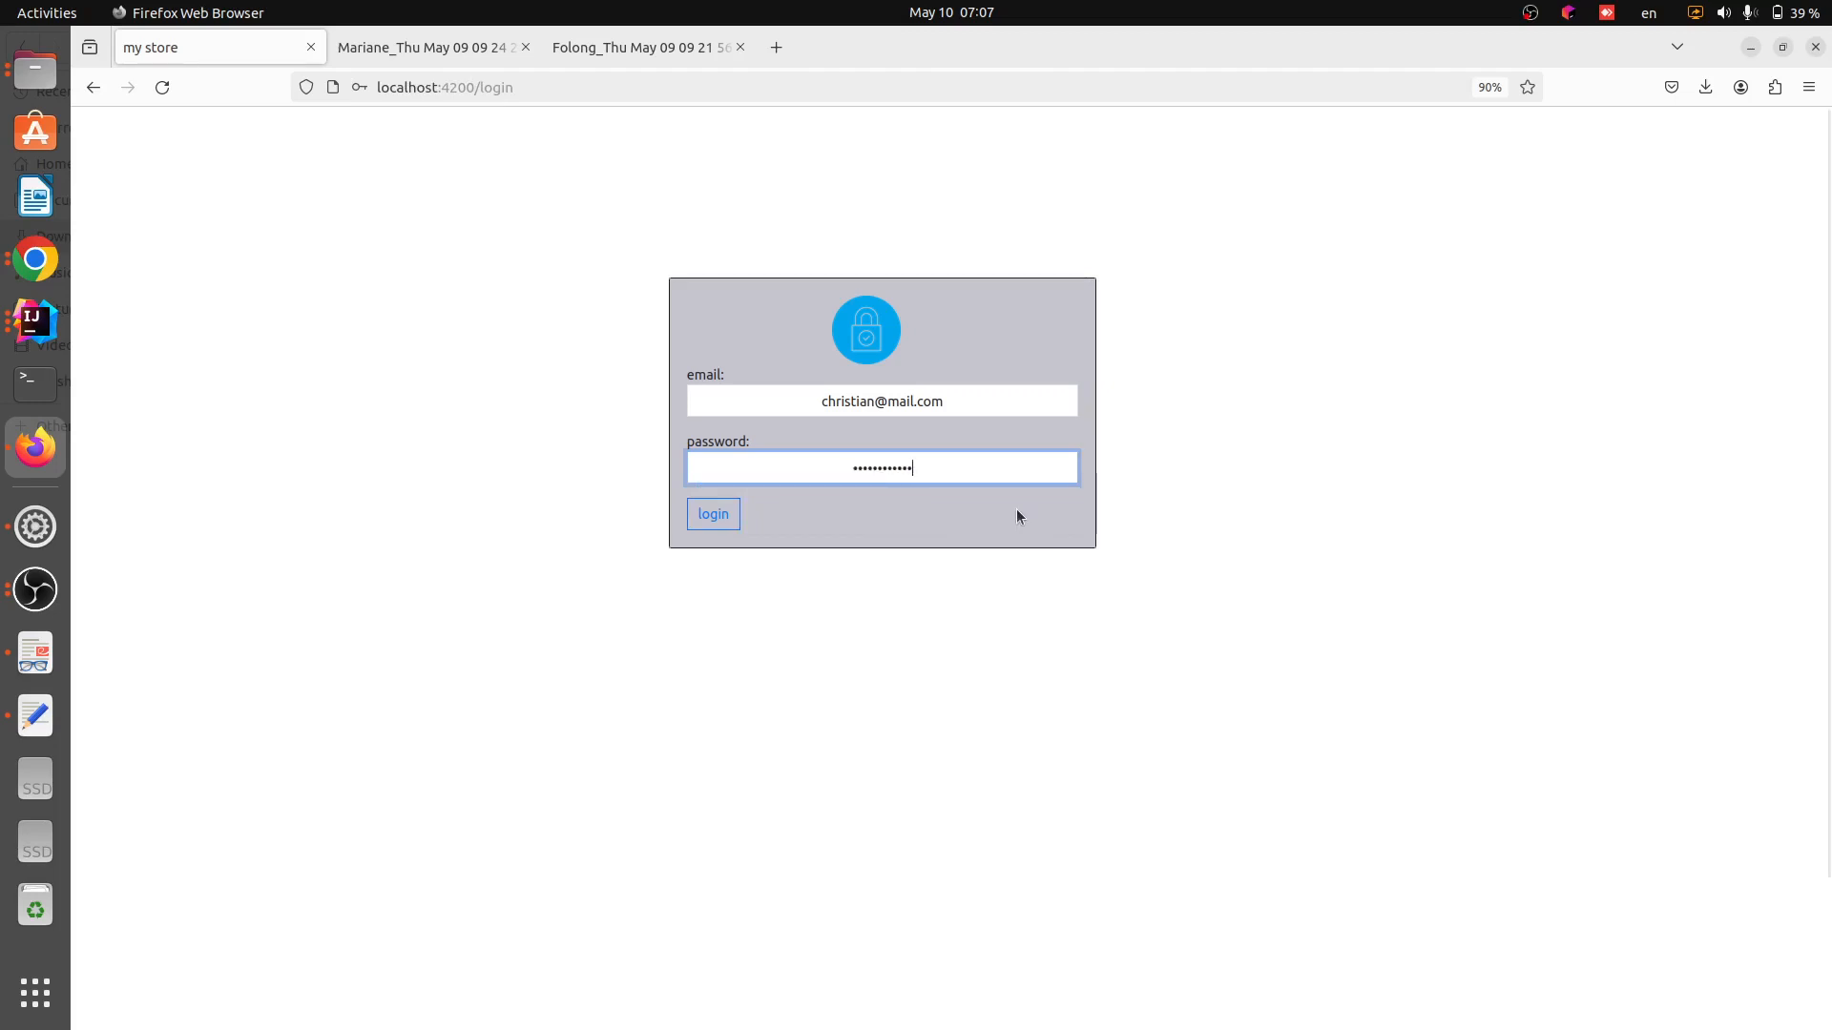
drag(944, 402, 814, 397)
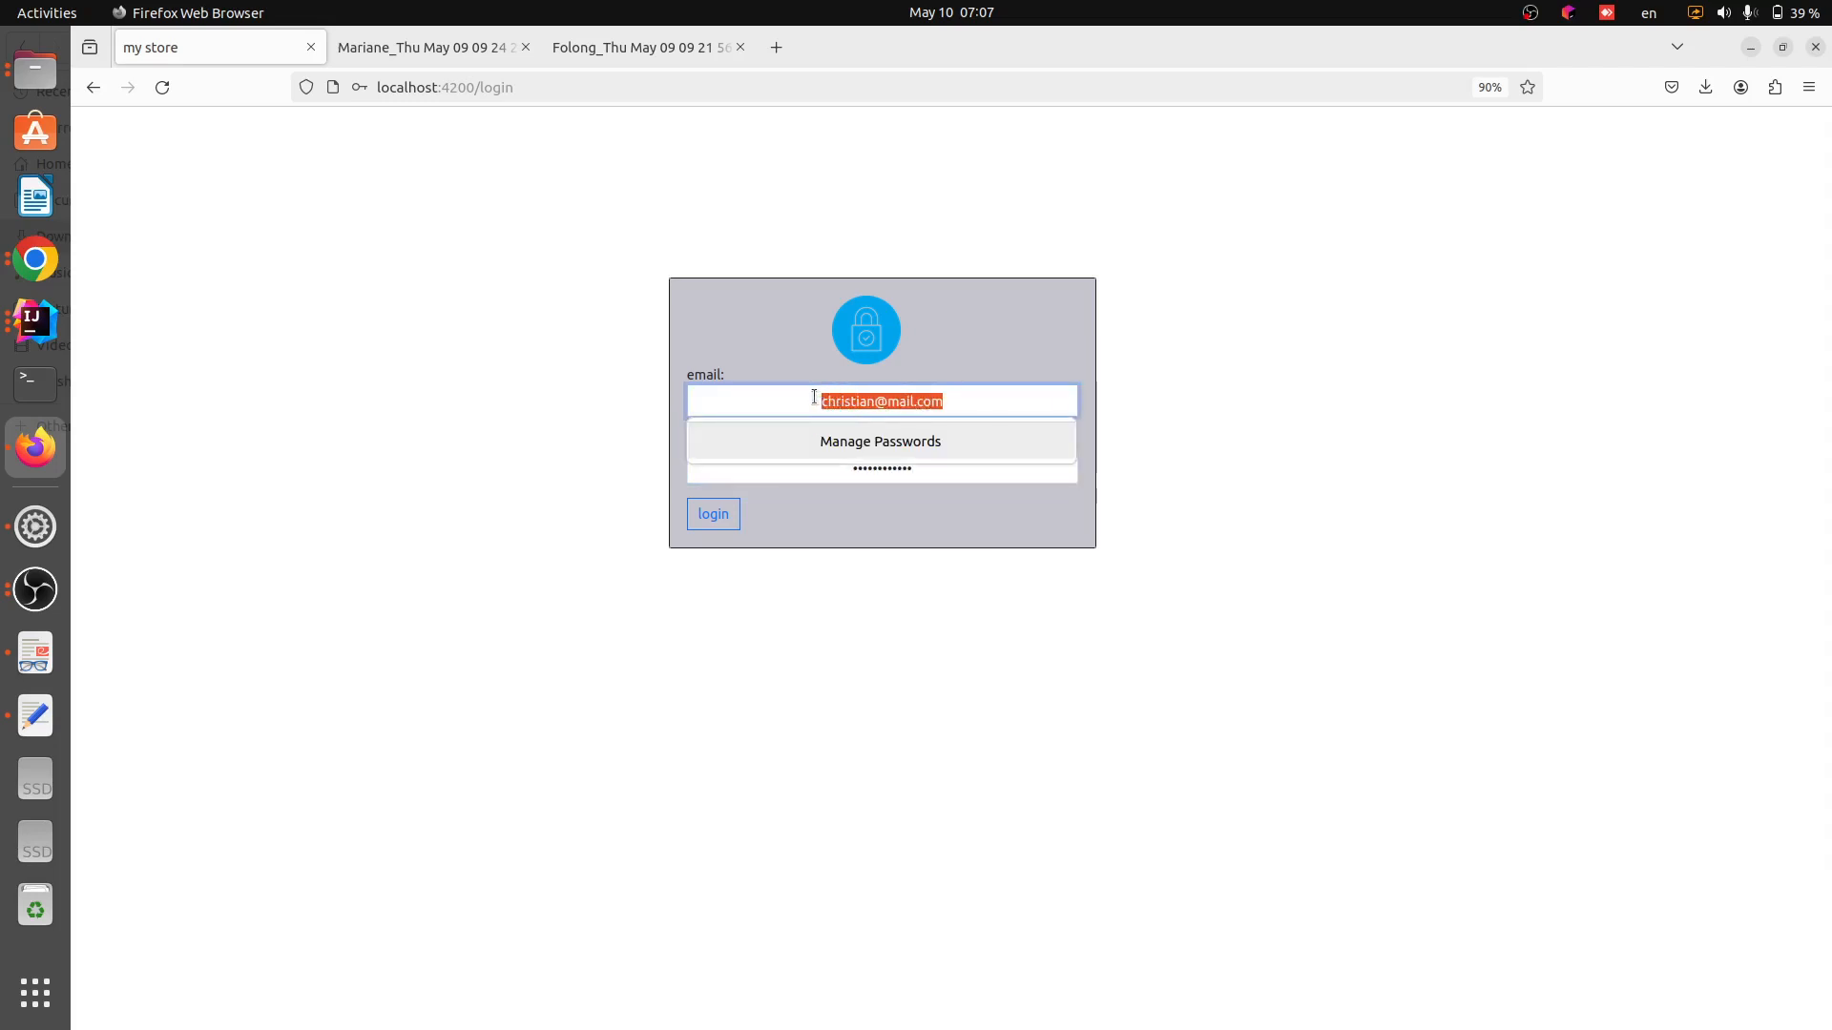
click(838, 536)
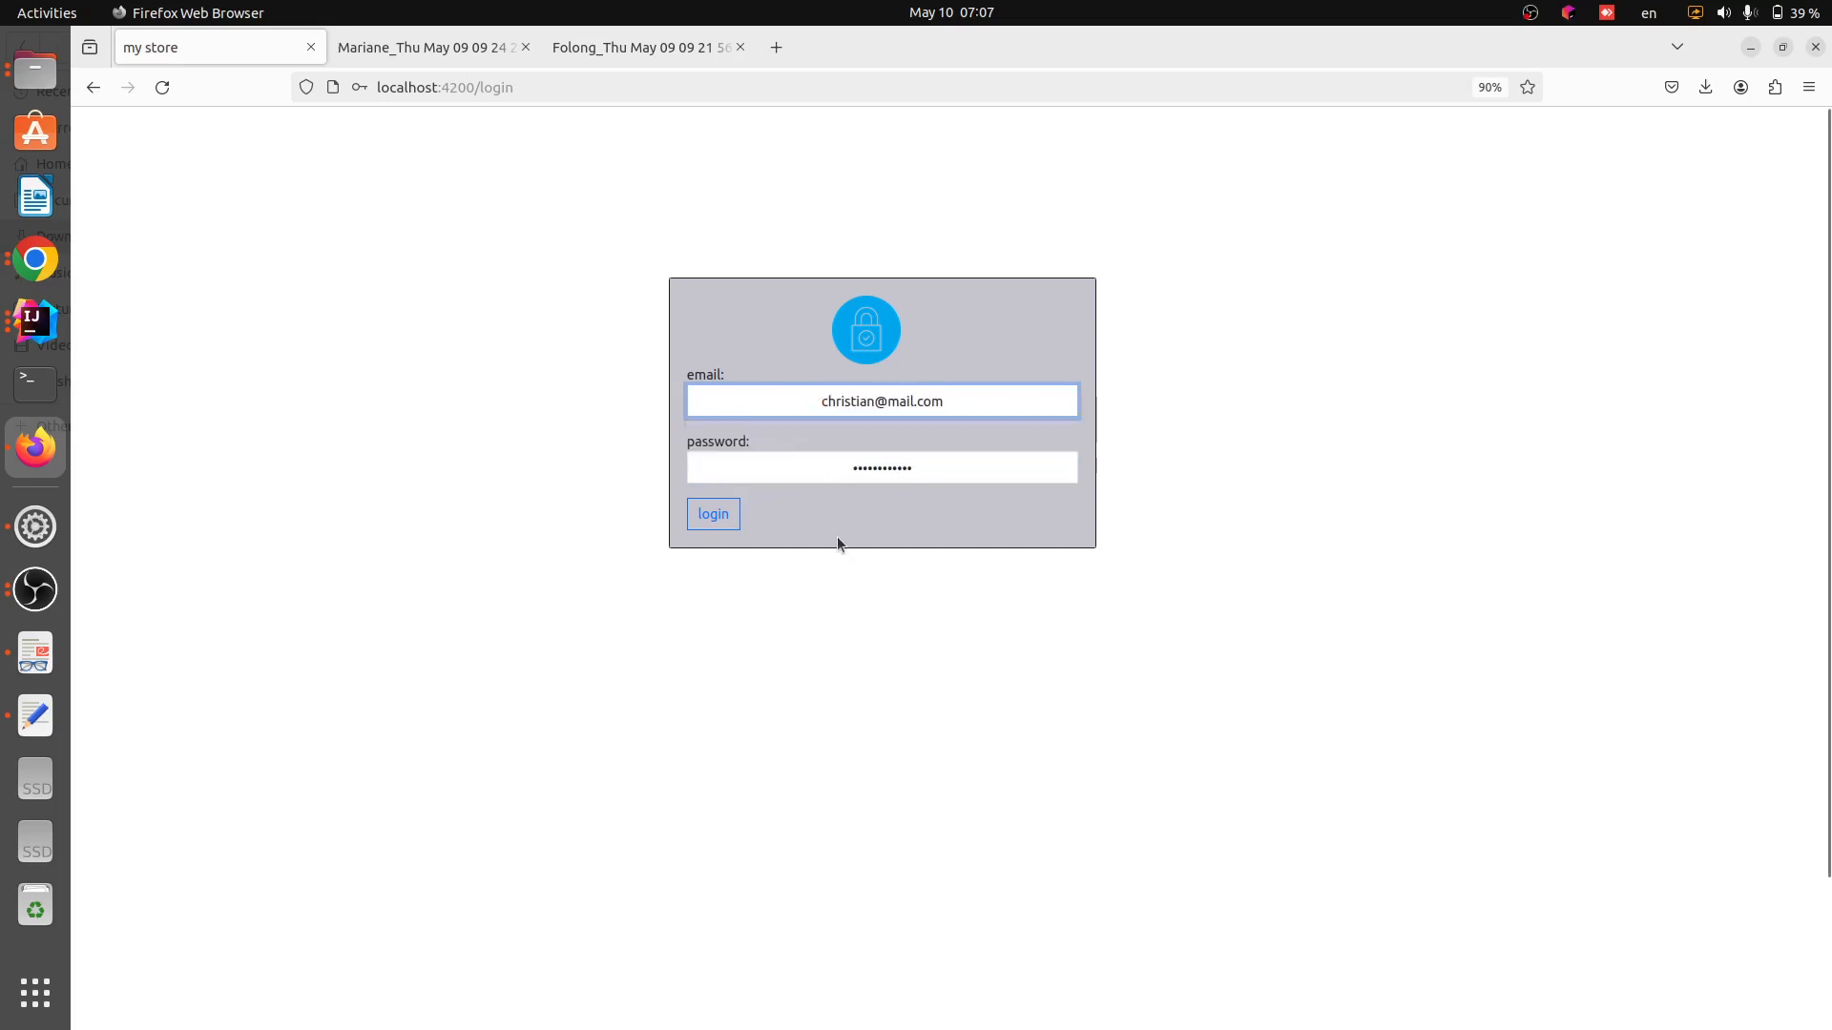
Edit the password field once more and try to log in again
click(925, 467)
key(BackSpace)
key(BackSpace)
key(BackSpace)
key(BackSpace)
key(BackSpace)
key(BackSpace)
key(BackSpace)
key(BackSpace)
key(BackSpace)
key(BackSpace)
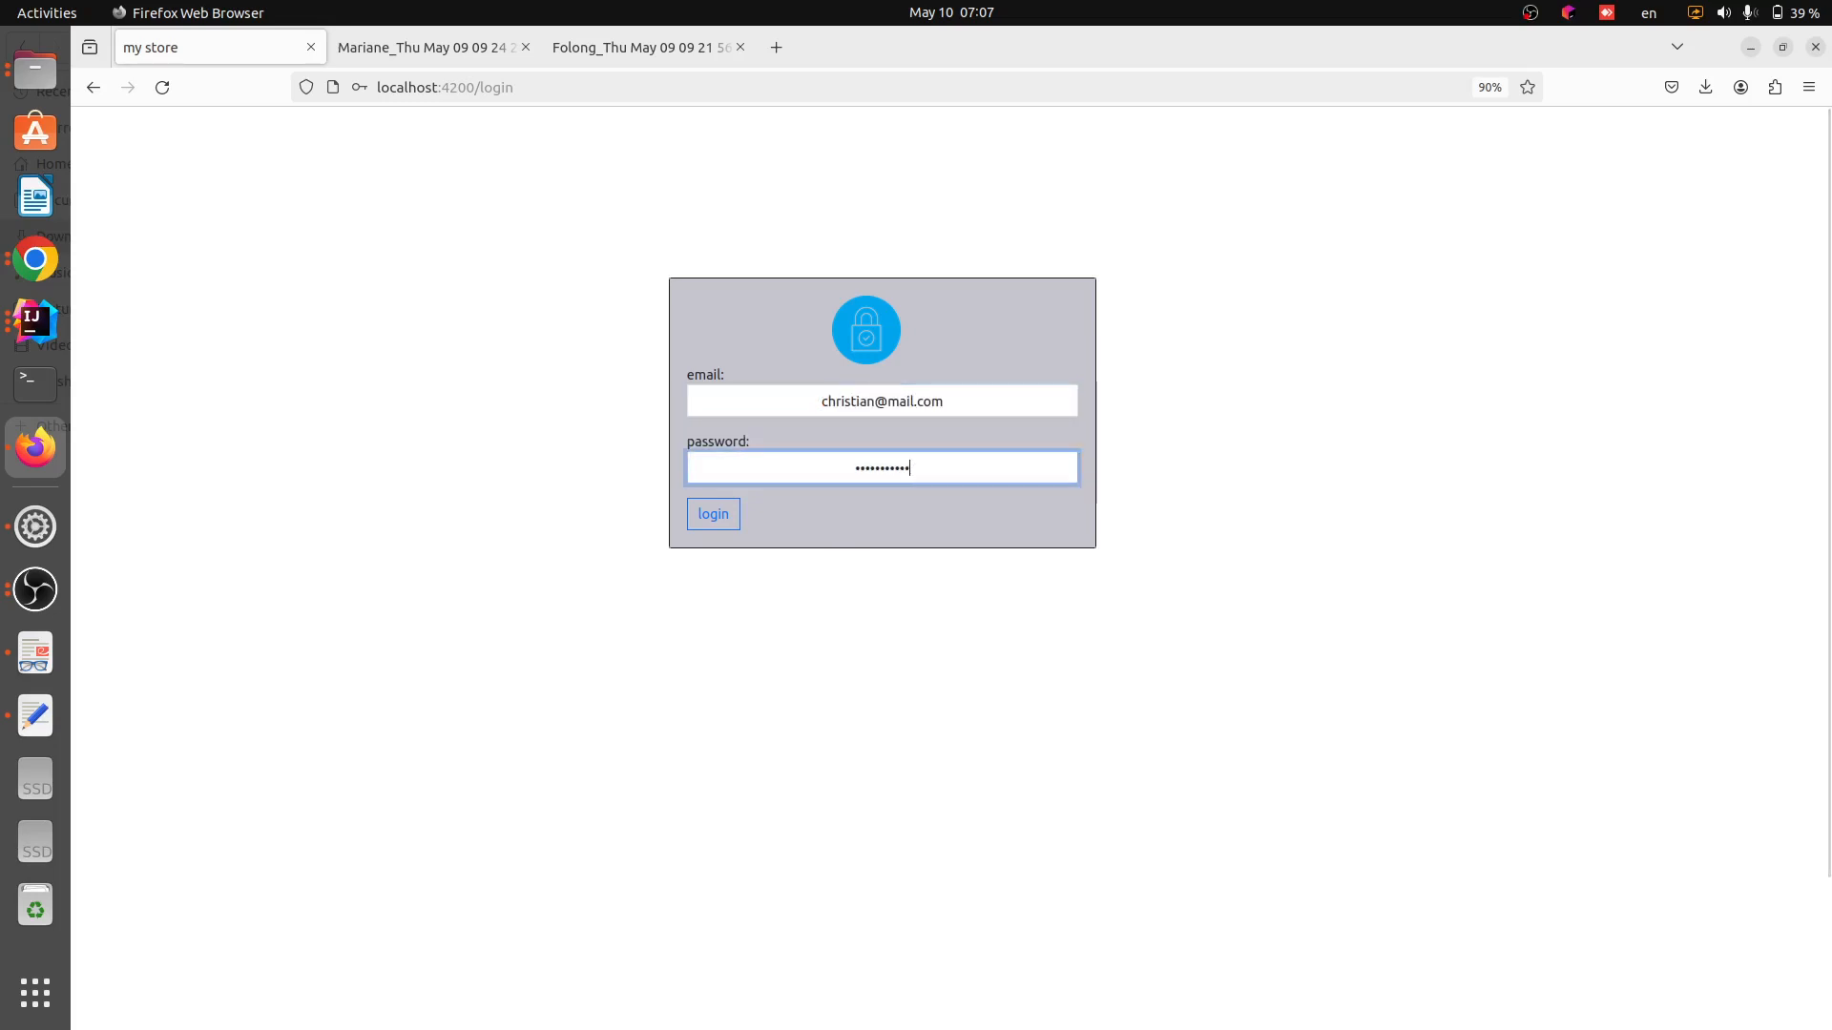
key(BackSpace)
text(•••••••••)
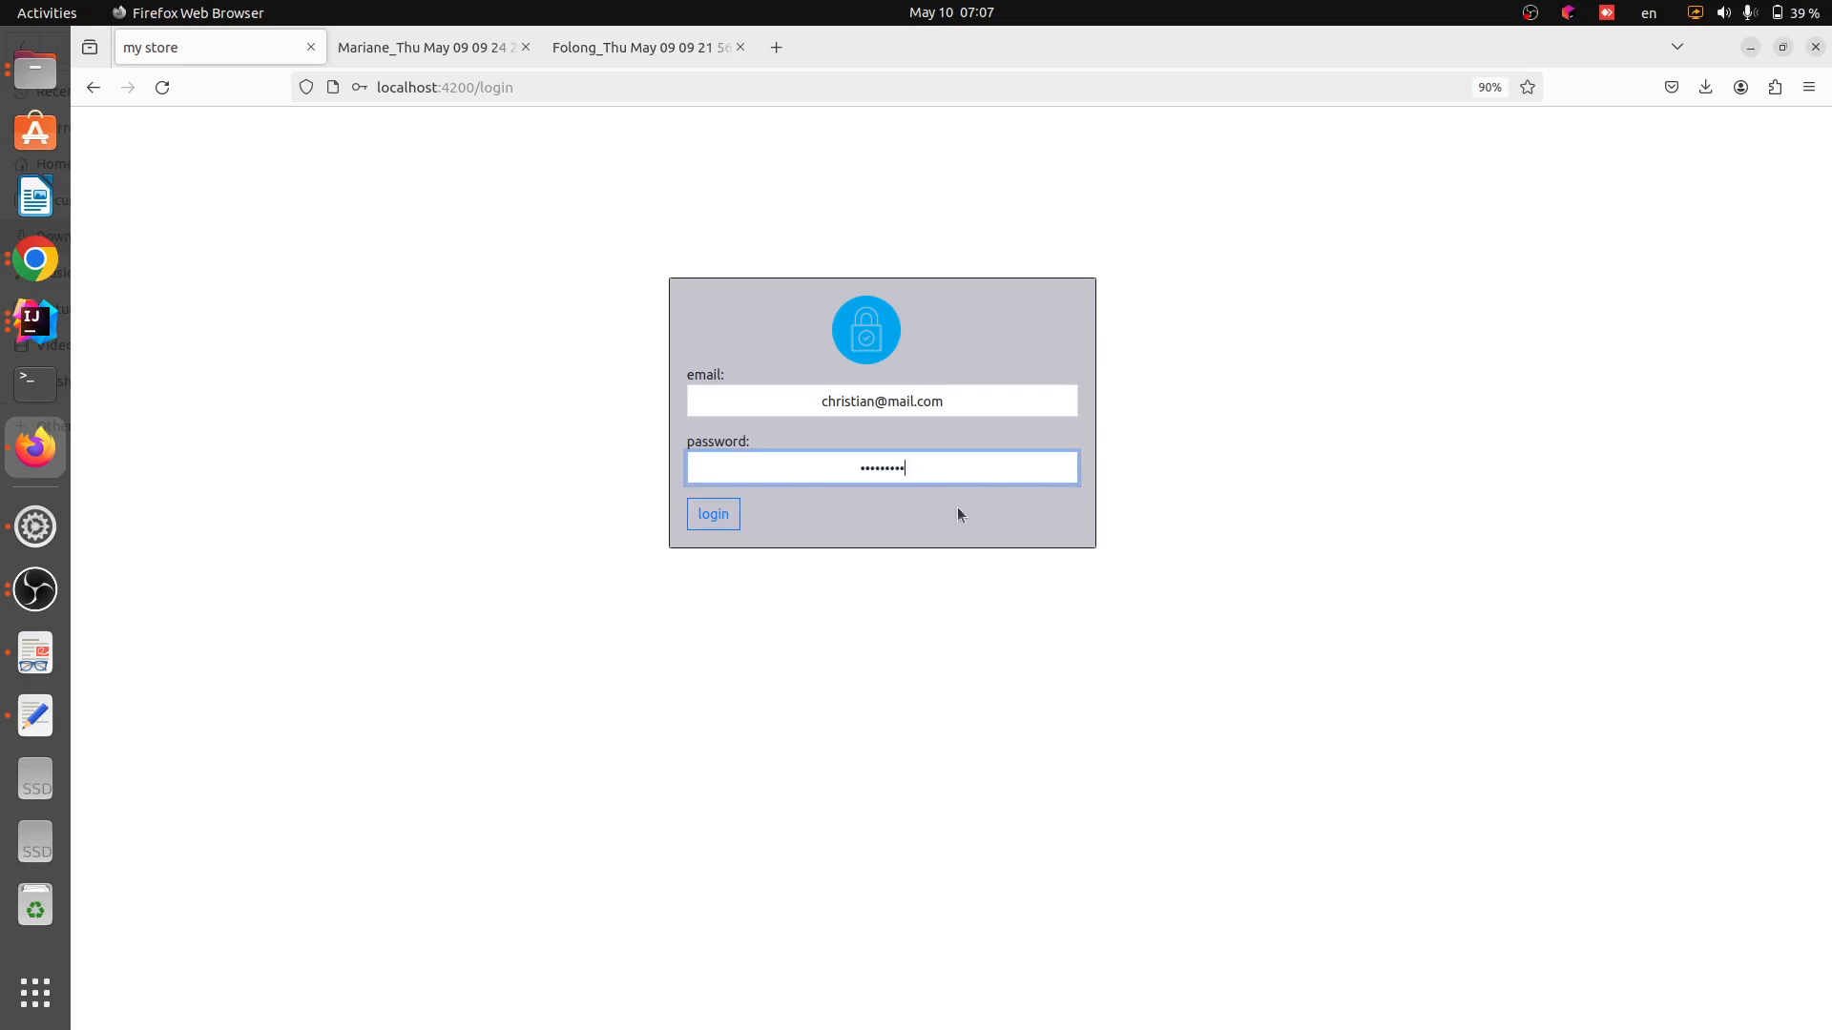
click(971, 531)
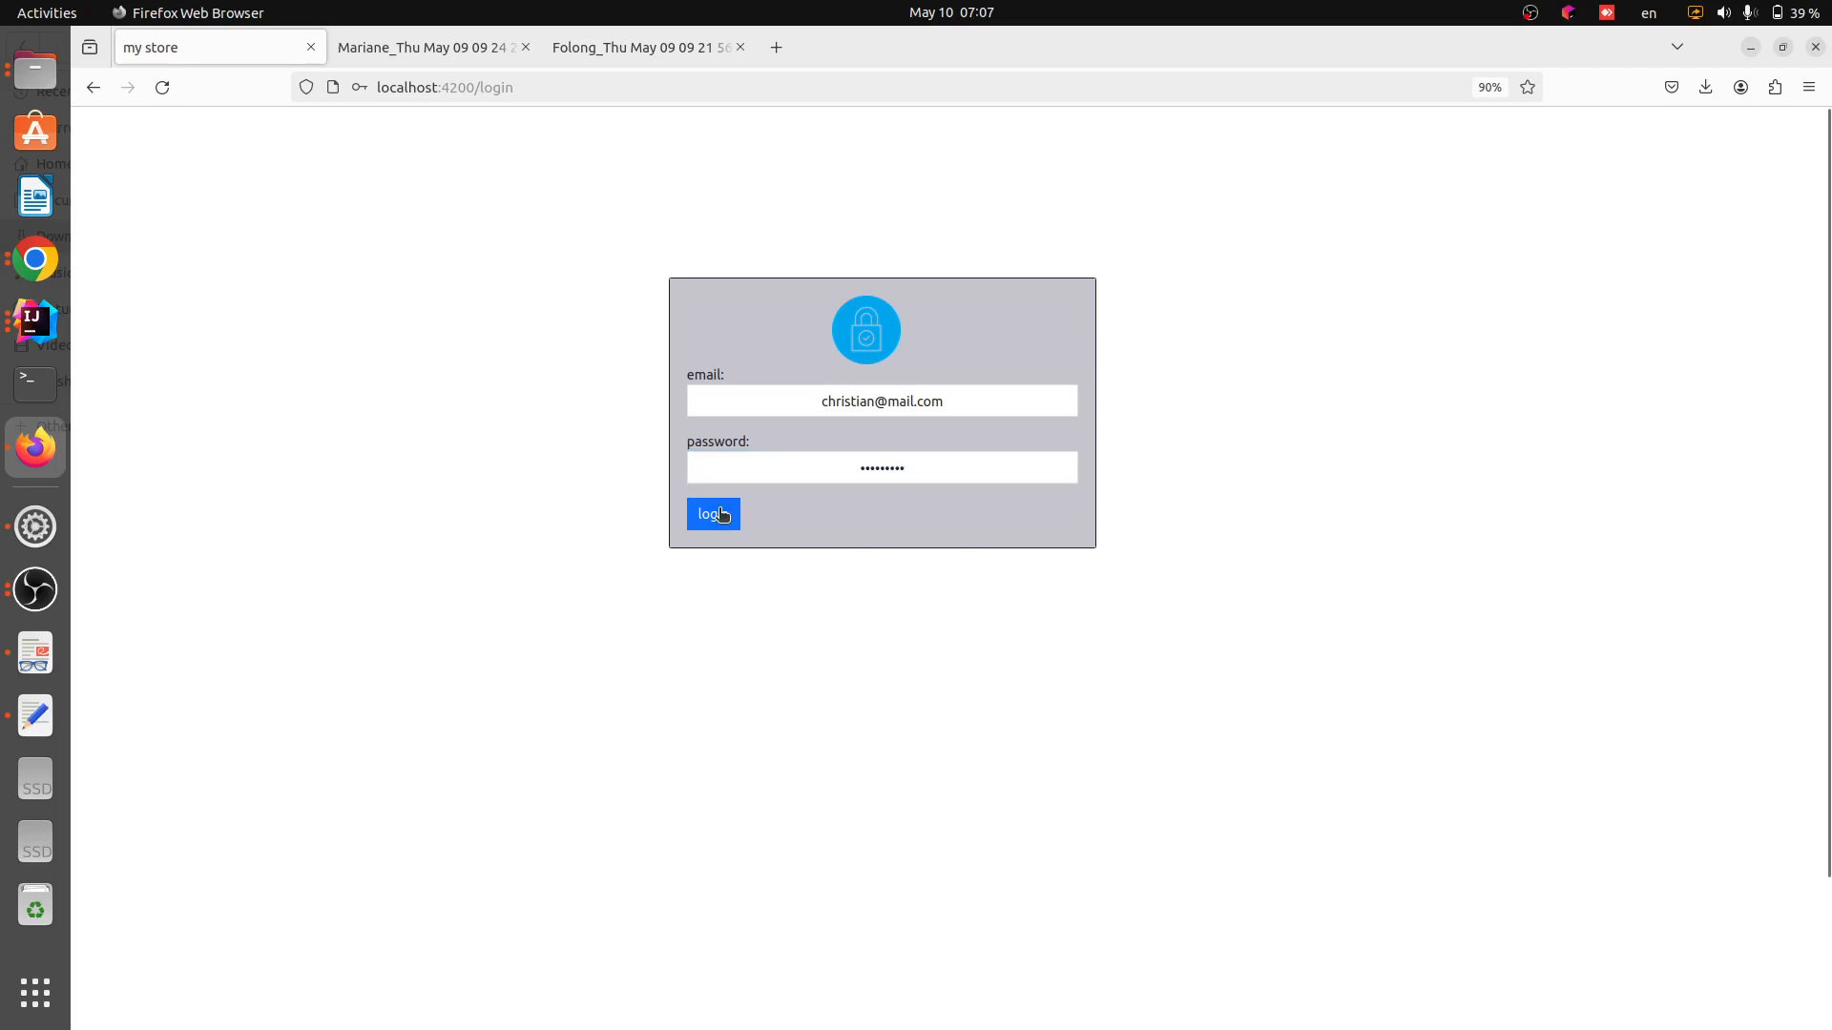
click(948, 458)
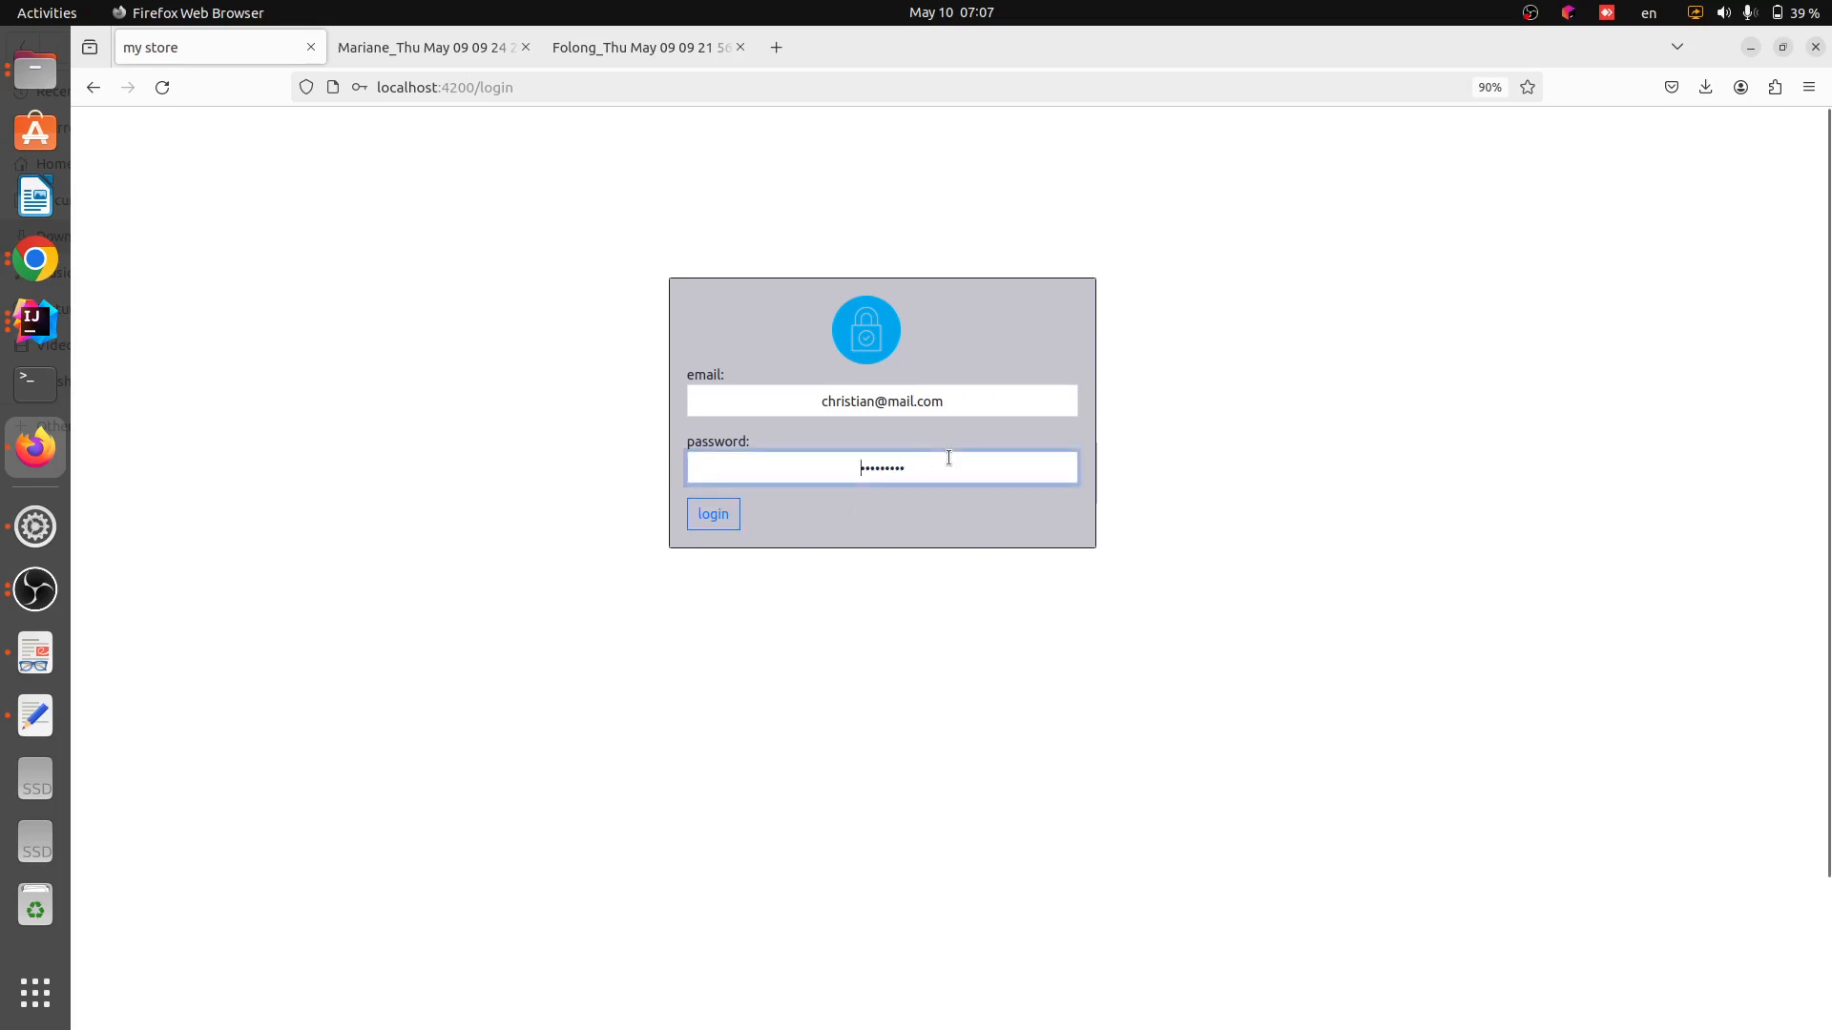
click(922, 465)
text(•••)
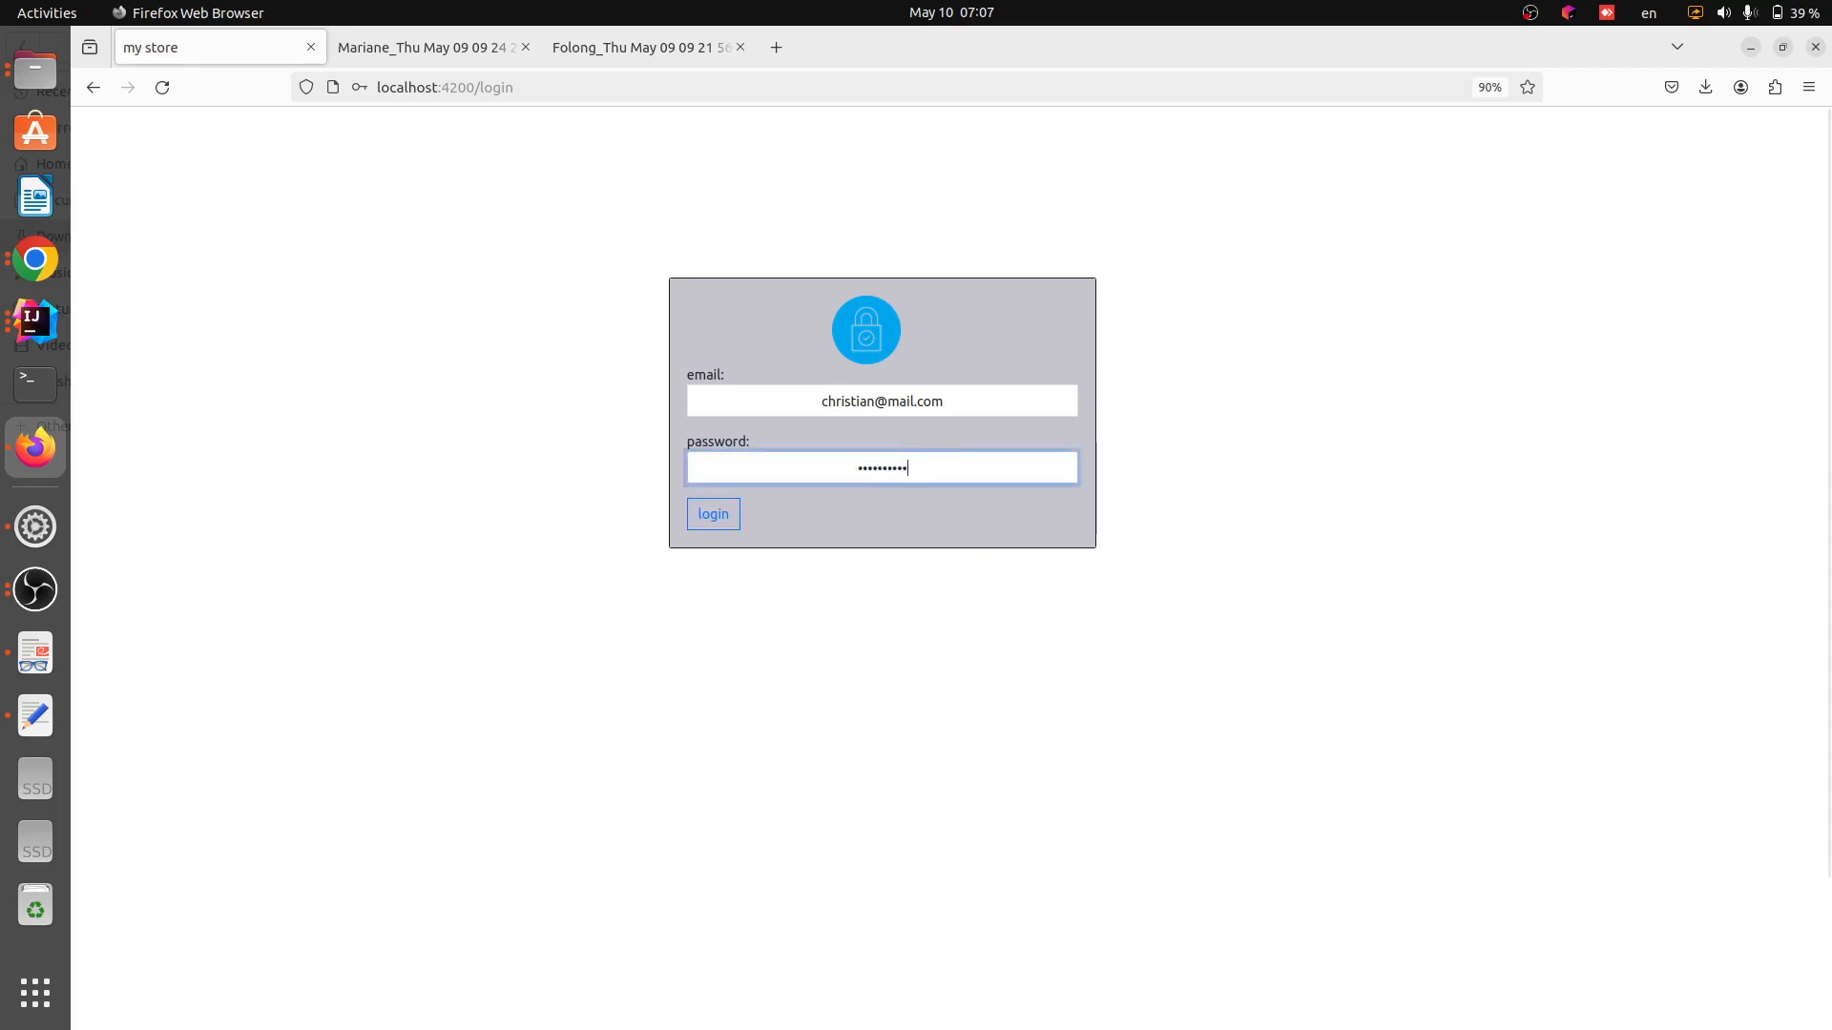
click(884, 518)
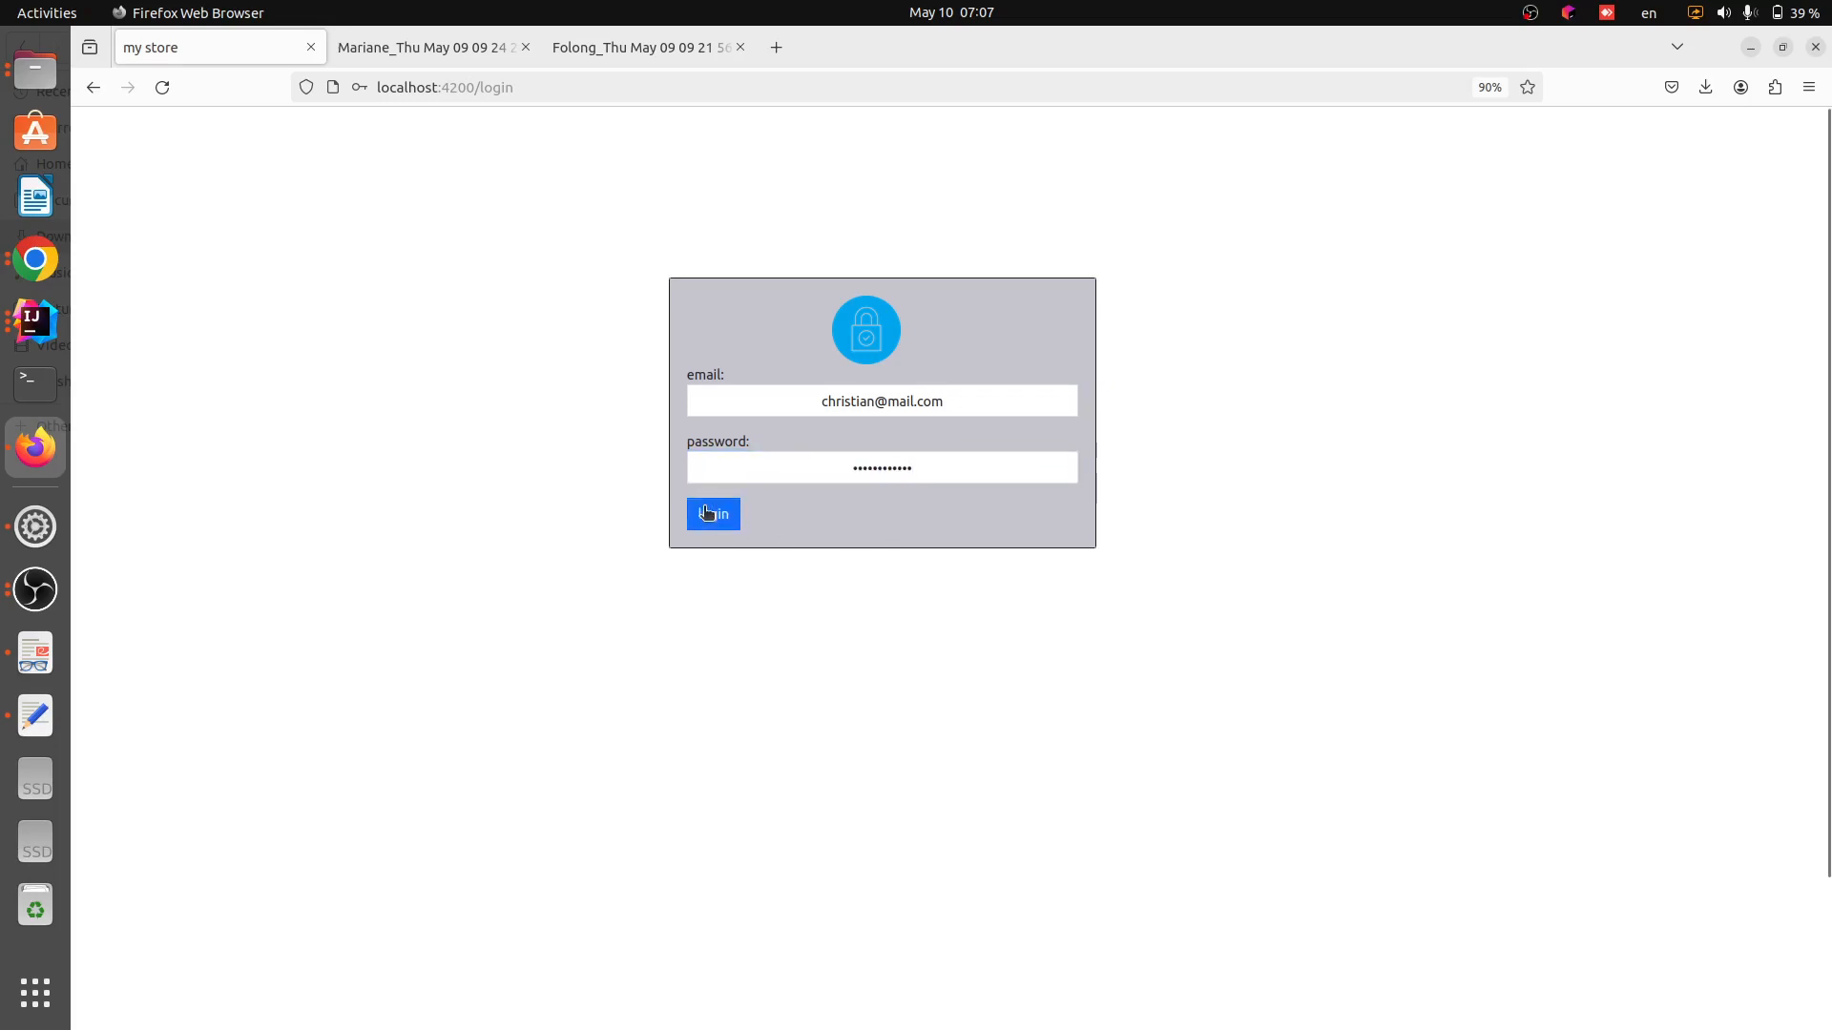
click(706, 514)
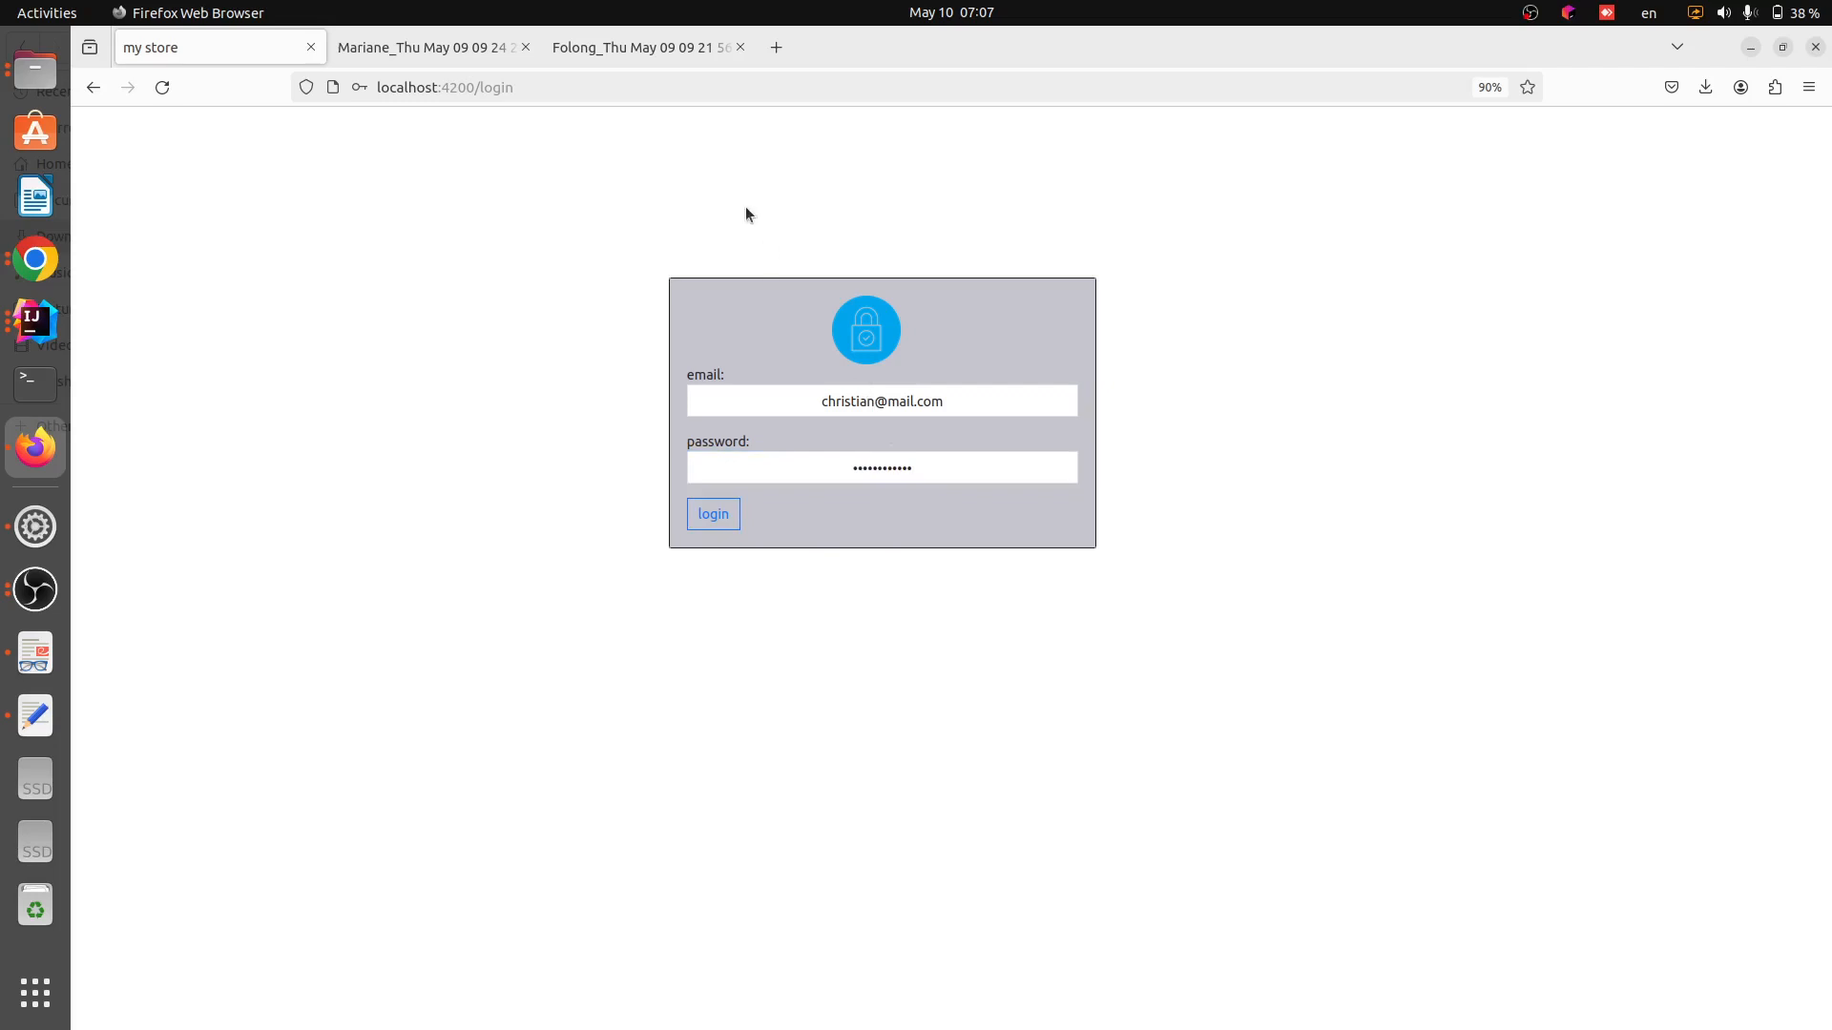
Correct the domain of the cashier's e-mail address in the login form
click(805, 399)
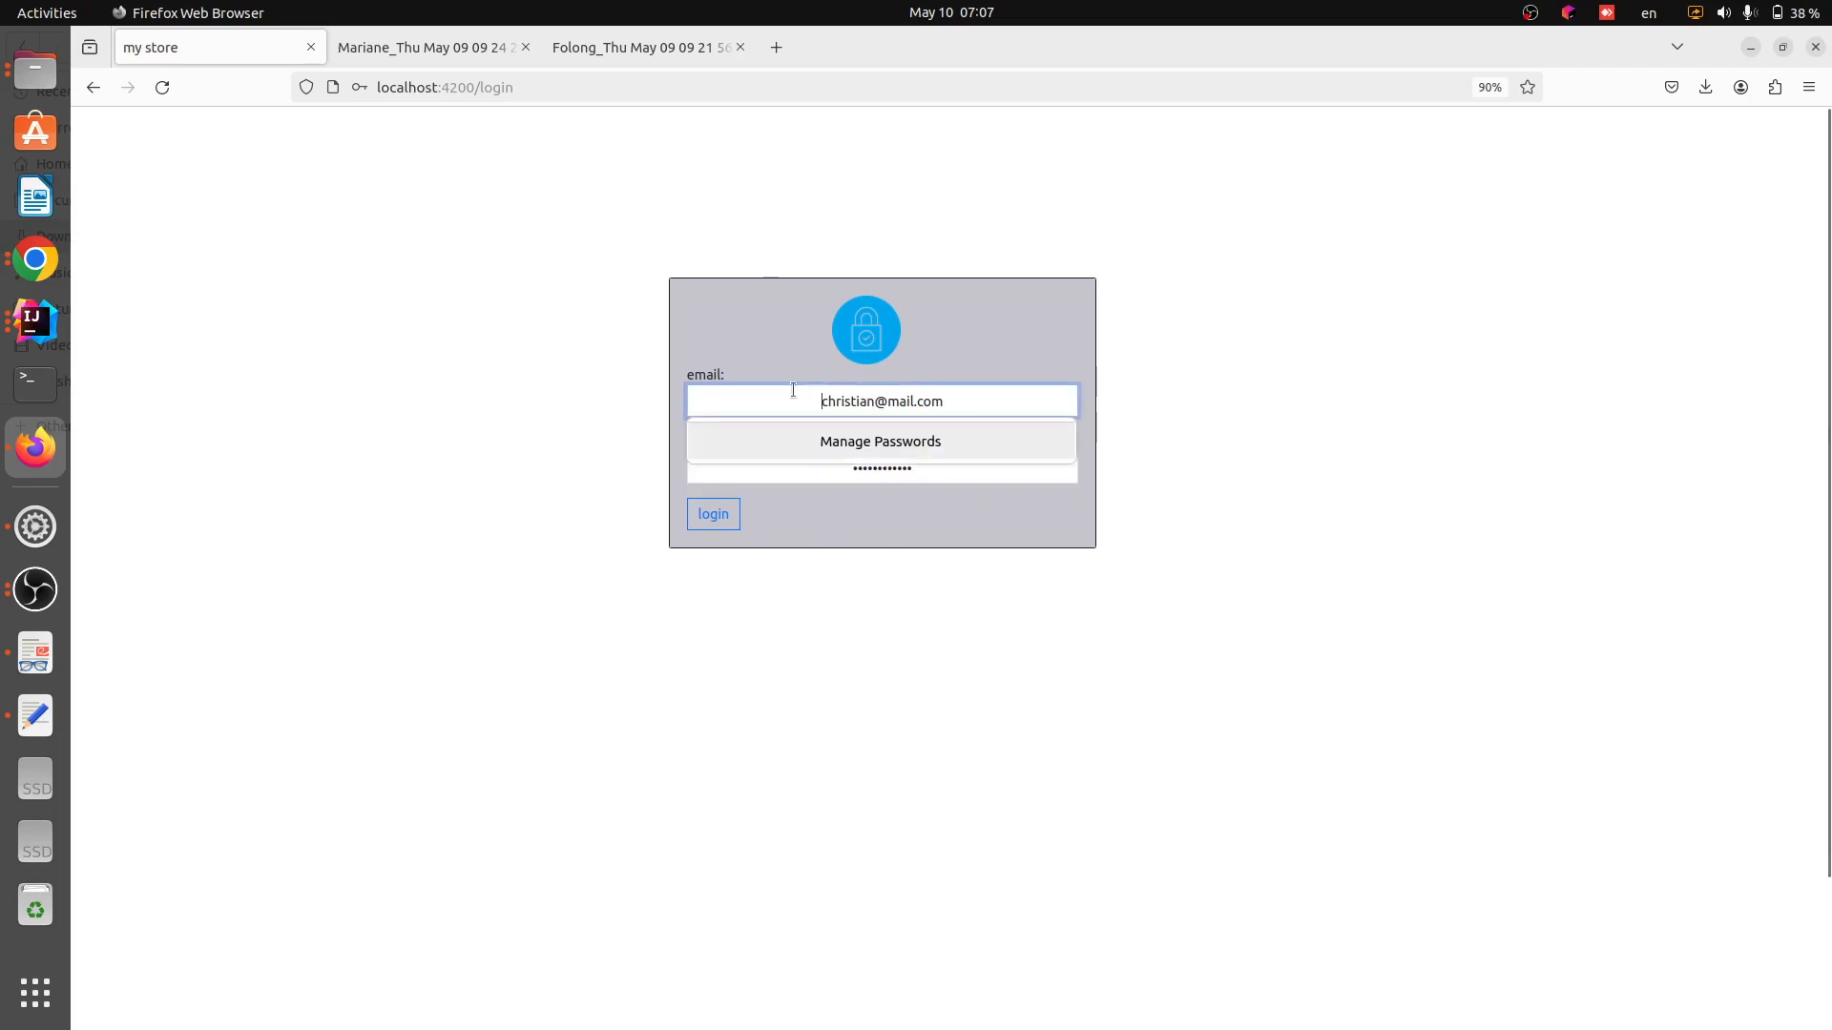
click(573, 286)
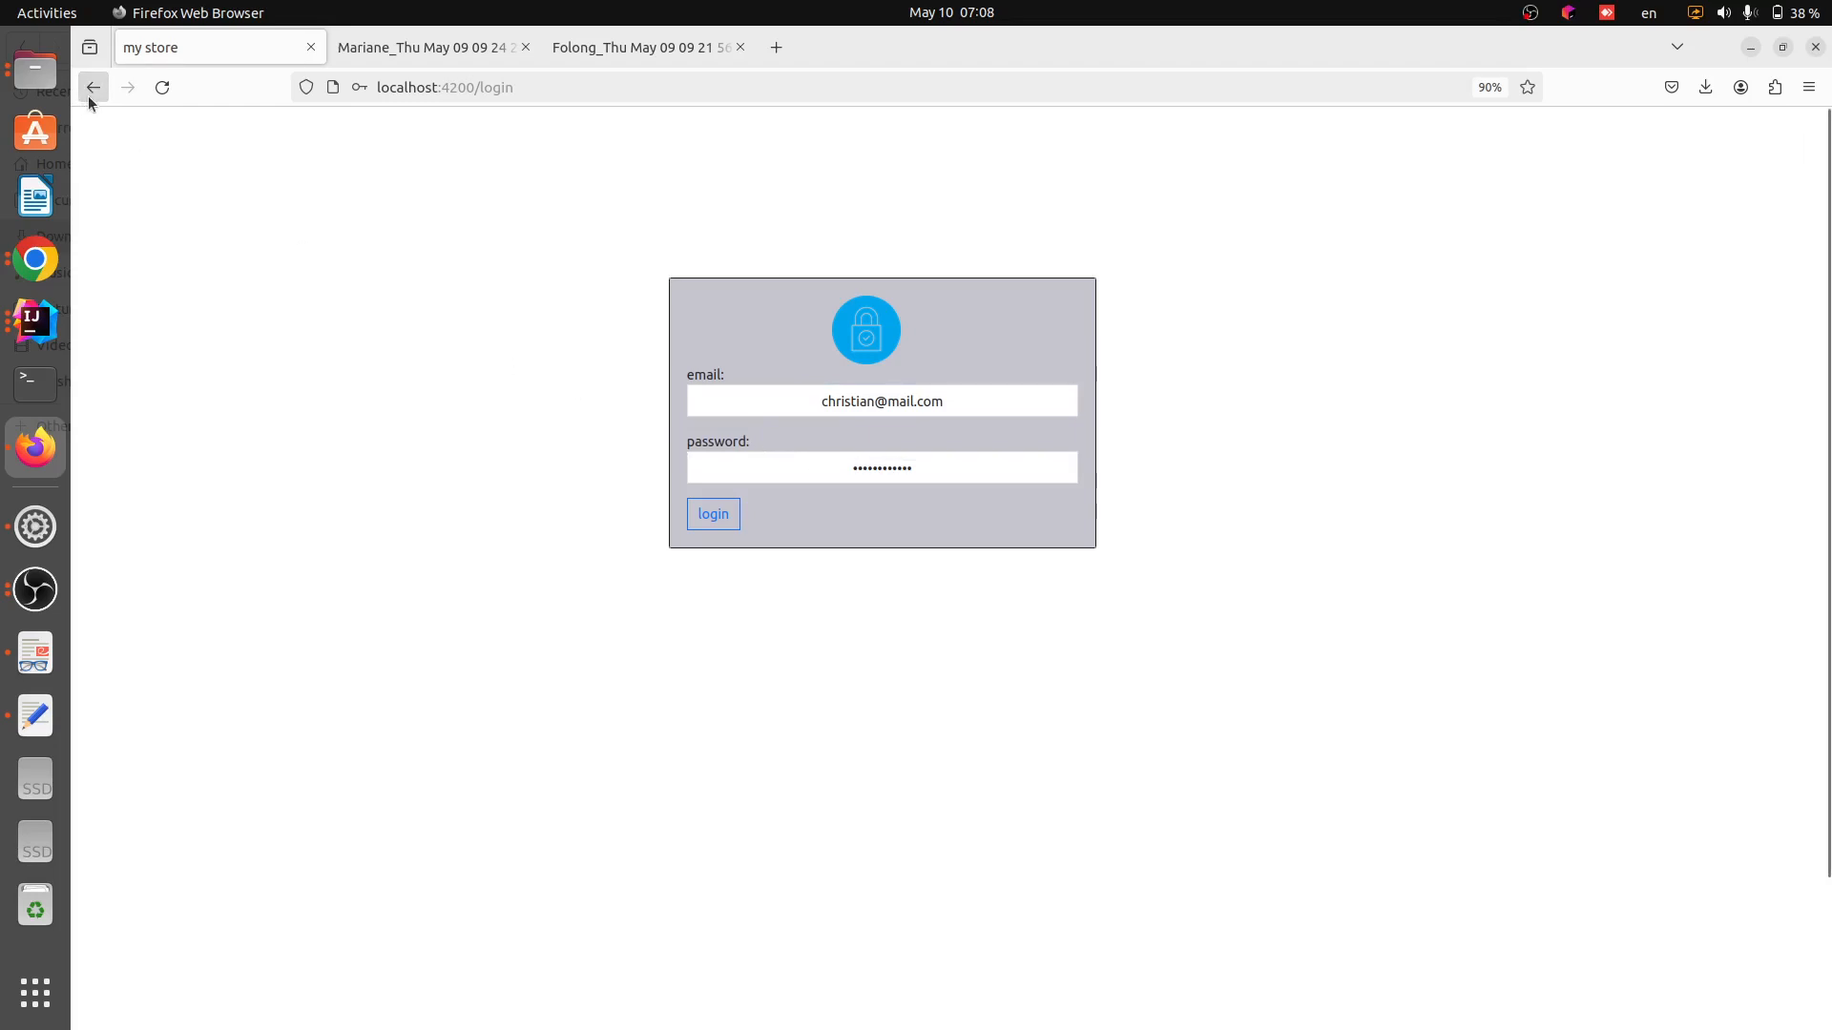
click(887, 403)
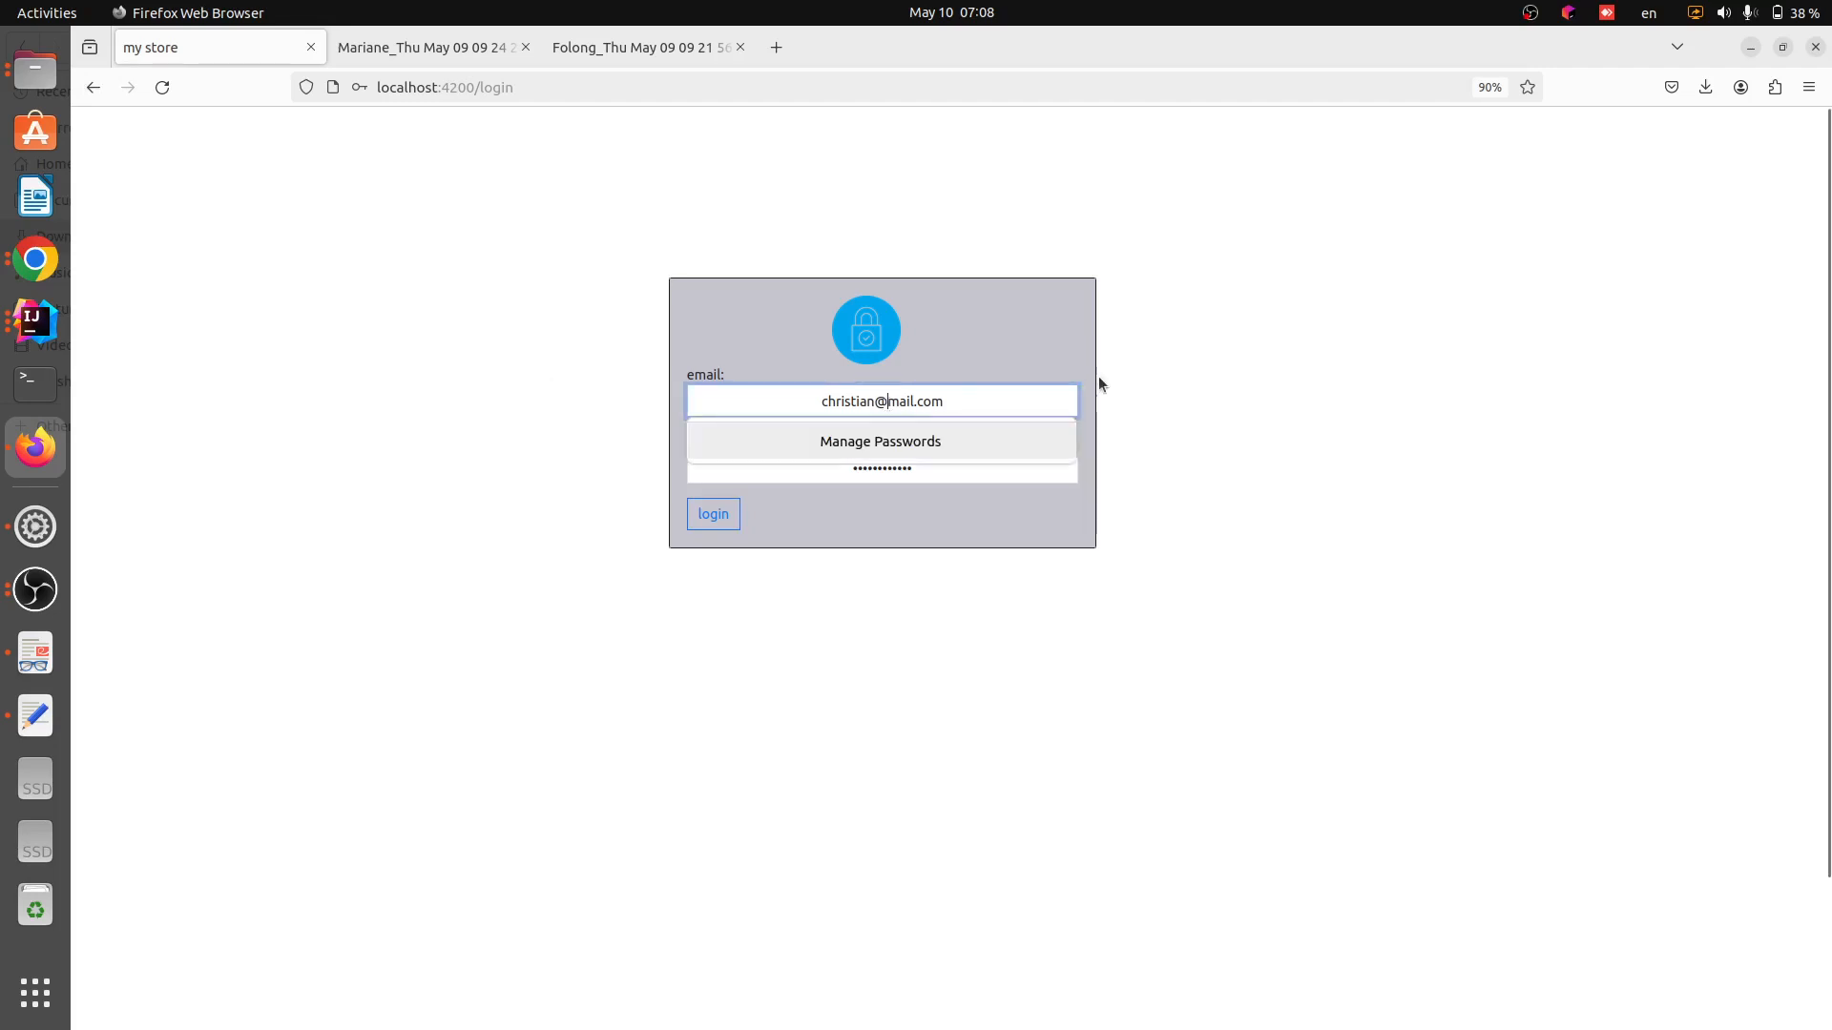
text(g)
click(1120, 456)
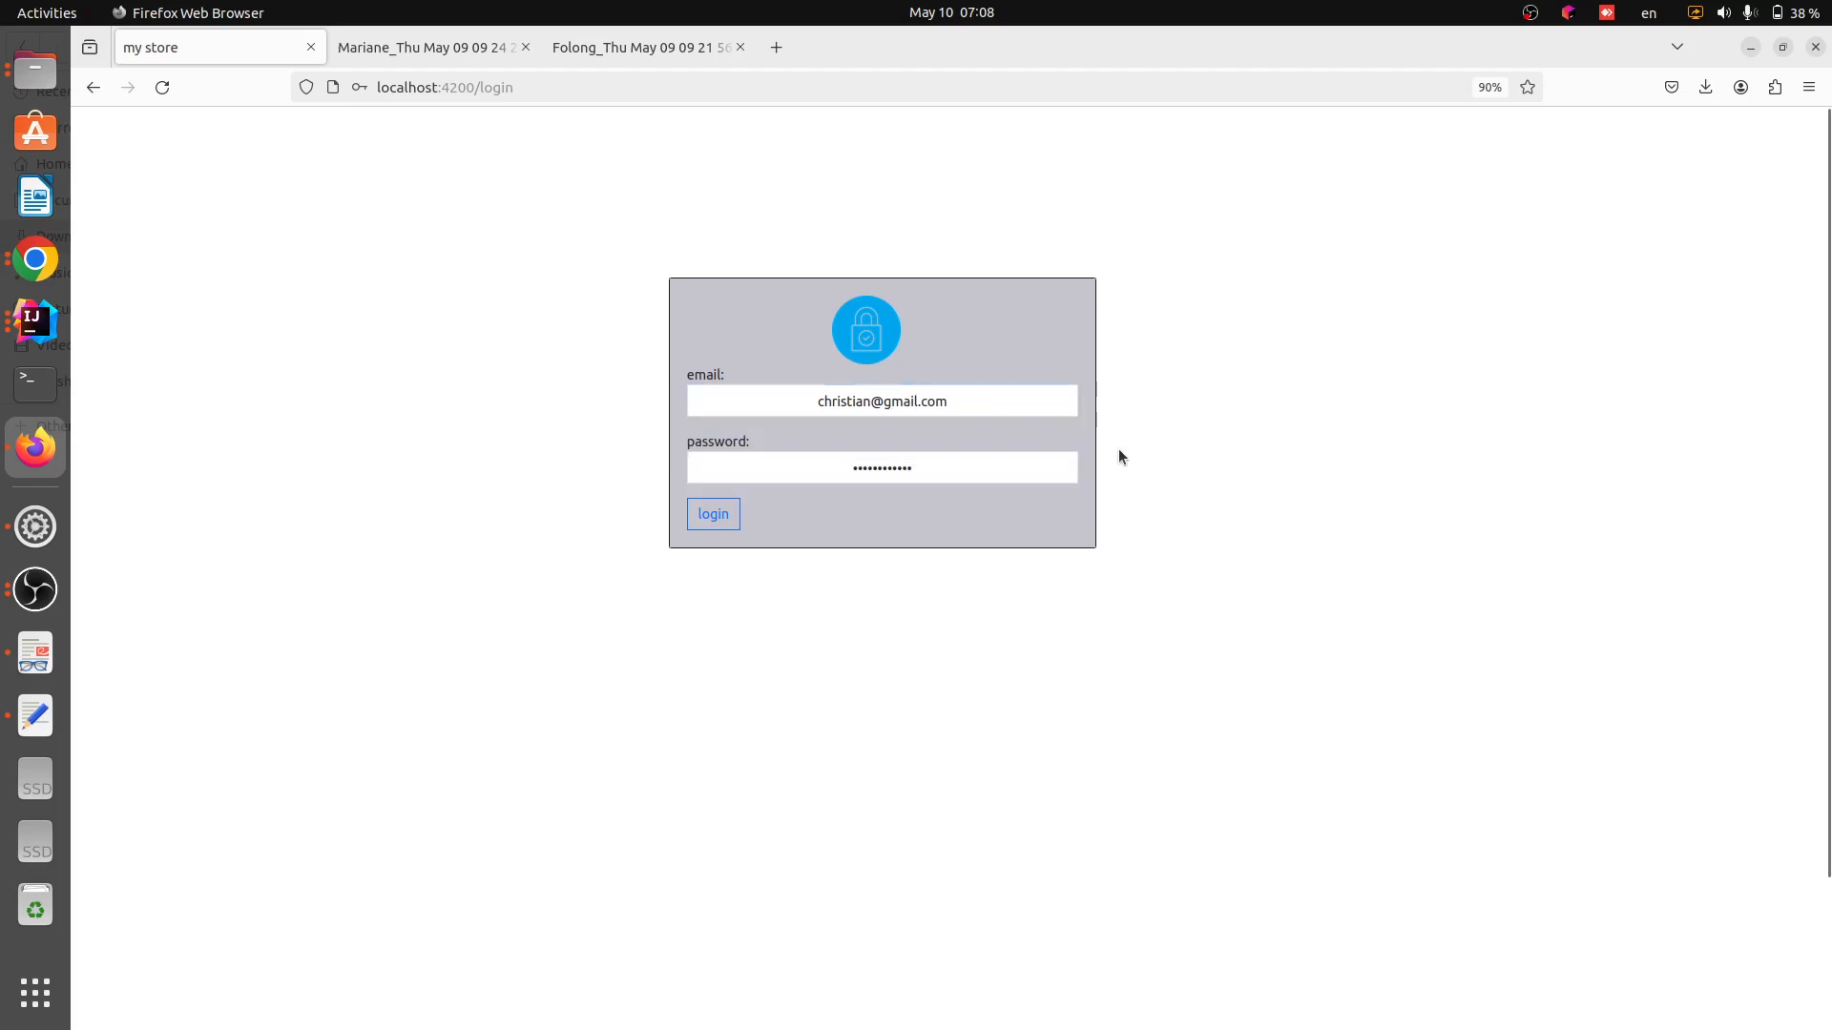
Replace the password with the cashier's password and log in
click(940, 471)
key(BackSpace)
key(BackSpace)
key(BackSpace)
key(BackSpace)
key(BackSpace)
key(BackSpace)
key(BackSpace)
key(BackSpace)
key(BackSpace)
key(BackSpace)
key(BackSpace)
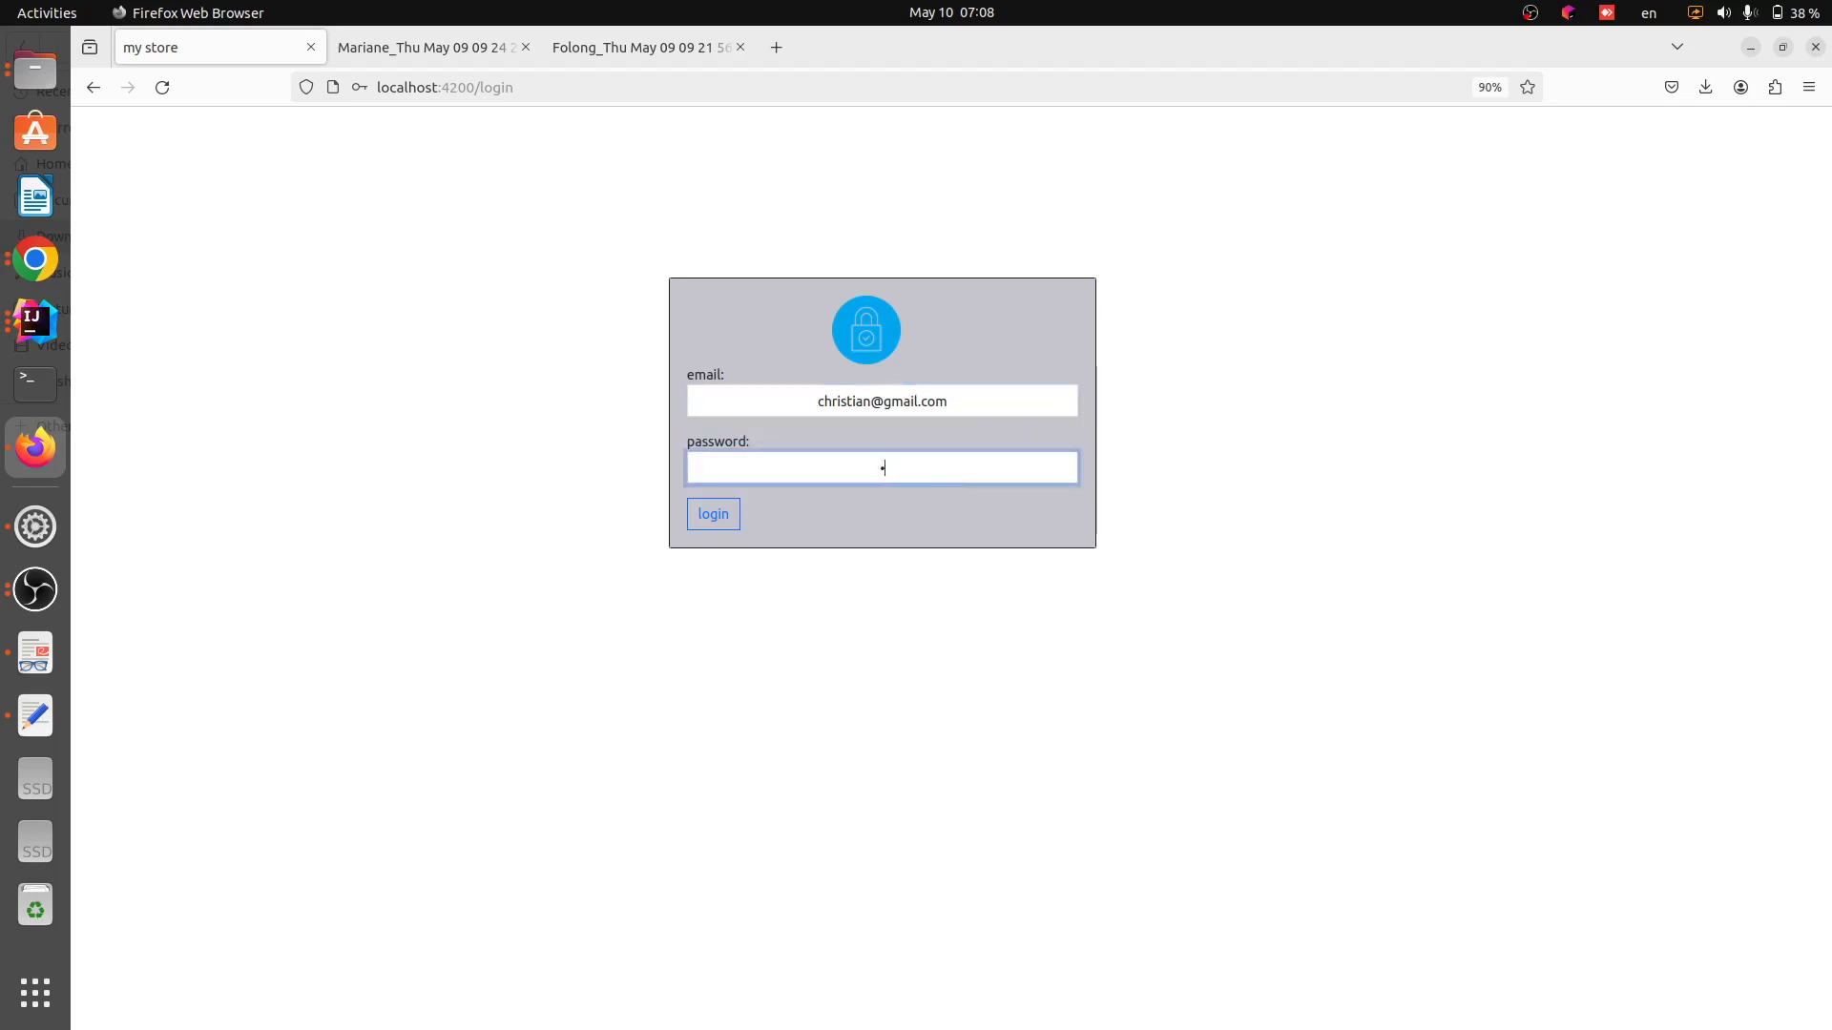
key(BackSpace)
text(********)
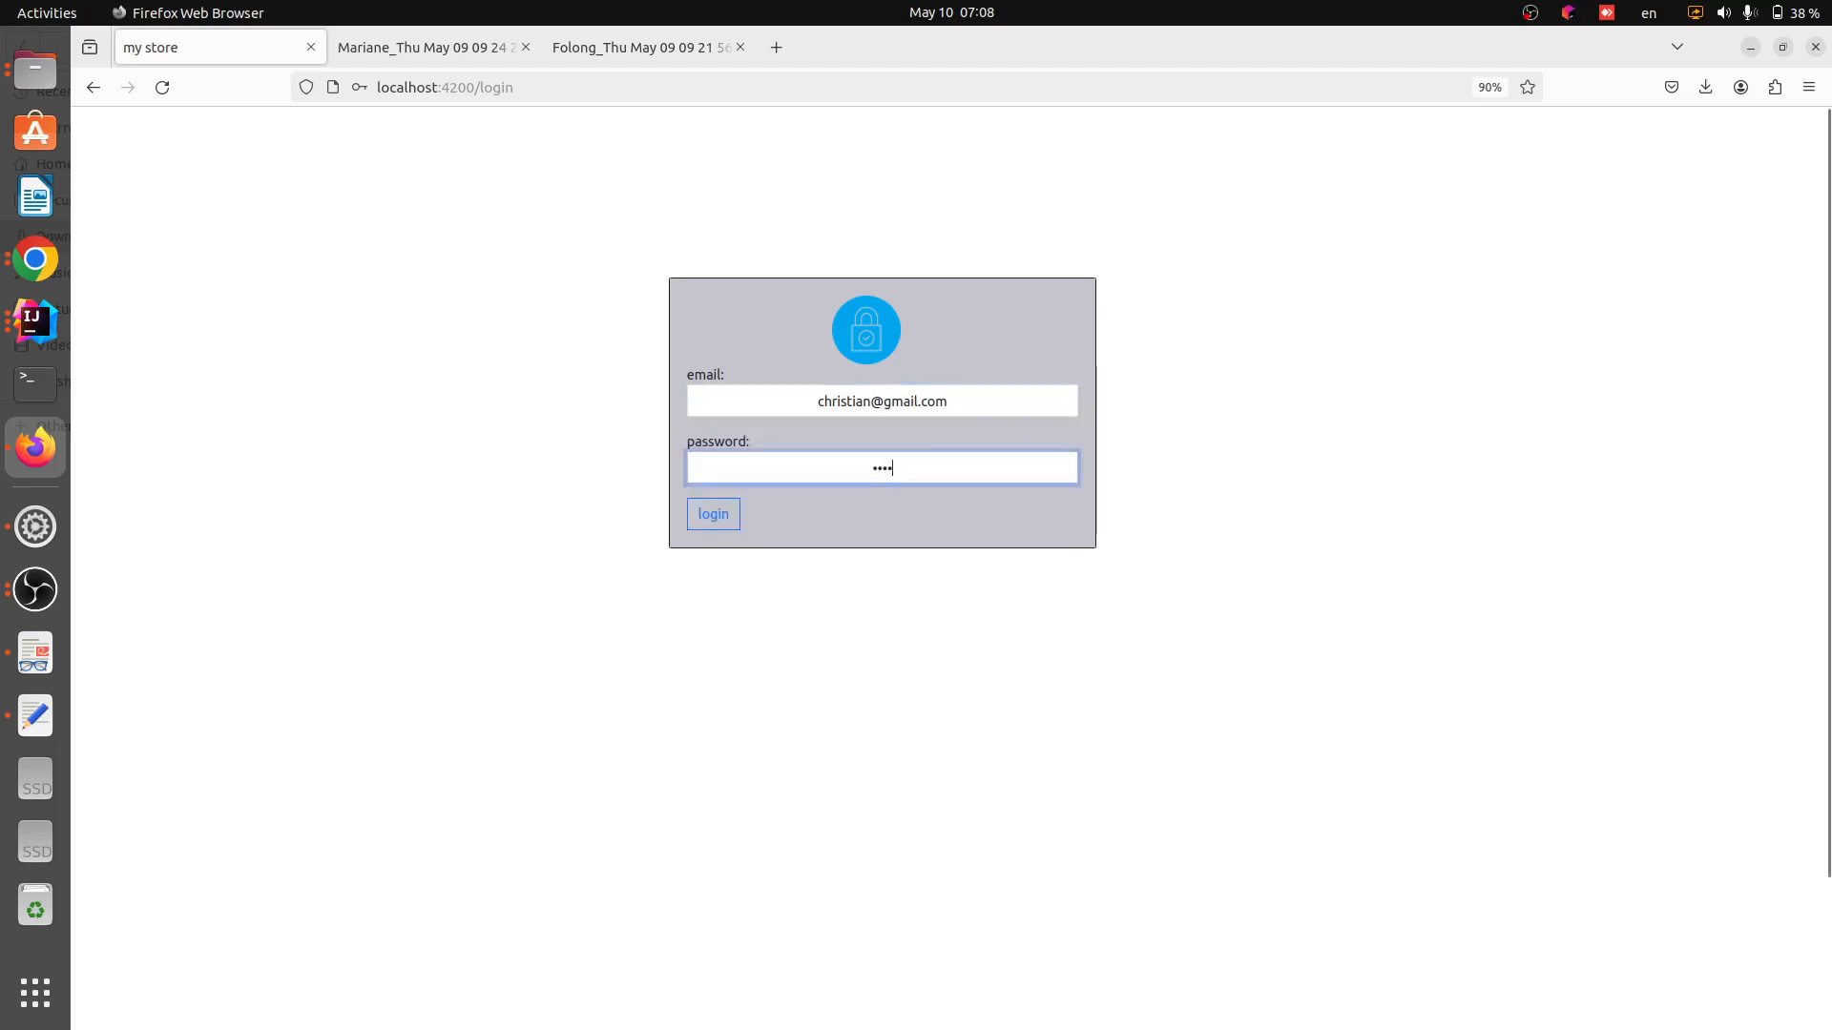
text(*)
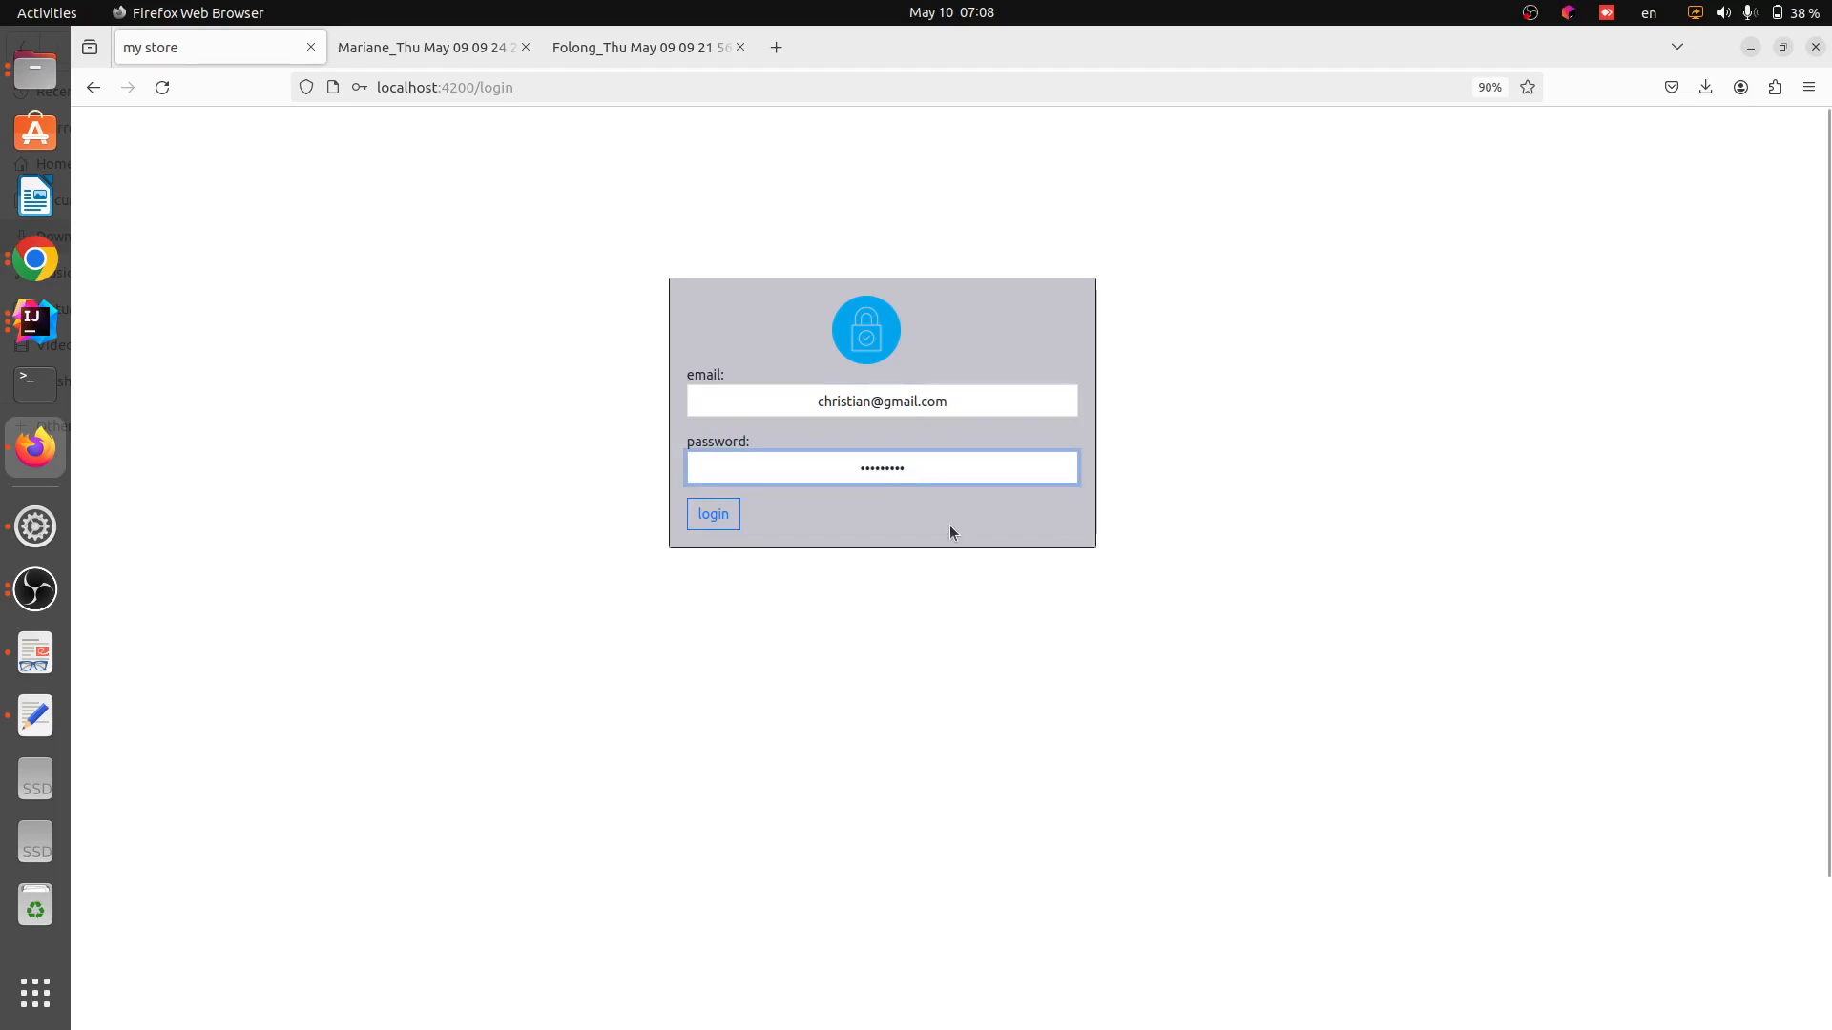
click(719, 522)
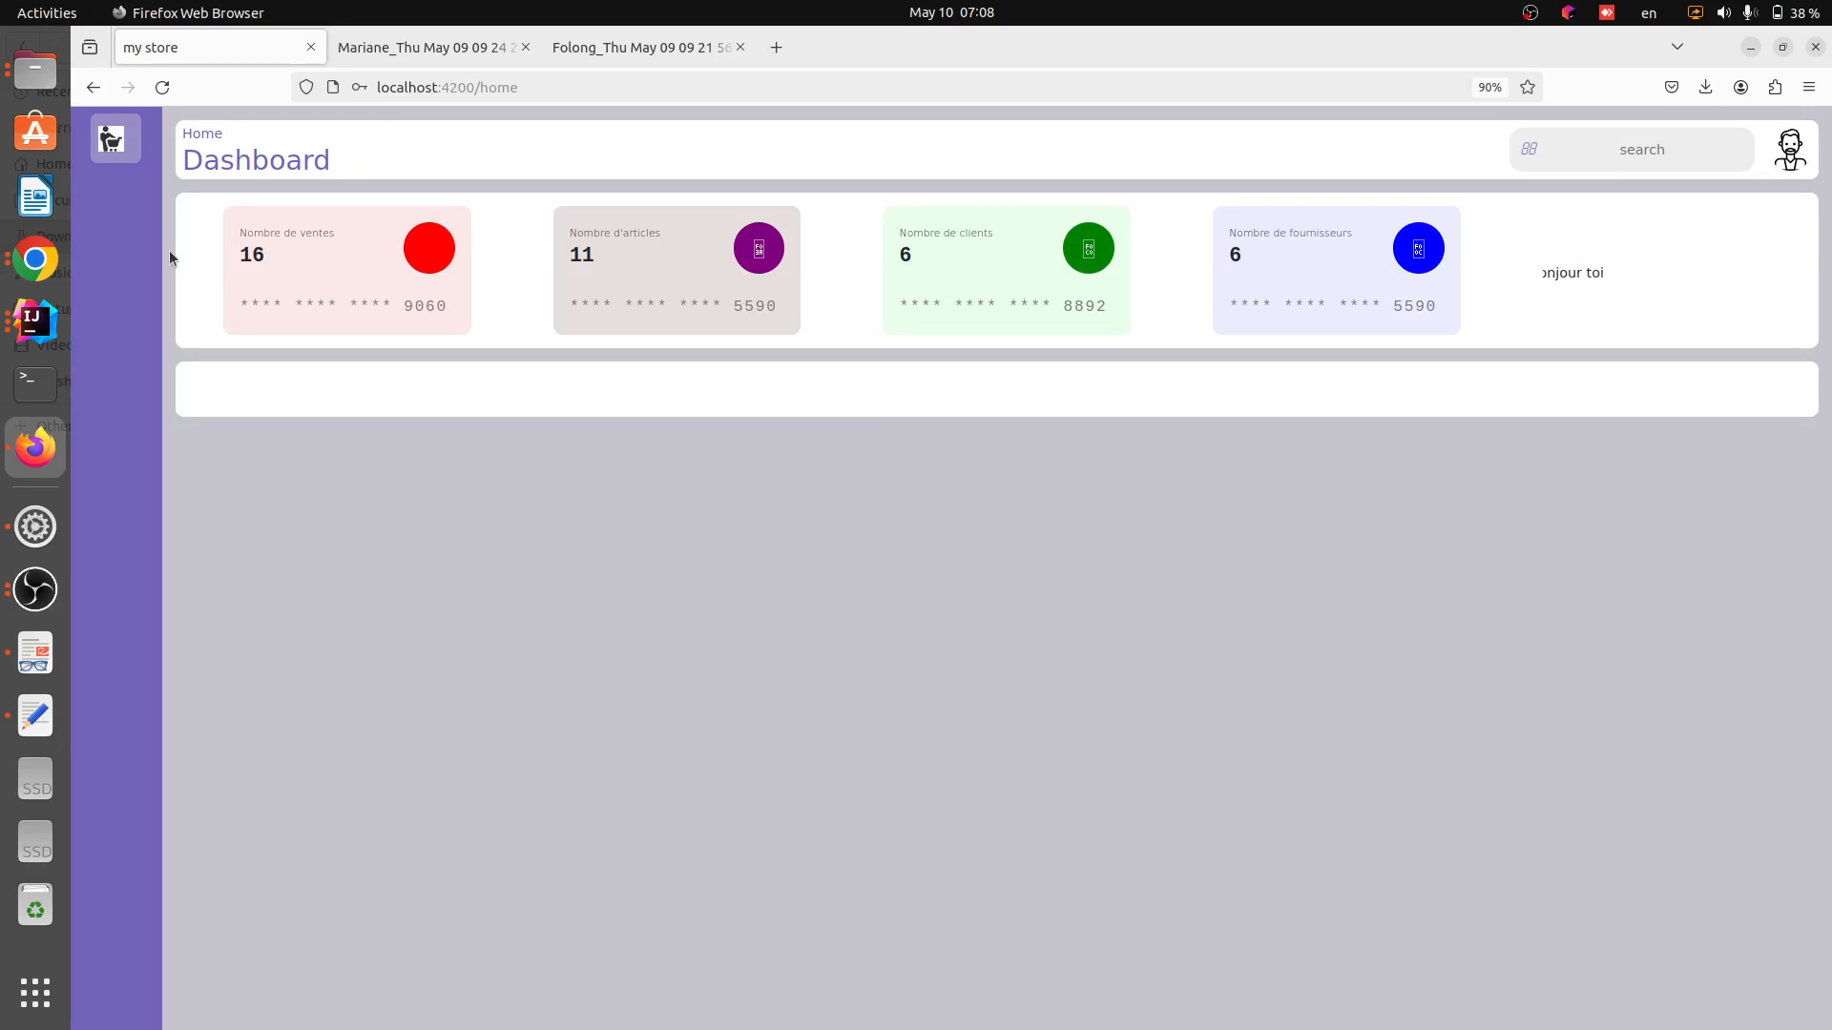
Open the sales list and start registering a new customer order
click(123, 151)
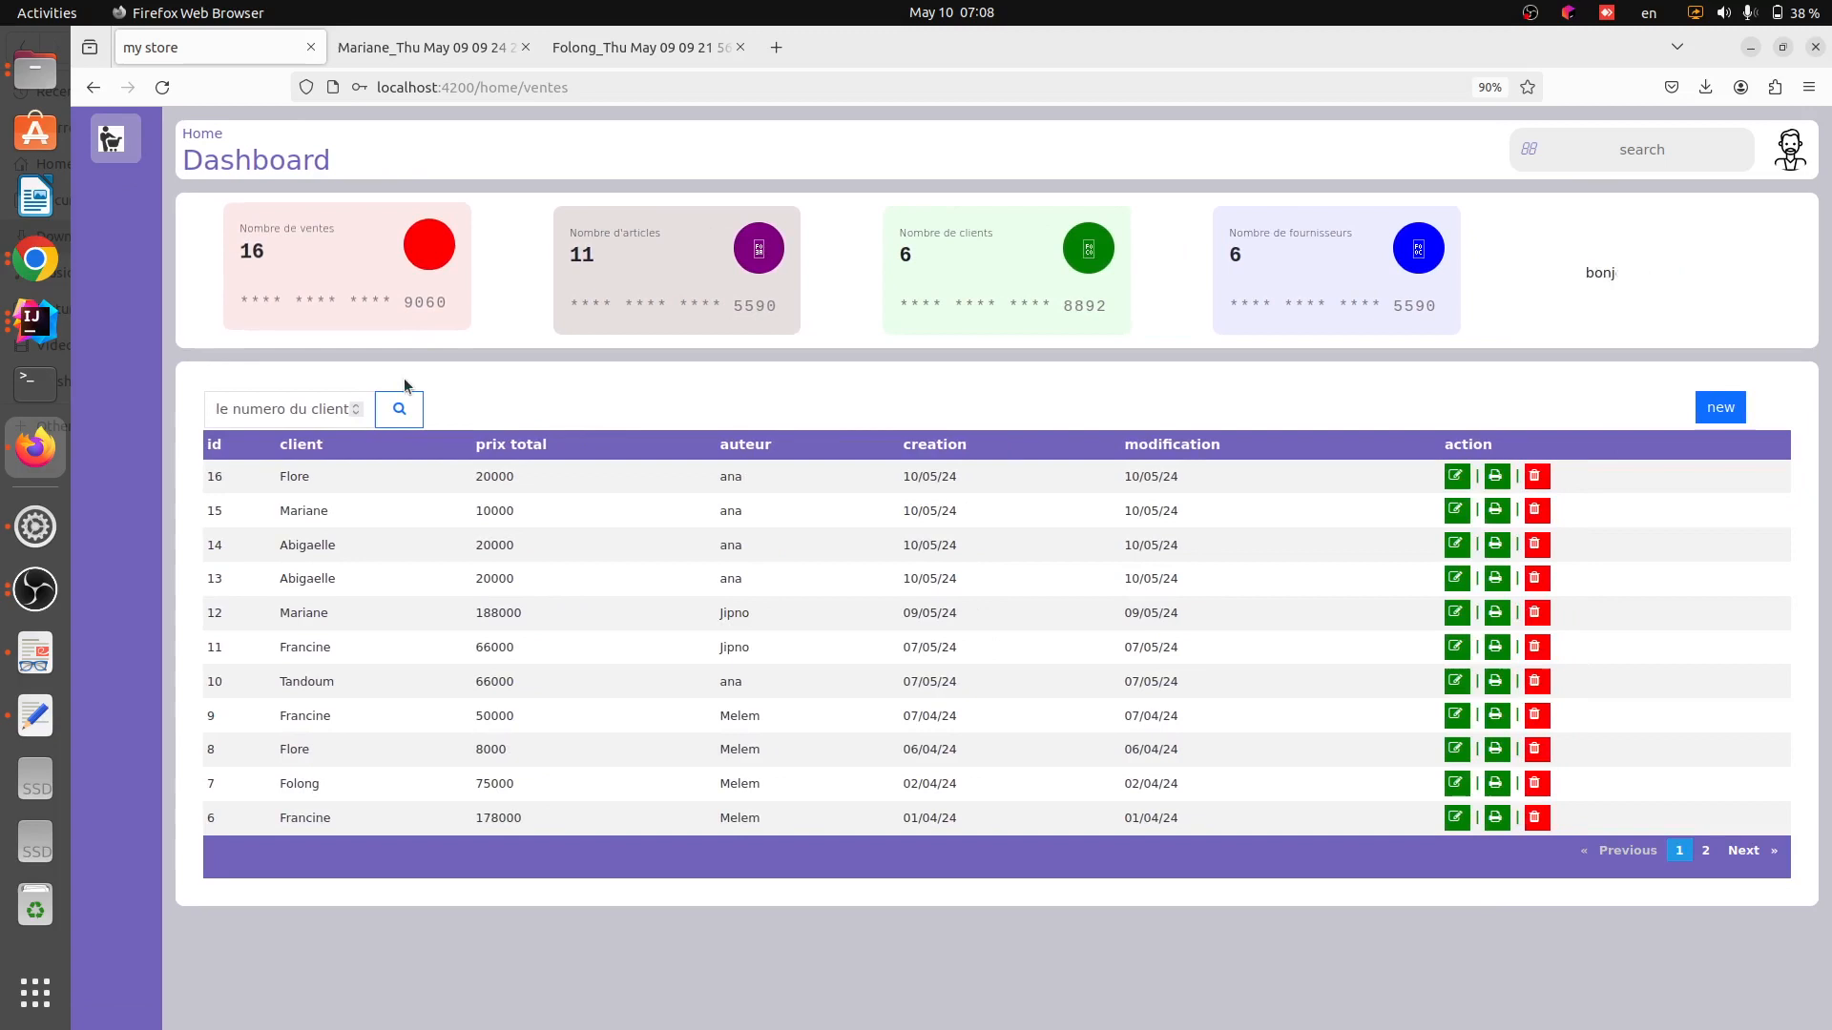
click(1710, 409)
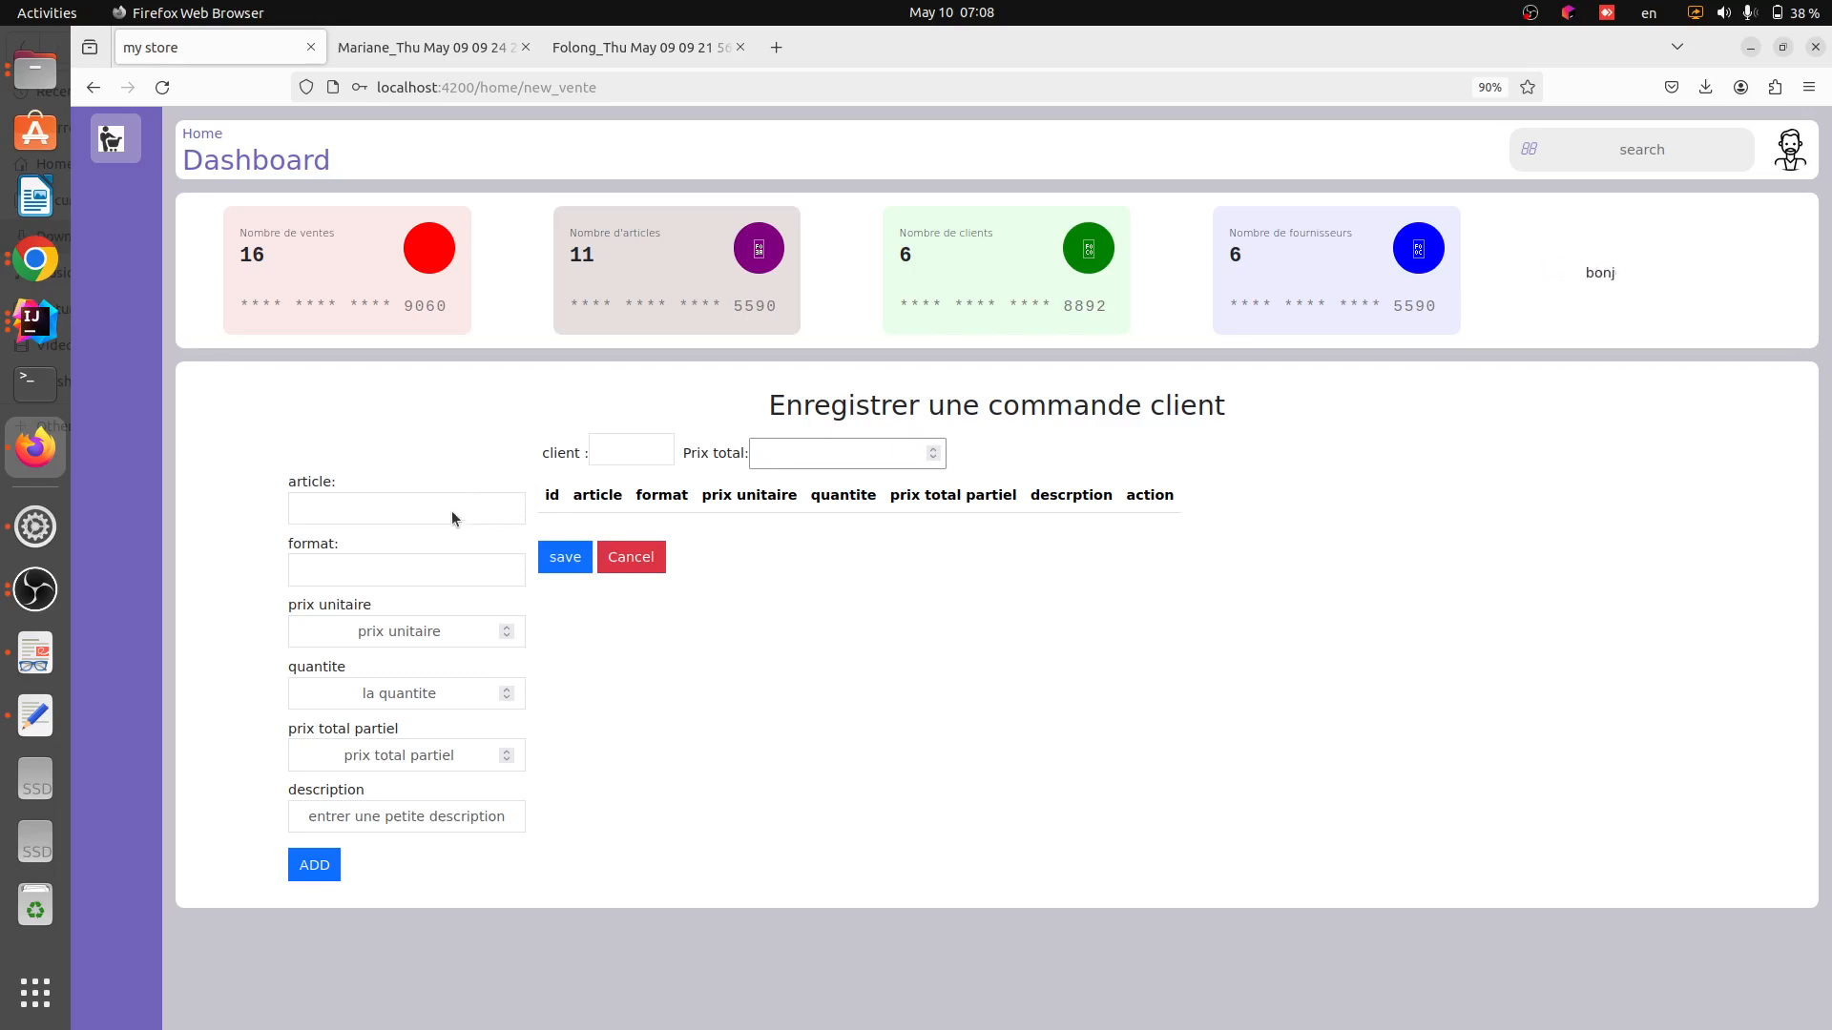
Pick the article MEMBRANE ETANCHEITE in the 10L format and set its quantity to 5
click(392, 511)
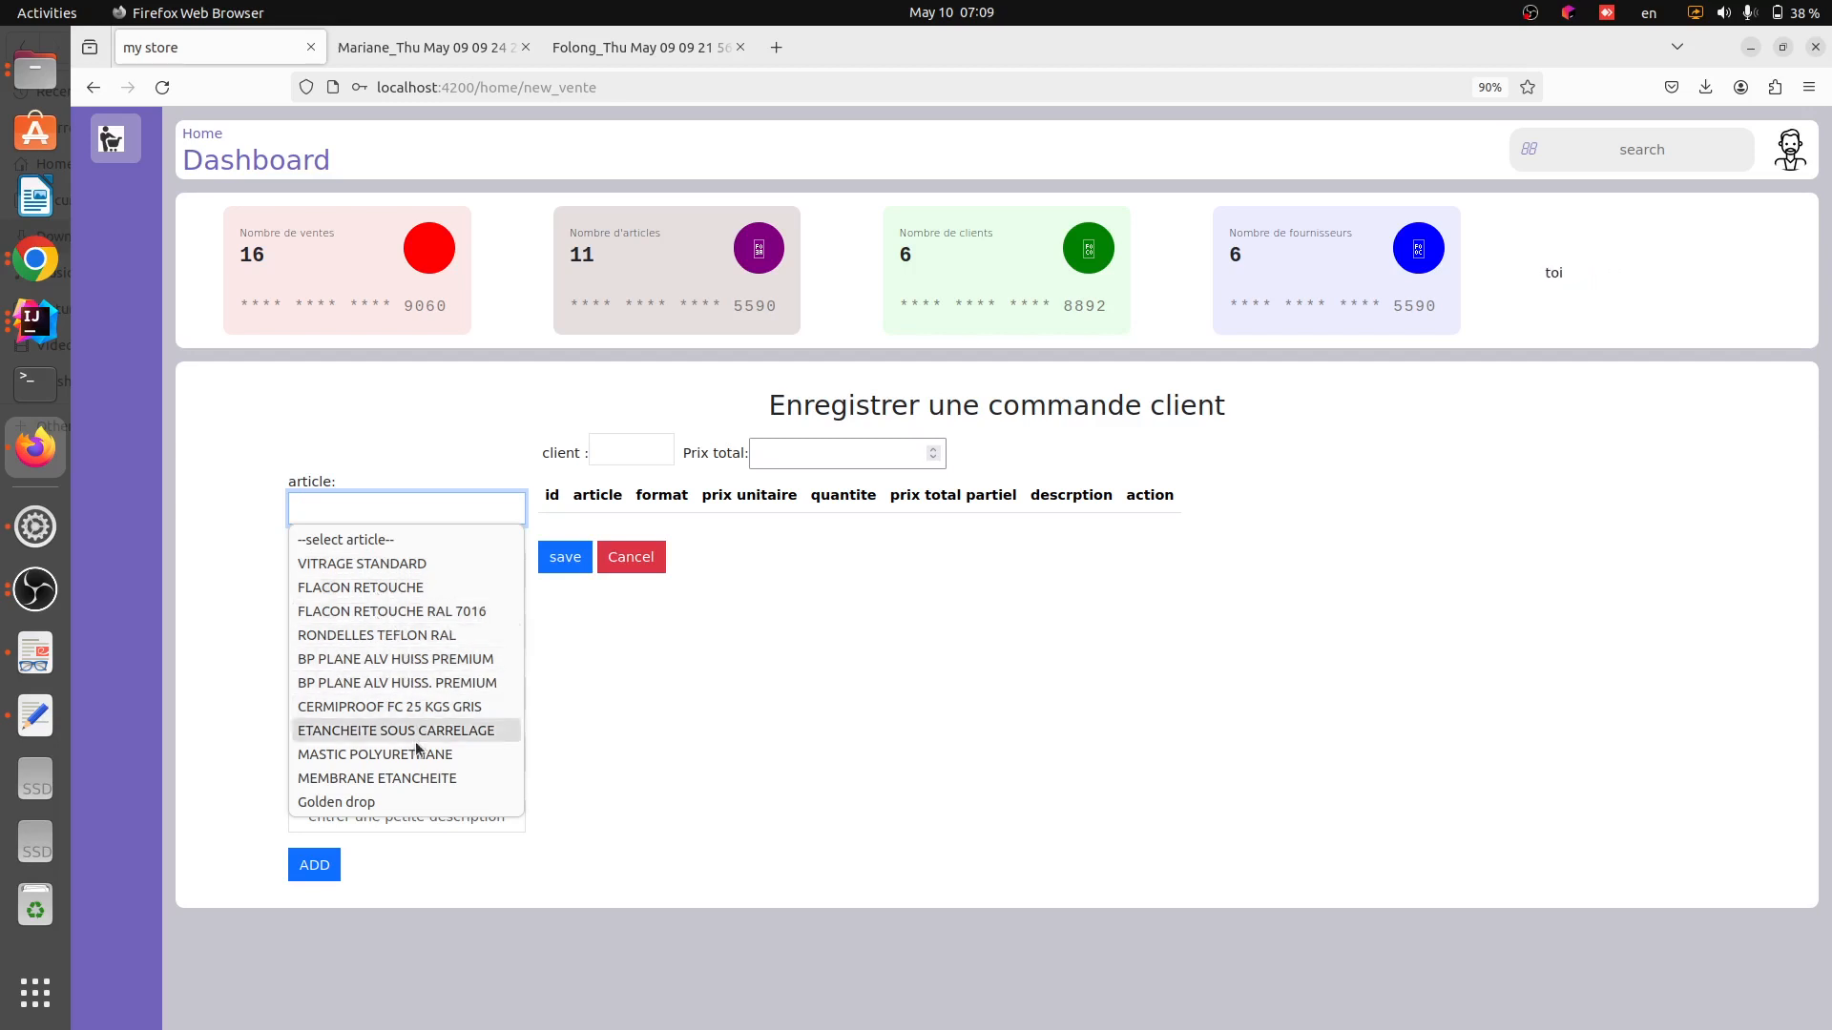
click(414, 774)
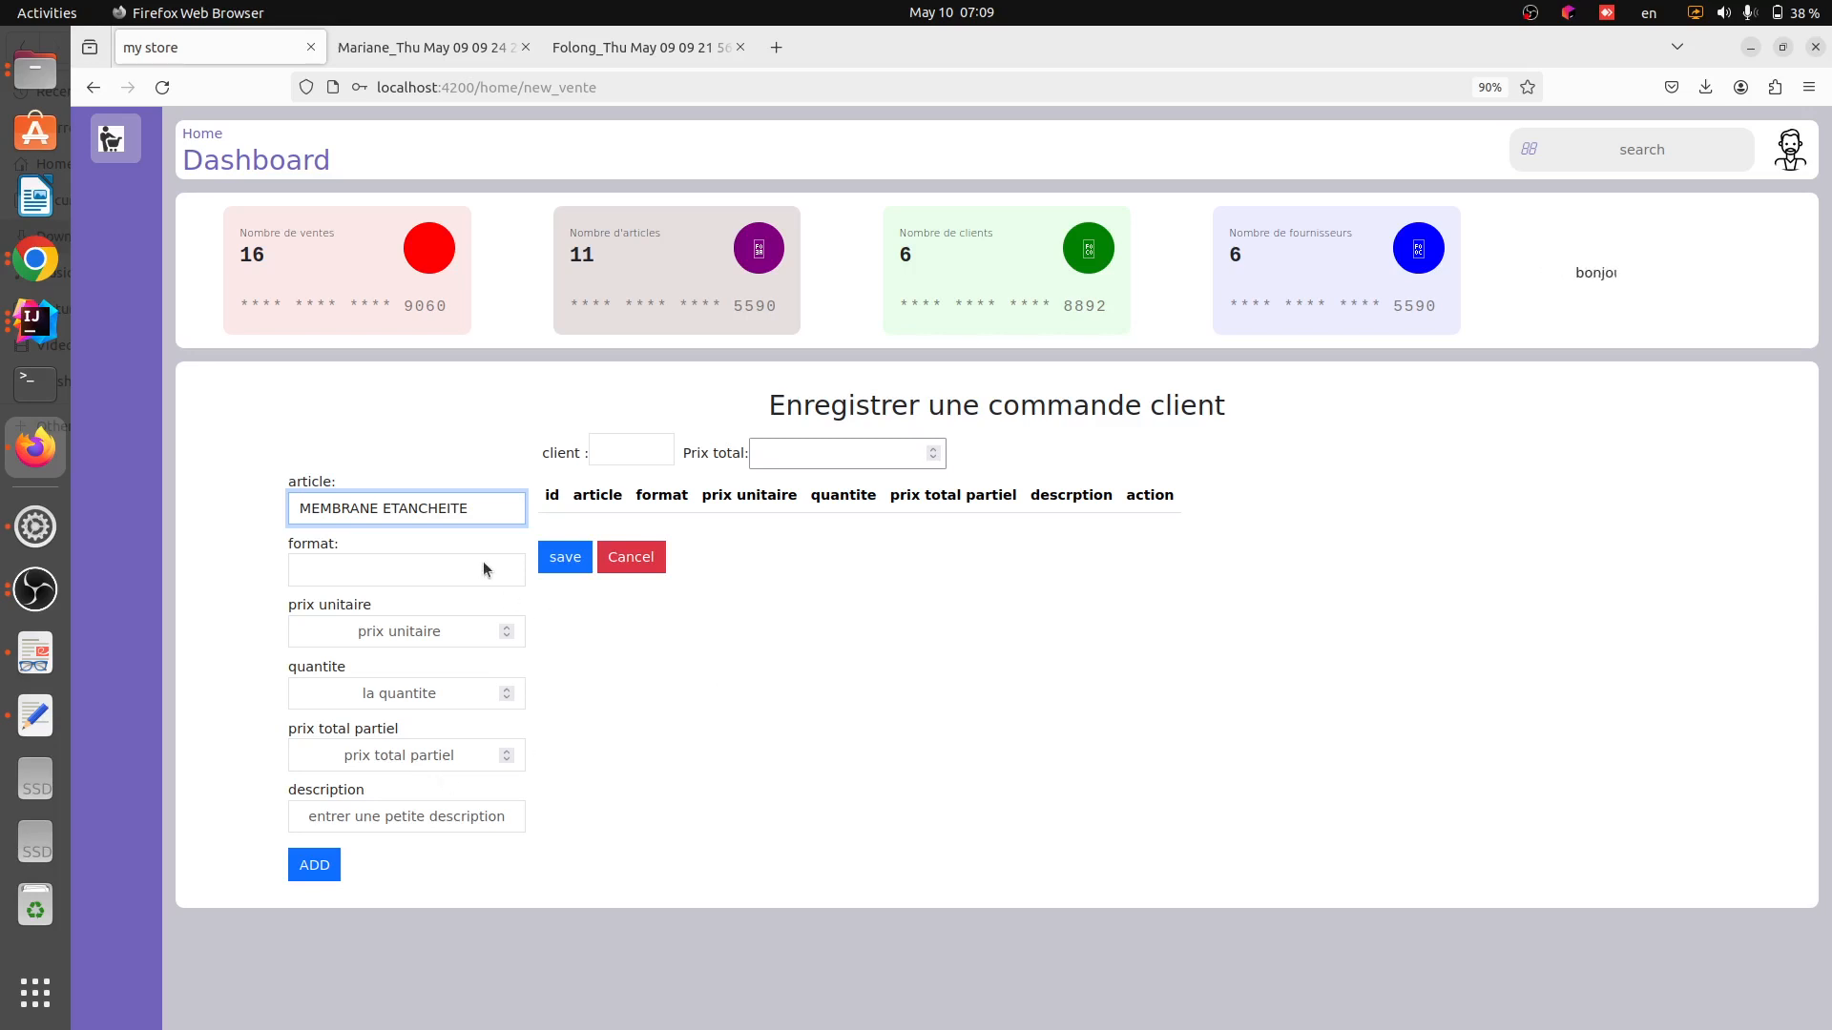
click(395, 567)
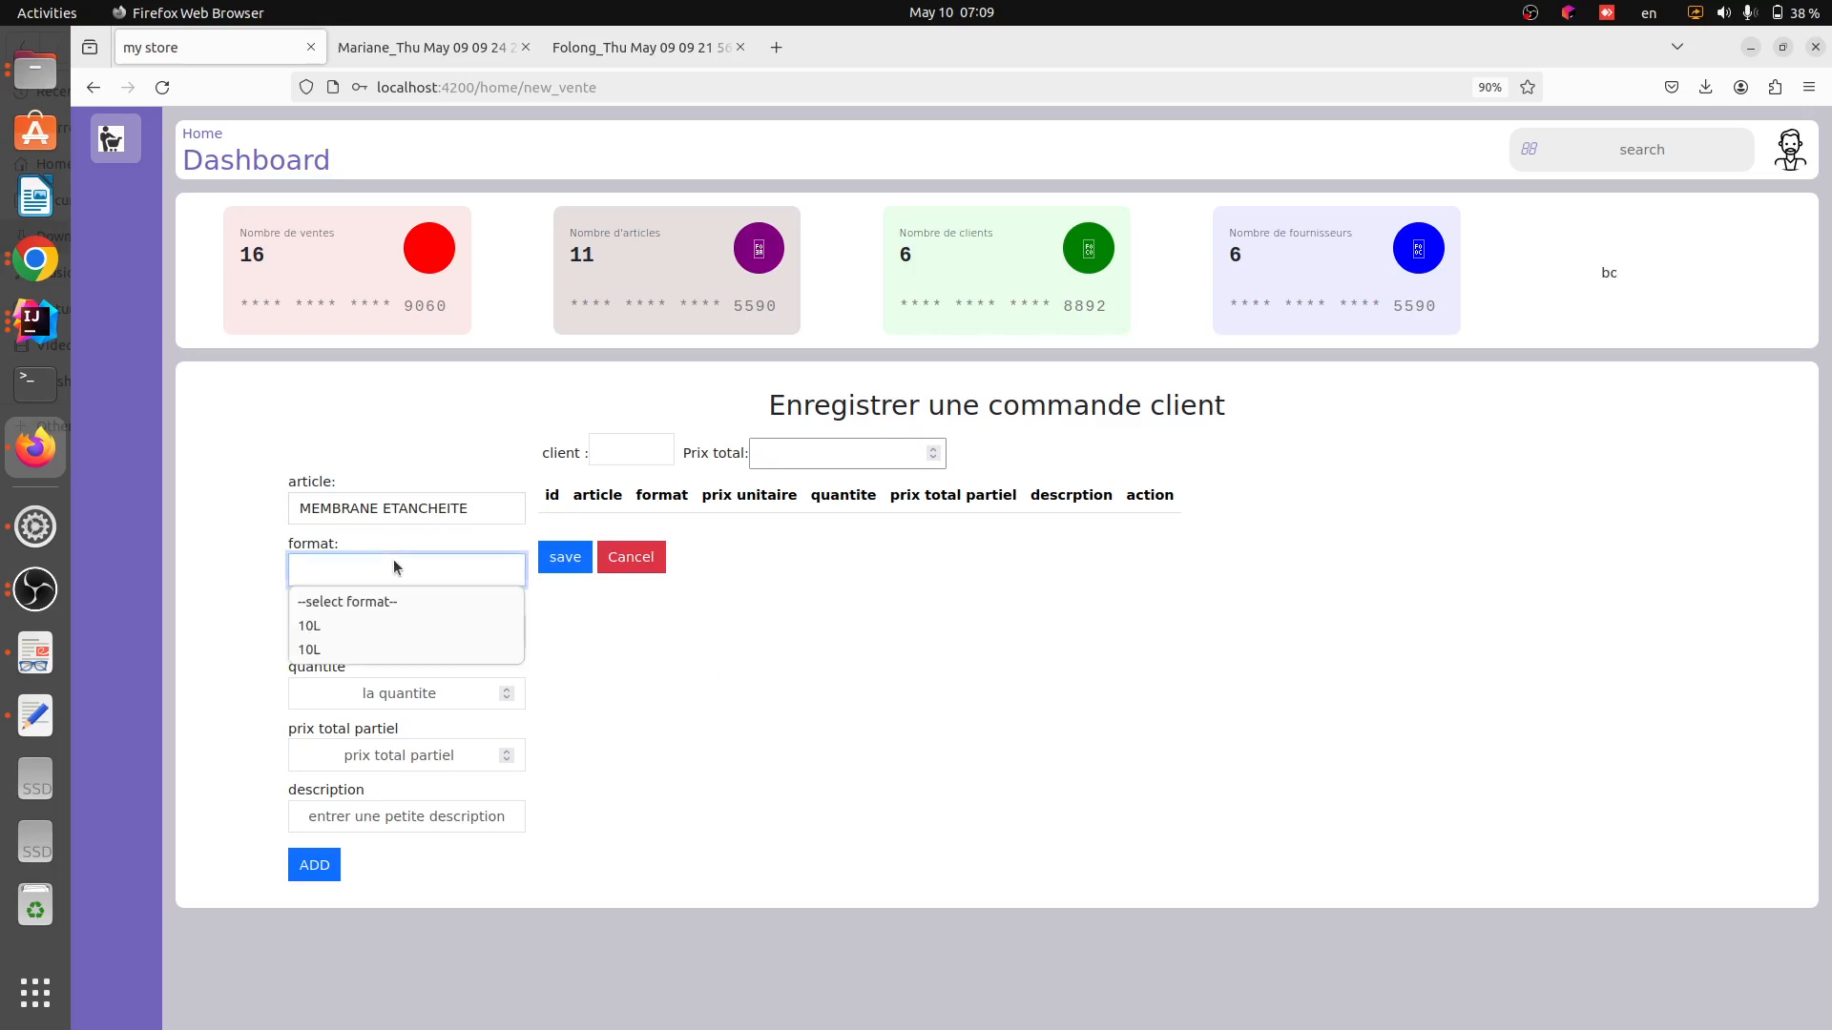
click(389, 622)
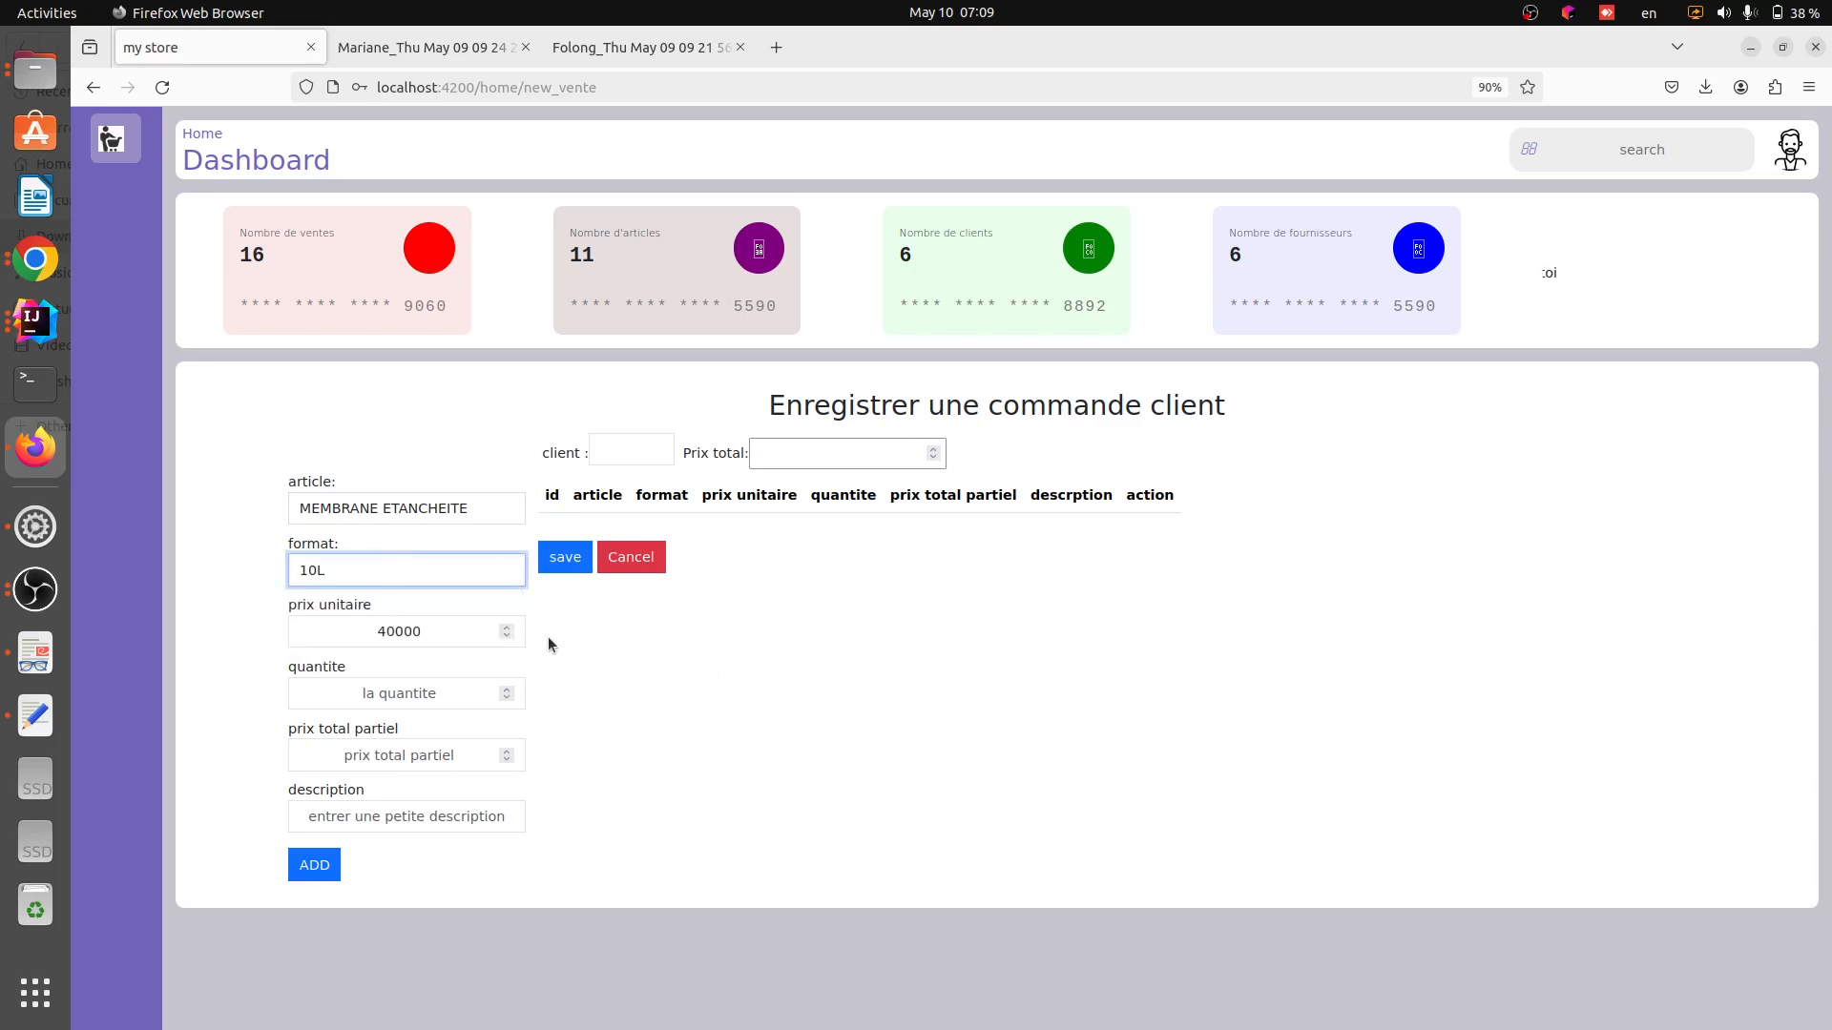
click(377, 696)
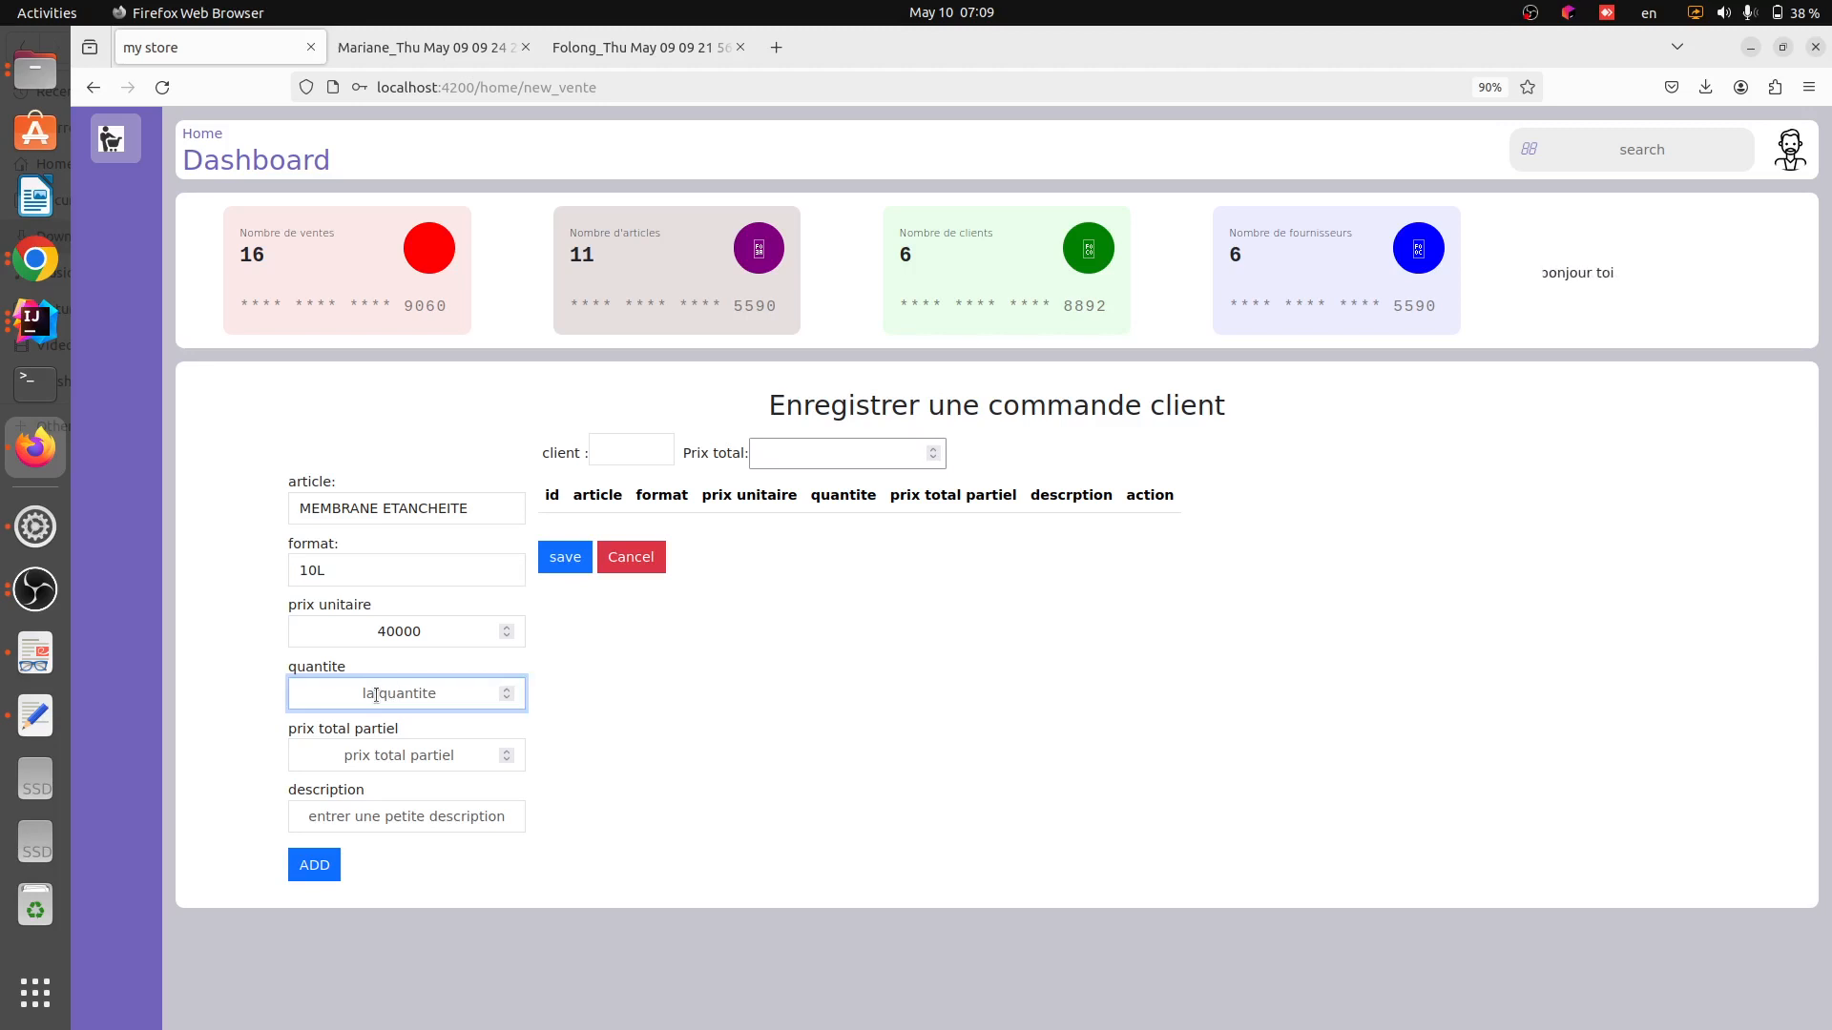
text(5)
click(563, 730)
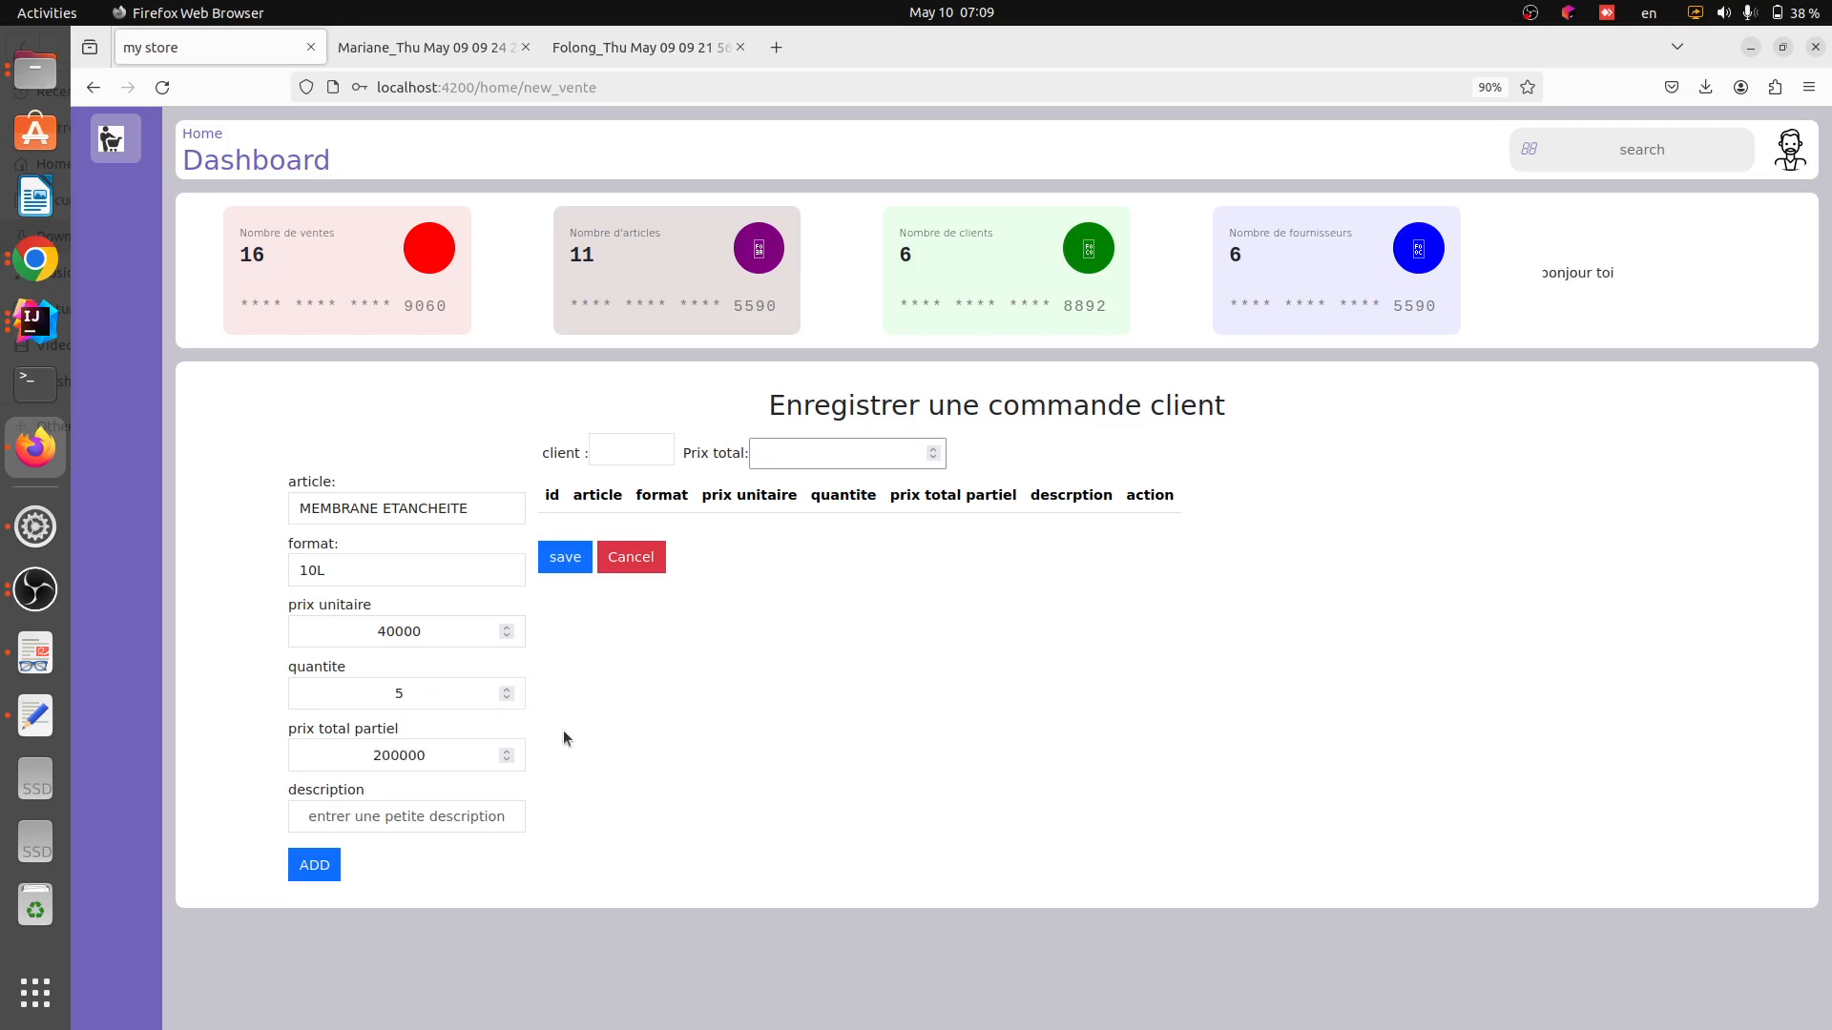
Enter the description "testtttttt" and add this article line to the order
click(437, 757)
click(432, 819)
text(testtttttt)
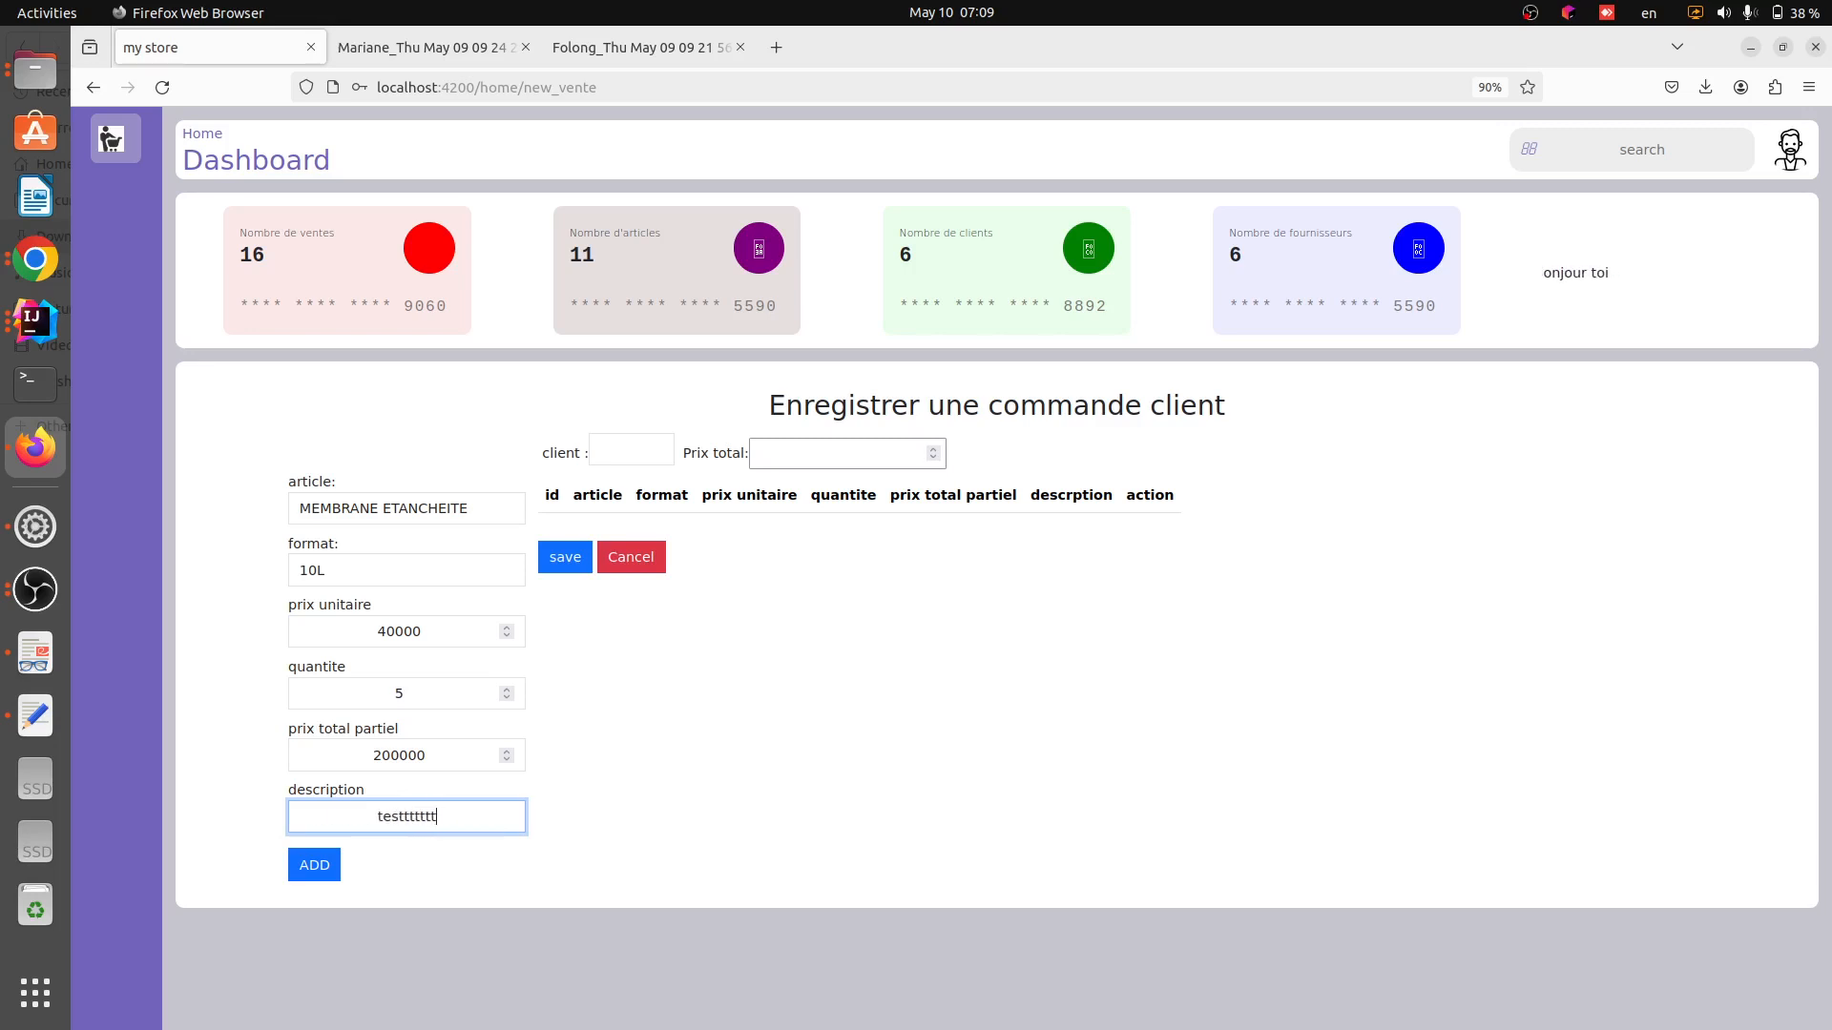
click(456, 873)
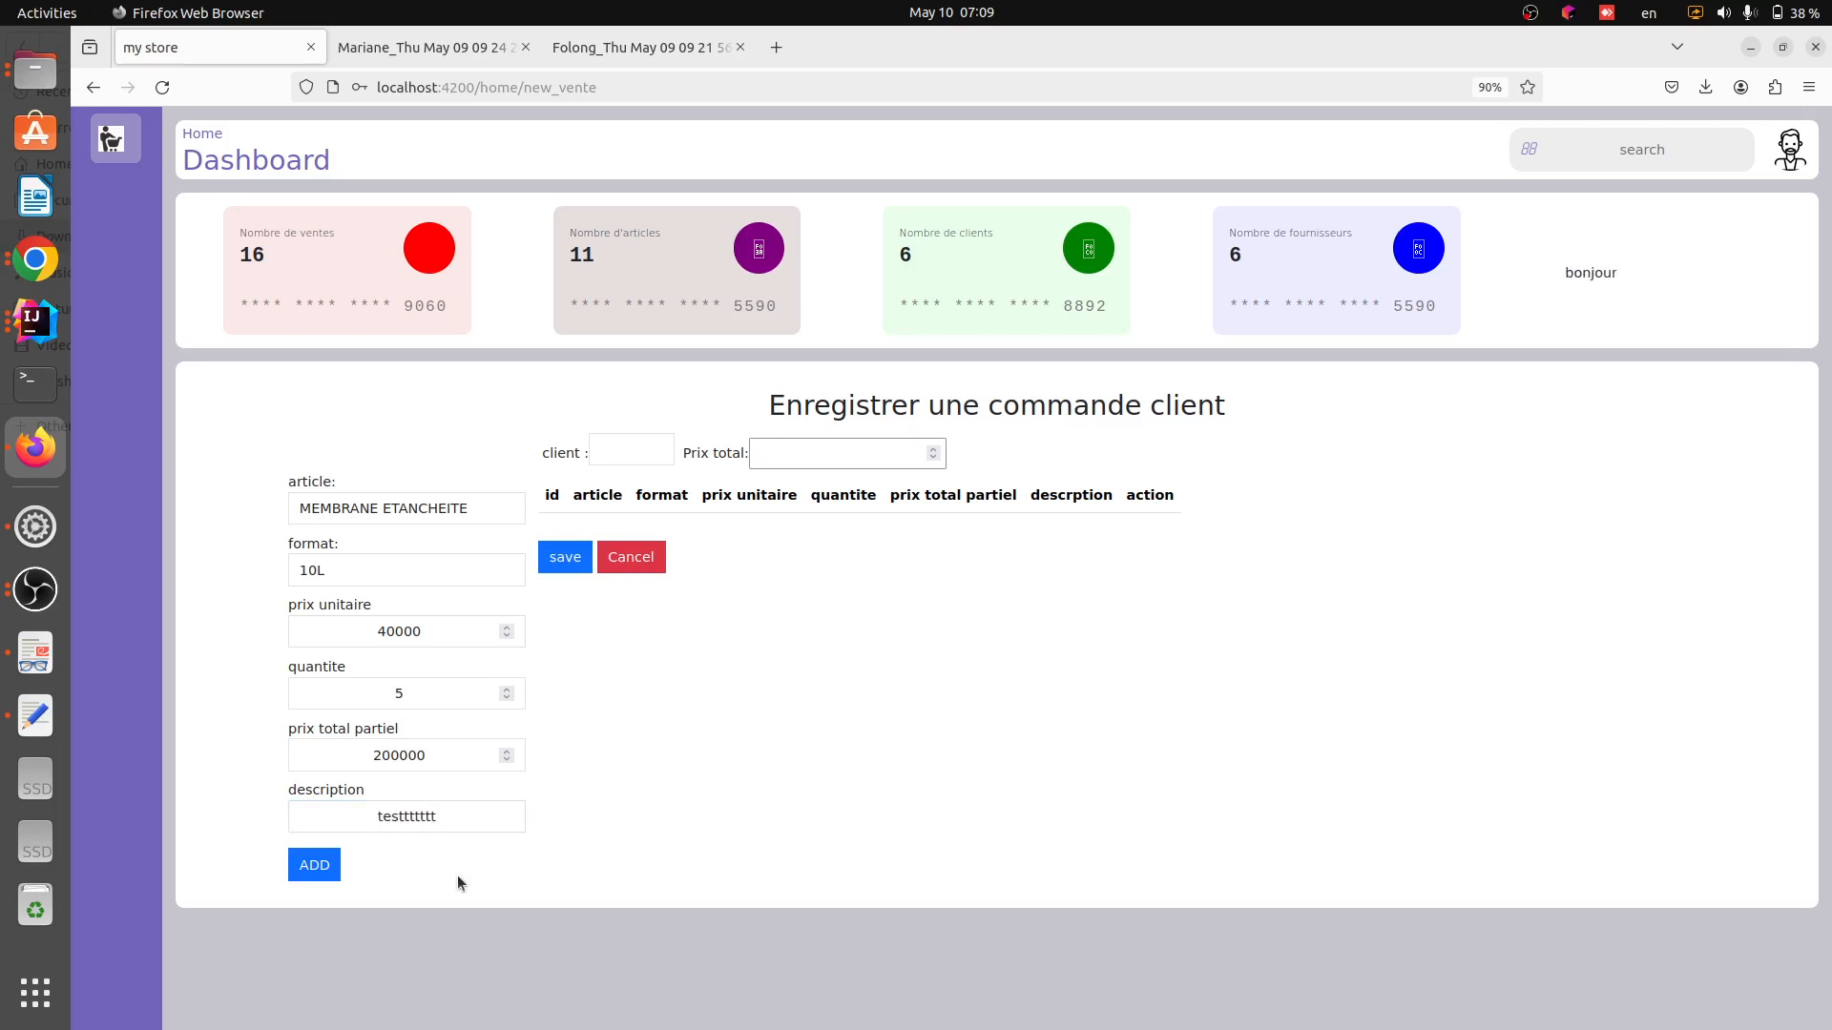
click(307, 872)
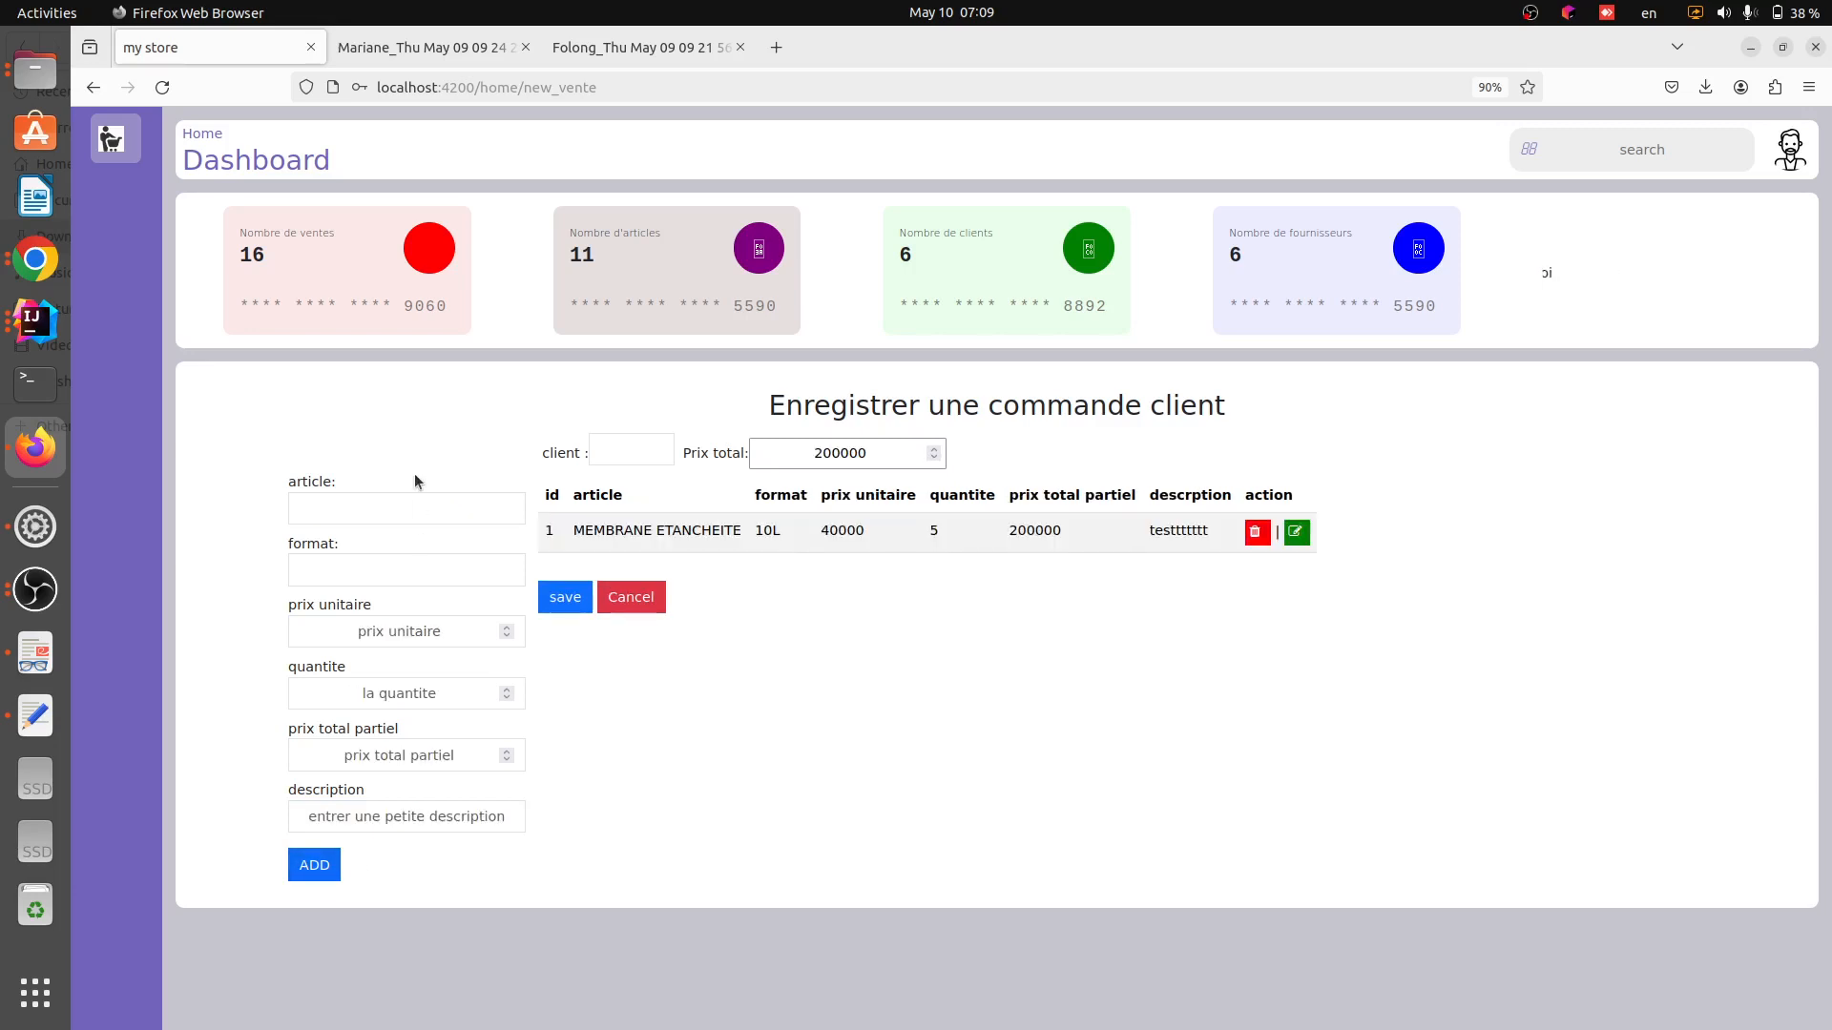
Pick the article Golden drop in the 500ml format and set its quantity to 1
click(419, 508)
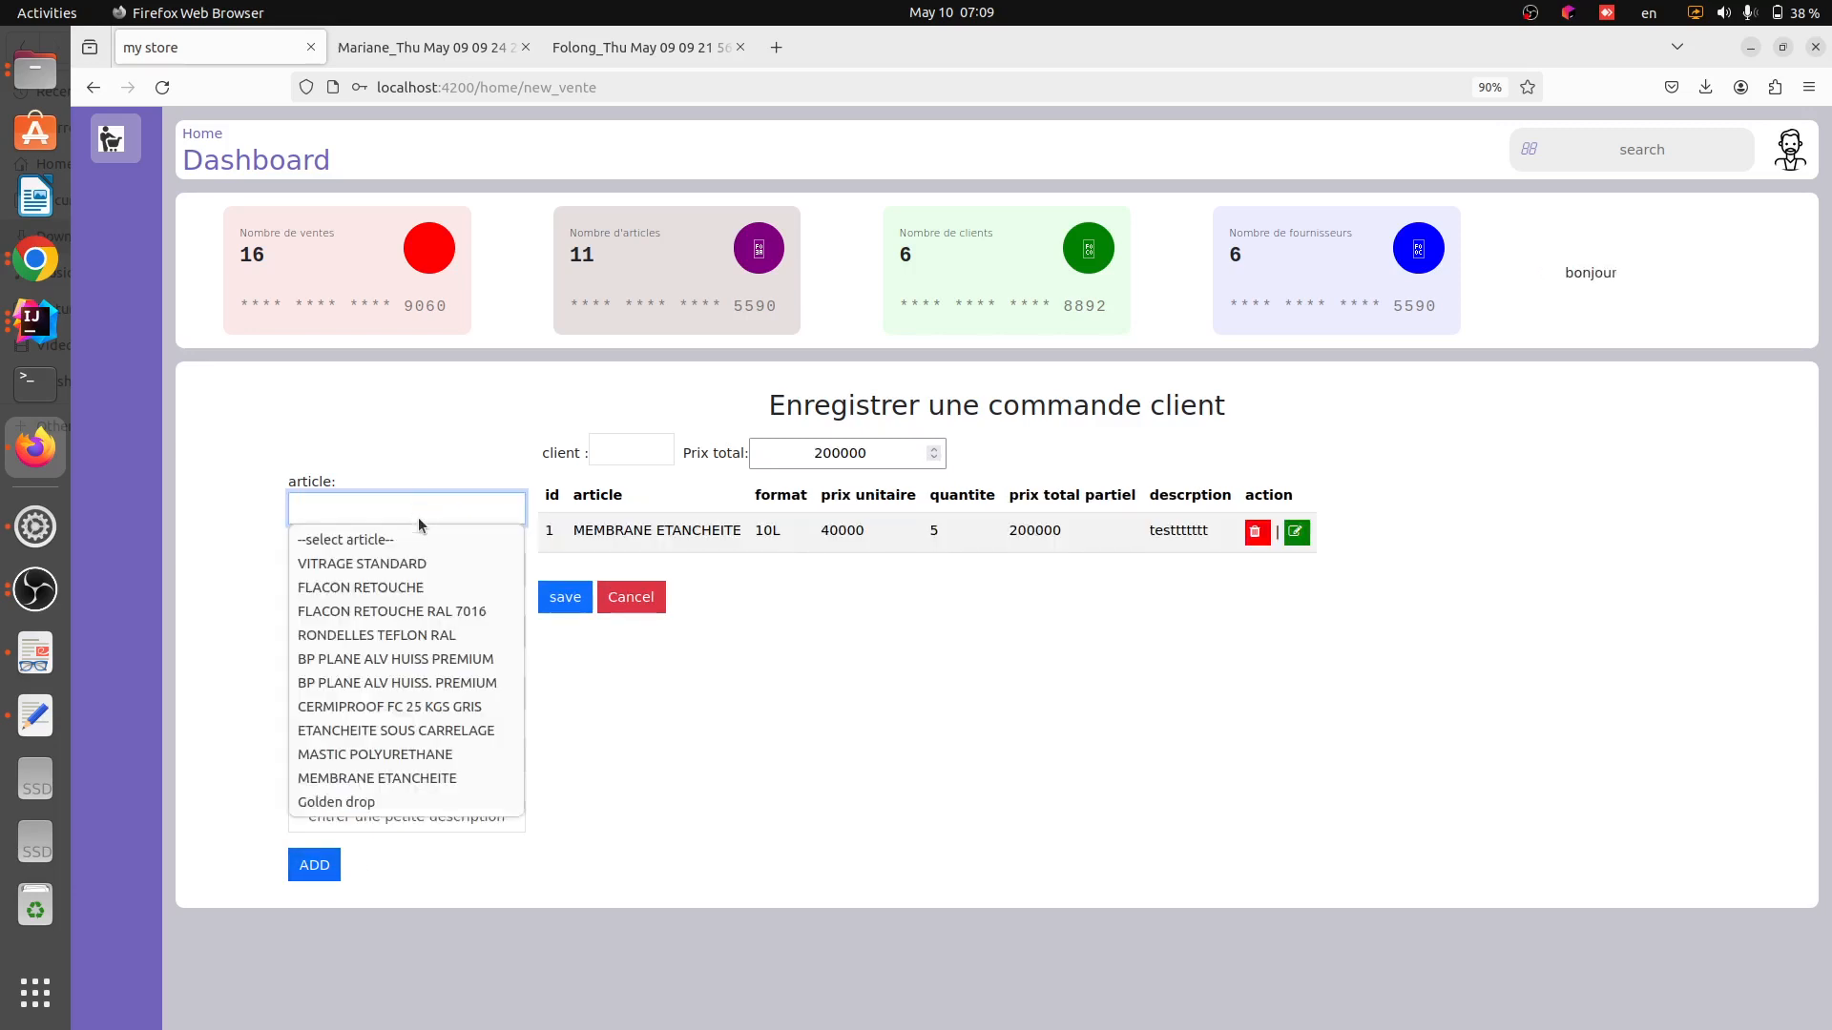
click(372, 803)
click(408, 569)
click(392, 618)
click(421, 695)
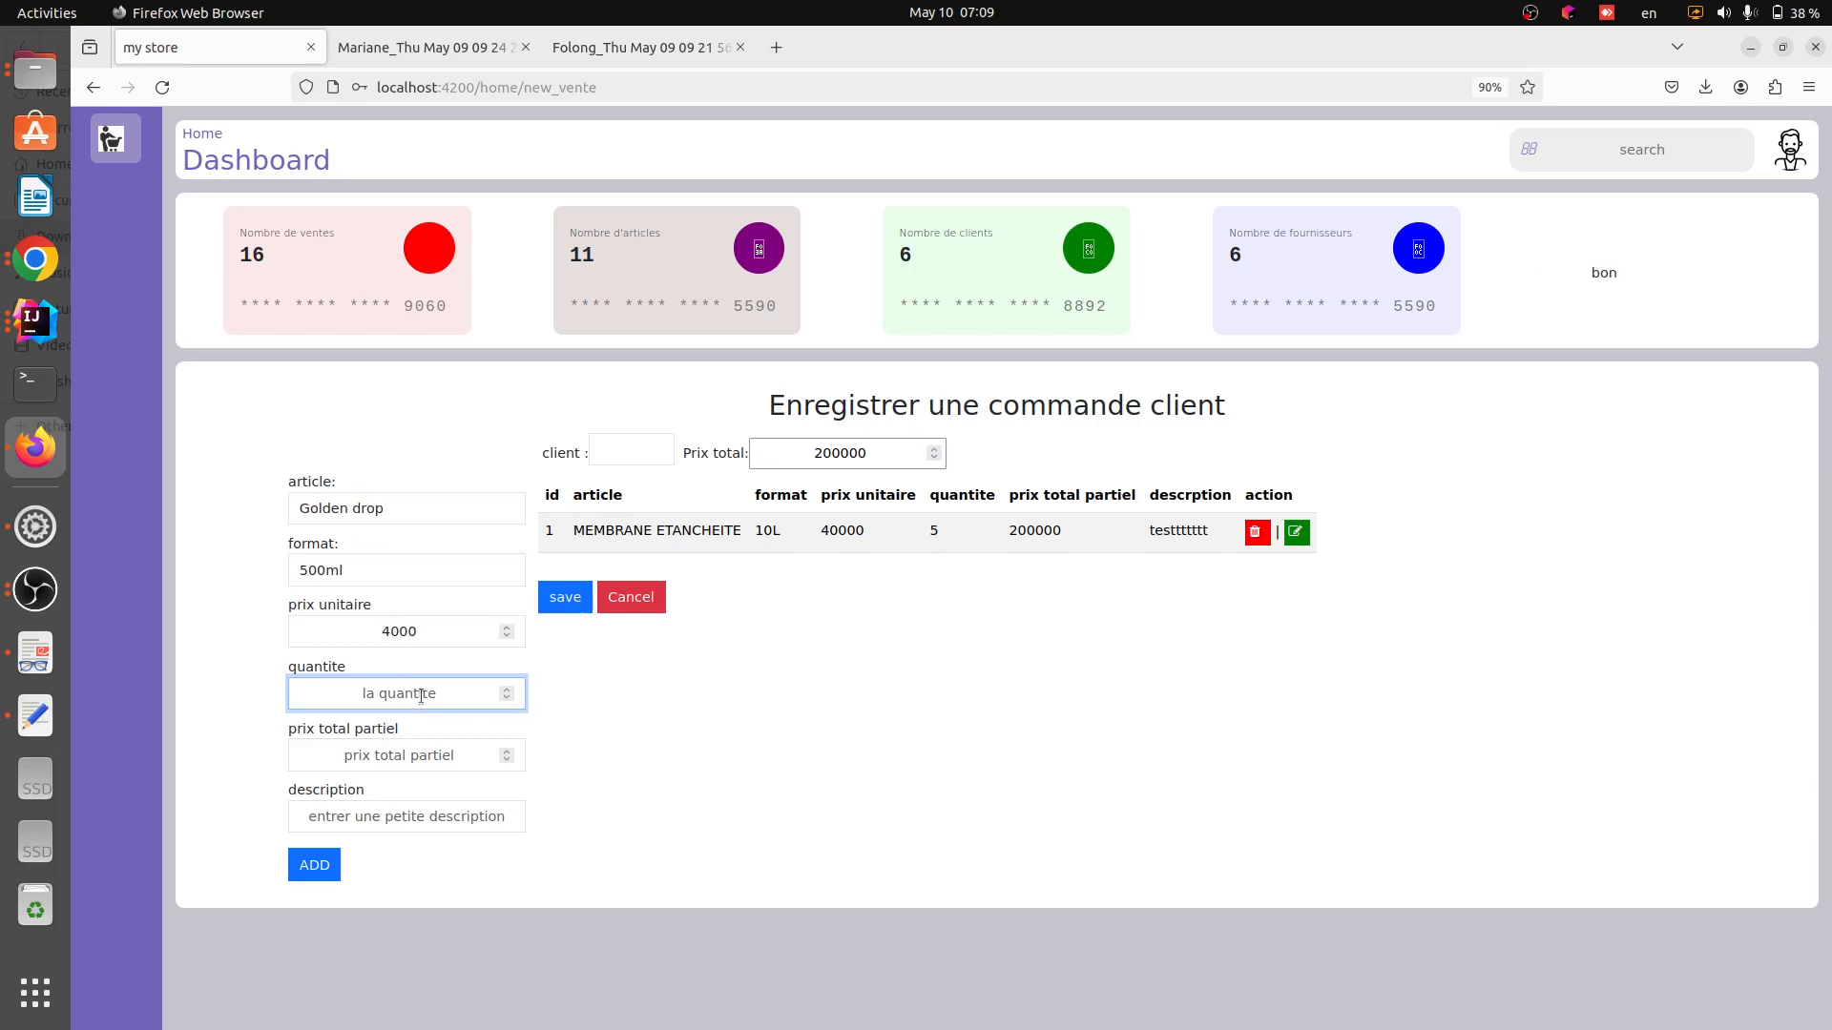
text(1)
Enter the description "description" and add the second article line to the order
click(389, 755)
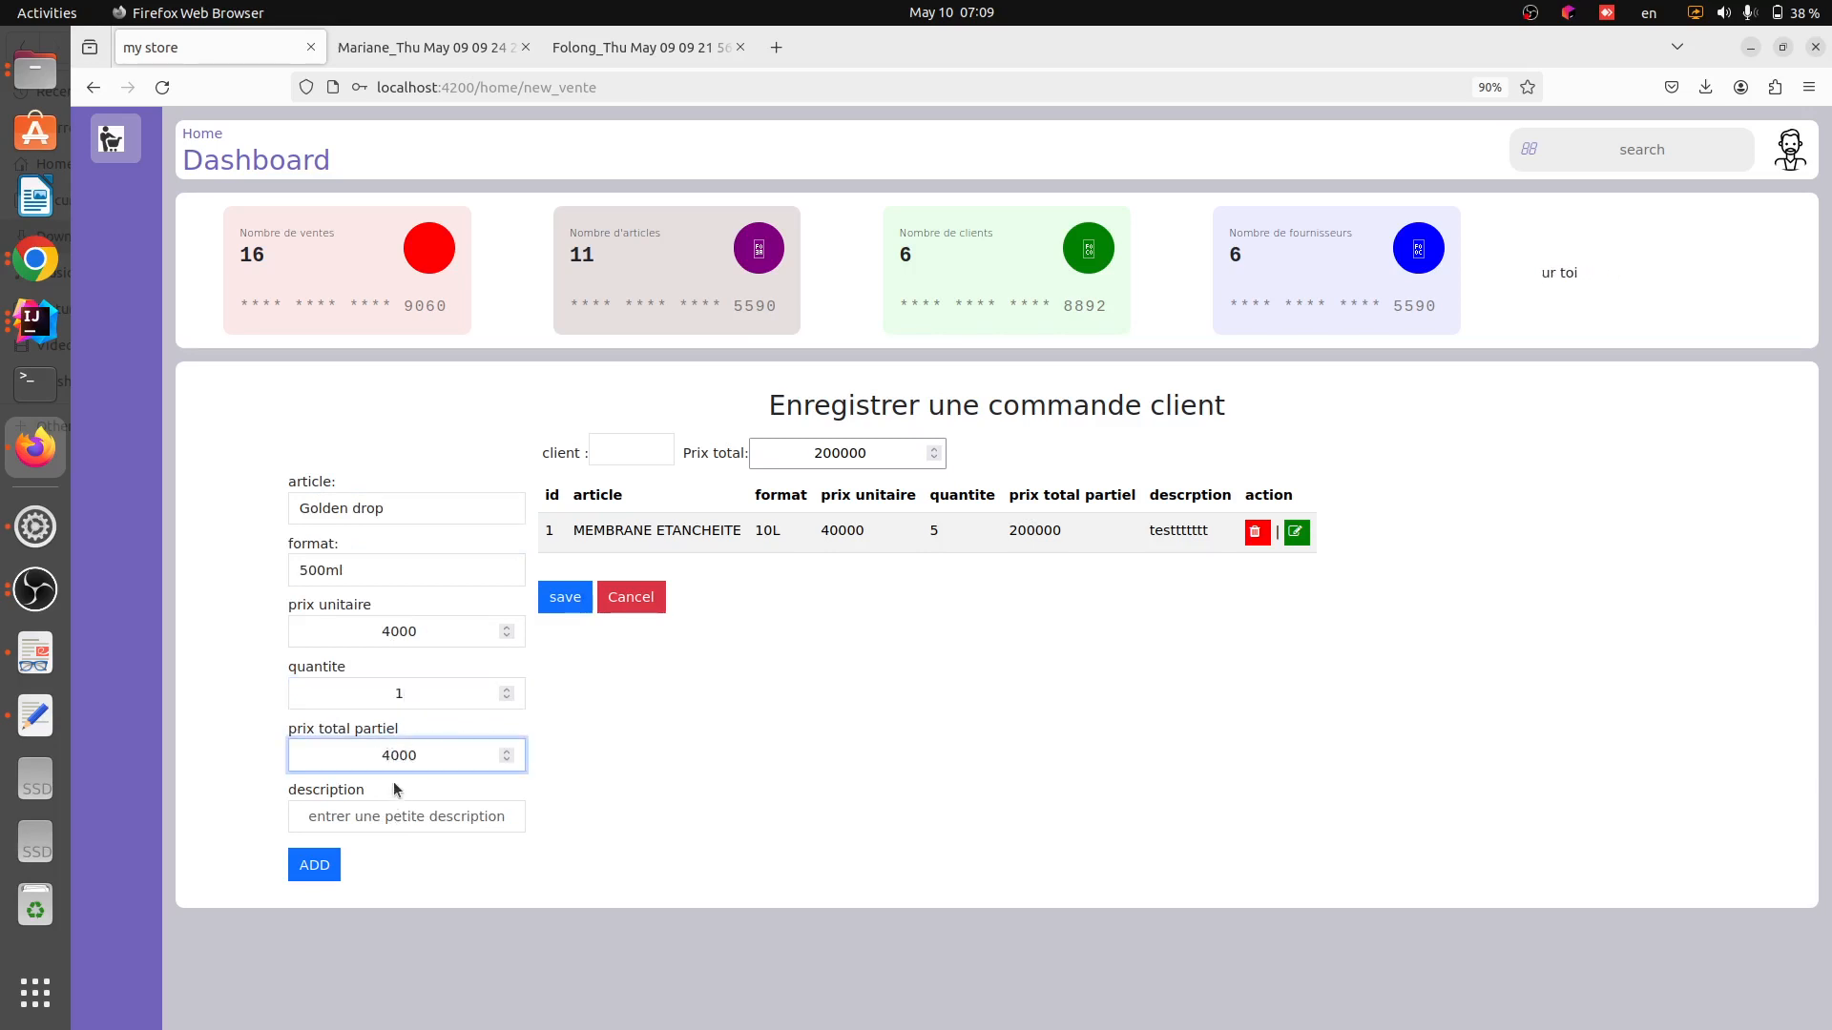
click(396, 811)
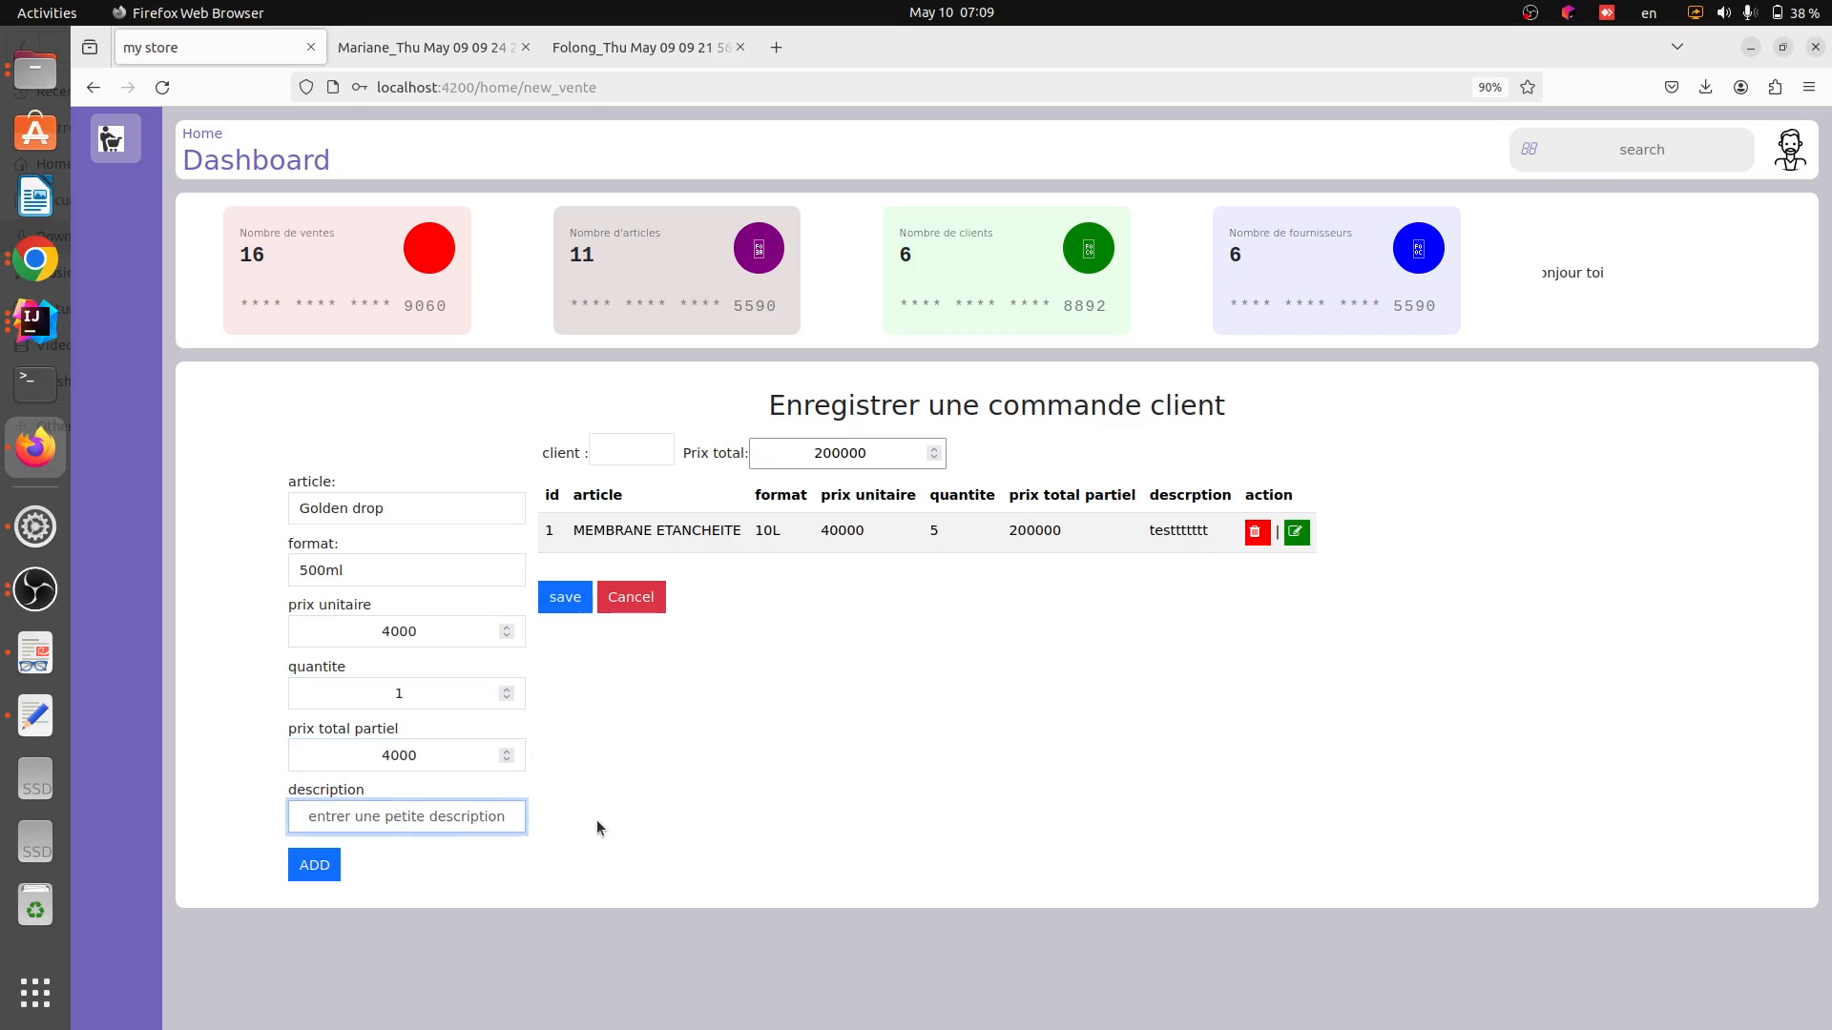
text(descr)
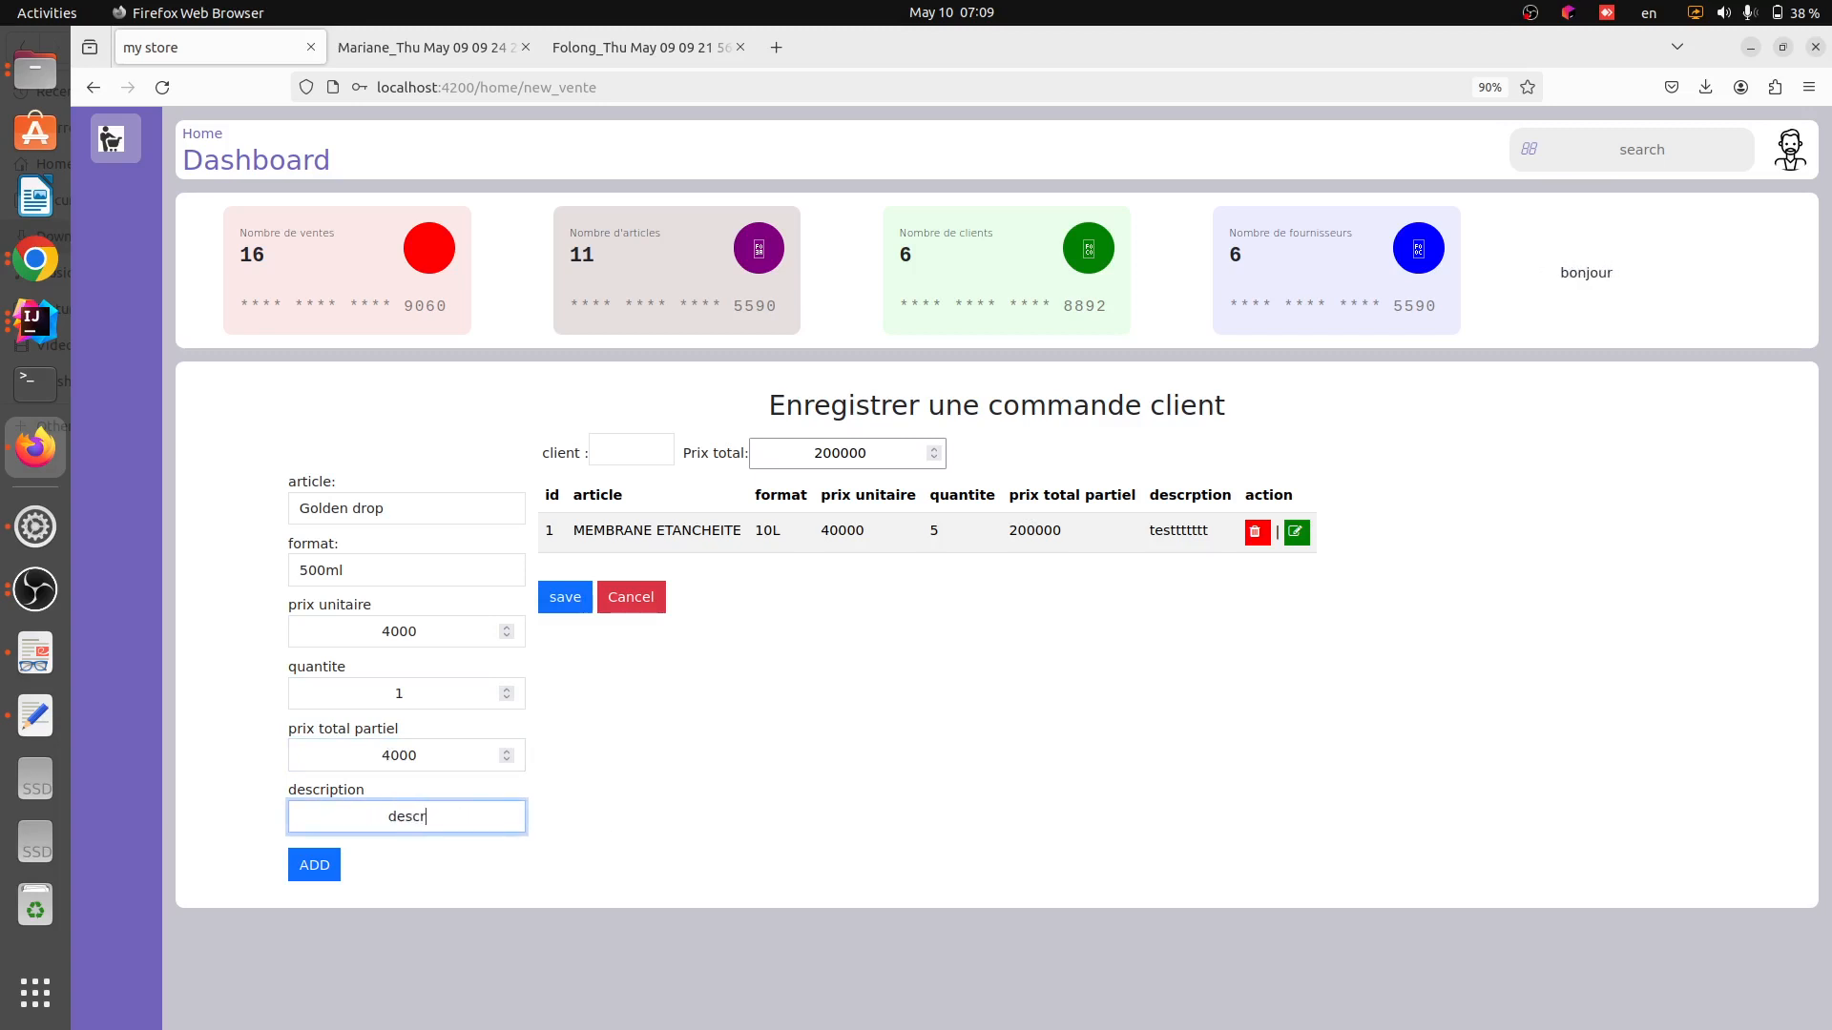
text(iption)
click(317, 864)
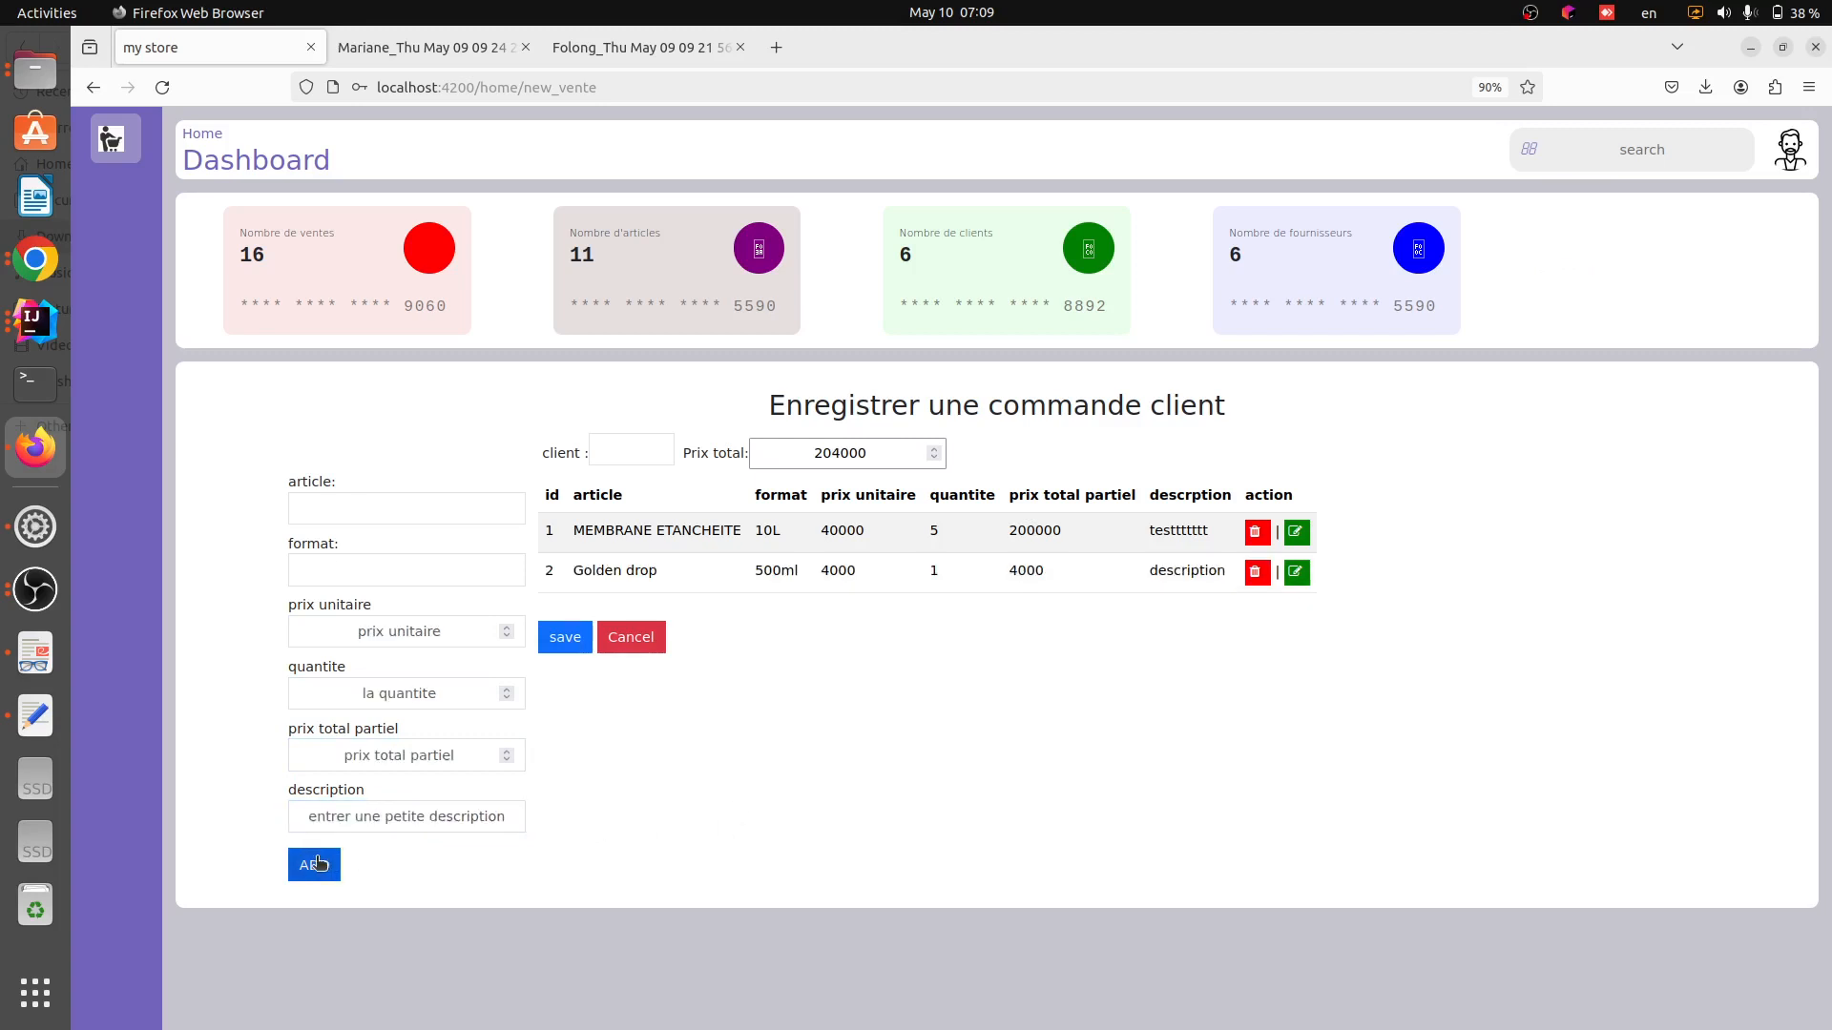
Choose Flore as the order's client and save the customer order
click(646, 454)
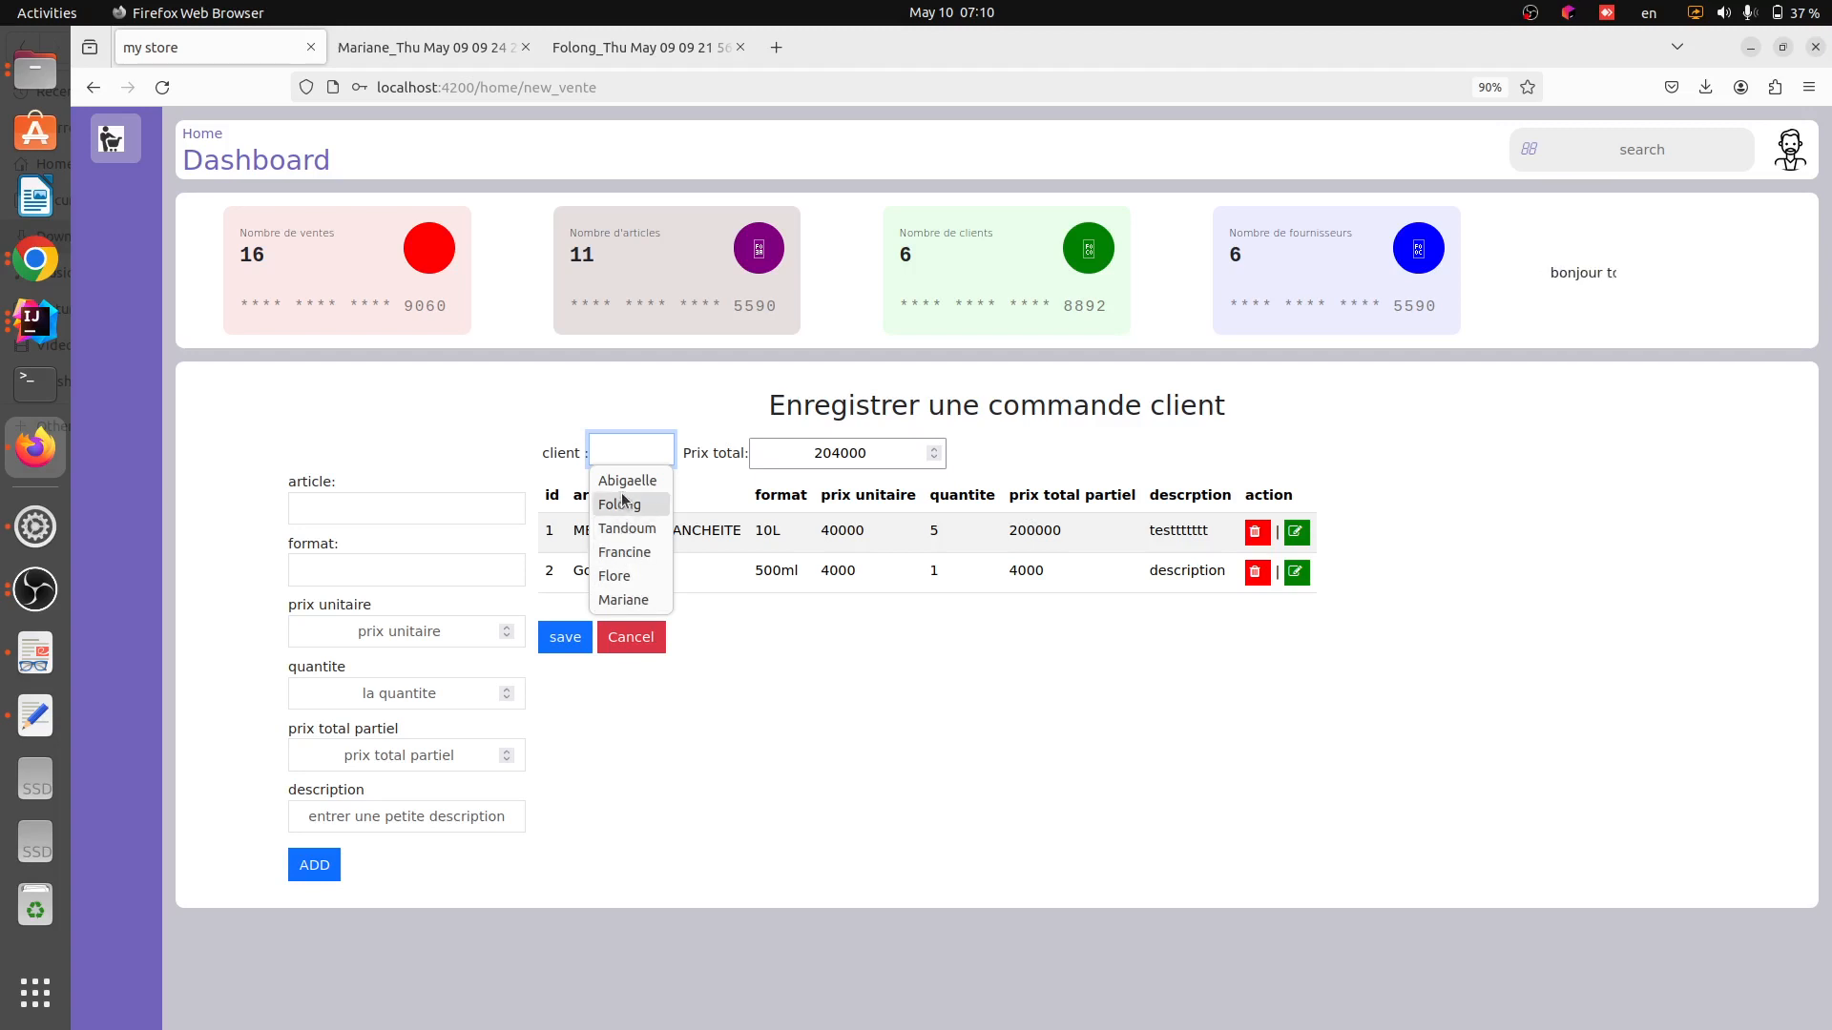
click(646, 573)
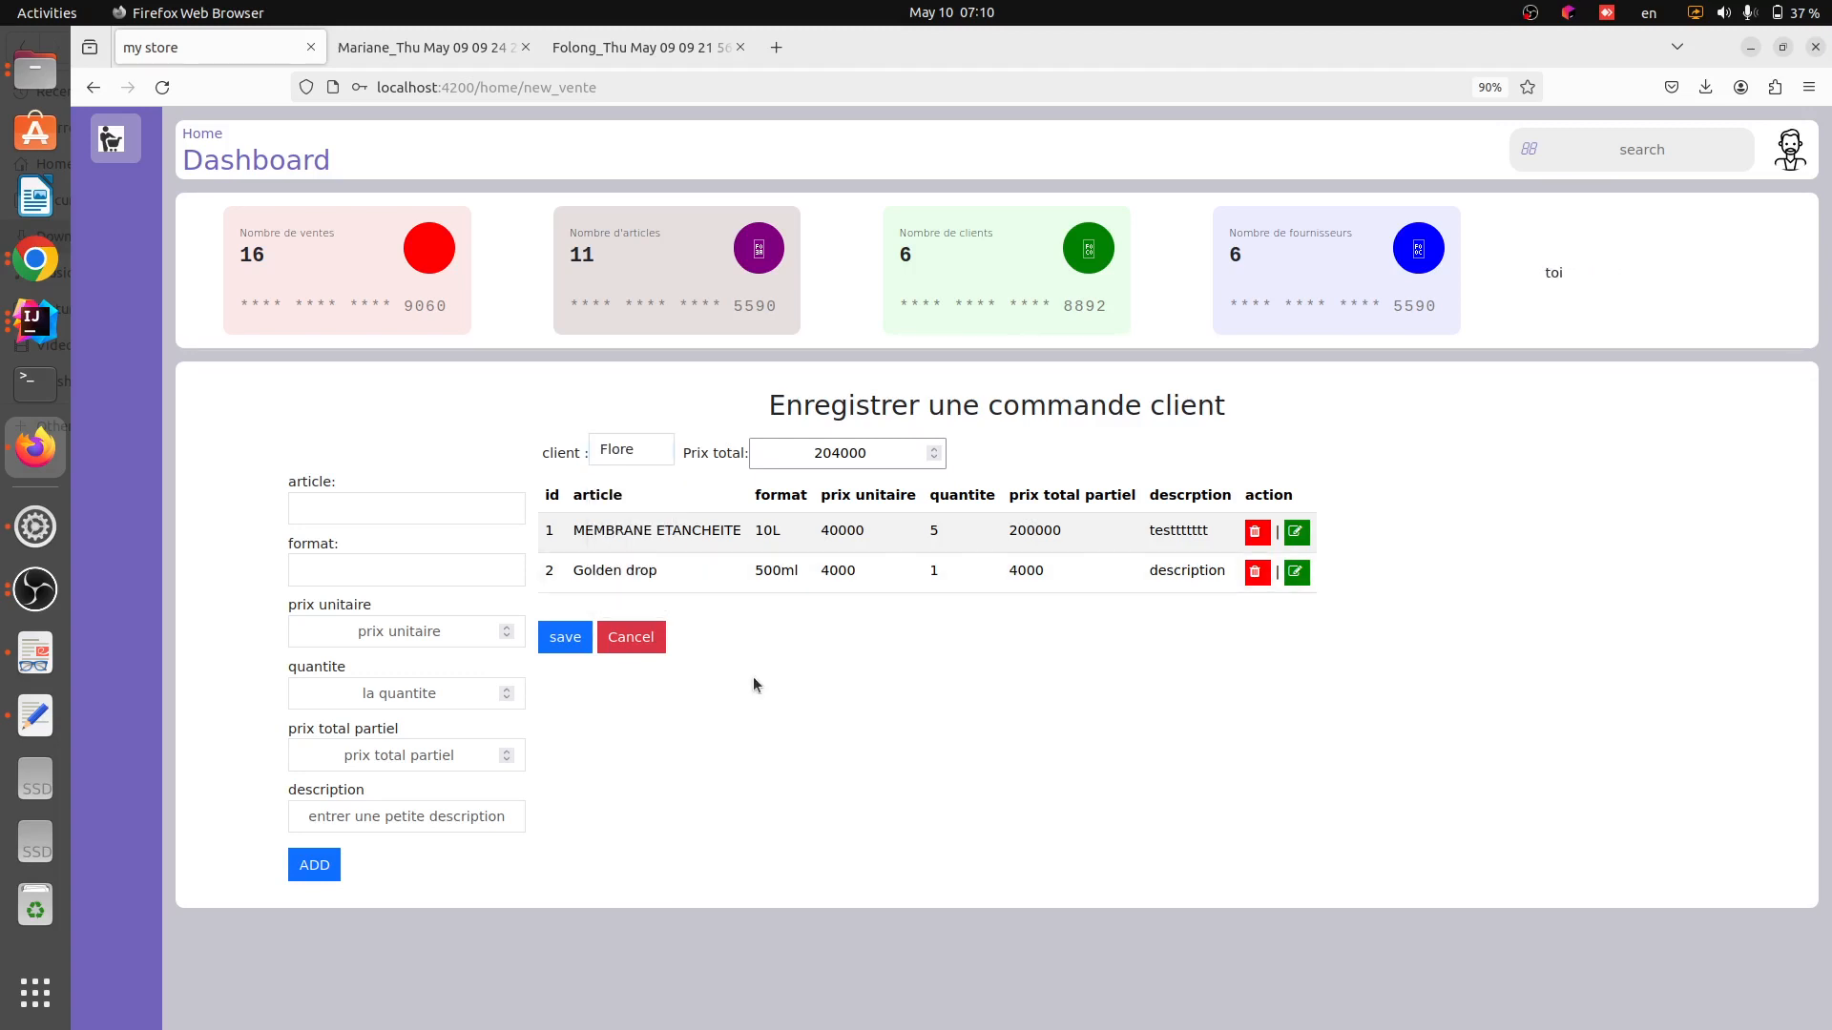
click(876, 458)
click(655, 455)
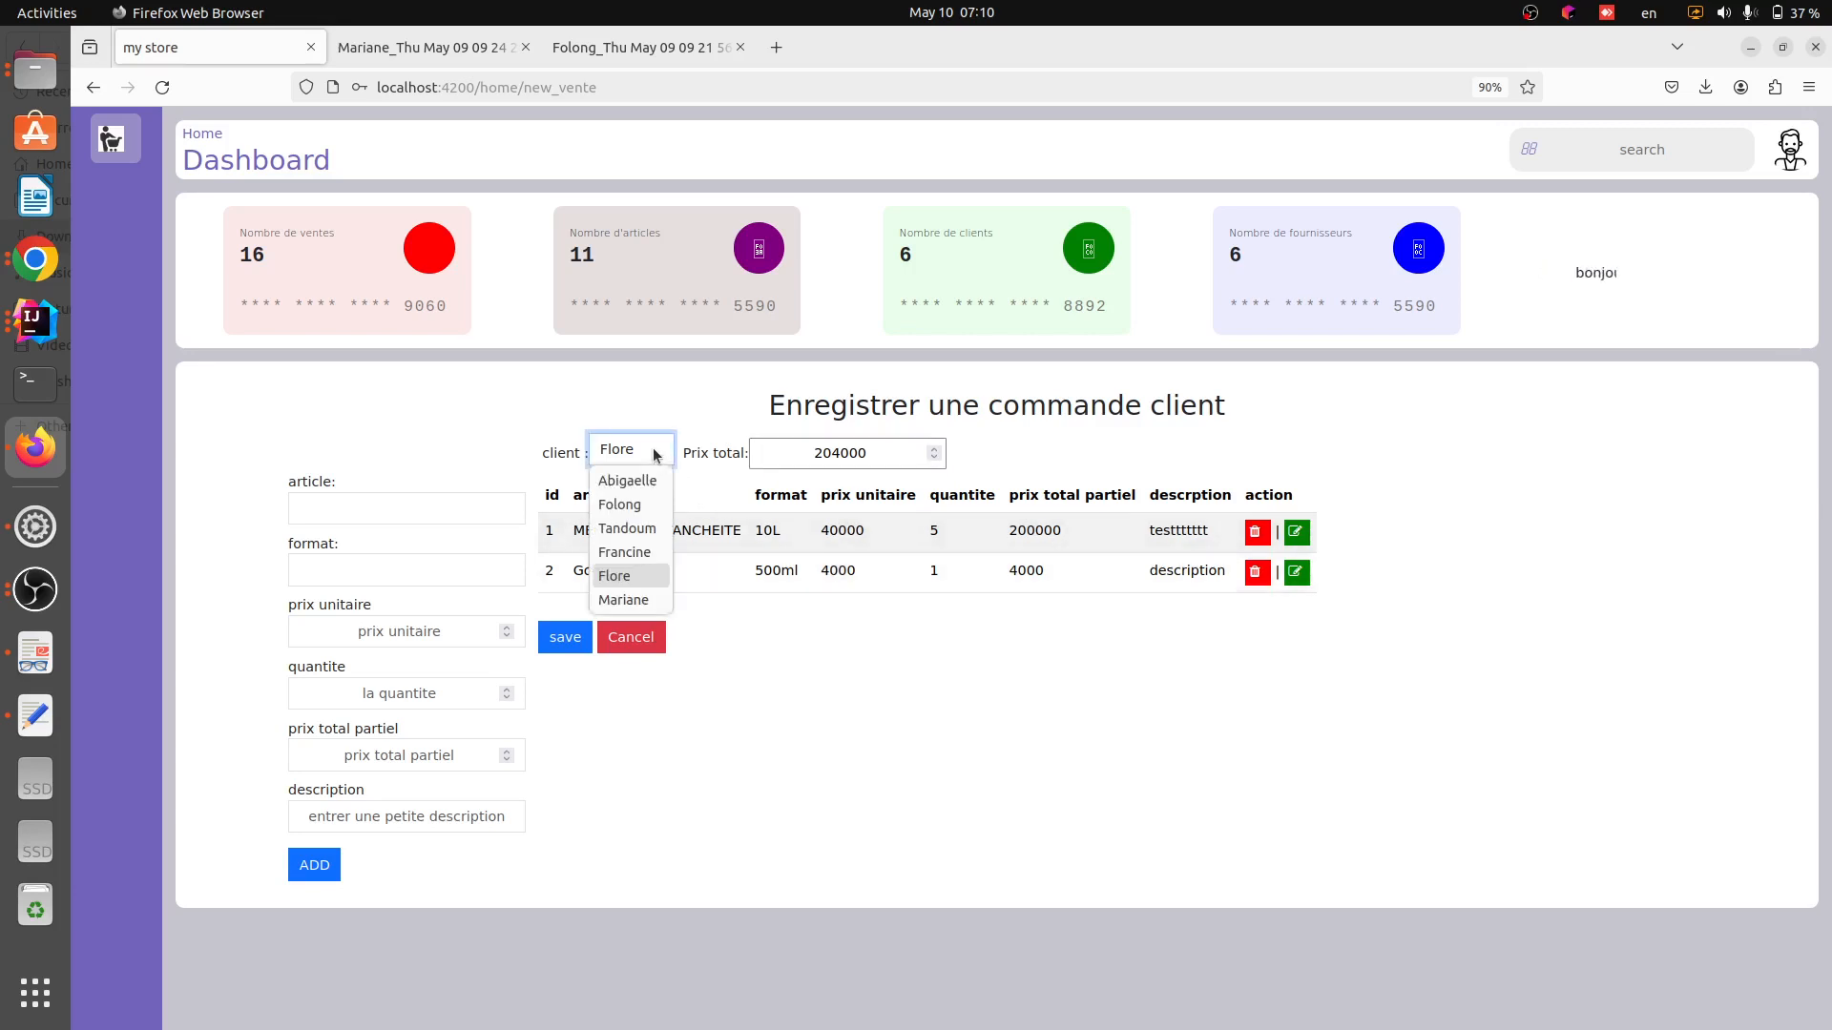
click(634, 404)
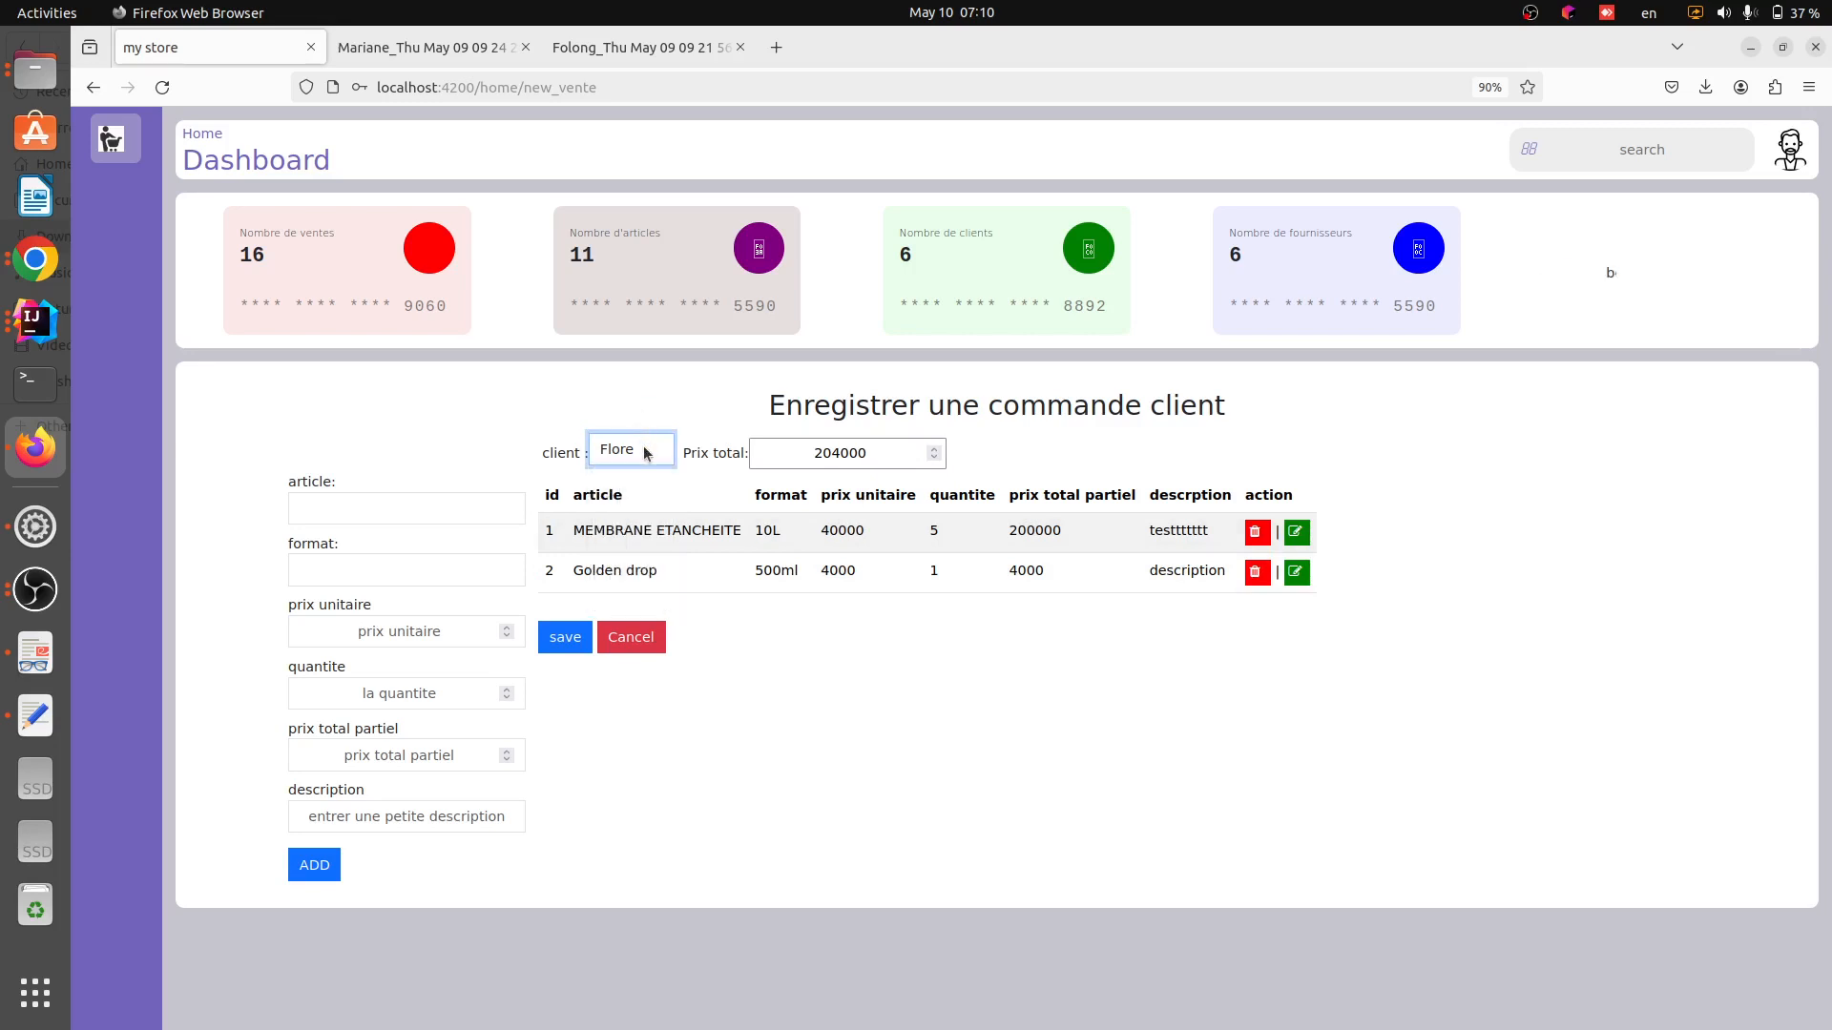
click(646, 453)
click(634, 400)
click(658, 483)
click(565, 636)
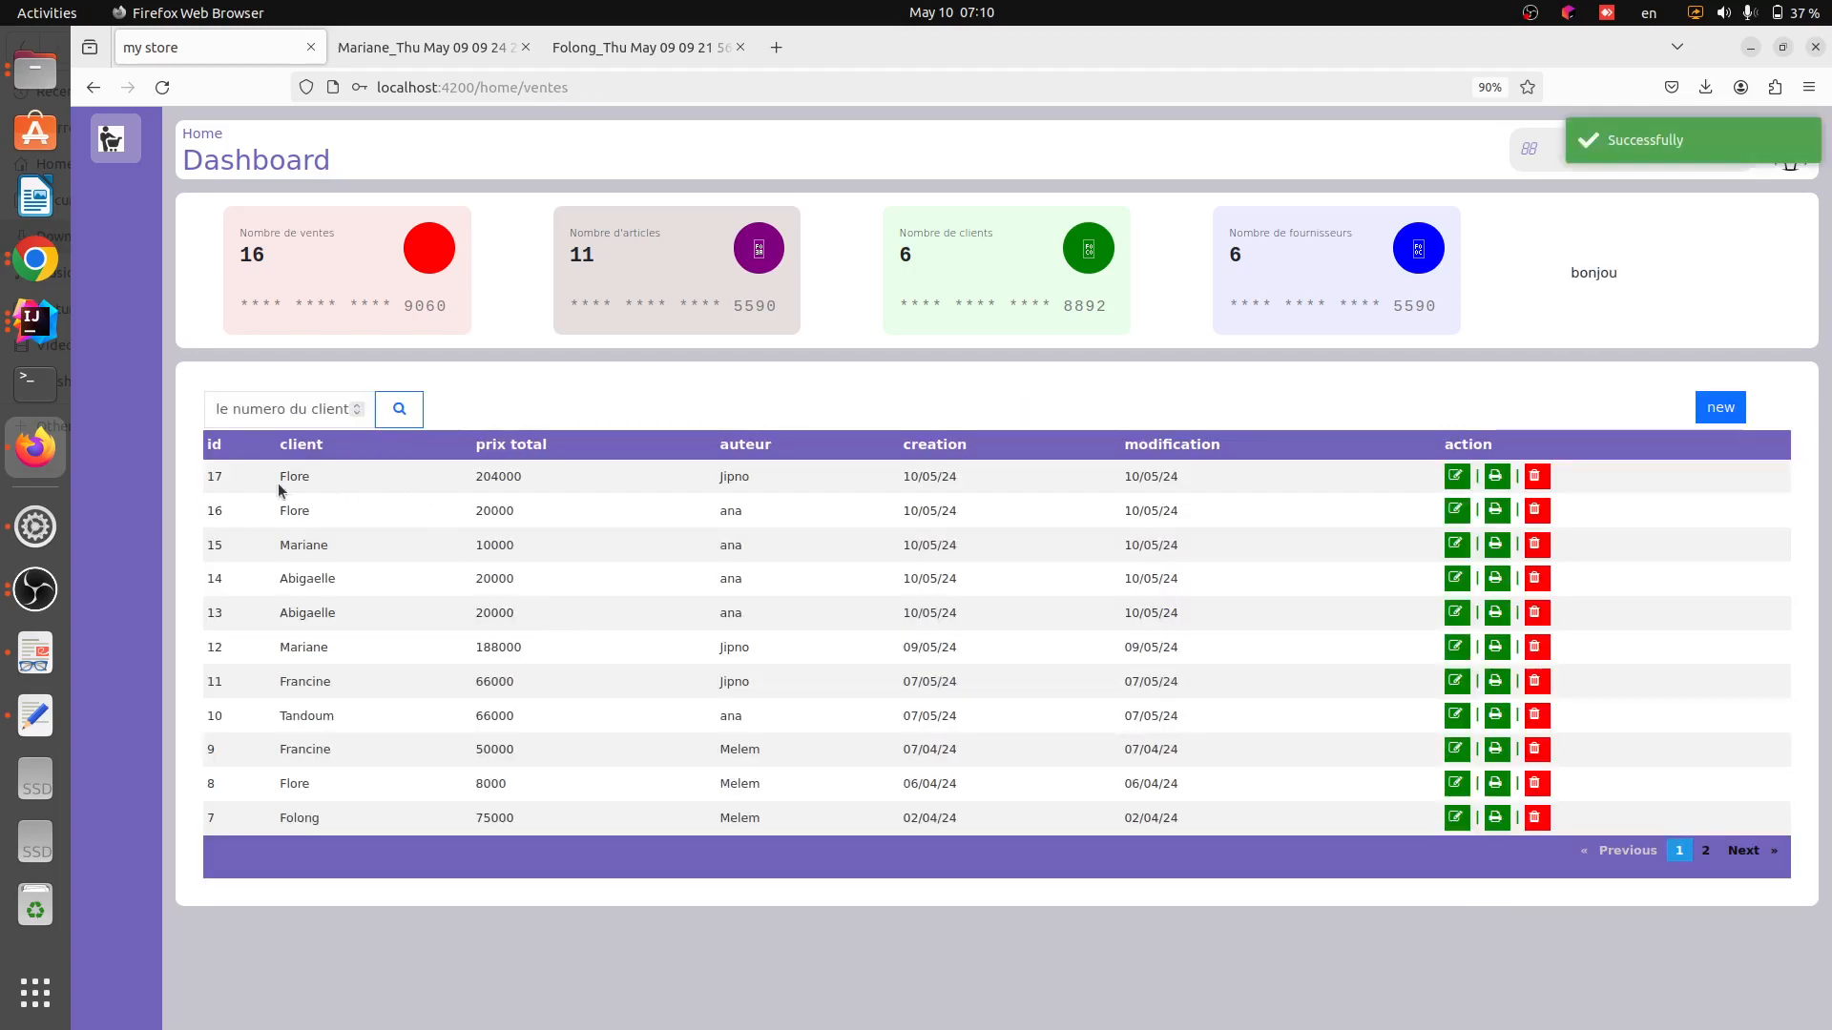
Examine the newly saved sale at the top of the sales list
drag(495, 475, 1198, 478)
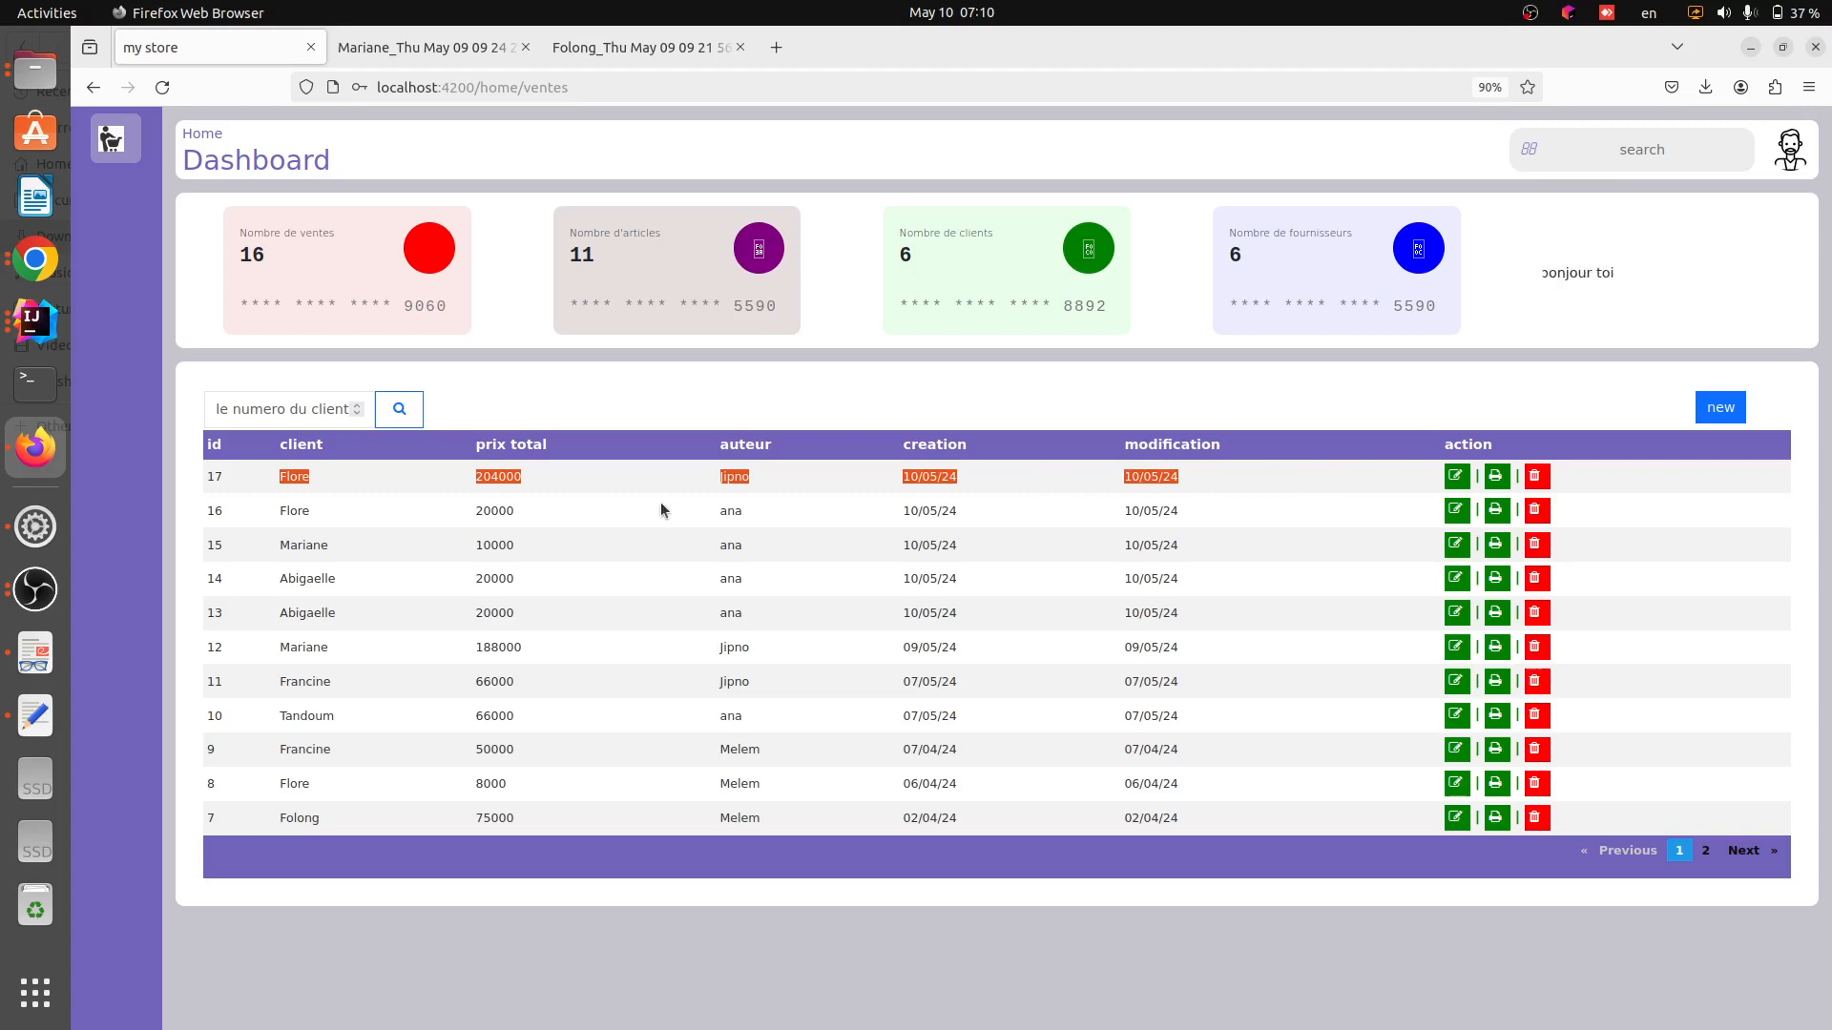
click(373, 471)
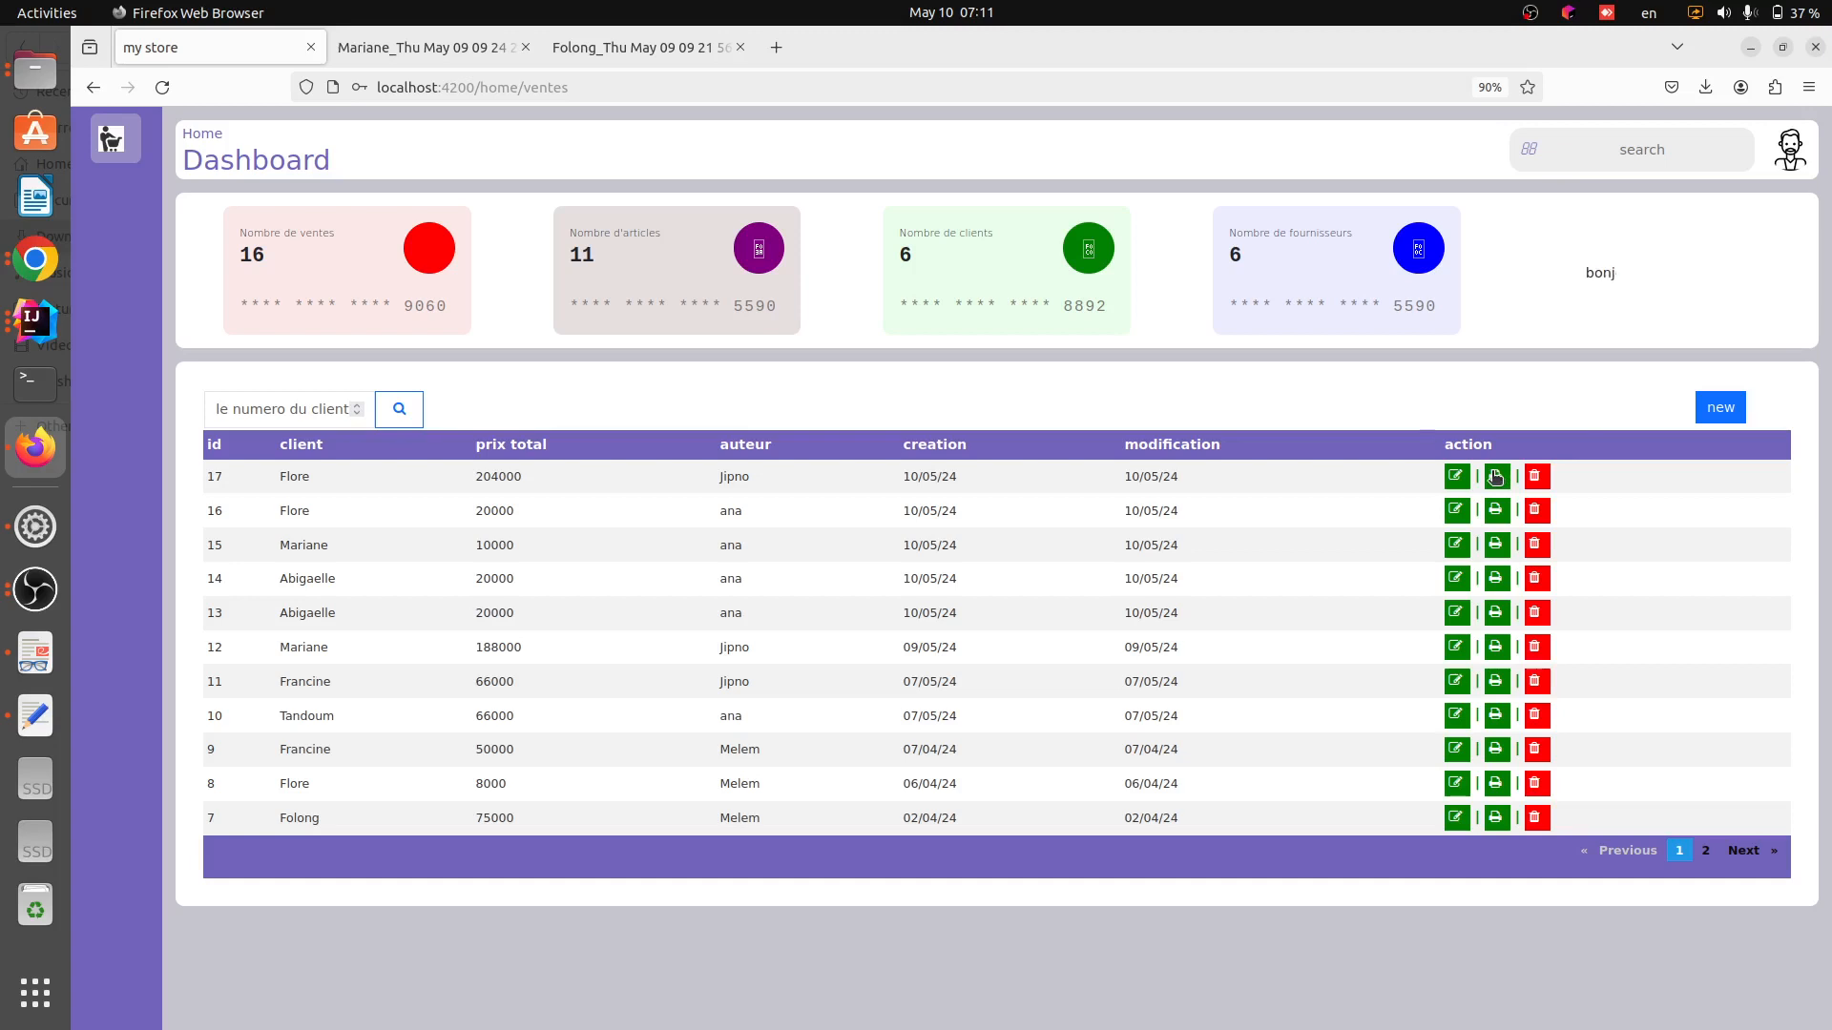
right_click(1576, 406)
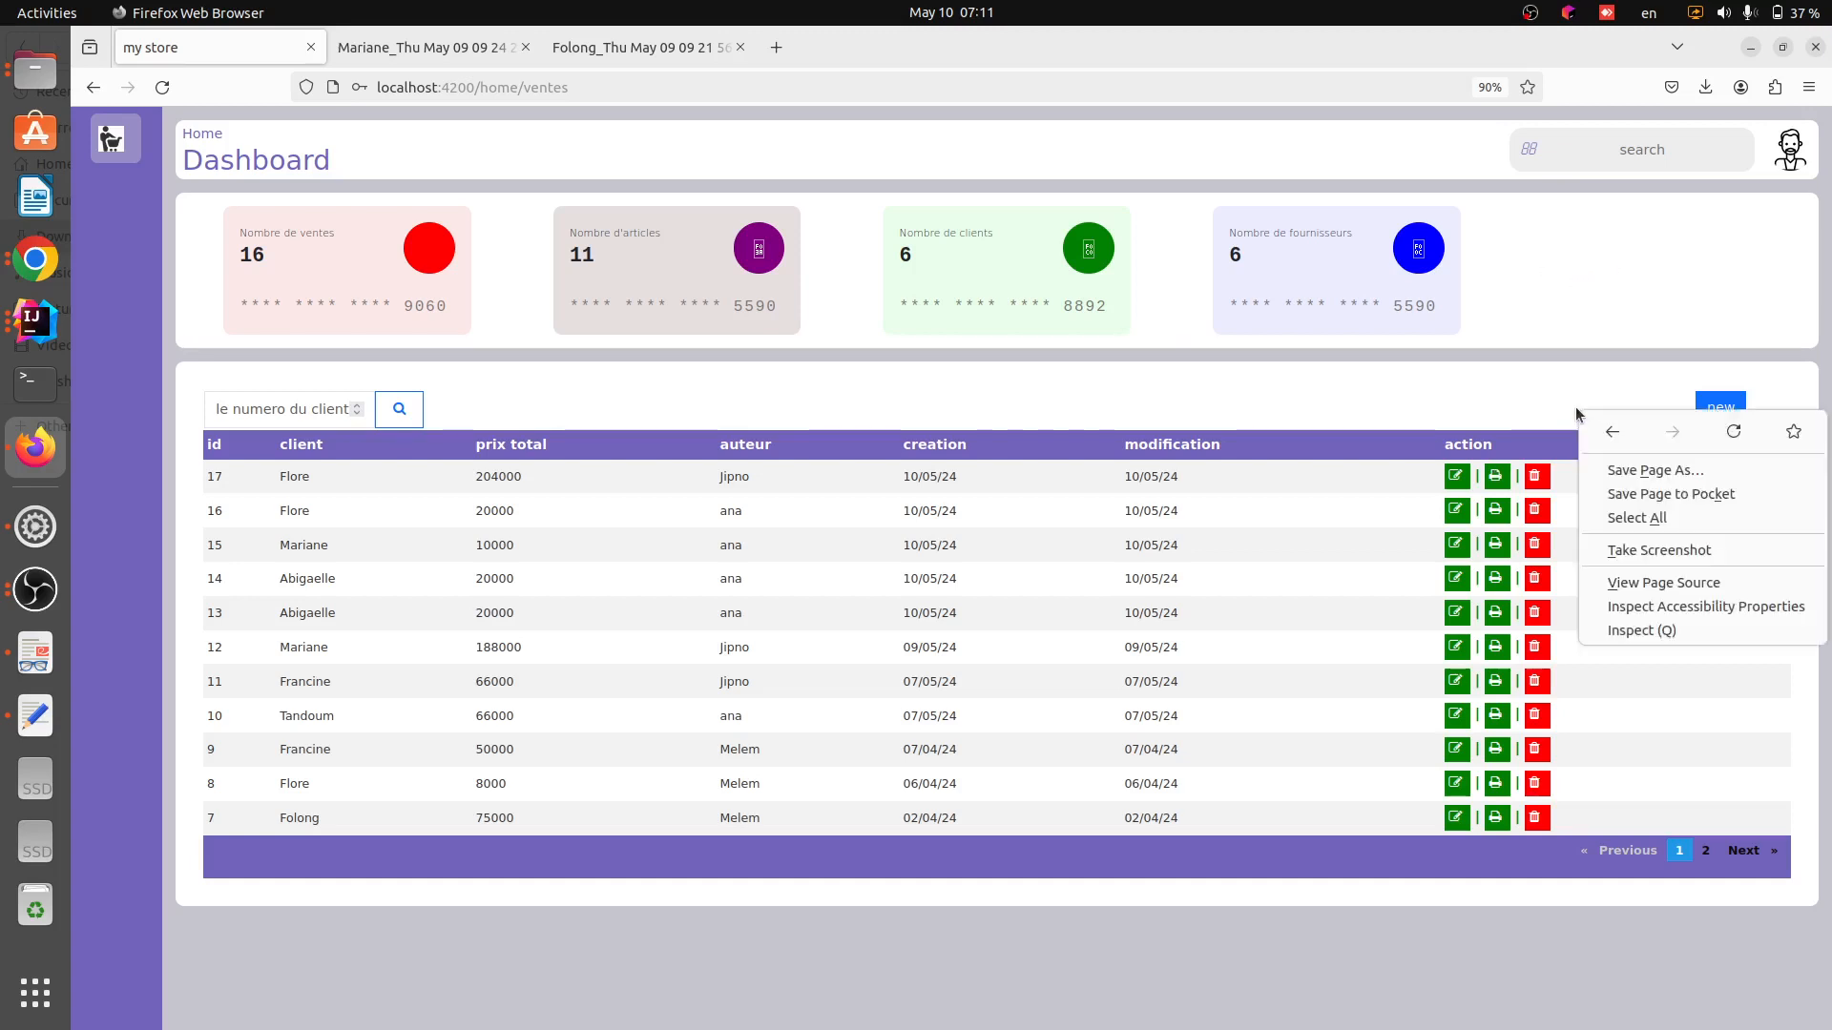
click(1538, 411)
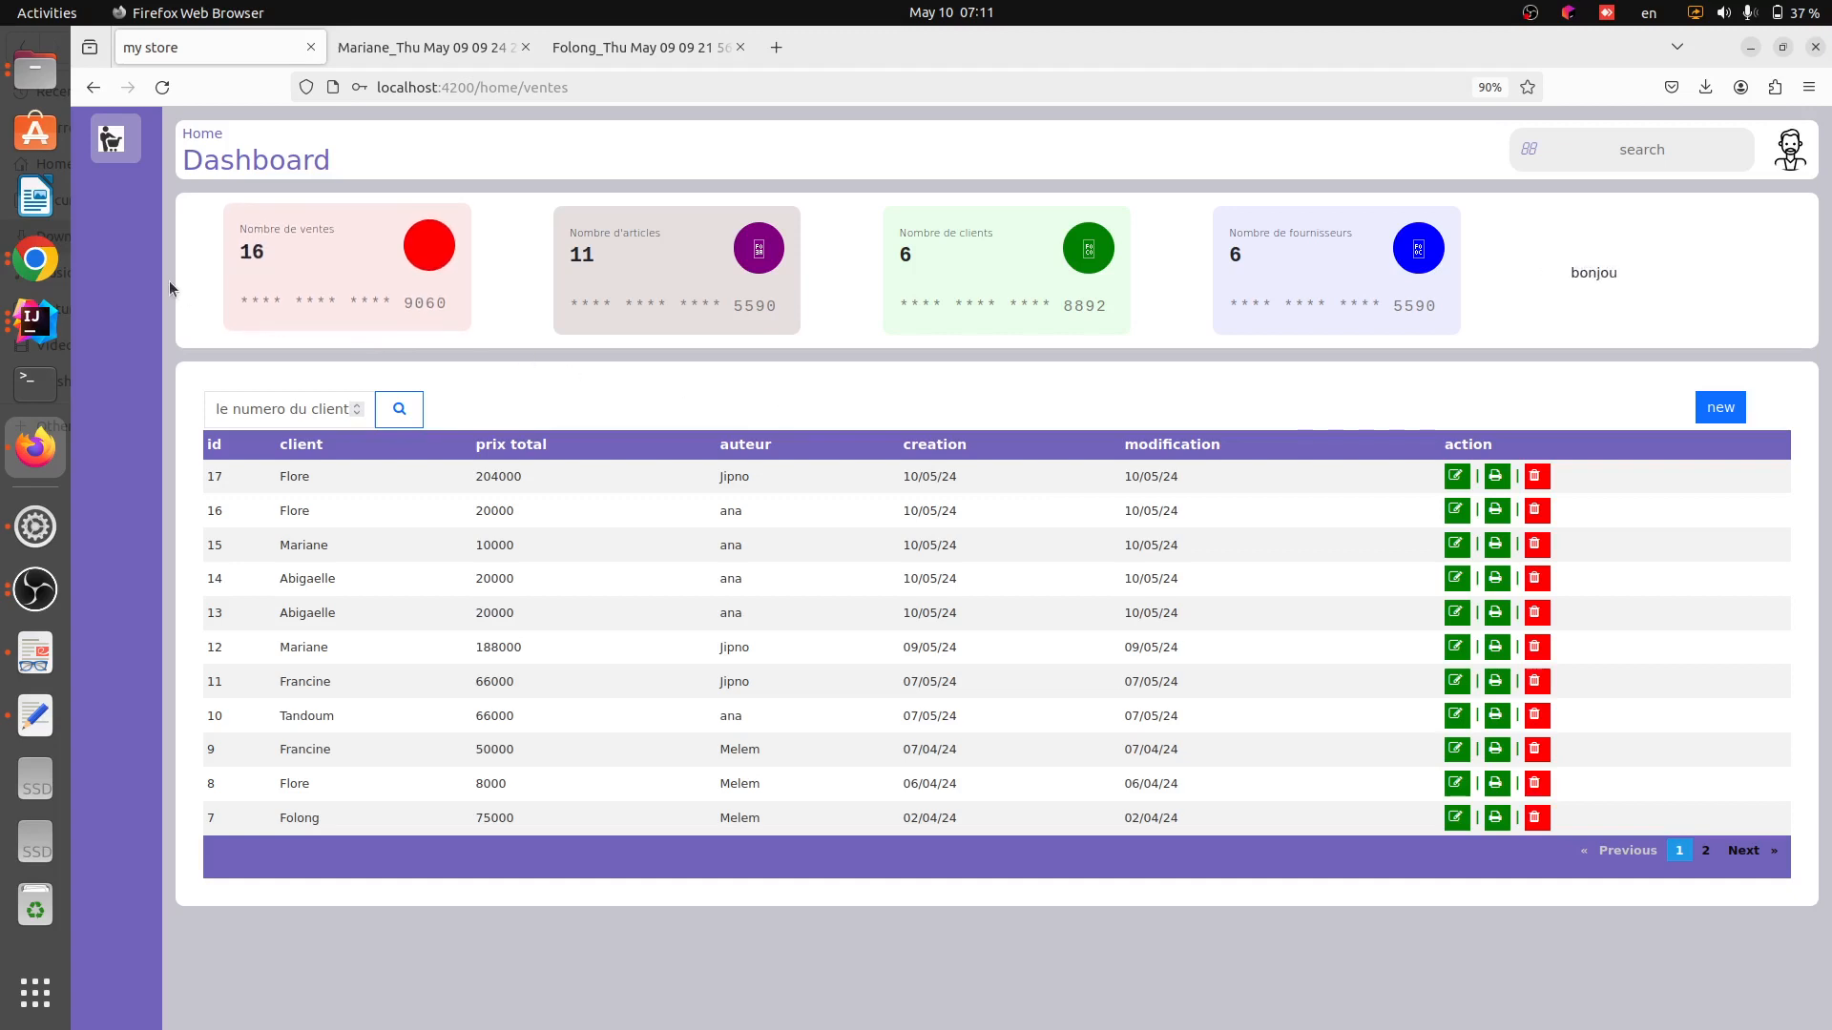
drag(169, 276, 323, 346)
click(323, 346)
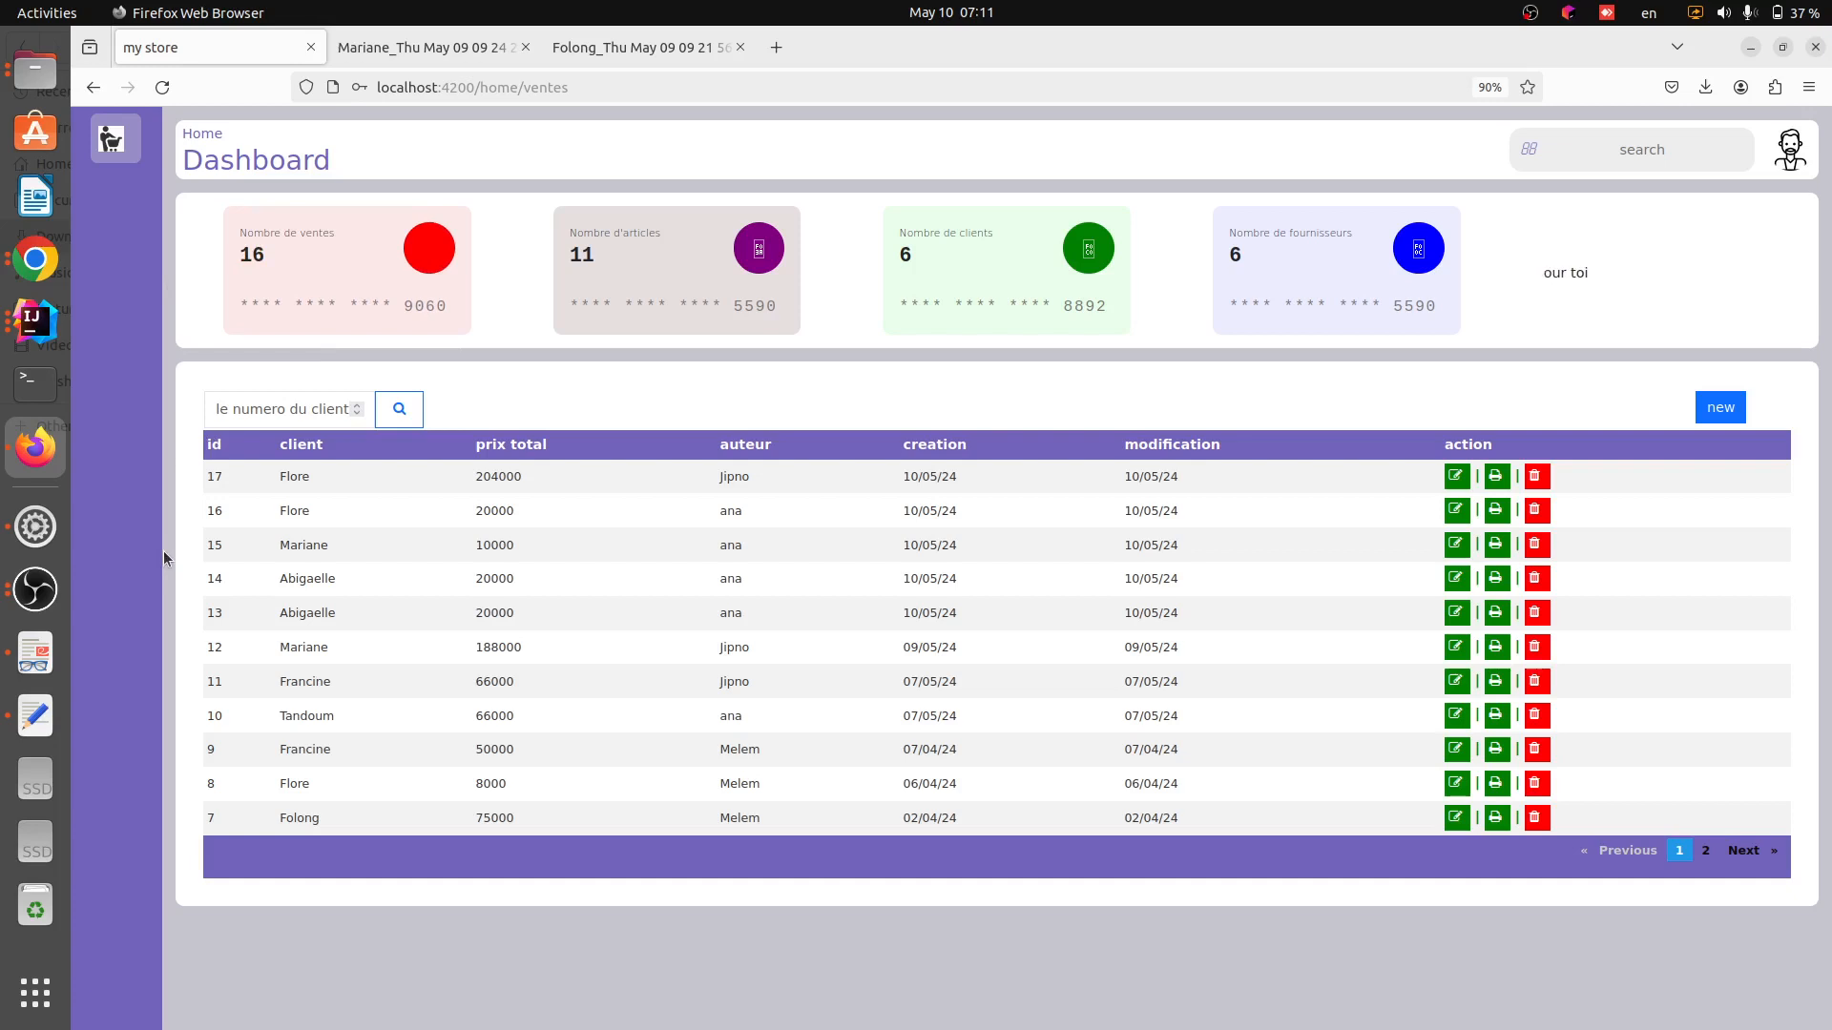
mouse_move(90, 542)
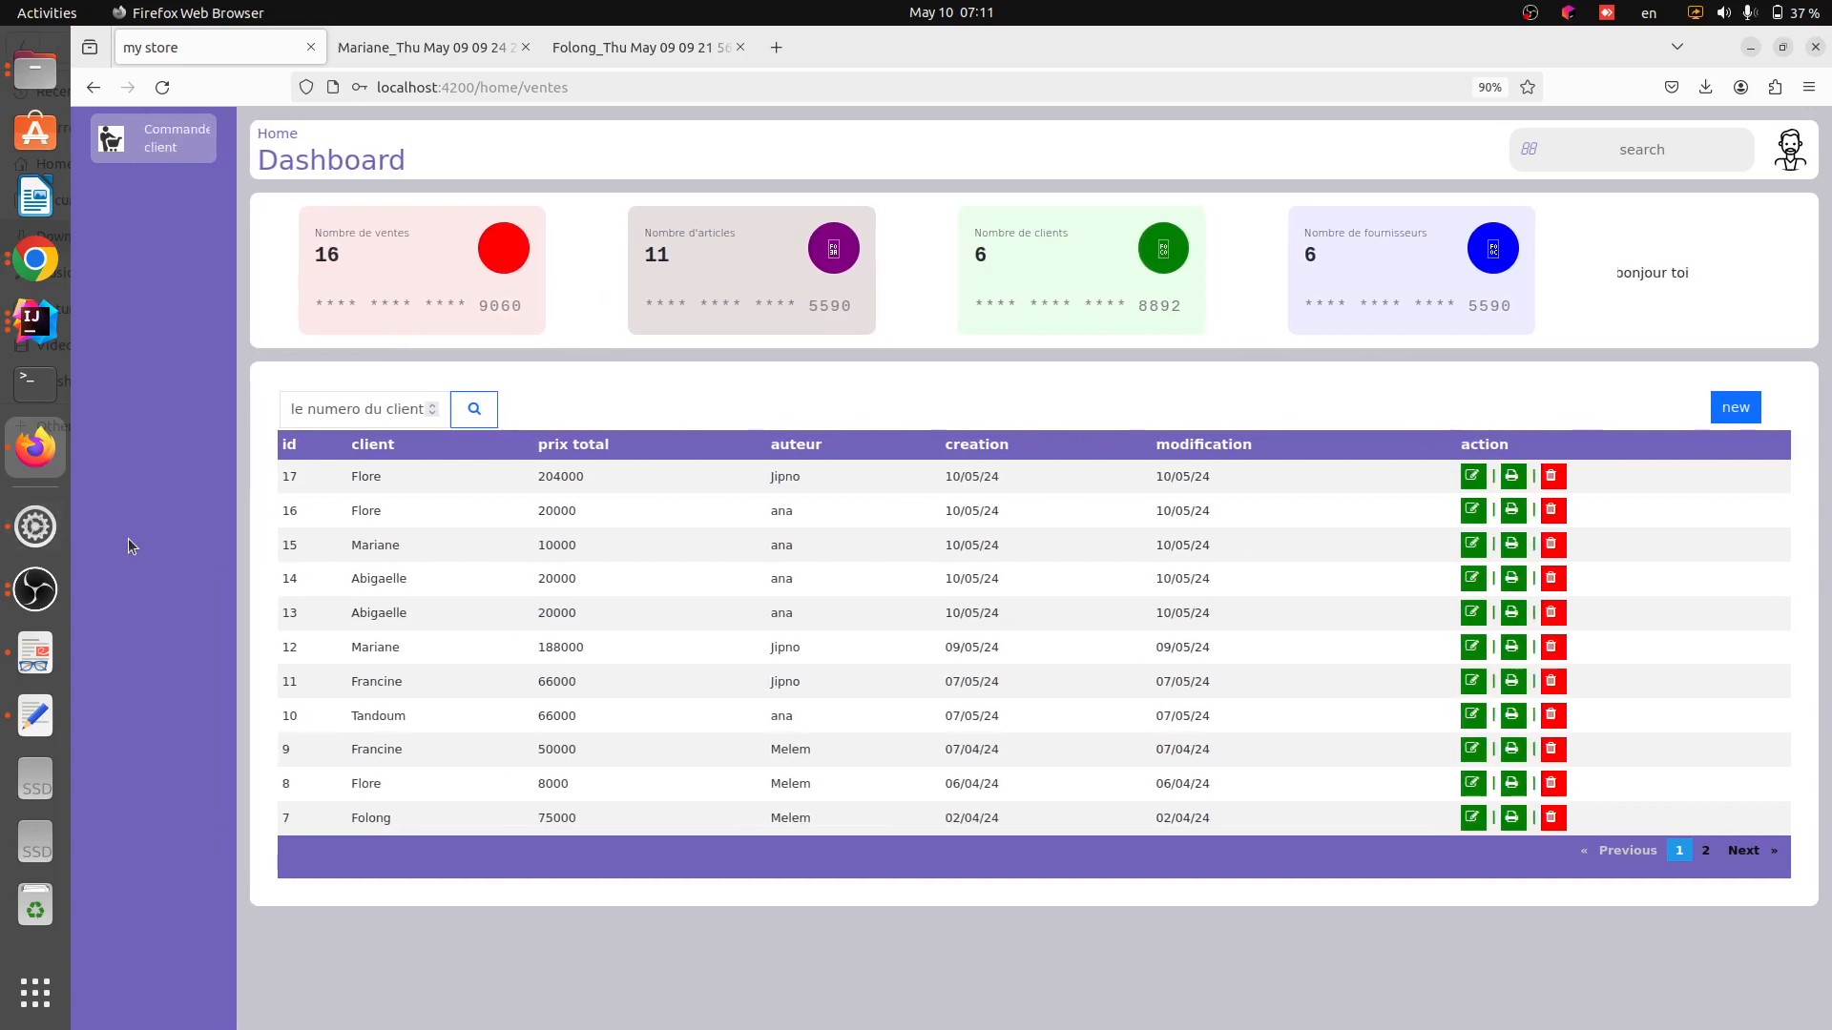
click(35, 590)
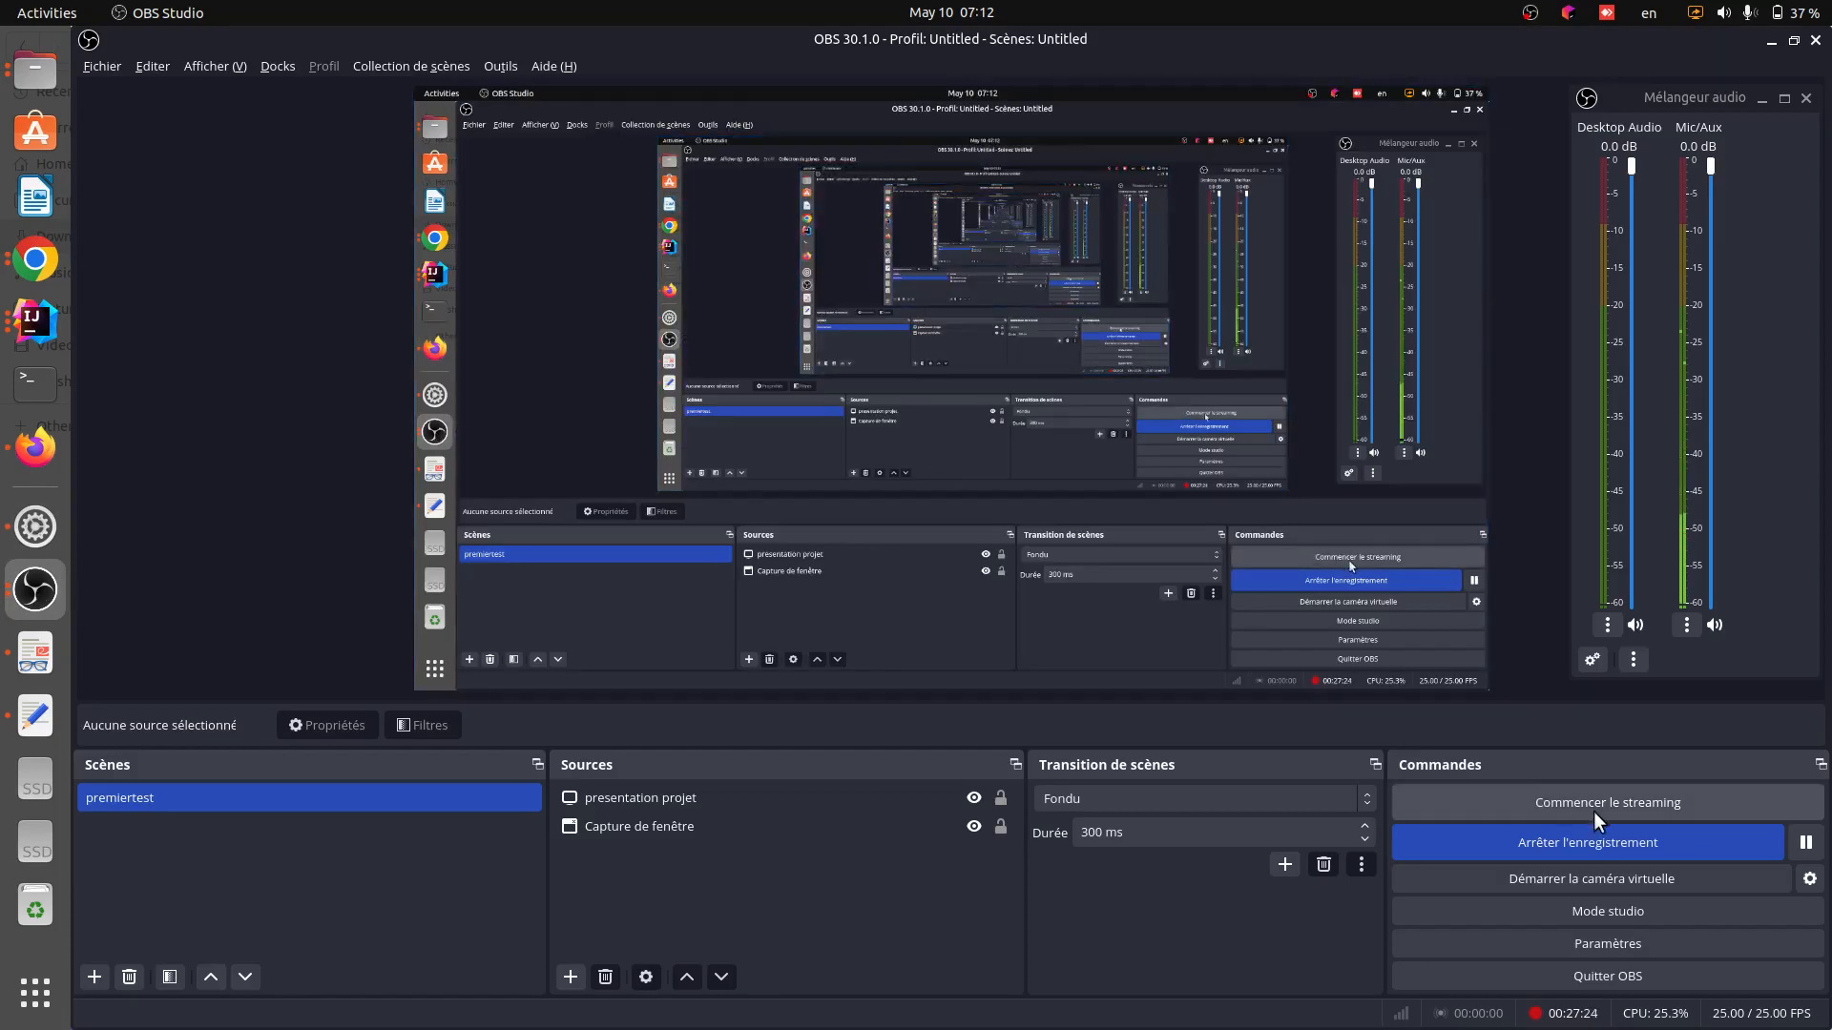
click(1601, 845)
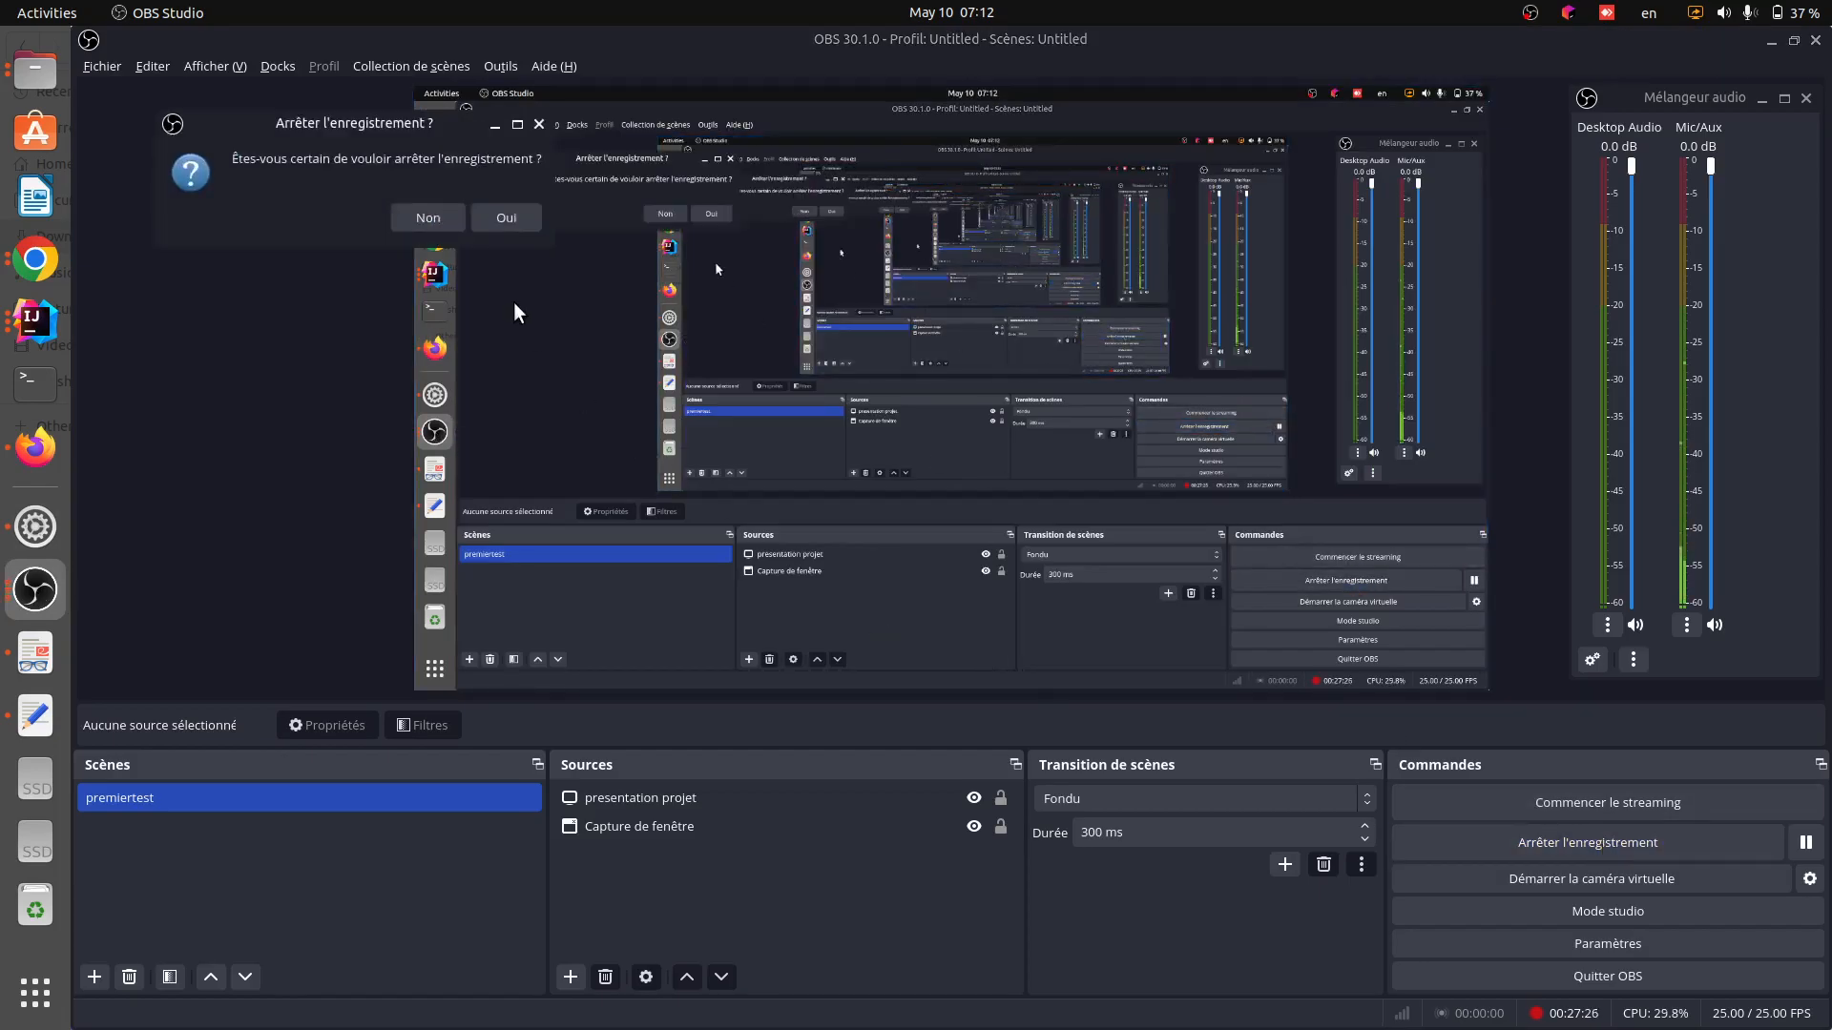